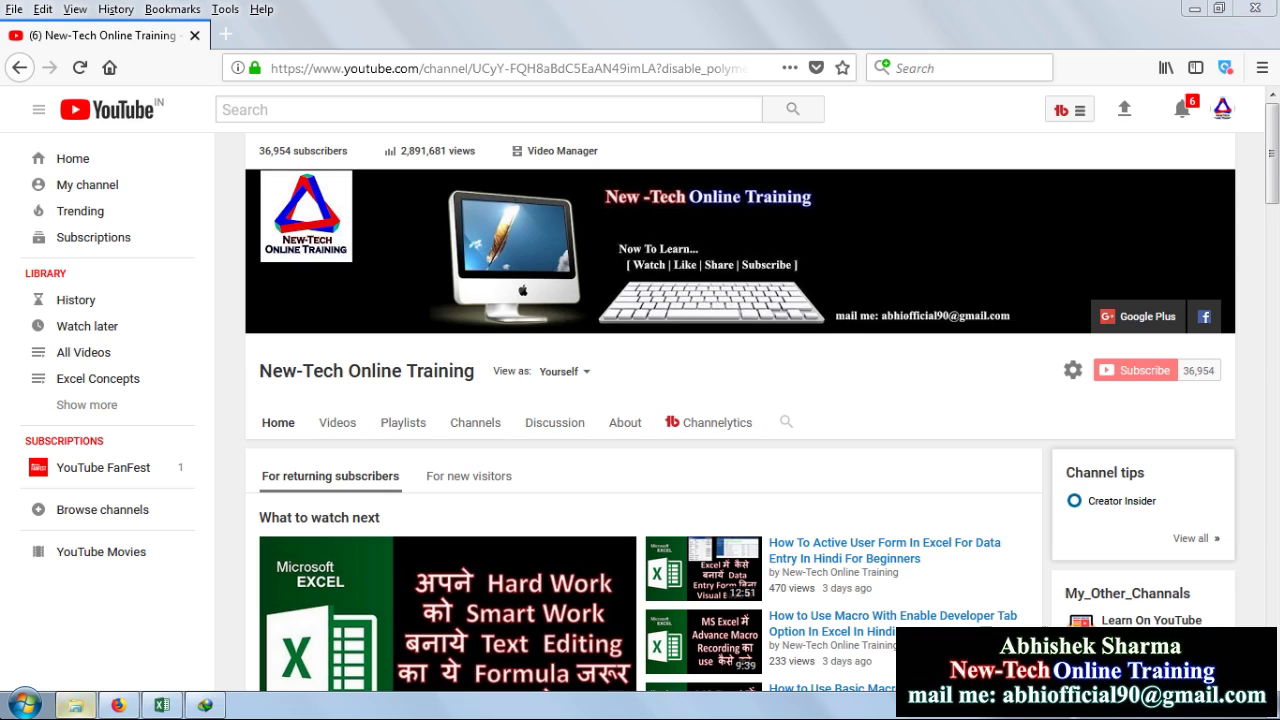
Launch Excel 2013, maximize its window and create a blank workbook.
{"action": "left_click", "coordinate": [27, 708]}
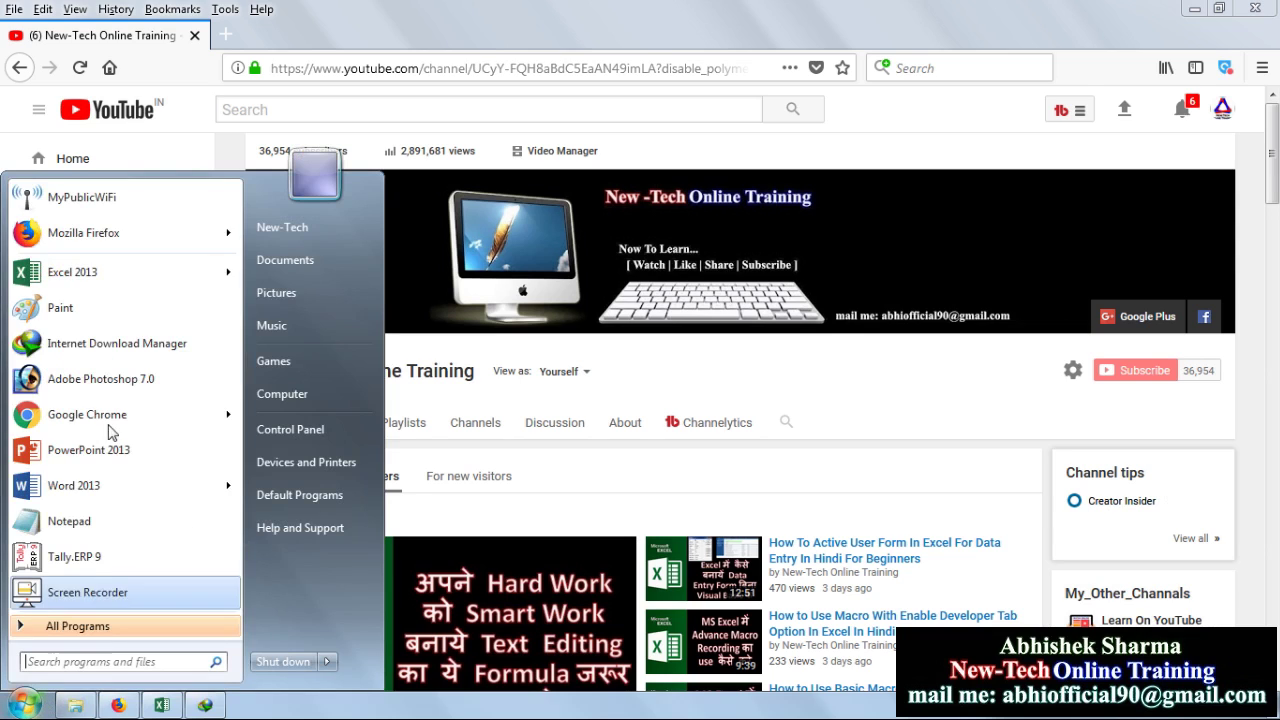
{"action": "left_click", "coordinate": [100, 280]}
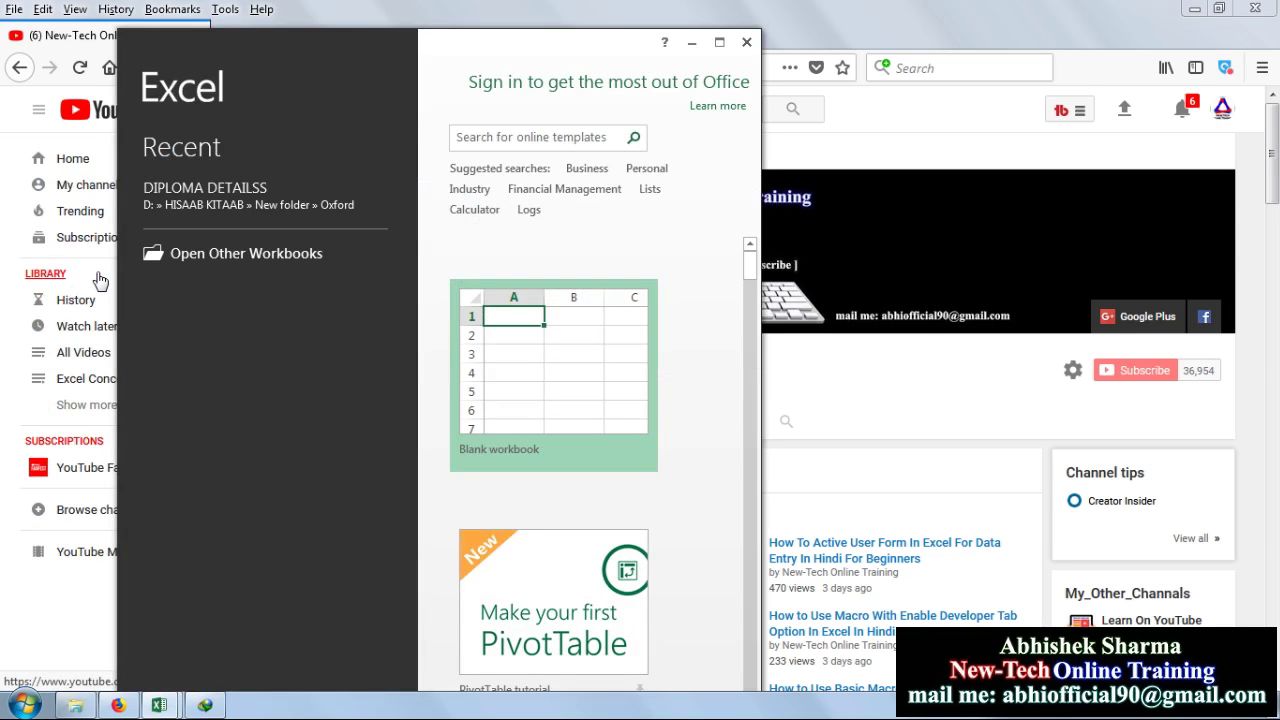
{"action": "left_click", "coordinate": [719, 42]}
{"action": "left_click", "coordinate": [443, 289]}
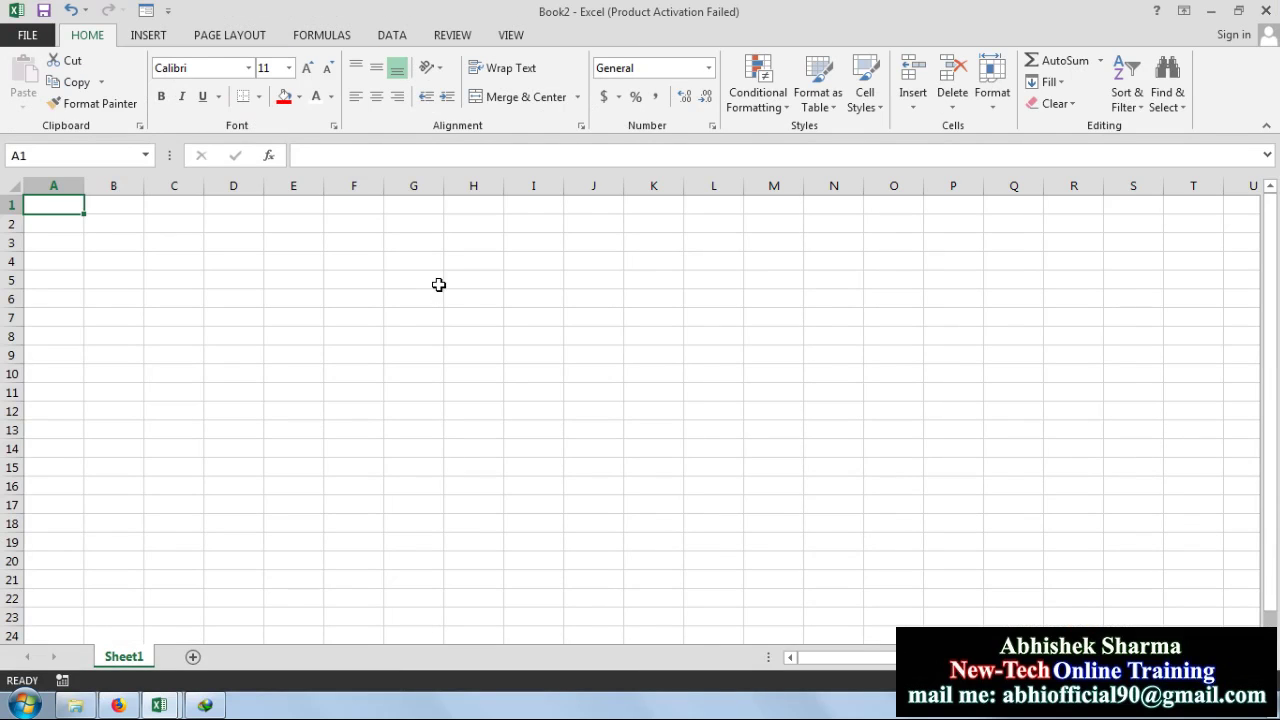
Enter the headings "S.No." in cell B5 and "SM. Id." in cell C5.
{"action": "left_click", "coordinate": [146, 308]}
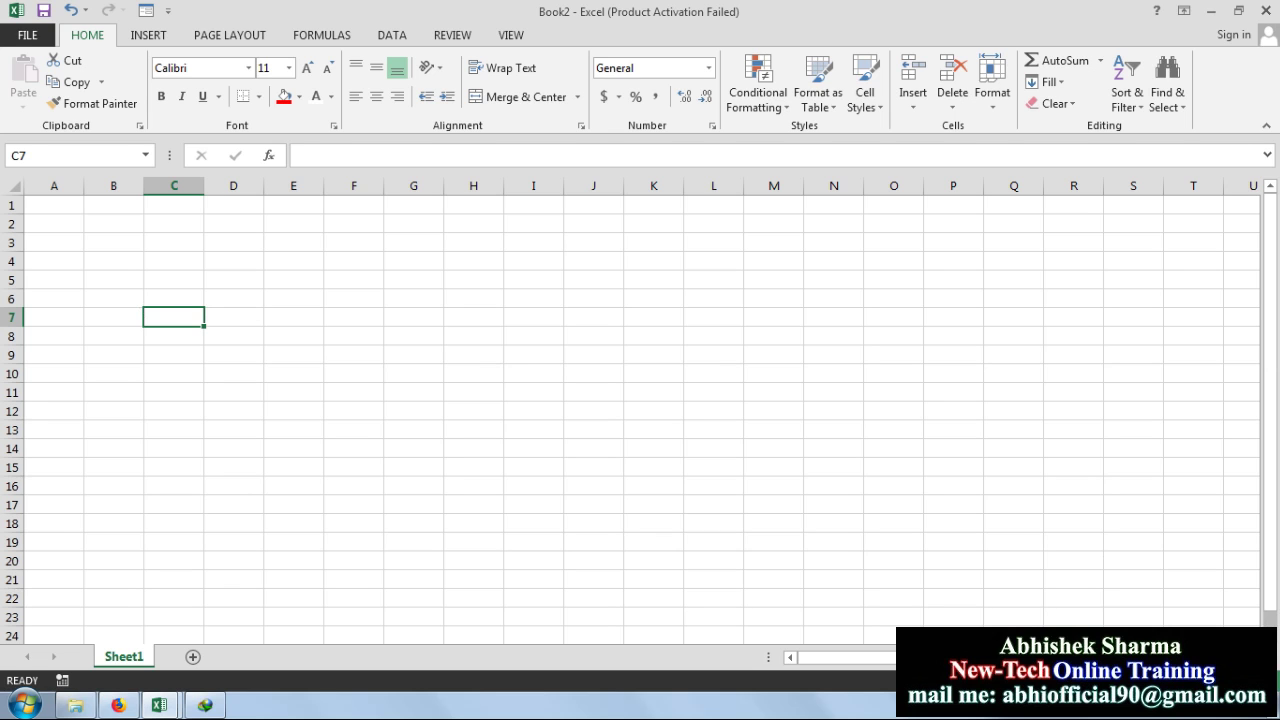
{"action": "scroll", "coordinate": [473, 336], "scroll_direction": "up", "scroll_amount": 4, "text": "ctrl"}
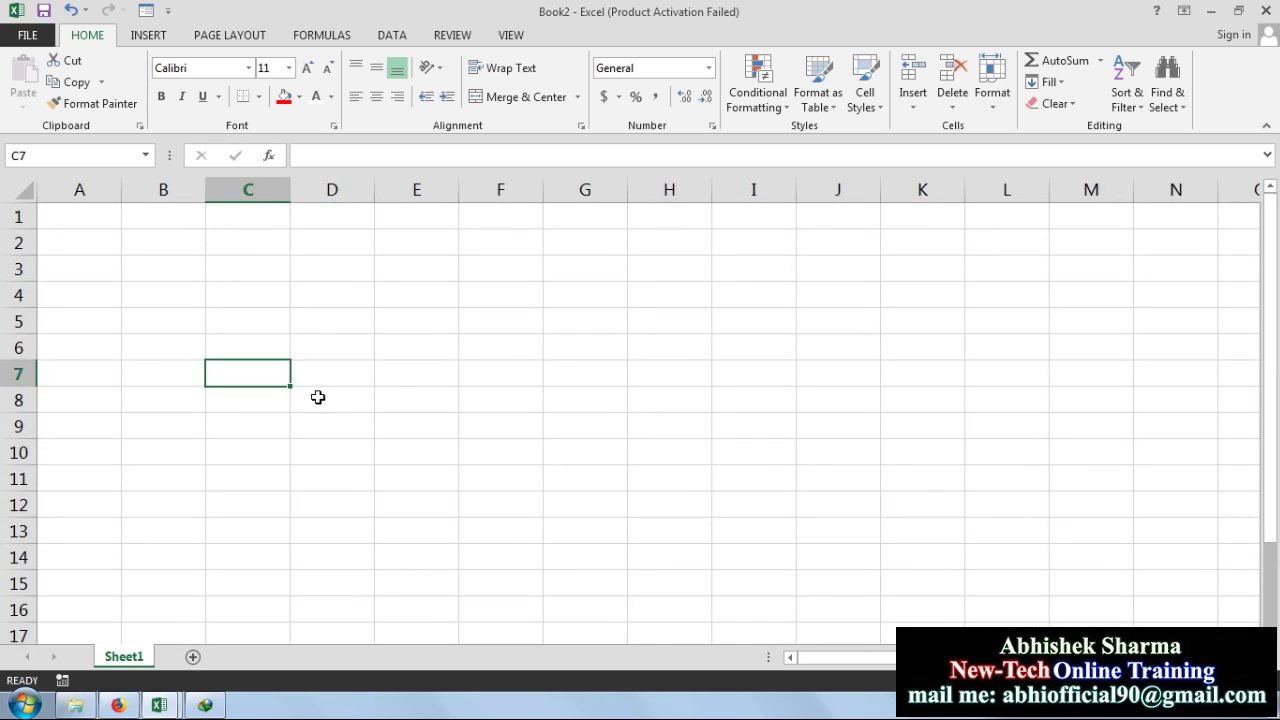
{"action": "left_click", "coordinate": [154, 326]}
{"action": "type", "text": "S.No."}
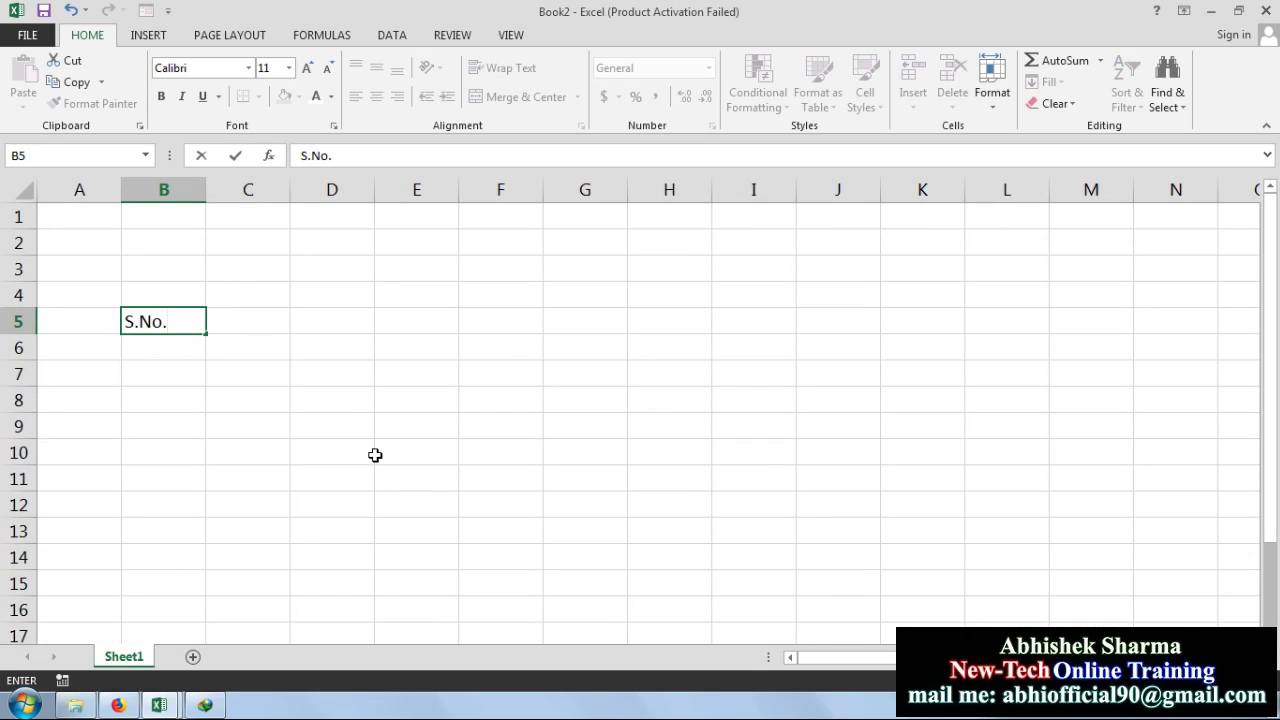
{"action": "key", "text": "Tab"}
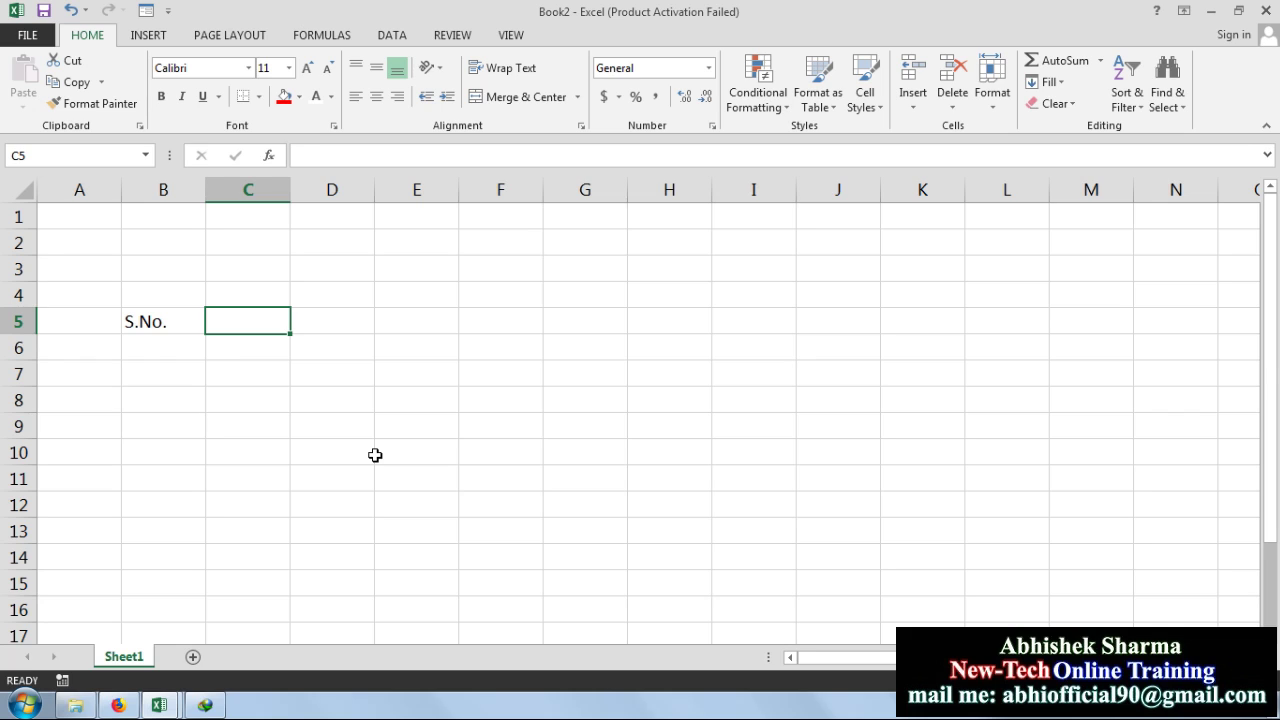
{"action": "type", "text": "SM"}
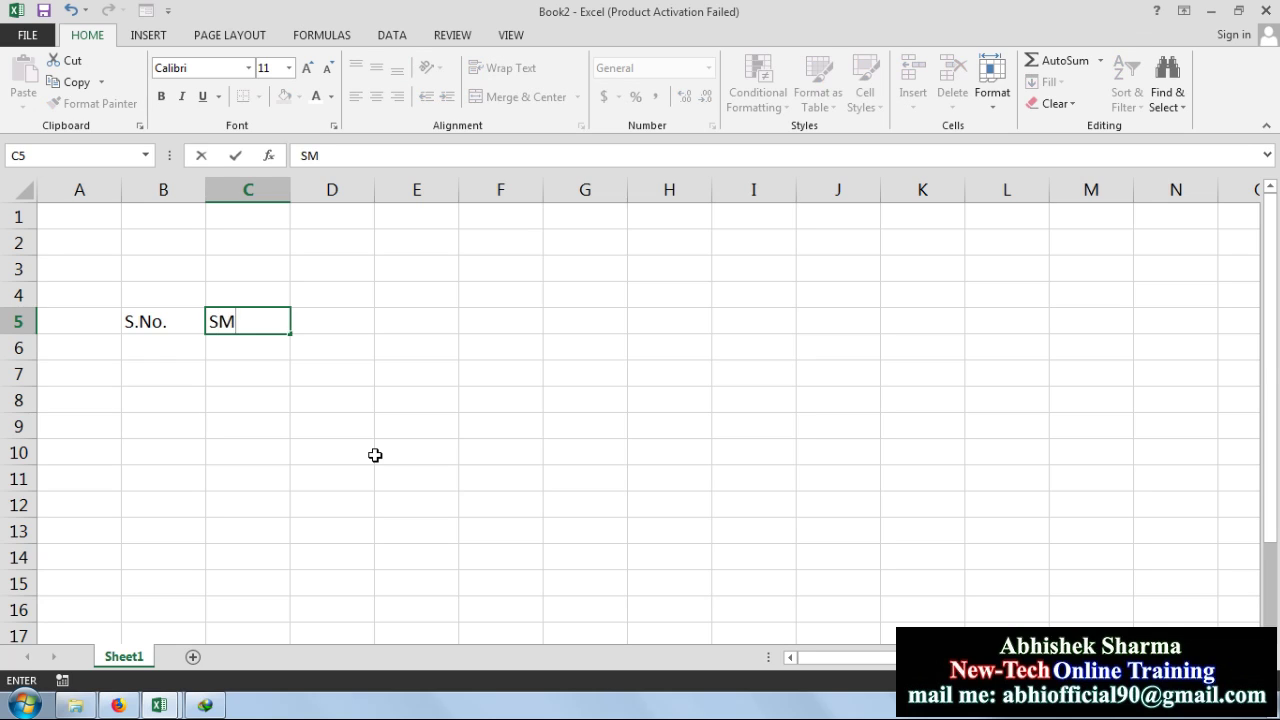
{"action": "type", "text": ". Id."}
{"action": "key", "text": "Tab"}
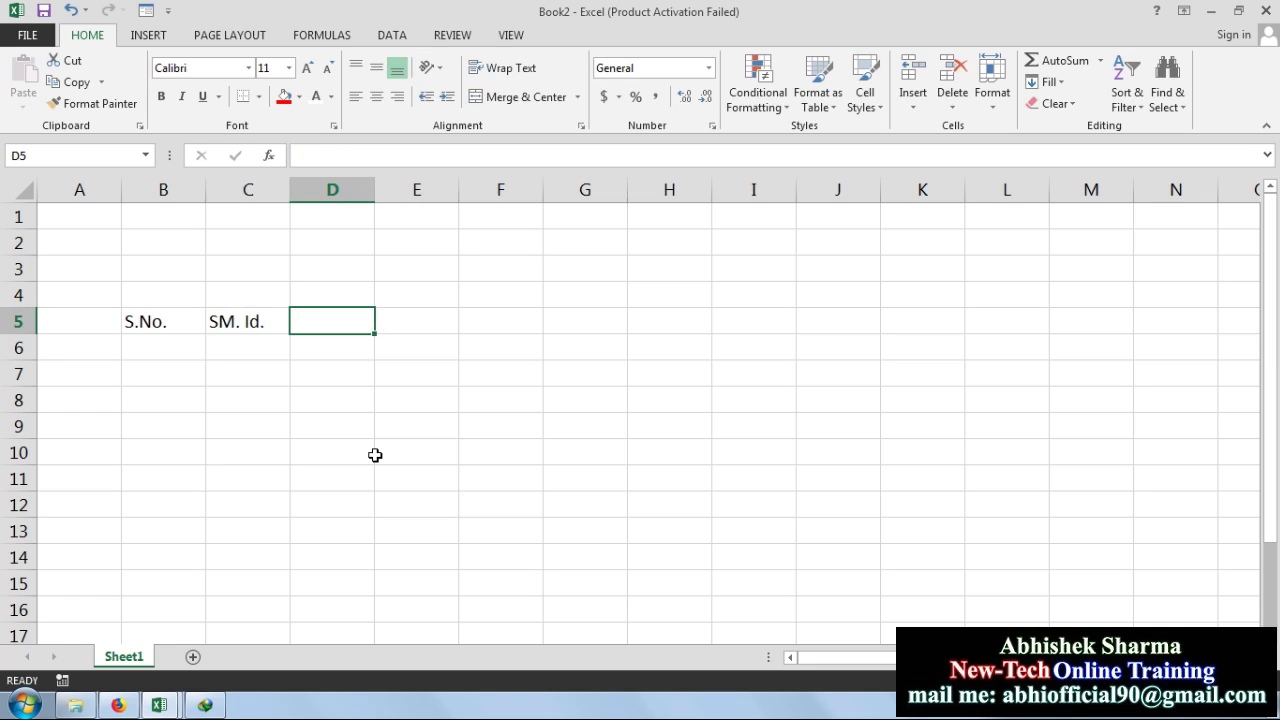
Add the headings "Salesman Name" in cell D5 and "Sales Amount" in cell E5.
{"action": "type", "text": "Sa"}
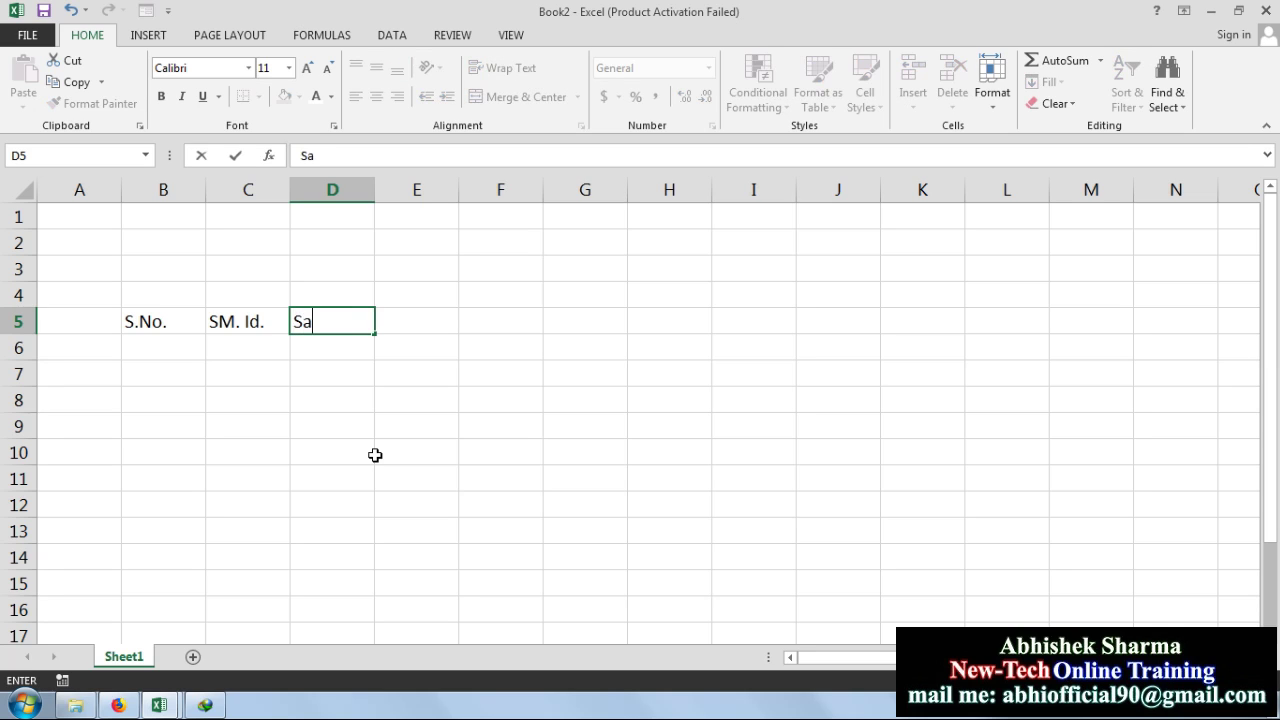
{"action": "type", "text": "lesman Name"}
{"action": "key", "text": "Tab"}
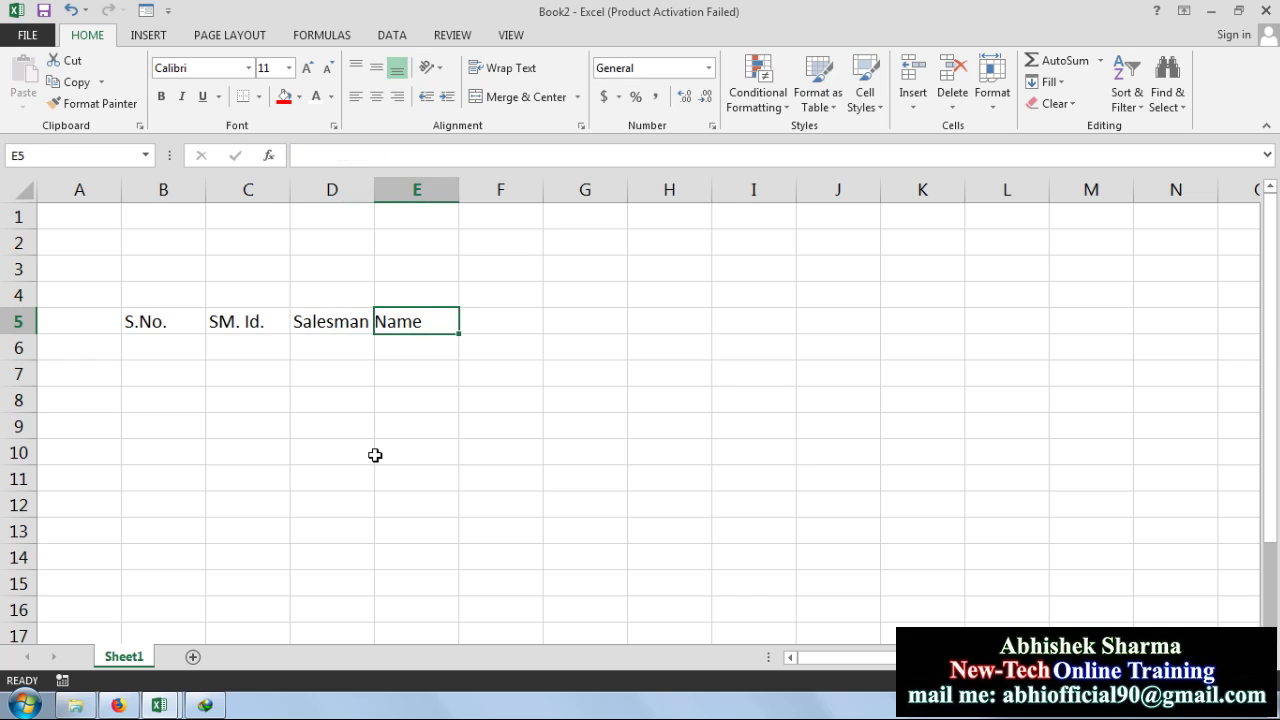
{"action": "type", "text": "Sa"}
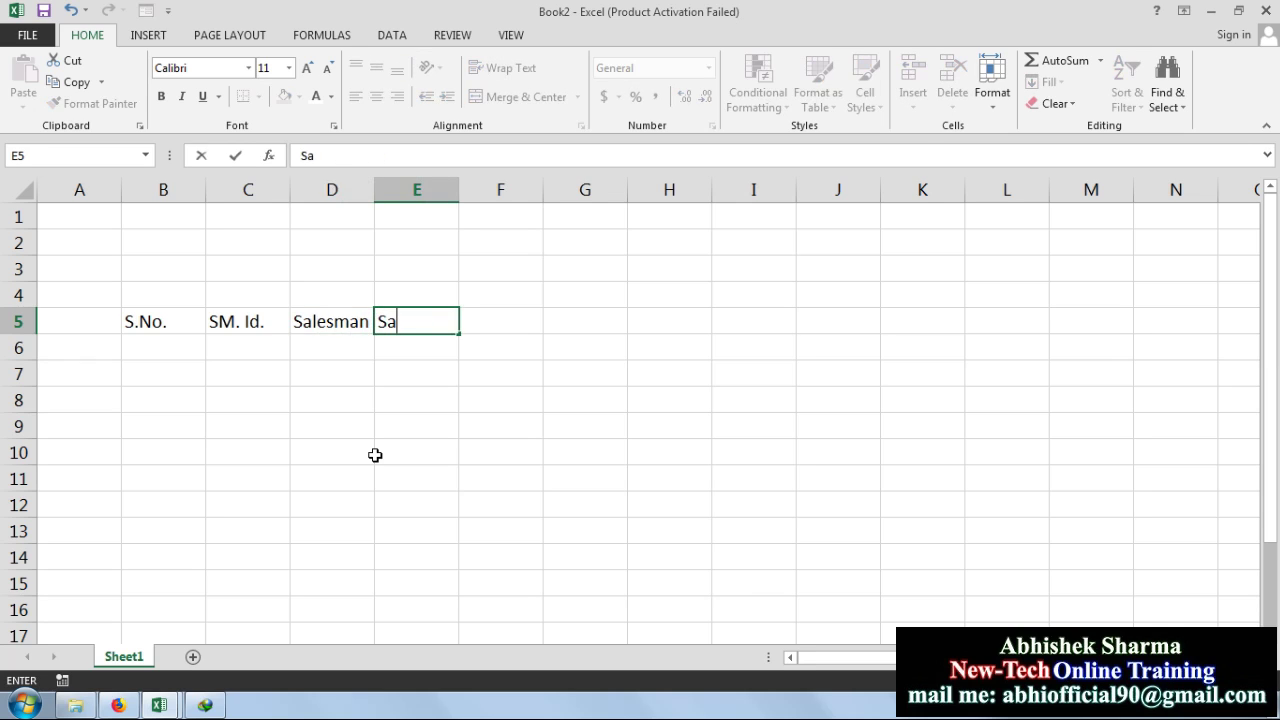
{"action": "type", "text": "les Amount"}
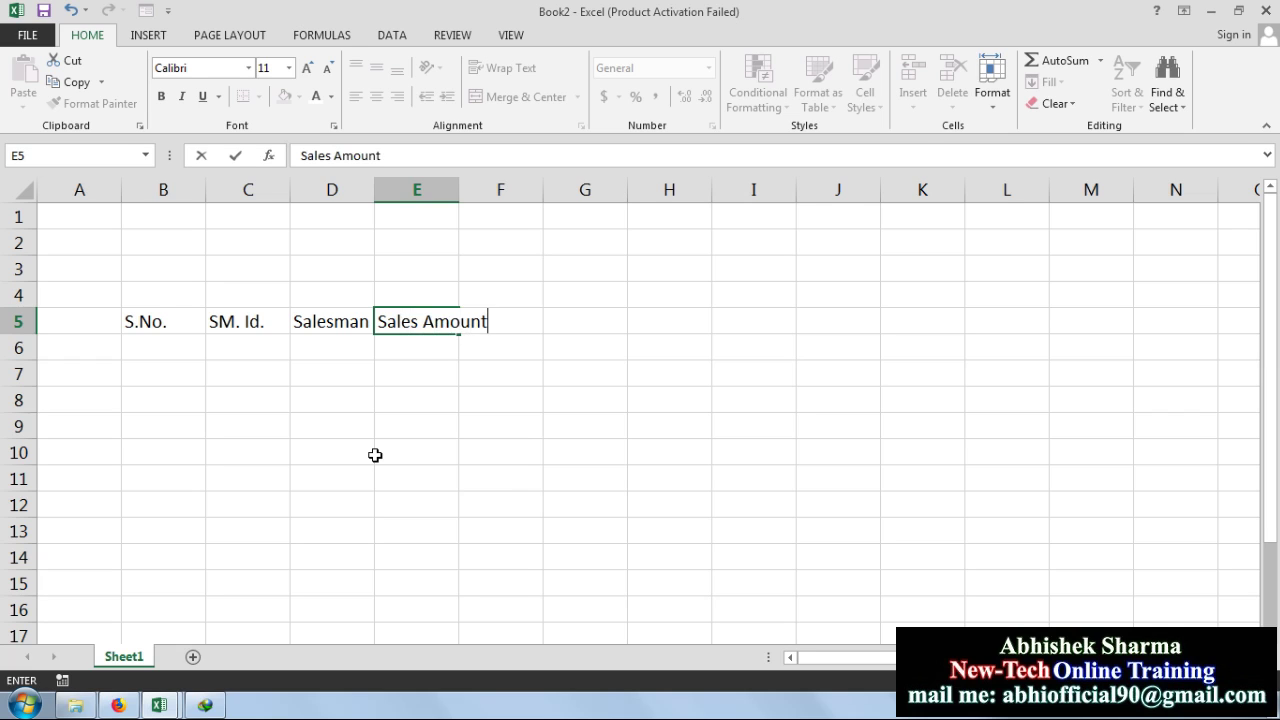
{"action": "key", "text": "Tab"}
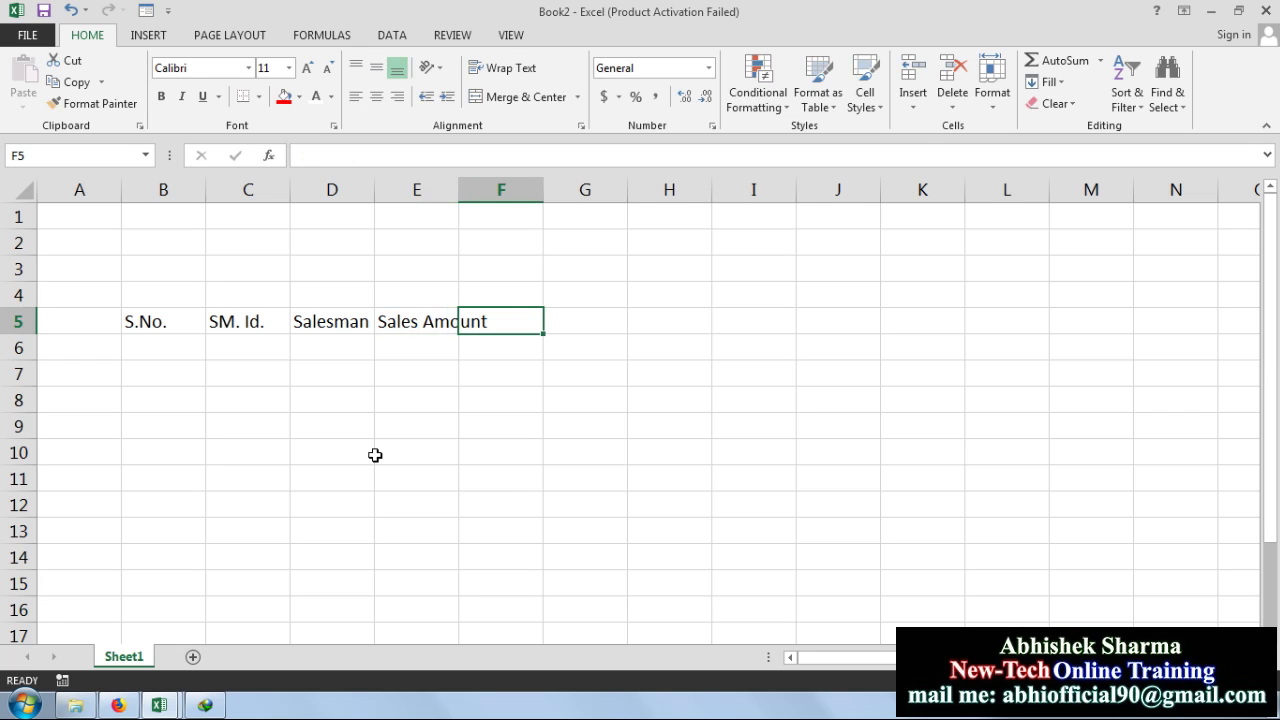
Add the headings "Commission" in cell F5 and "Ranking" in cell G5.
{"action": "type", "text": "Comm"}
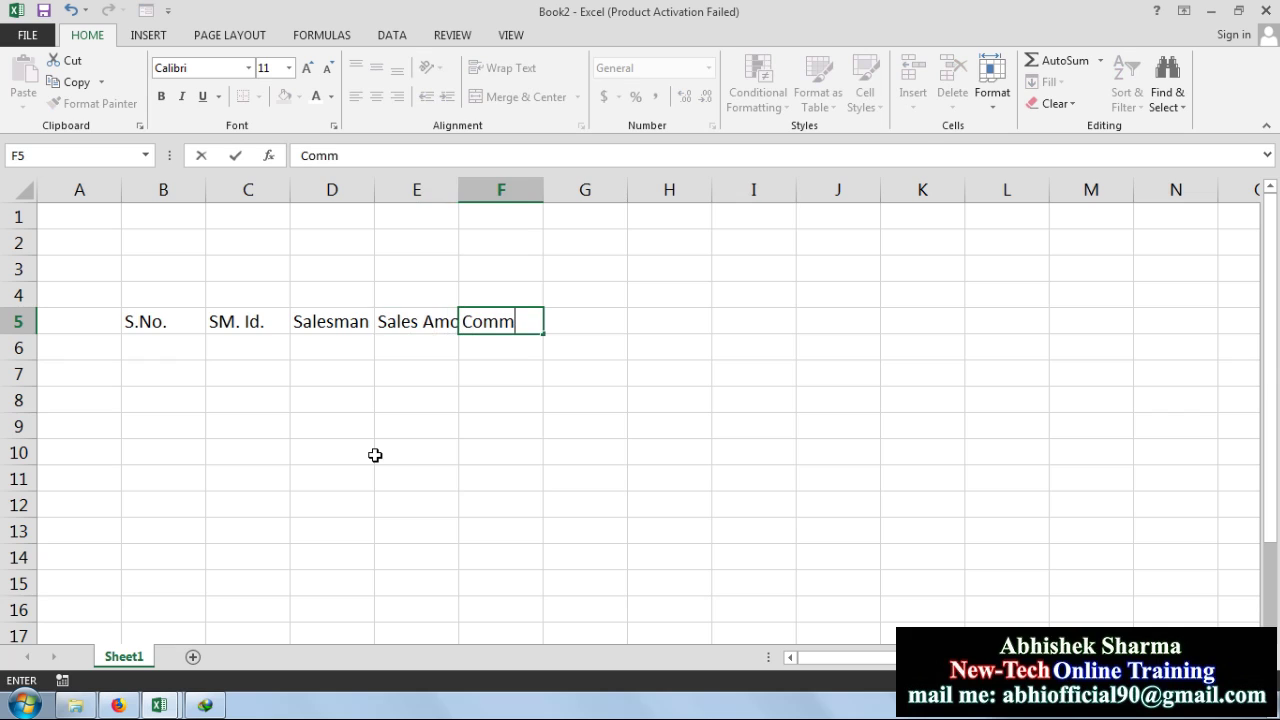
{"action": "type", "text": "ission"}
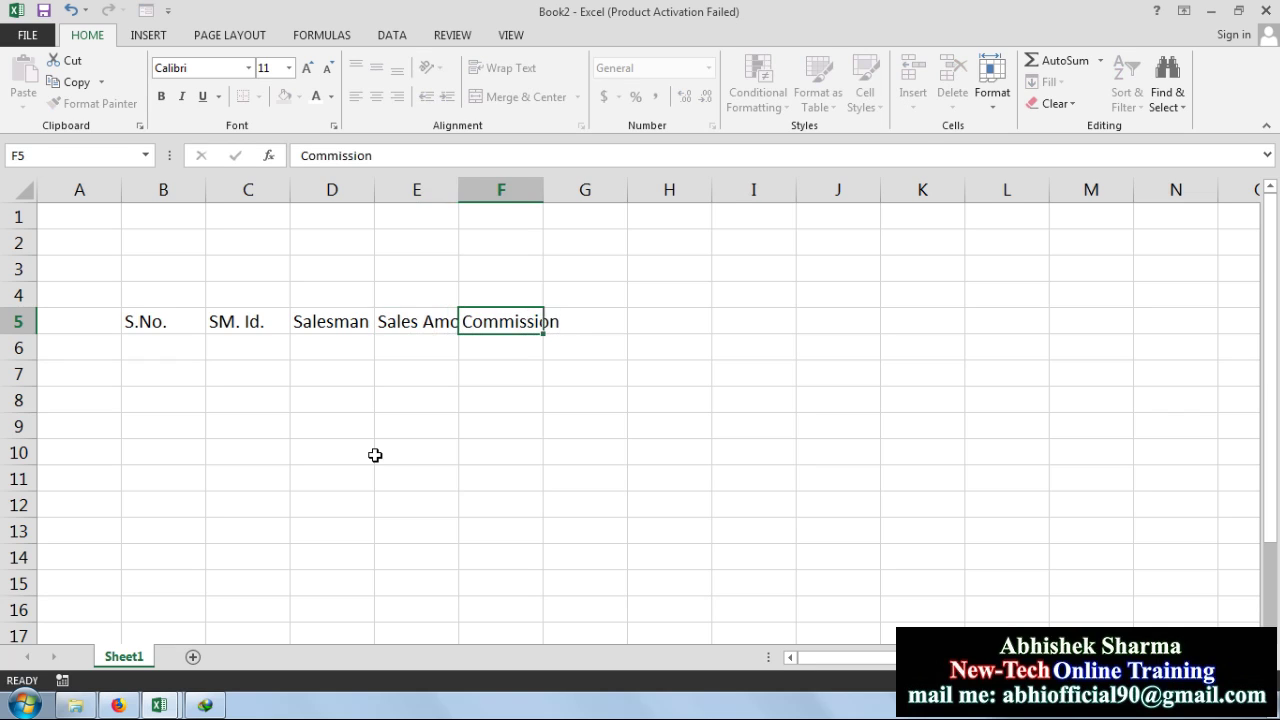
{"action": "key", "text": "Tab"}
{"action": "type", "text": "R"}
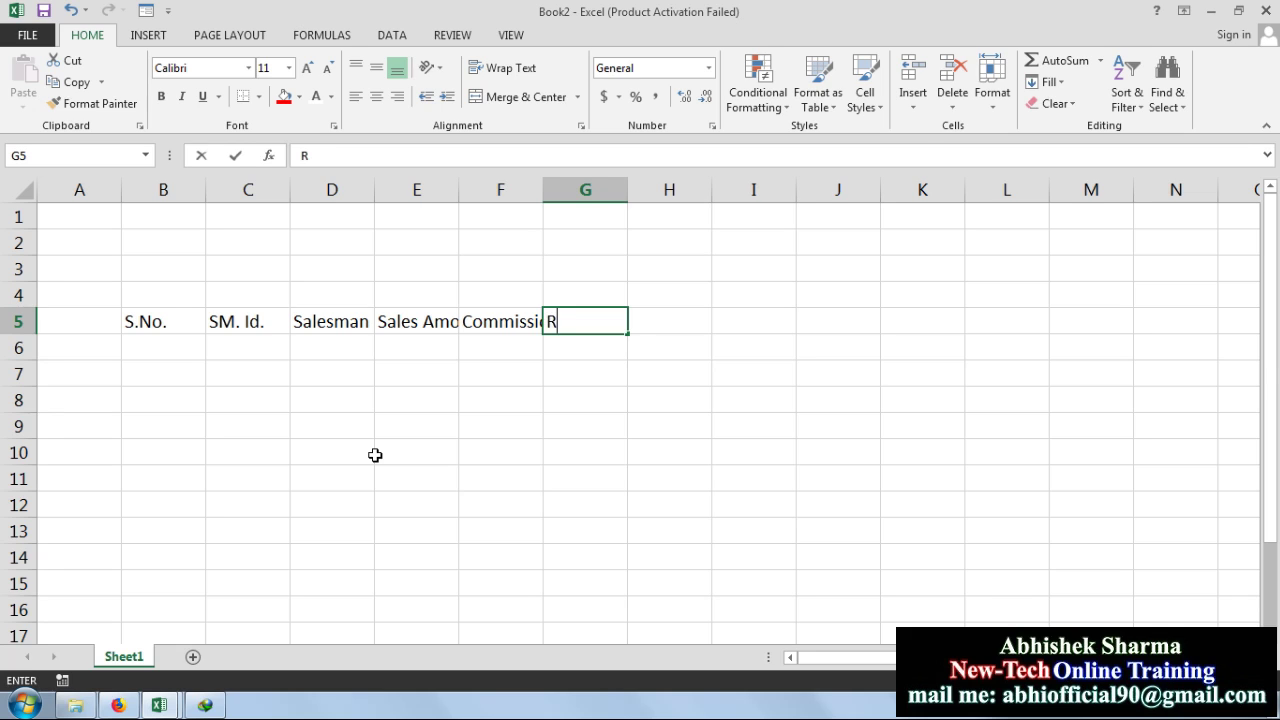
{"action": "type", "text": "ank"}
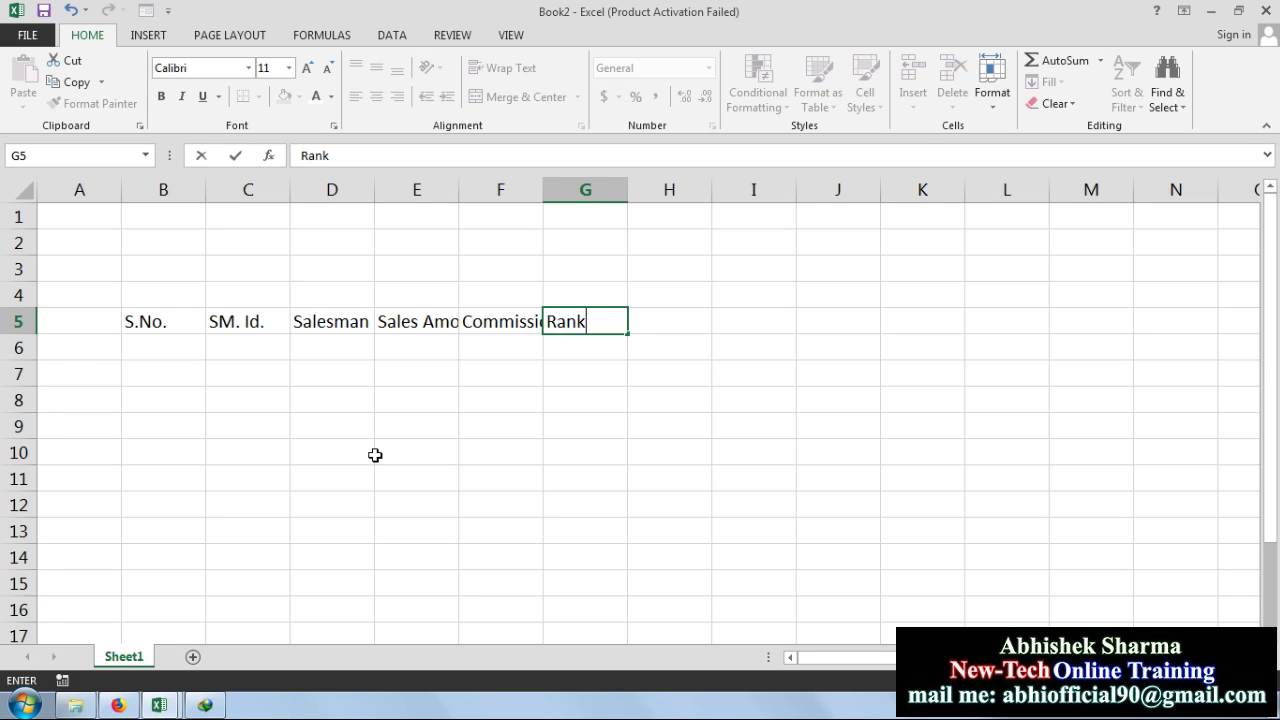
{"action": "type", "text": "ing"}
{"action": "key", "text": "Tab"}
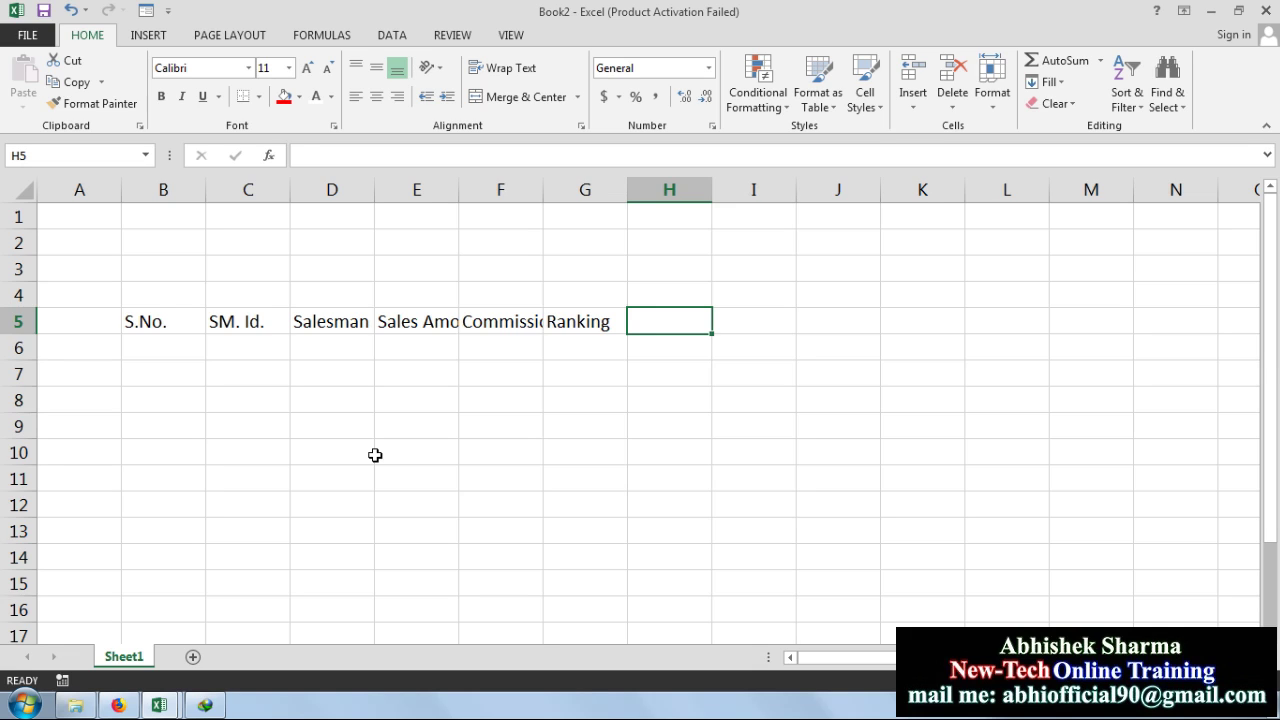
Enter the label "Fixed Commission:" in cell H5, beside the Ranking heading.
{"action": "type", "text": "Fixe"}
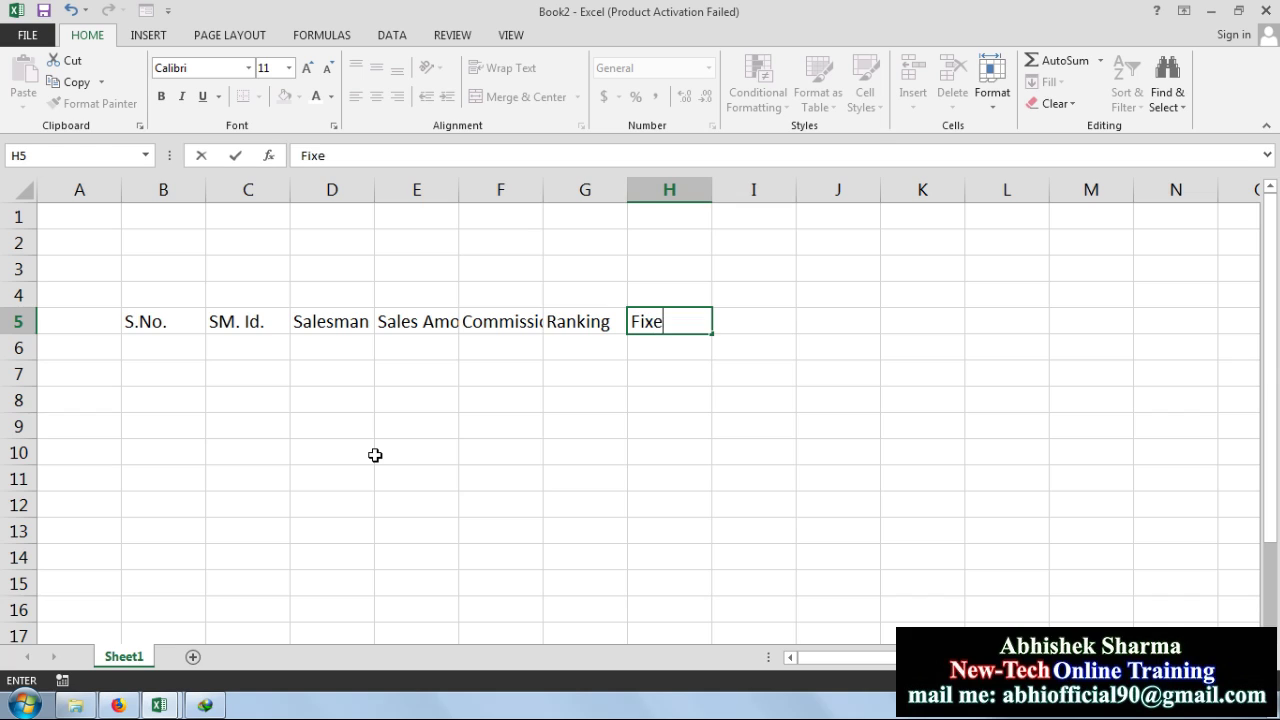
{"action": "key", "text": "BackSpace"}
{"action": "key", "text": "BackSpace"}
{"action": "type", "text": "xed Commission:"}
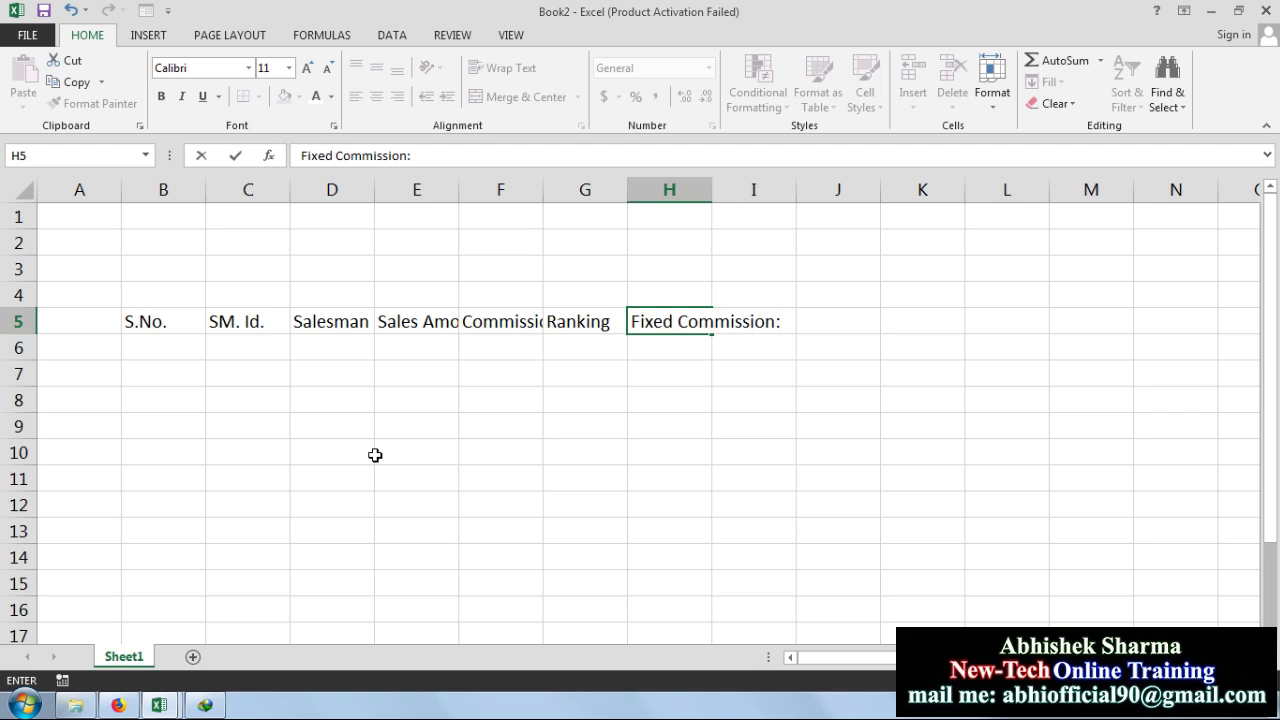
{"action": "left_click", "coordinate": [606, 569]}
Enter the fixed commission rate 2.50% in cell L5.
{"action": "left_click", "coordinate": [762, 347]}
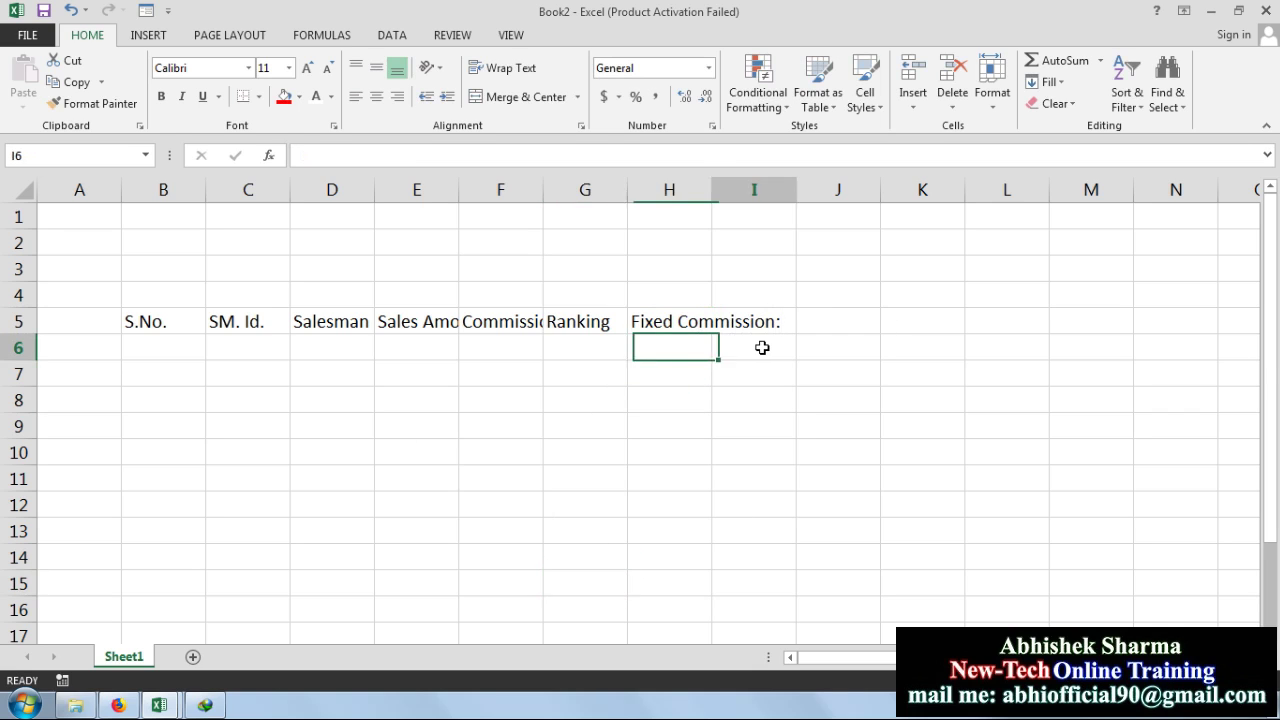
{"action": "left_click", "coordinate": [846, 346]}
{"action": "left_click", "coordinate": [928, 353]}
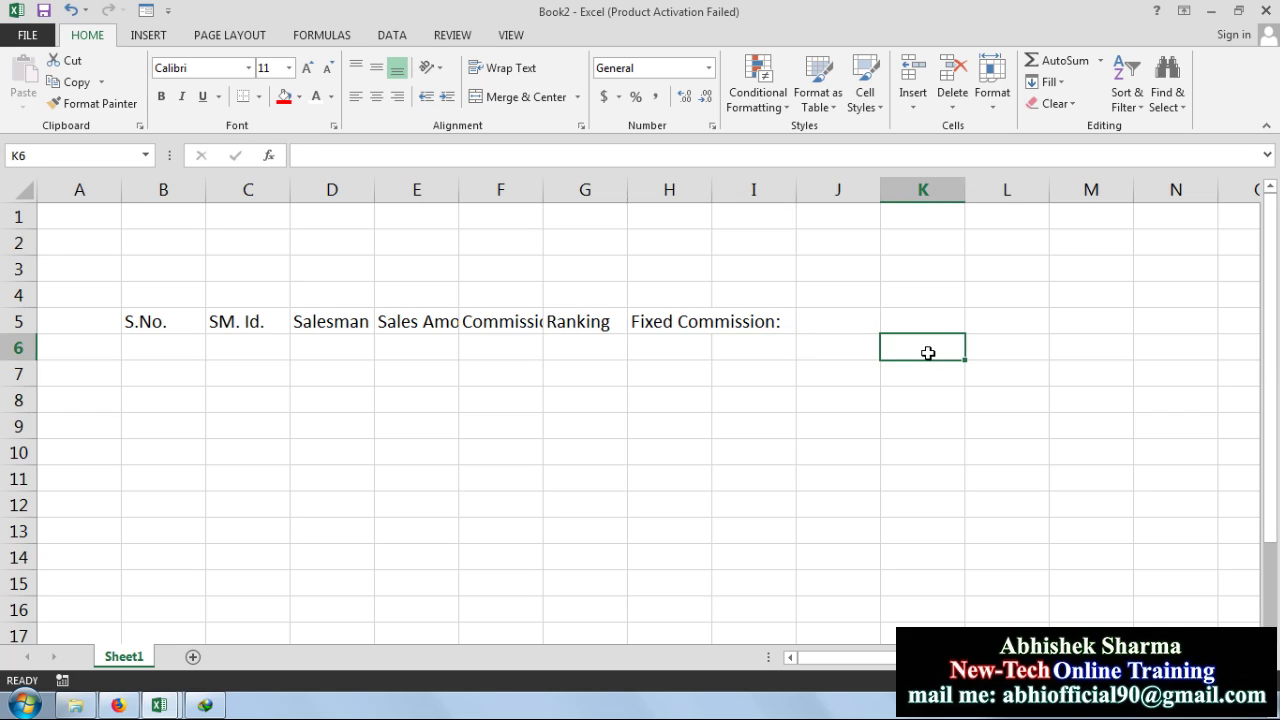
{"action": "left_click", "coordinate": [987, 316]}
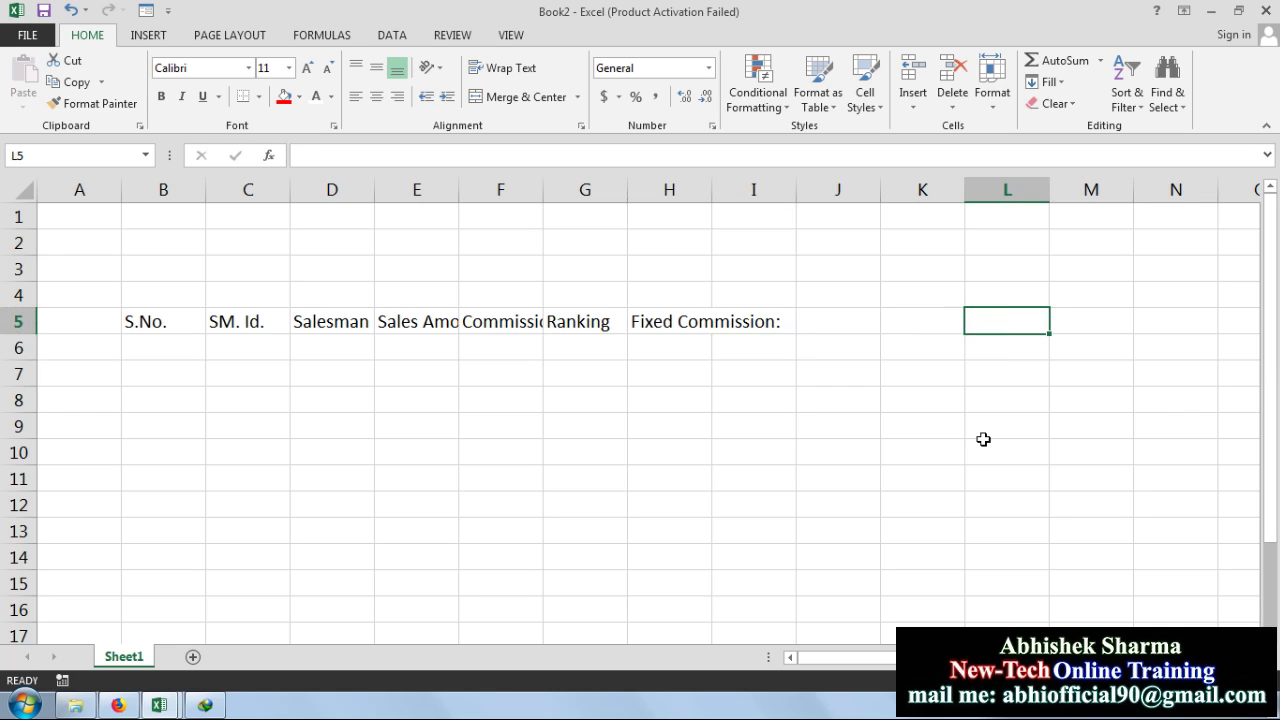
{"action": "type", "text": "2."}
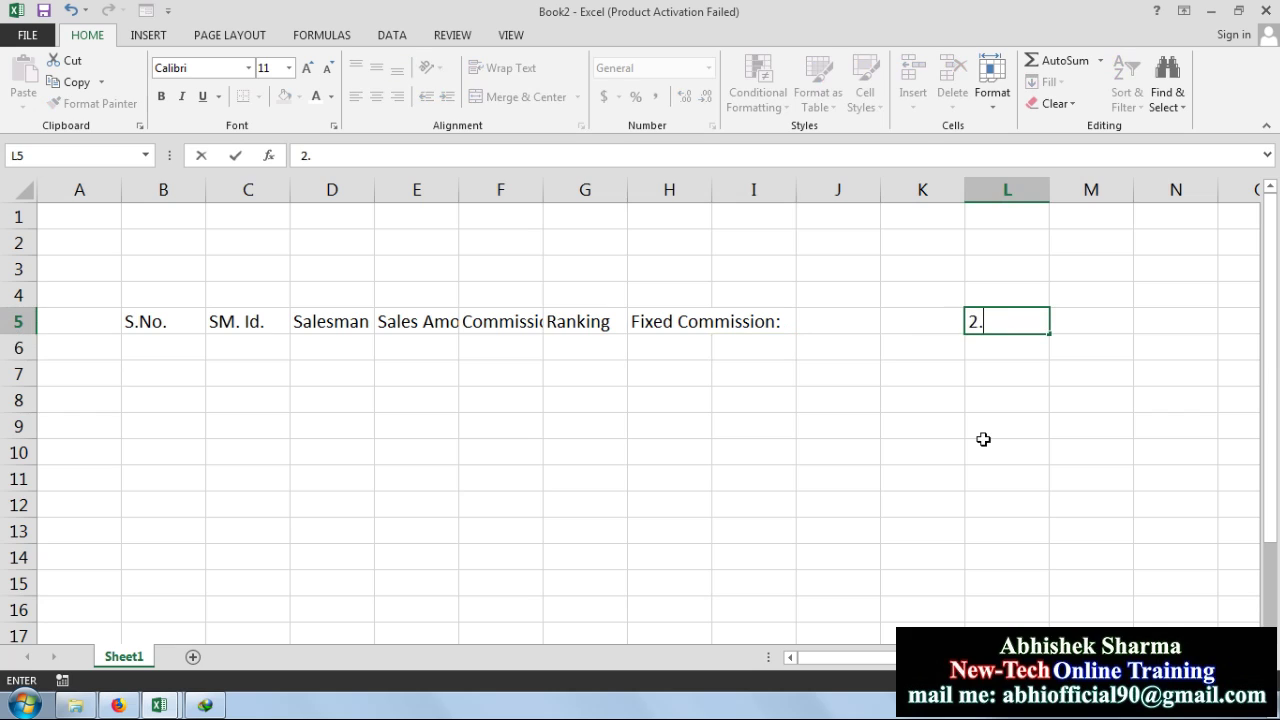
{"action": "type", "text": "50%"}
{"action": "key", "text": "Return"}
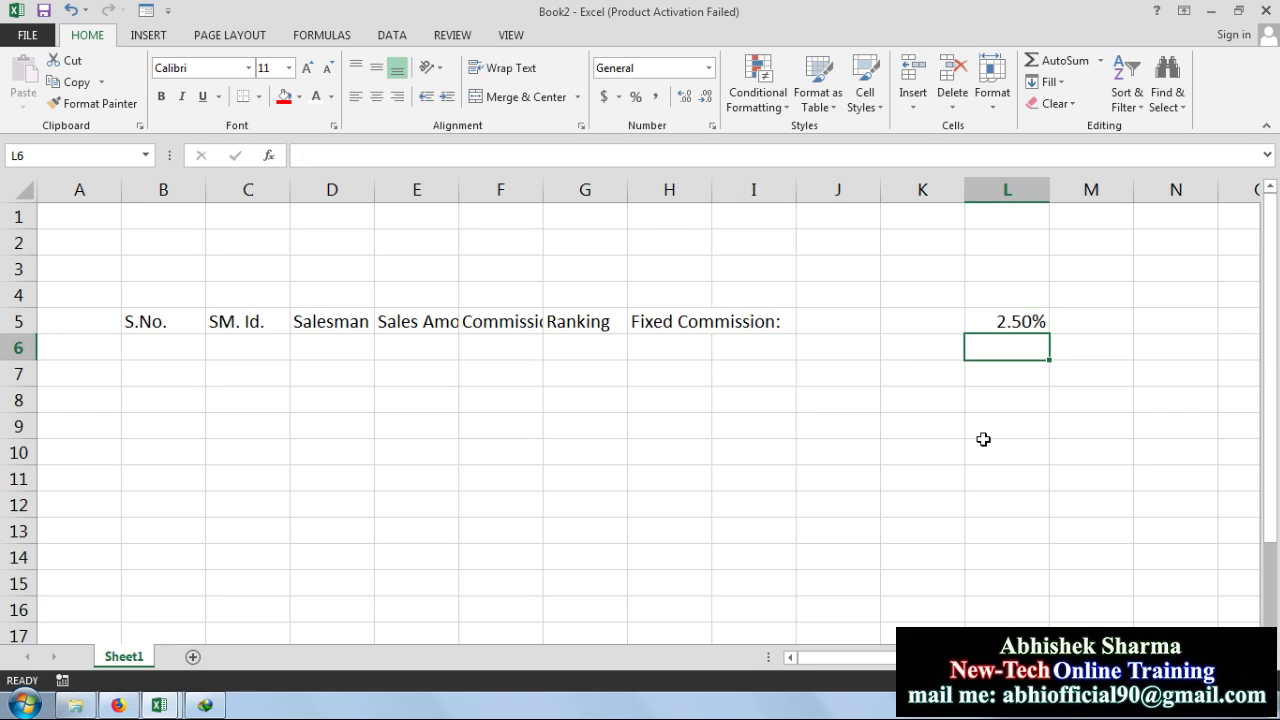
Narrow column H to a thin spacer and move the "Fixed Commission:" label from H5 to I5.
{"action": "left_click", "coordinate": [680, 318]}
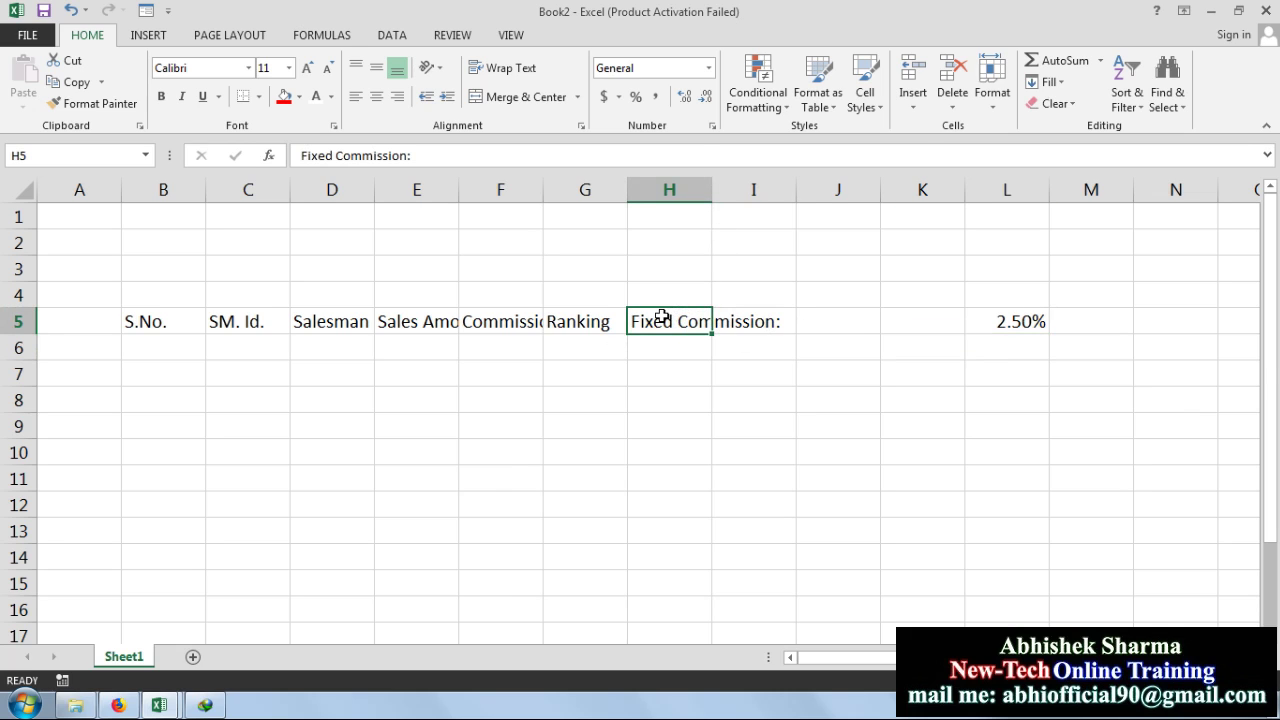
{"action": "left_click_drag", "start_coordinate": [708, 187], "coordinate": [651, 193]}
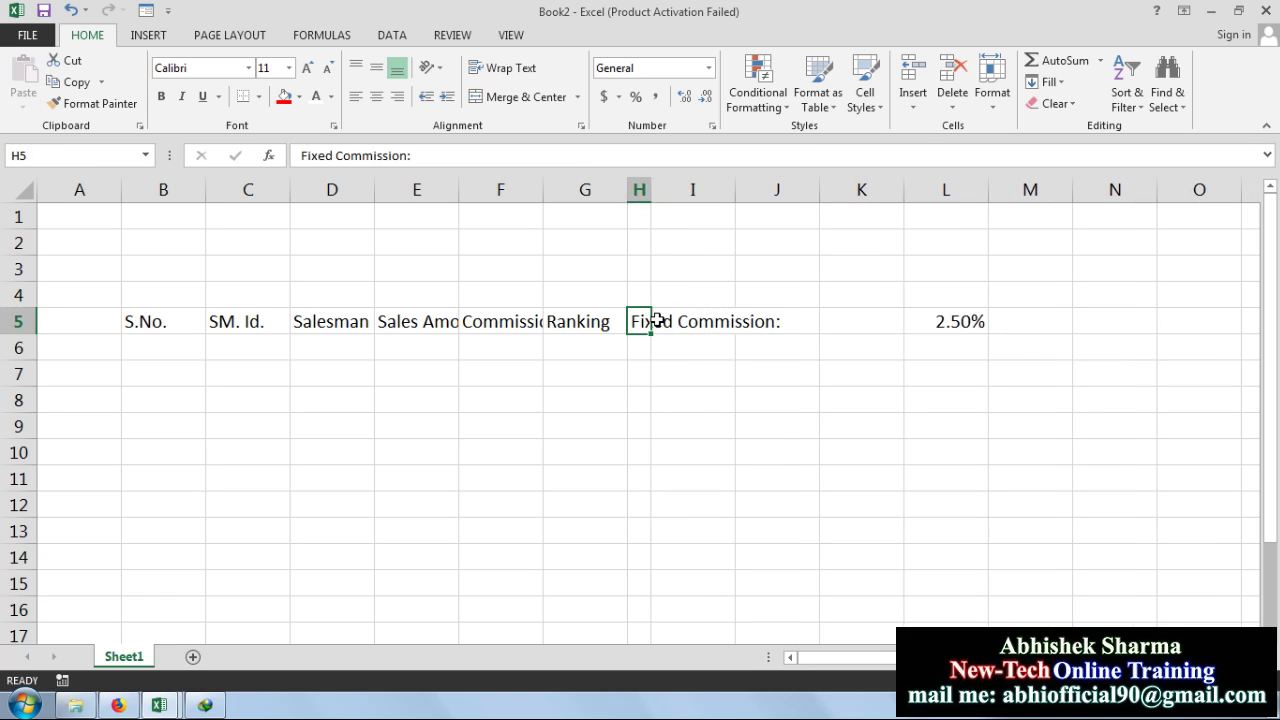
{"action": "left_click", "coordinate": [656, 320]}
{"action": "left_click", "coordinate": [645, 321]}
{"action": "key", "text": "ctrl+c"}
{"action": "left_click", "coordinate": [699, 320]}
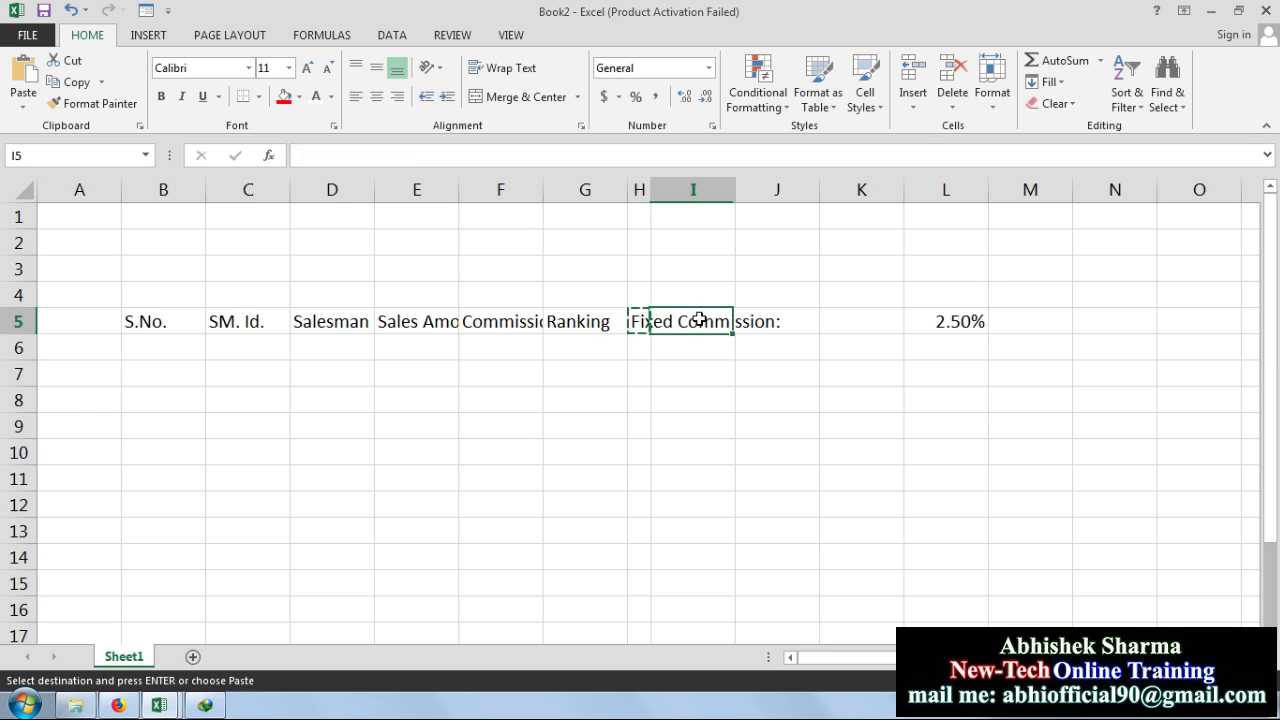
{"action": "key", "text": "ctrl+c"}
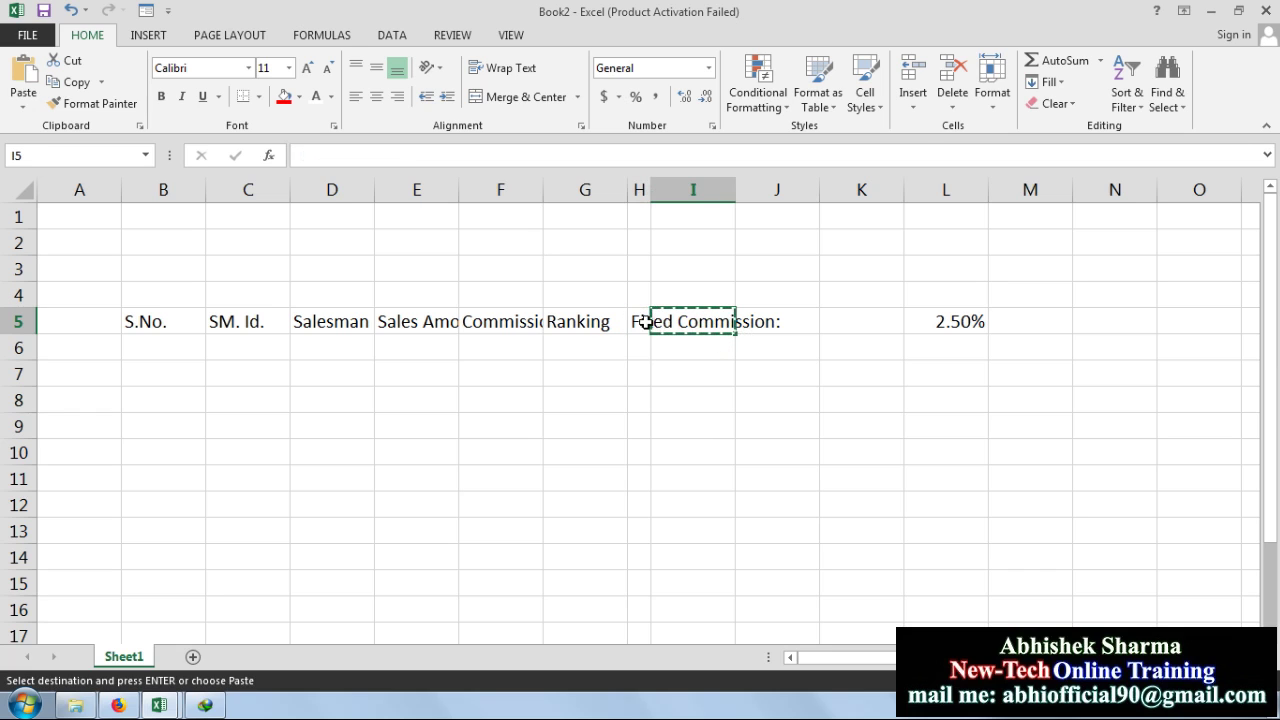
{"action": "left_click", "coordinate": [645, 321]}
{"action": "left_click", "coordinate": [678, 326]}
{"action": "key", "text": "Escape"}
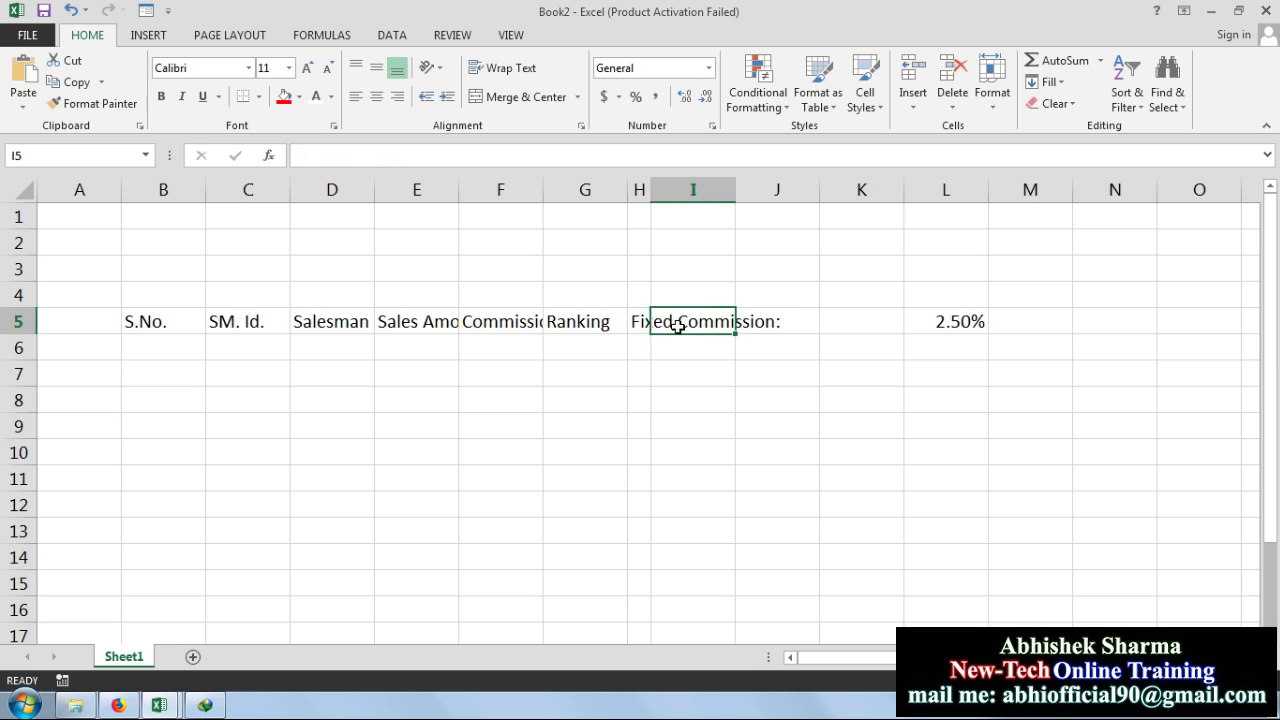
{"action": "key", "text": "ctrl+v"}
Merge and center the "Fixed Commission:" label across cells I5 to K5.
{"action": "left_click_drag", "start_coordinate": [889, 331], "coordinate": [666, 326]}
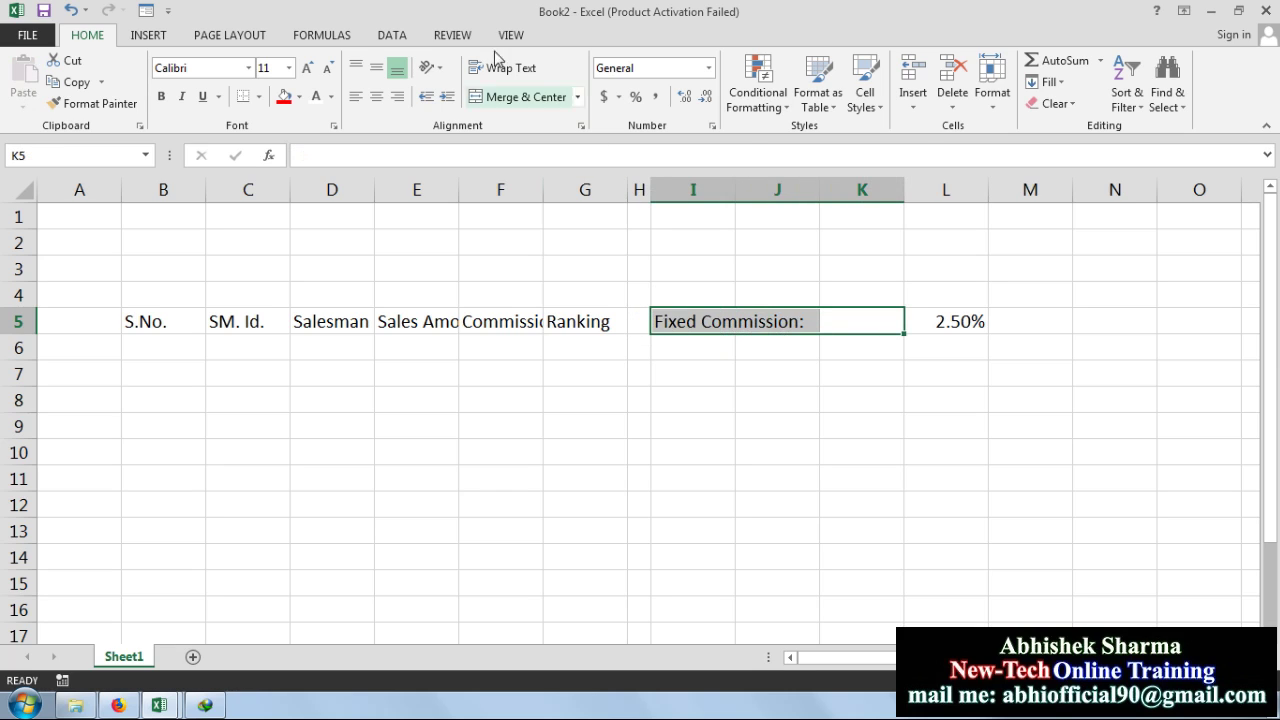
{"action": "left_click", "coordinate": [525, 97]}
{"action": "left_click", "coordinate": [640, 423]}
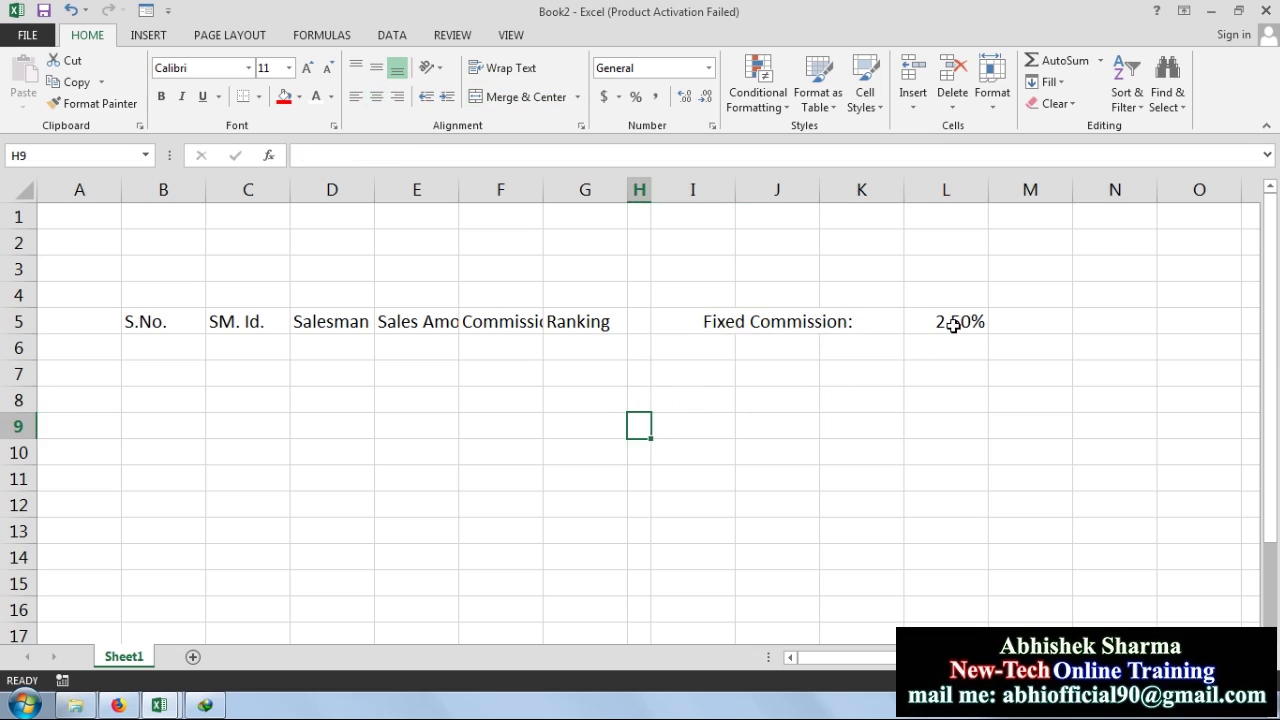
Format the heading cells B5:L5 with a dark blue fill and bold white text.
{"action": "left_click_drag", "start_coordinate": [953, 325], "coordinate": [172, 319]}
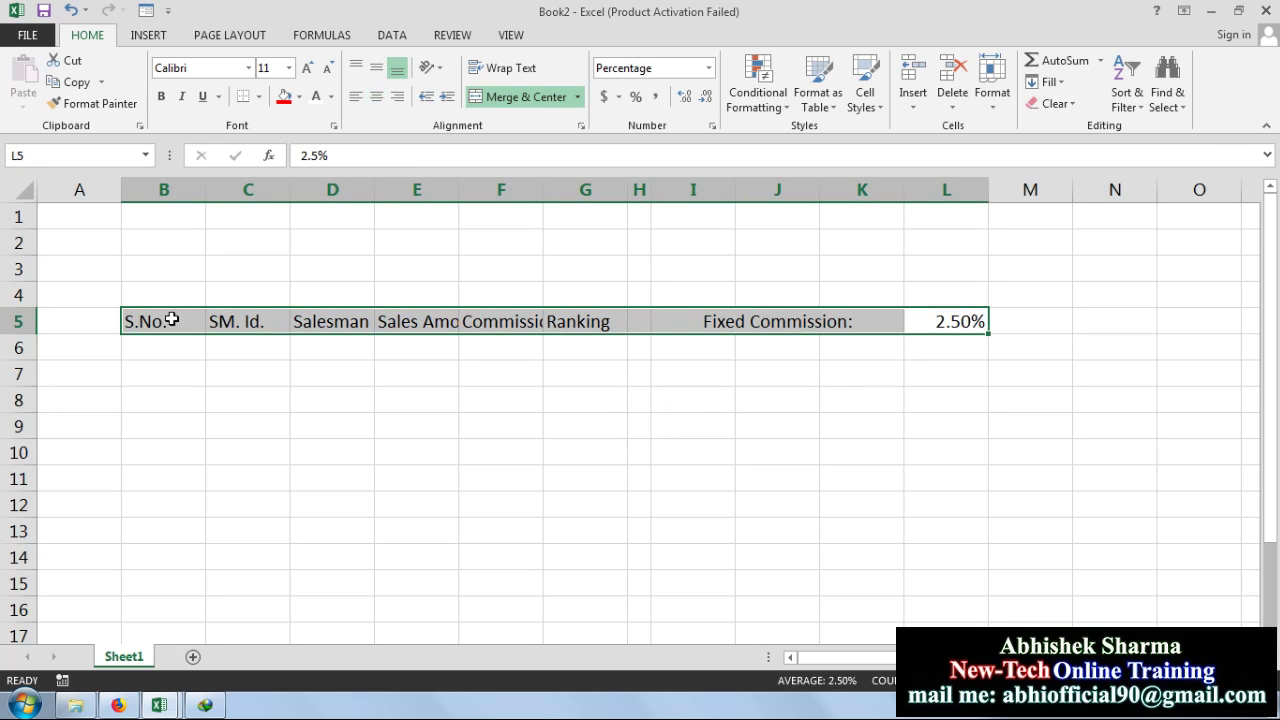
{"action": "left_click", "coordinate": [299, 97]}
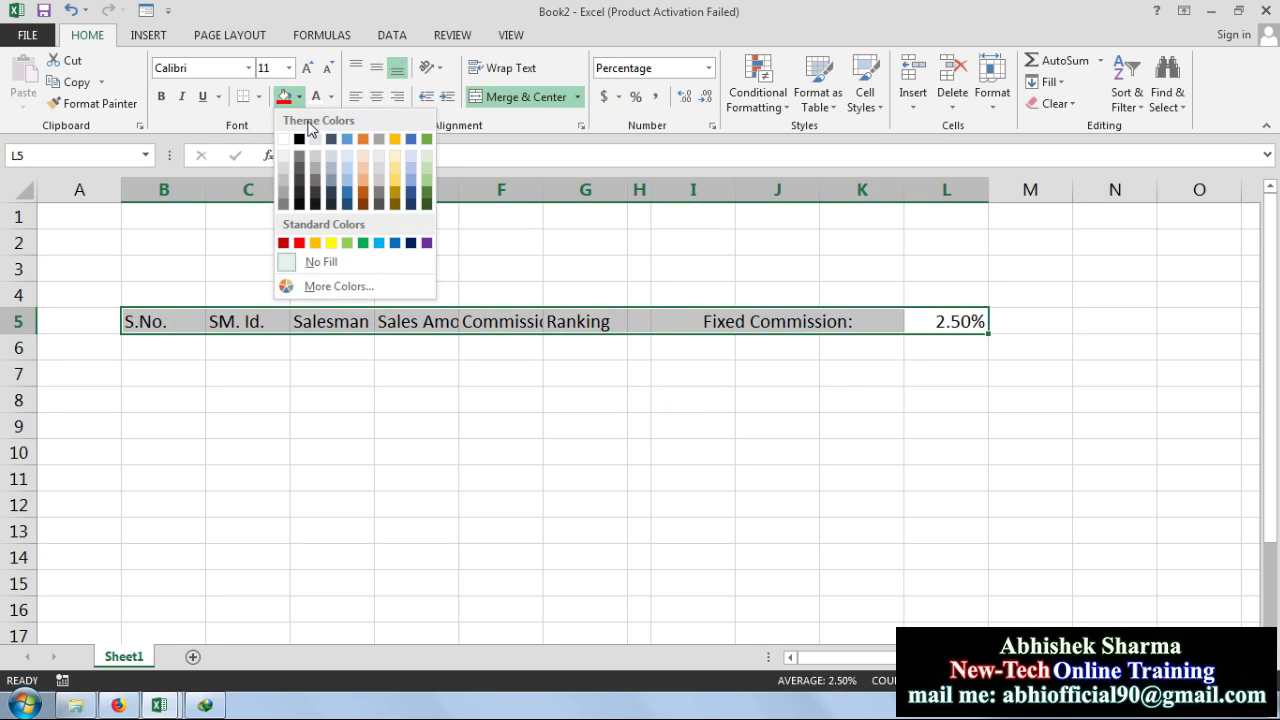
{"action": "left_click", "coordinate": [412, 243]}
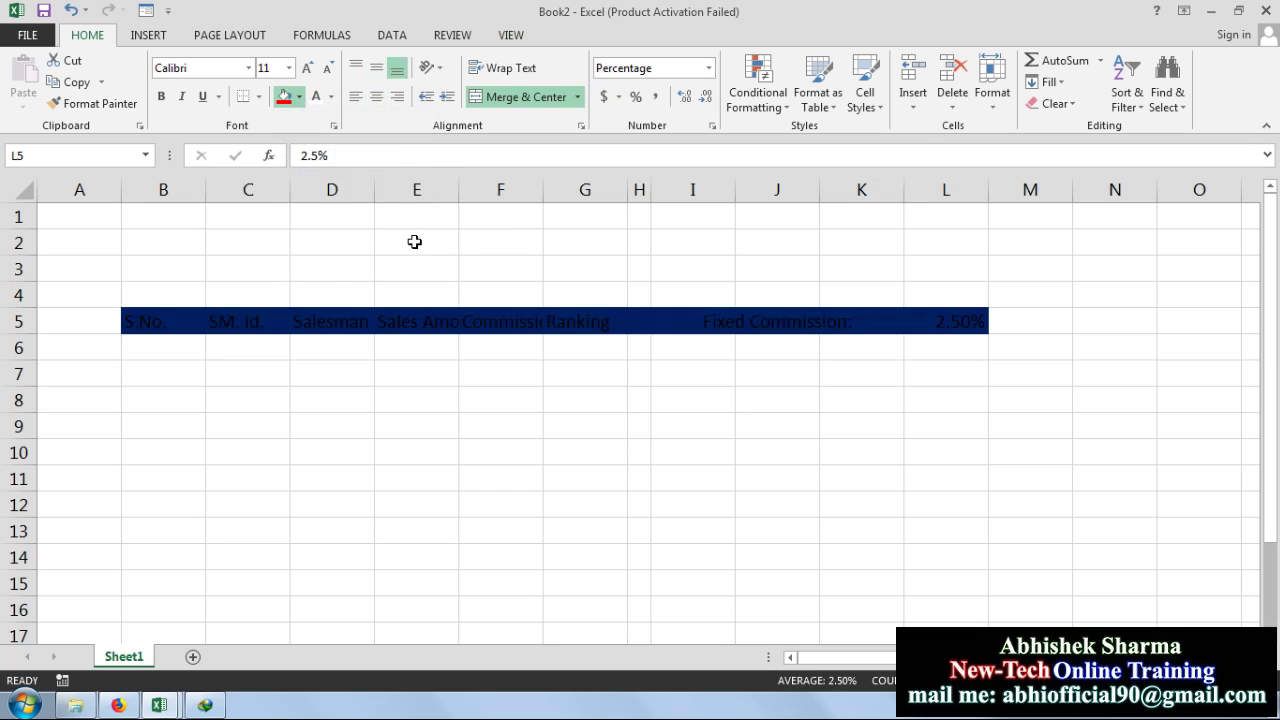
{"action": "left_click", "coordinate": [331, 97]}
{"action": "left_click", "coordinate": [316, 160]}
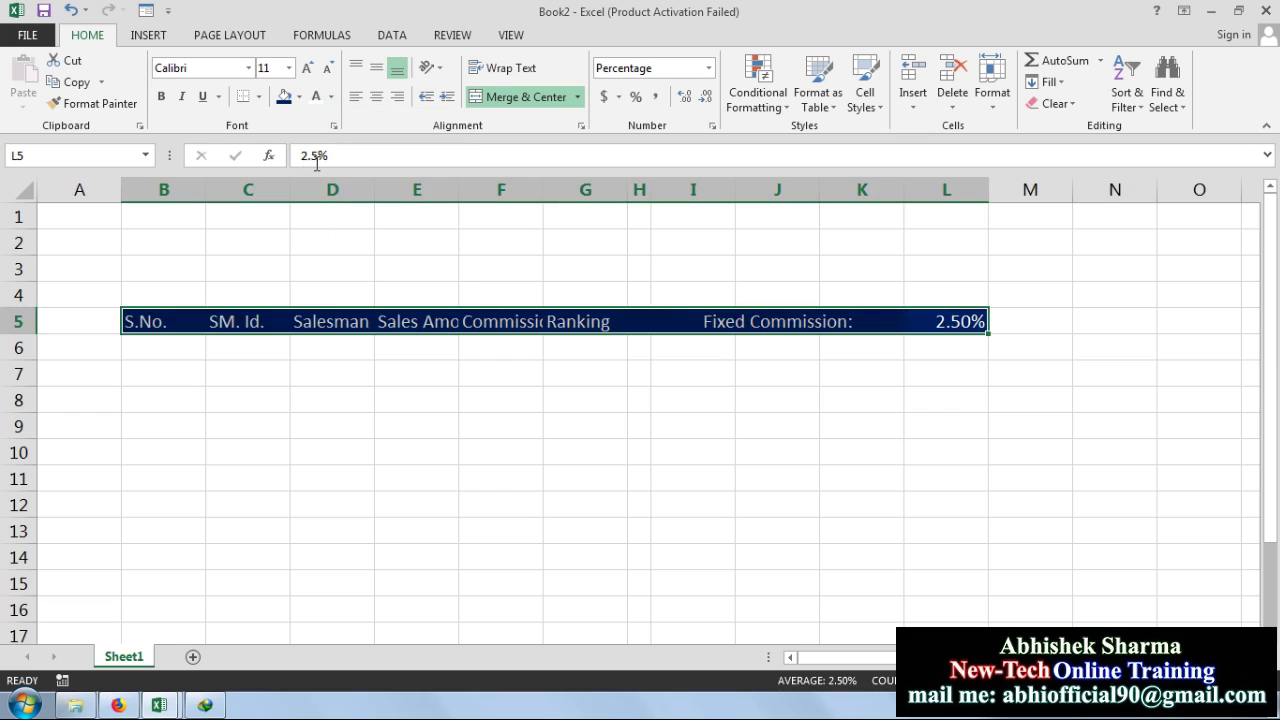
{"action": "left_click", "coordinate": [161, 97]}
Auto-fit column E to the width of its Sales Amount heading.
{"action": "left_click", "coordinate": [538, 398]}
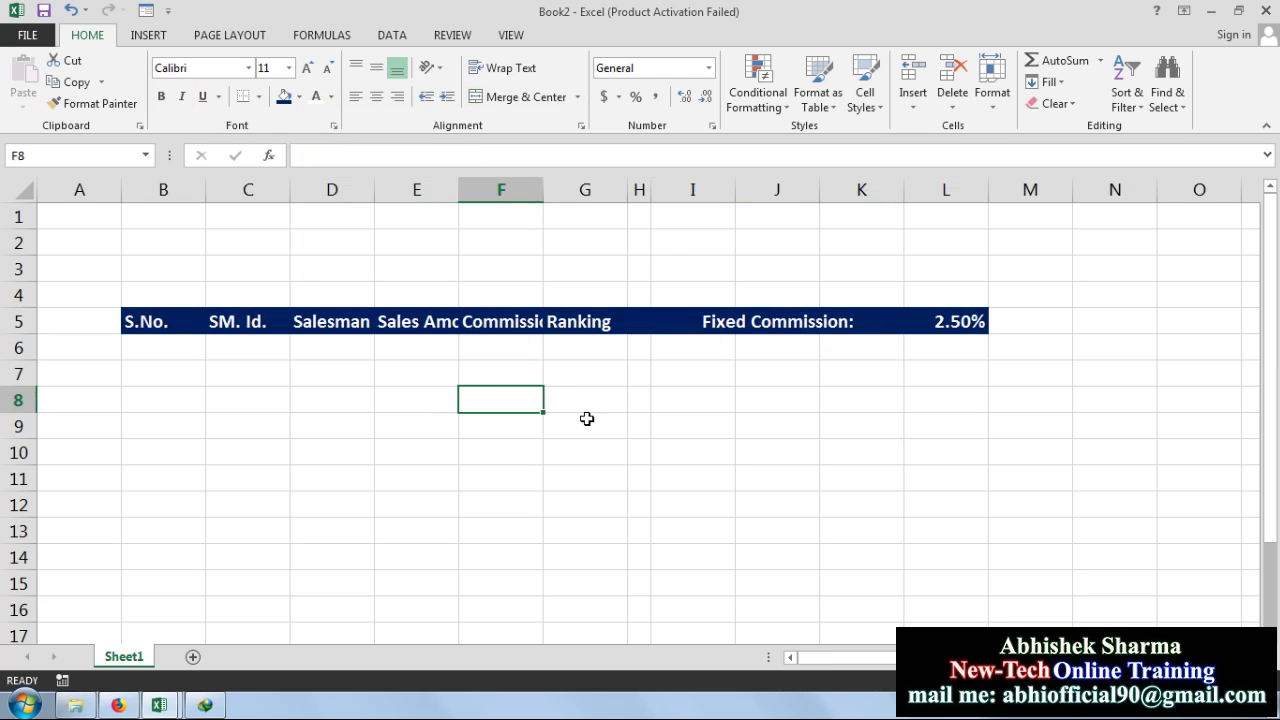
{"action": "double_click", "coordinate": [459, 189]}
{"action": "left_click", "coordinate": [380, 510]}
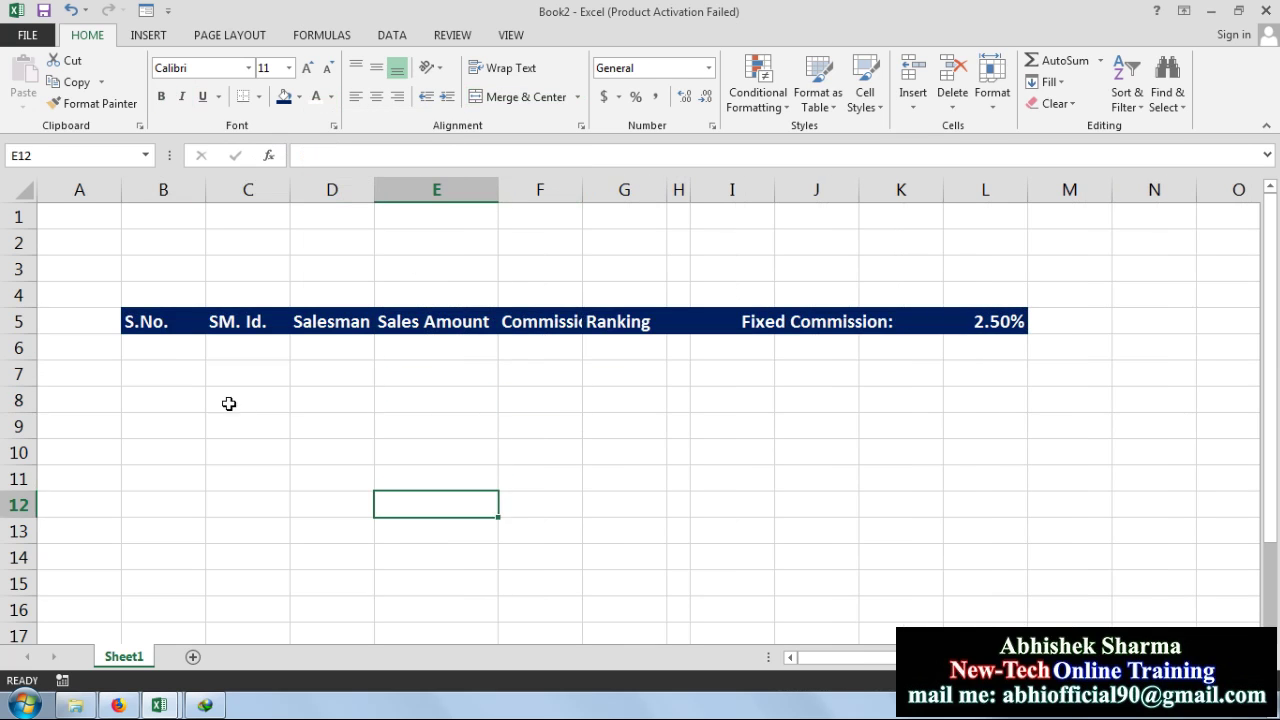
Enter the serial numbers 1 and 2 in cells B6:B7 and 3 to 10 in cells B9:B16.
{"action": "left_click", "coordinate": [172, 349]}
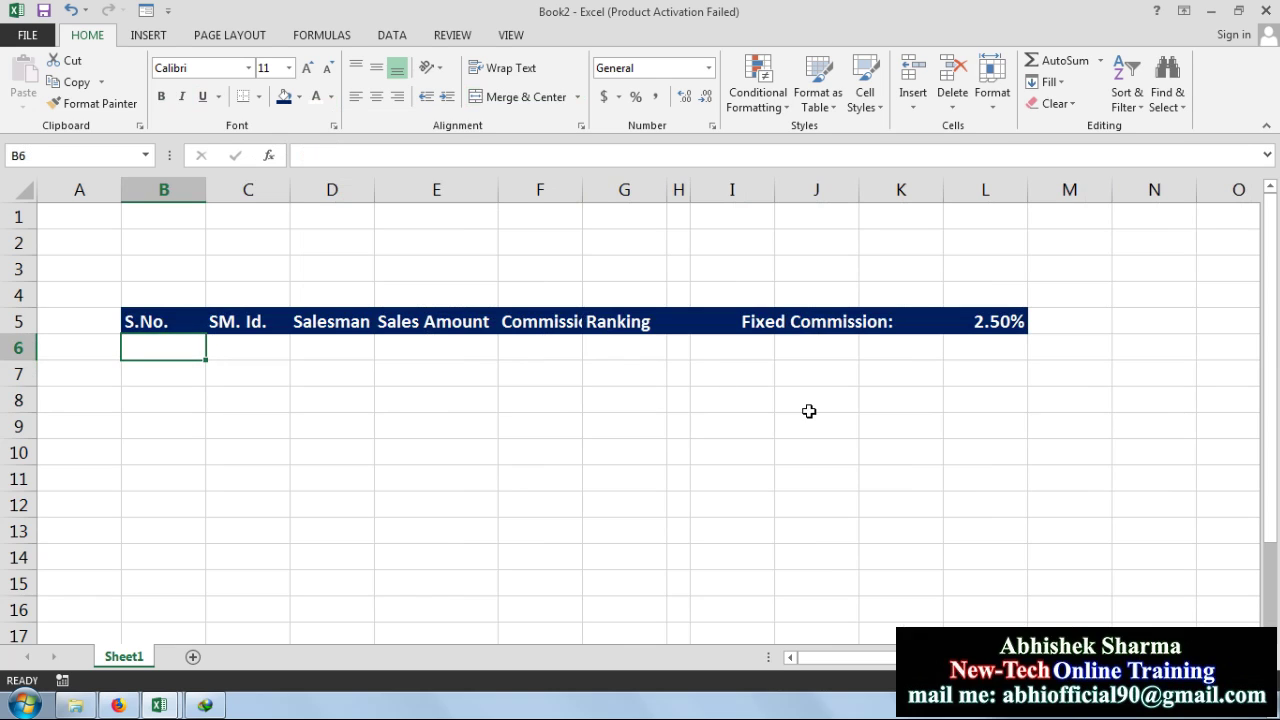
{"action": "type", "text": "1 2  "}
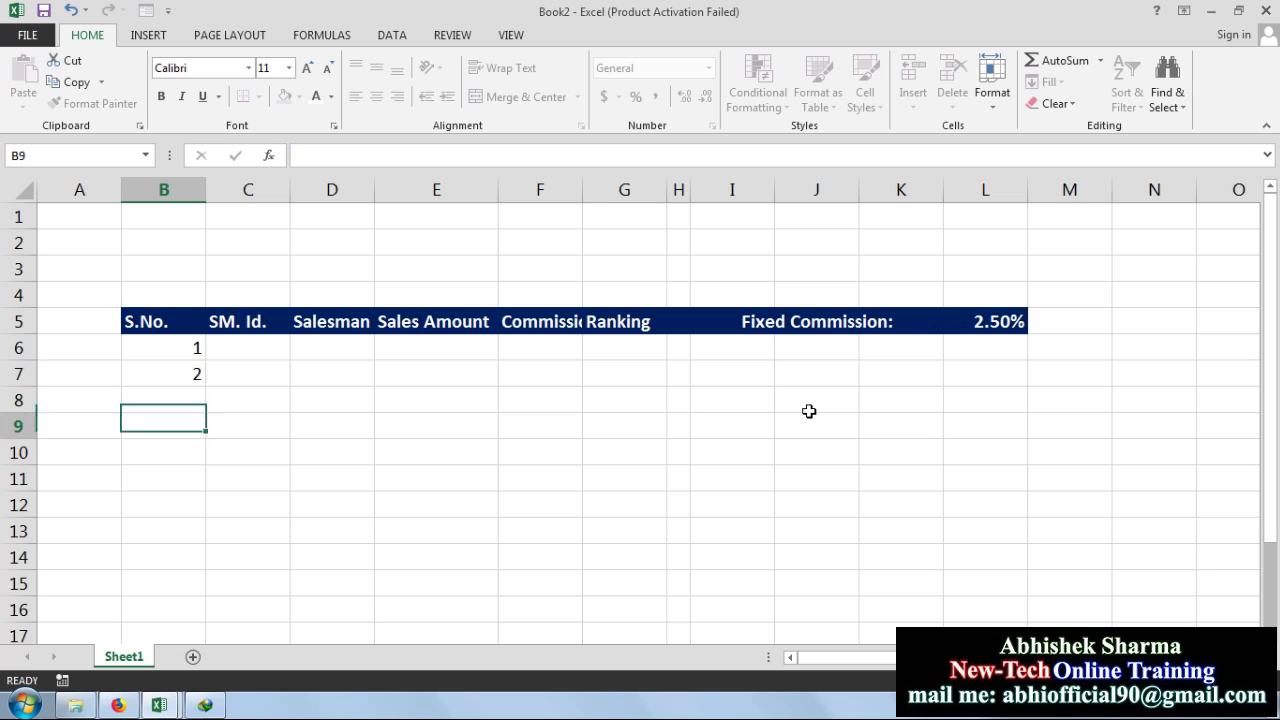
{"action": "type", "text": "3 4 5 6 7 8 9 "}
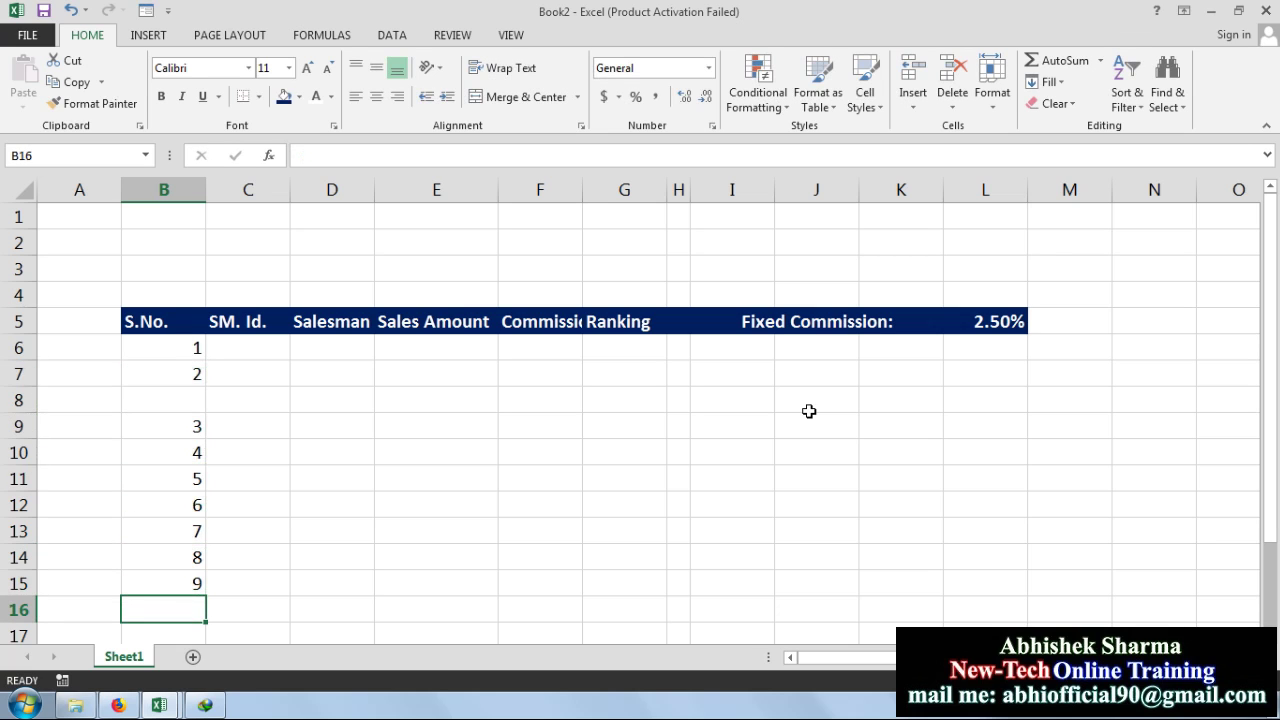
{"action": "type", "text": "10"}
{"action": "key", "text": "Return"}
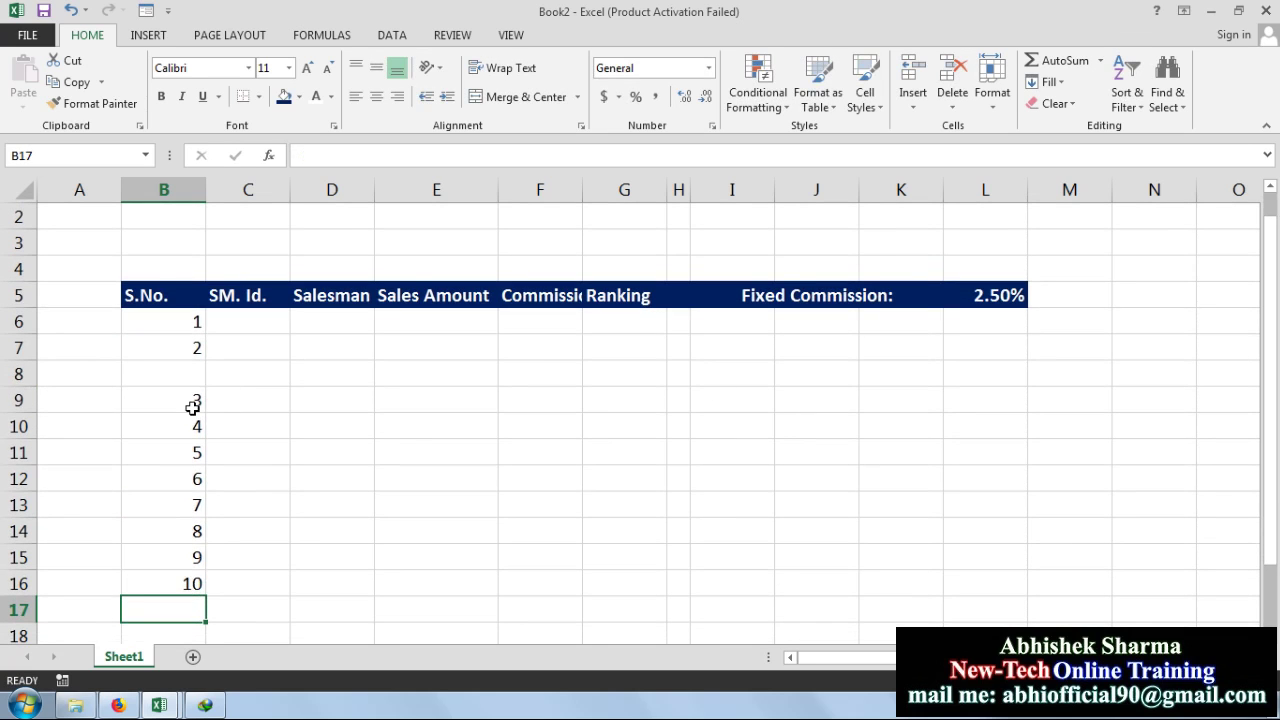
Move the serial numbers 3 to 10 up one row so they start at cell B8, closing the gap.
{"action": "left_click_drag", "start_coordinate": [191, 403], "coordinate": [183, 586]}
{"action": "key", "text": "ctrl+c"}
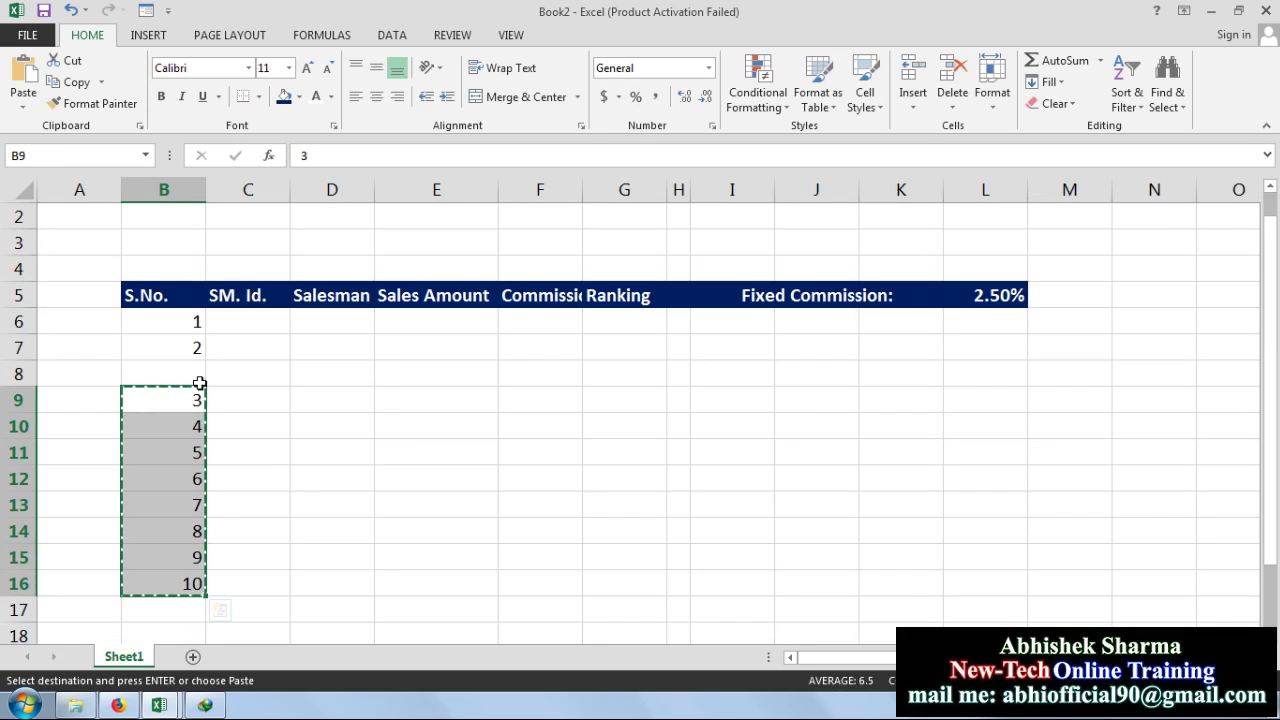
{"action": "left_click", "coordinate": [197, 372]}
{"action": "key", "text": "ctrl+v"}
Enter 501, 502 and 503 in cells C6:C8 under SM. Id. and continue the series down to C15.
{"action": "left_click", "coordinate": [249, 323]}
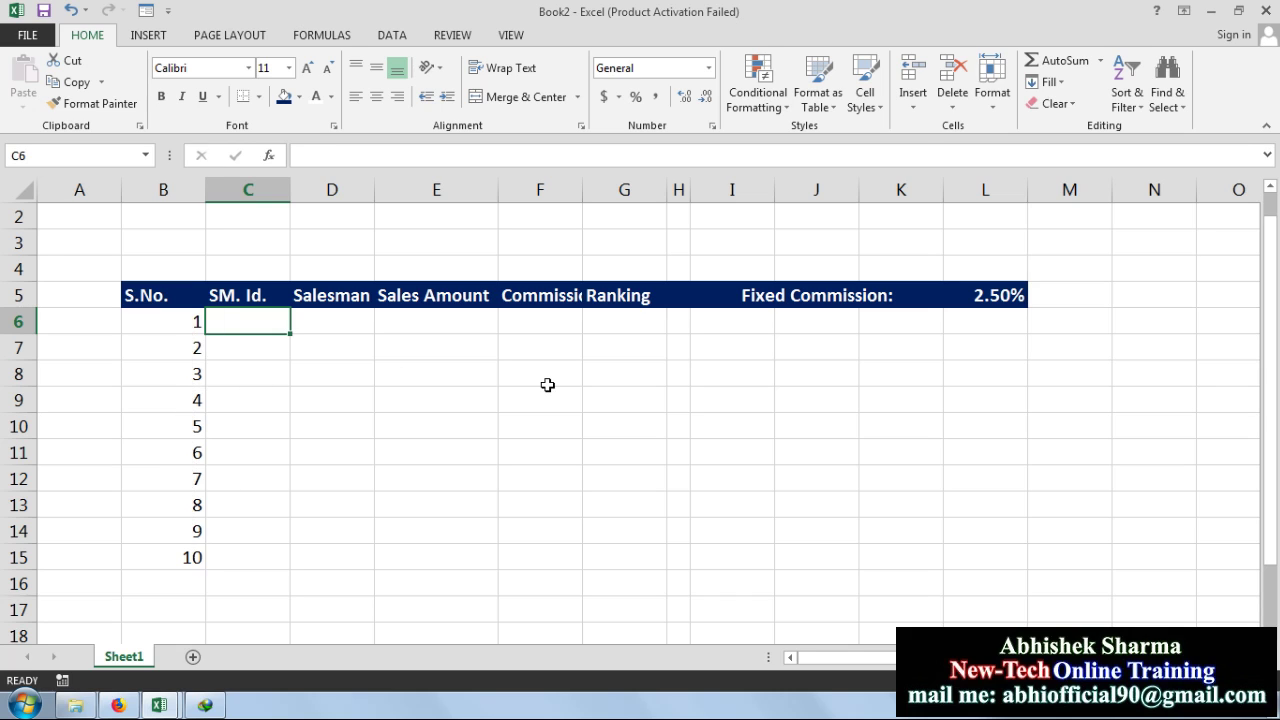
{"action": "type", "text": "501"}
{"action": "key", "text": "Return"}
{"action": "type", "text": "50"}
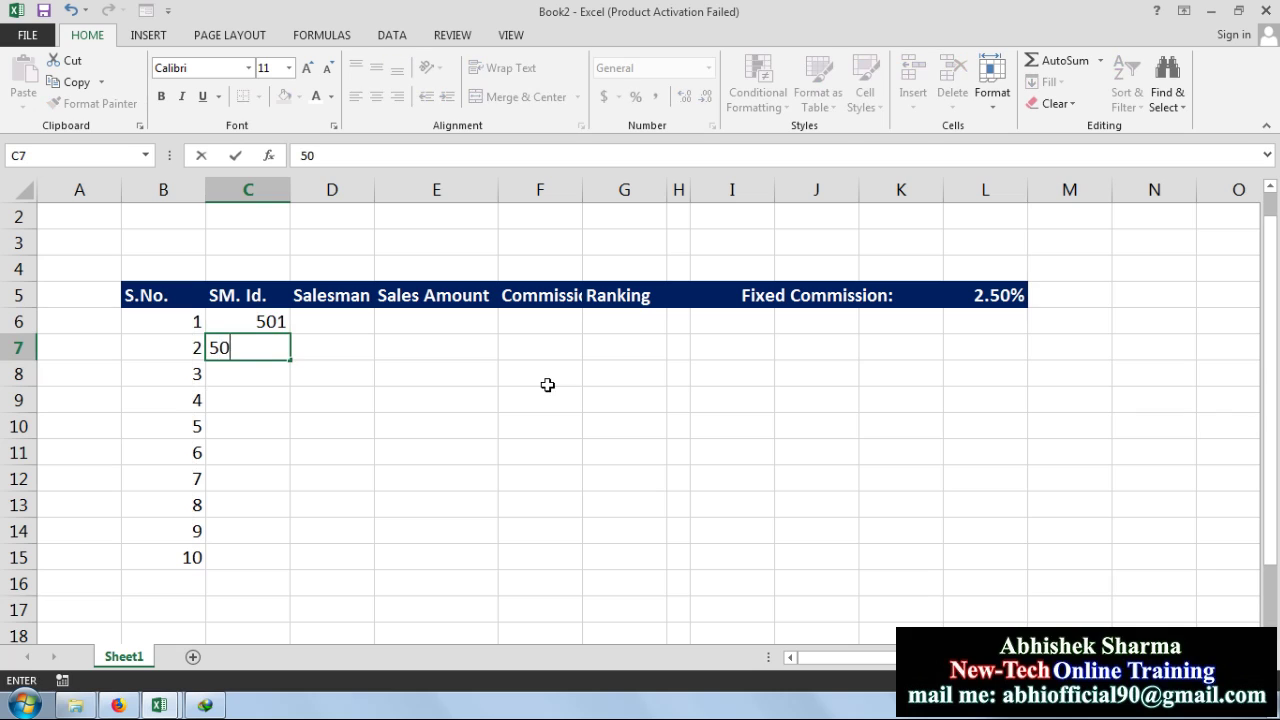
{"action": "type", "text": "5"}
{"action": "key", "text": "BackSpace"}
{"action": "type", "text": "2"}
{"action": "key", "text": "Return"}
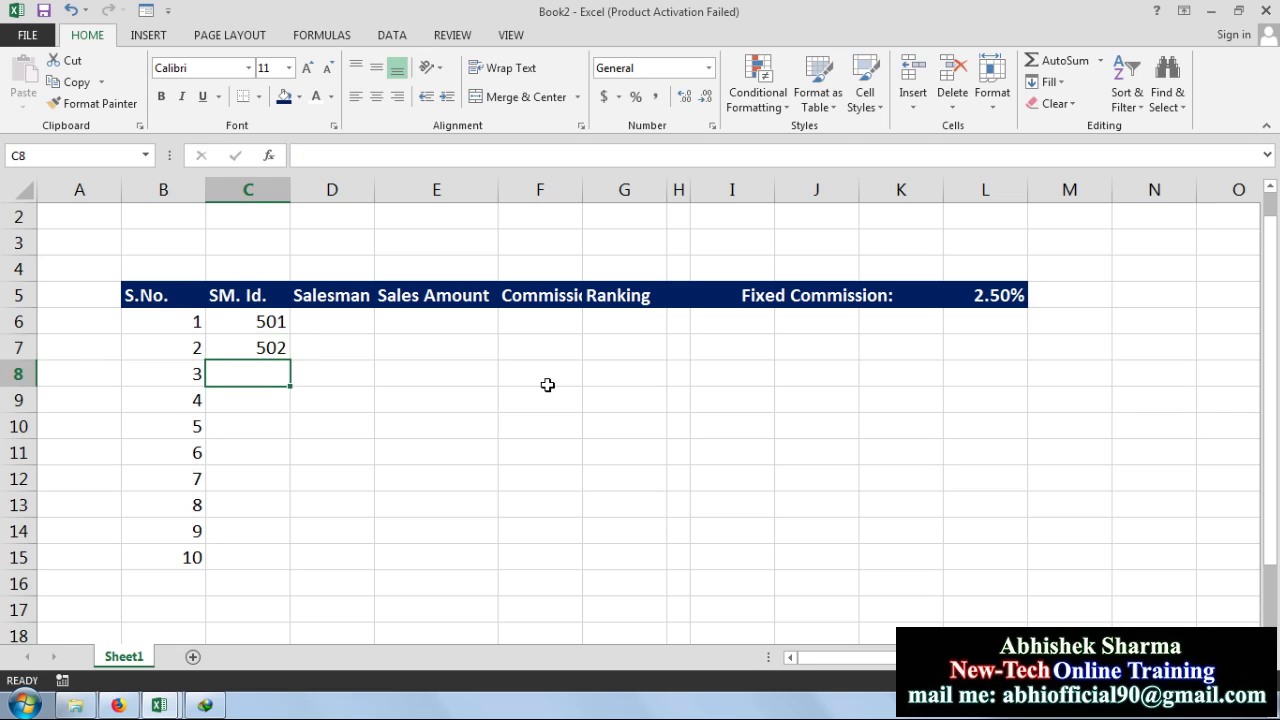
{"action": "type", "text": "503"}
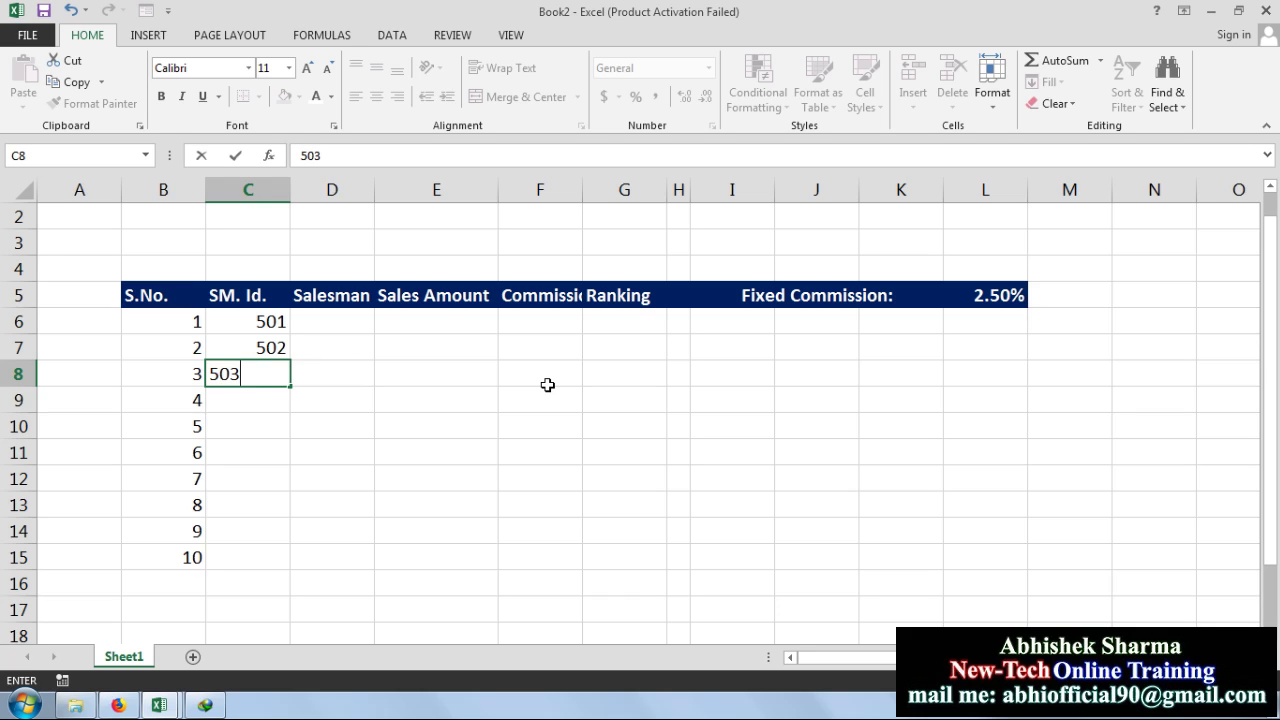
{"action": "key", "text": "Return"}
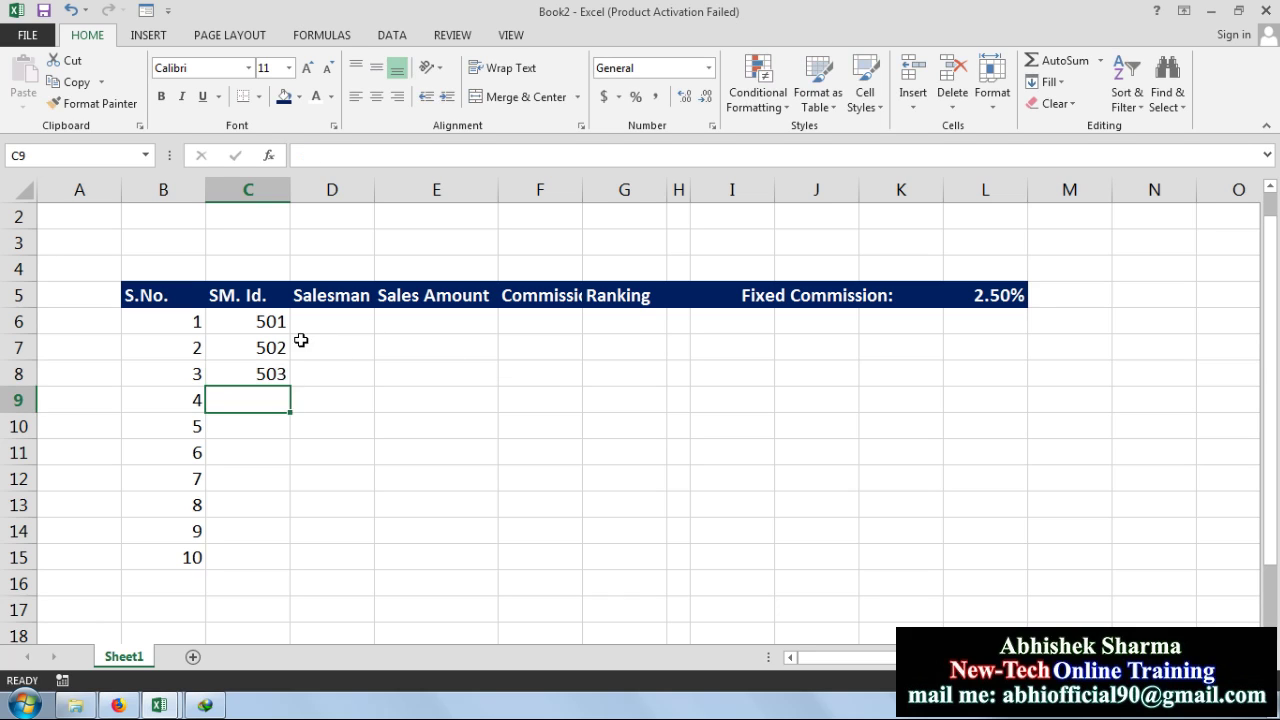
{"action": "left_click_drag", "start_coordinate": [257, 322], "coordinate": [290, 568]}
{"action": "left_click", "coordinate": [397, 395]}
Widen column D to show the whole Salesman Name heading and enter the first salesman's full name in D6.
{"action": "left_click", "coordinate": [329, 320]}
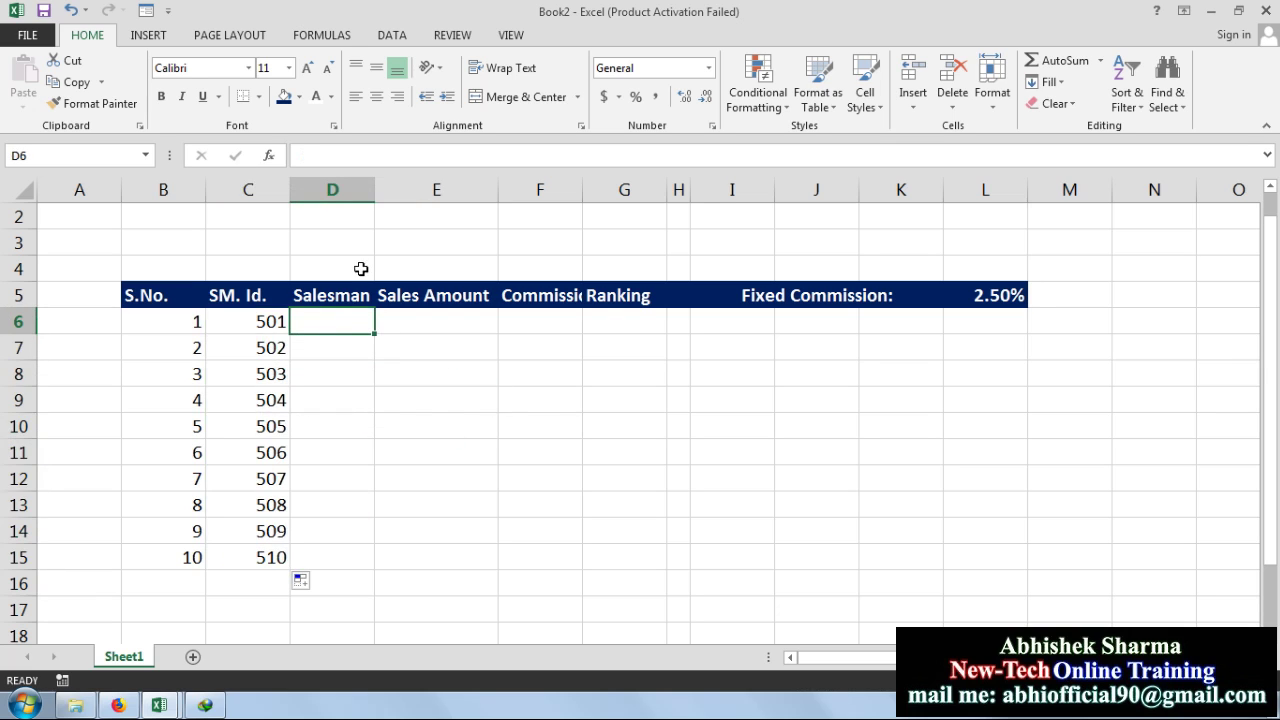
{"action": "left_click_drag", "start_coordinate": [370, 190], "coordinate": [463, 212]}
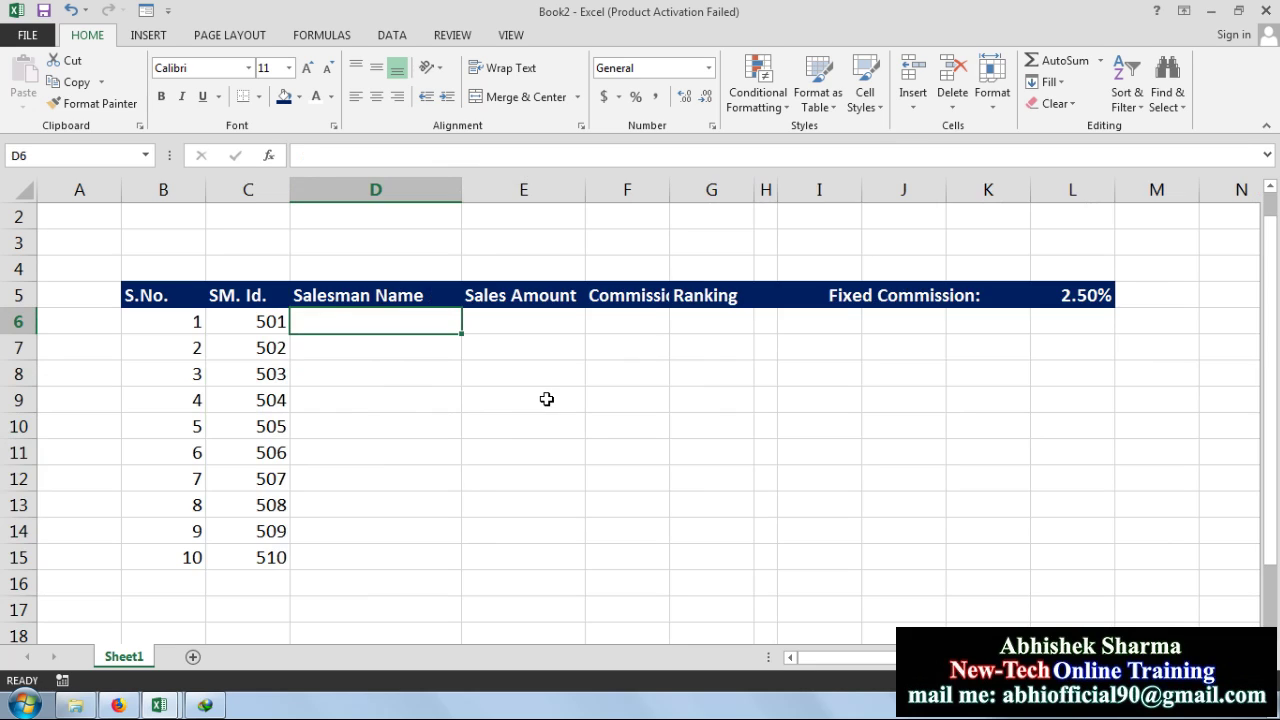
{"action": "type", "text": "A"}
{"action": "key", "text": "BackSpace"}
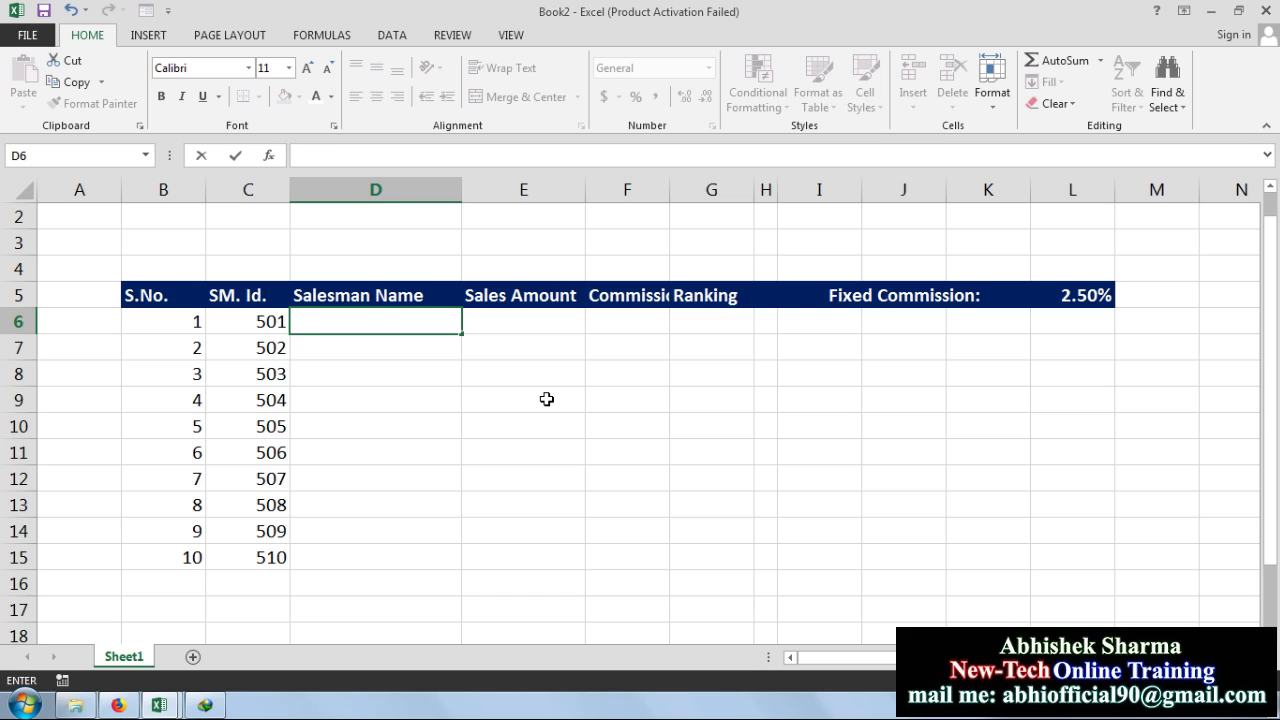
{"action": "type", "text": "Sandeep M"}
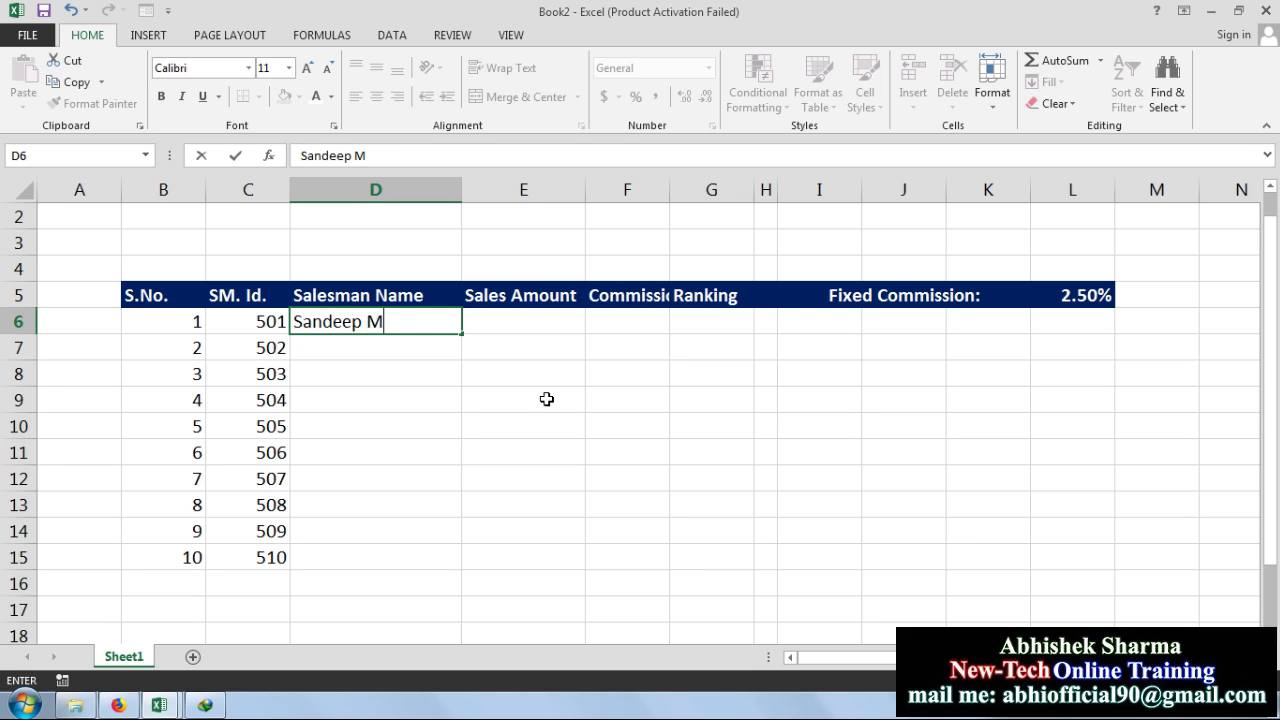
{"action": "type", "text": "ohan"}
{"action": "key", "text": "Return"}
Enter the full names of the salesmen with serial numbers 2 to 4 in cells D7:D9.
{"action": "type", "text": "Su"}
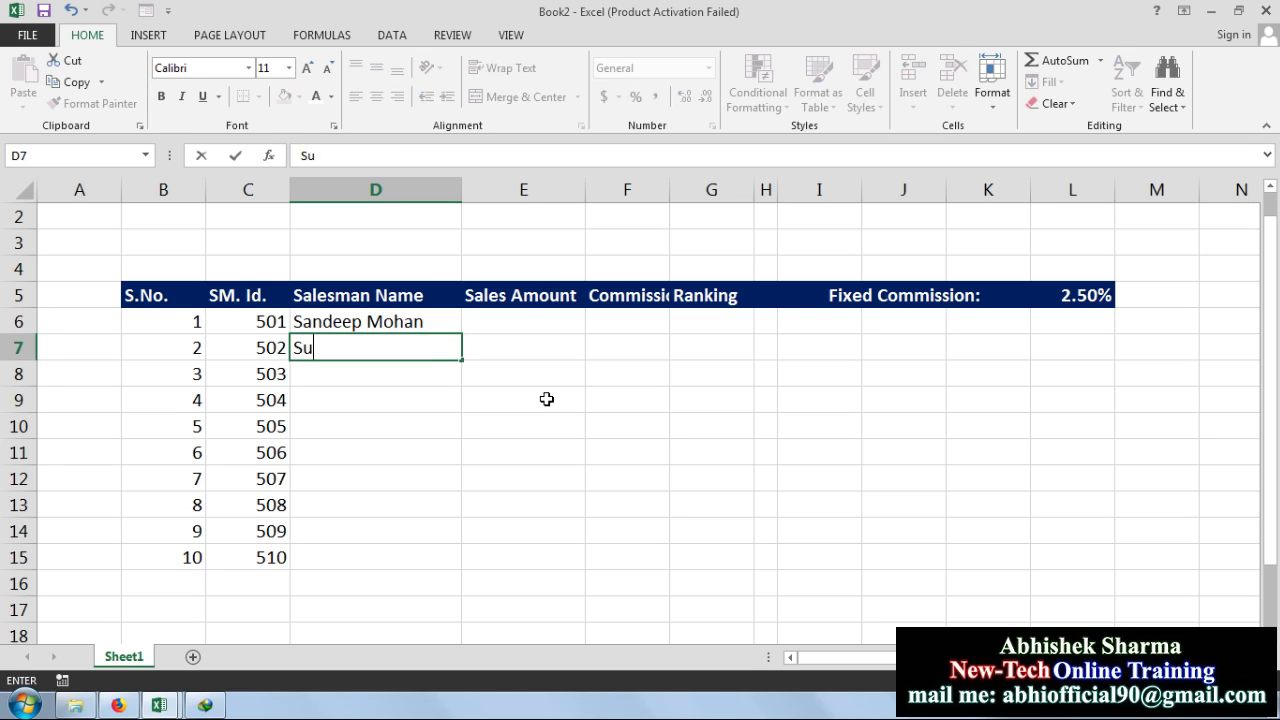
{"action": "type", "text": "dhir Kumar"}
{"action": "key", "text": "Return"}
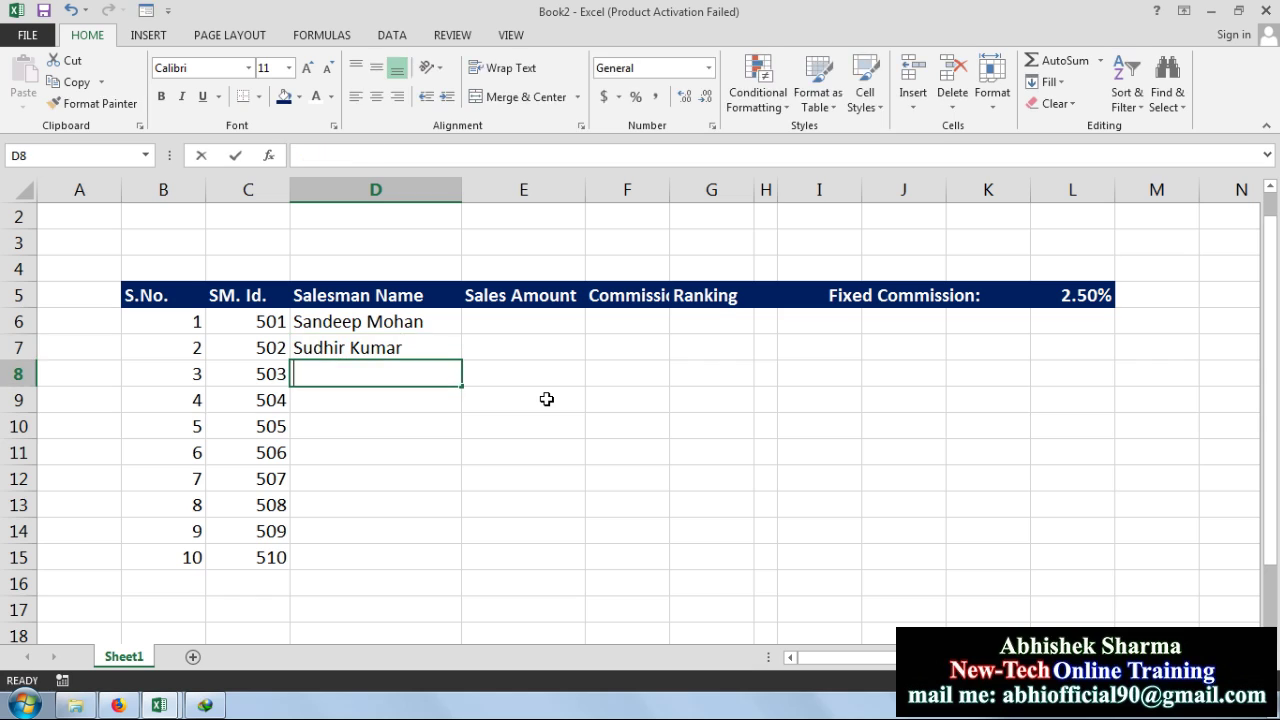
{"action": "type", "text": "Ashish Sh"}
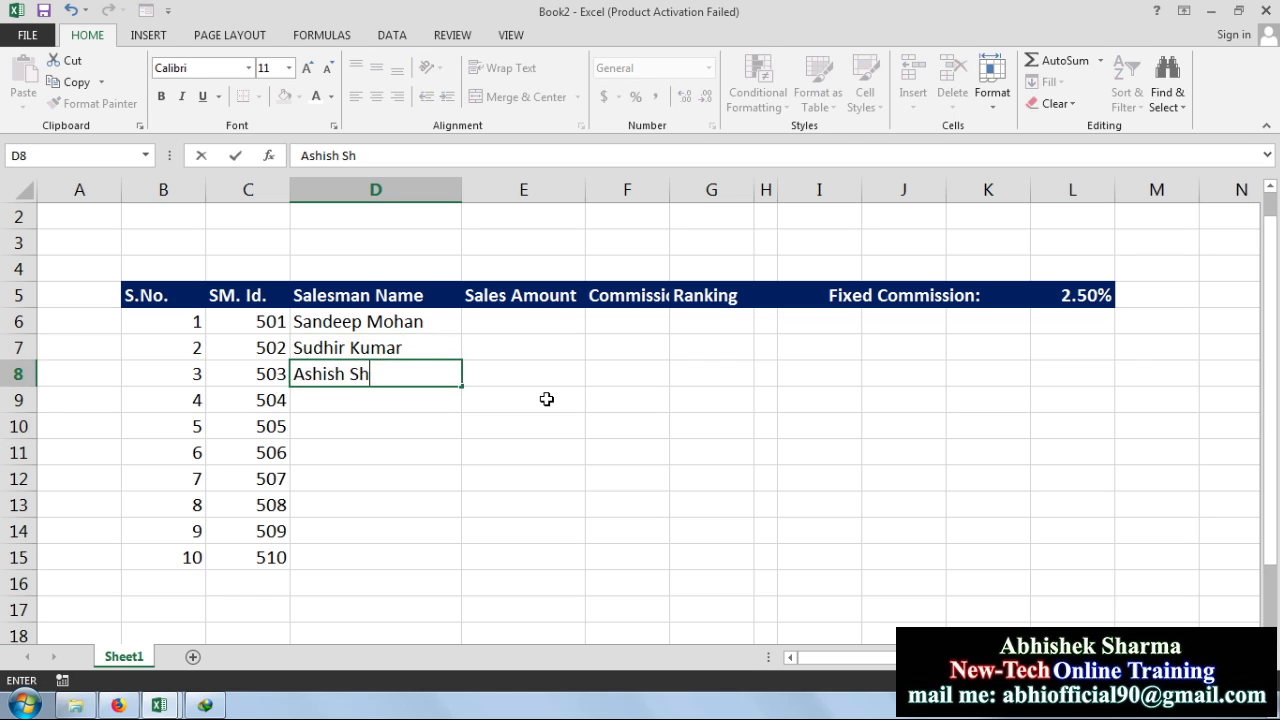
{"action": "type", "text": "arma"}
{"action": "key", "text": "Return"}
{"action": "type", "text": "R"}
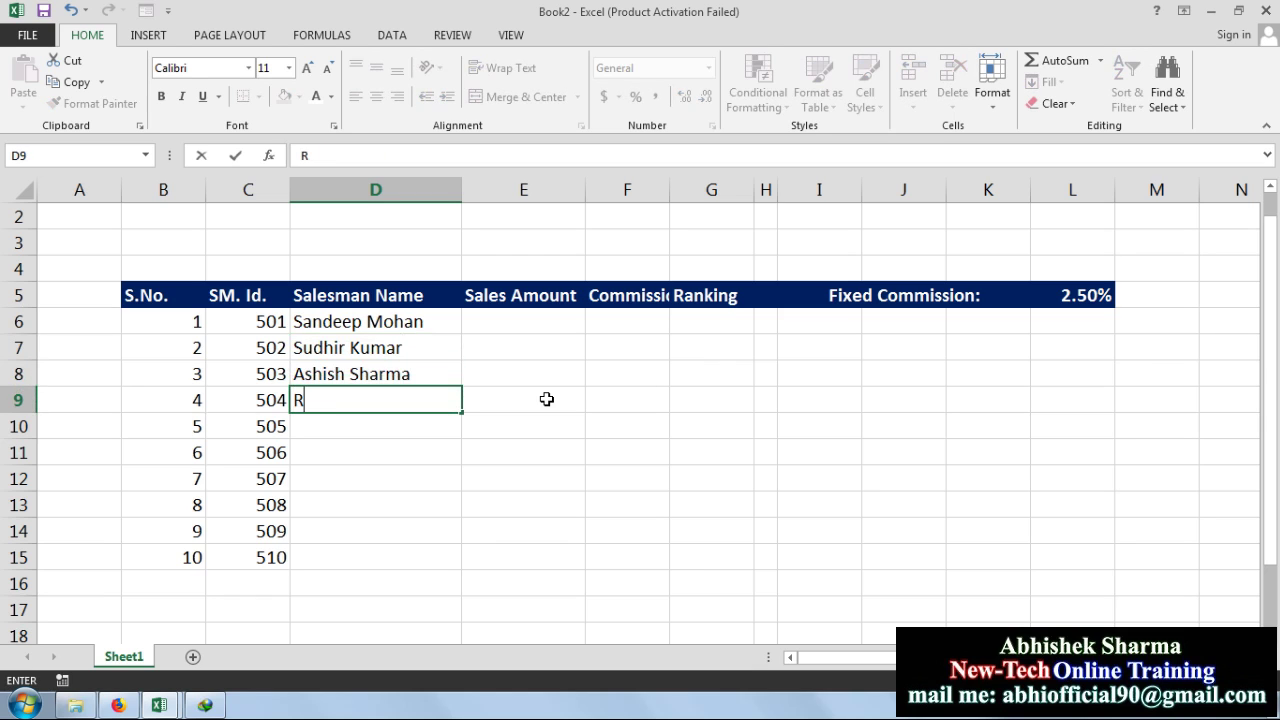
{"action": "type", "text": "aja Verma"}
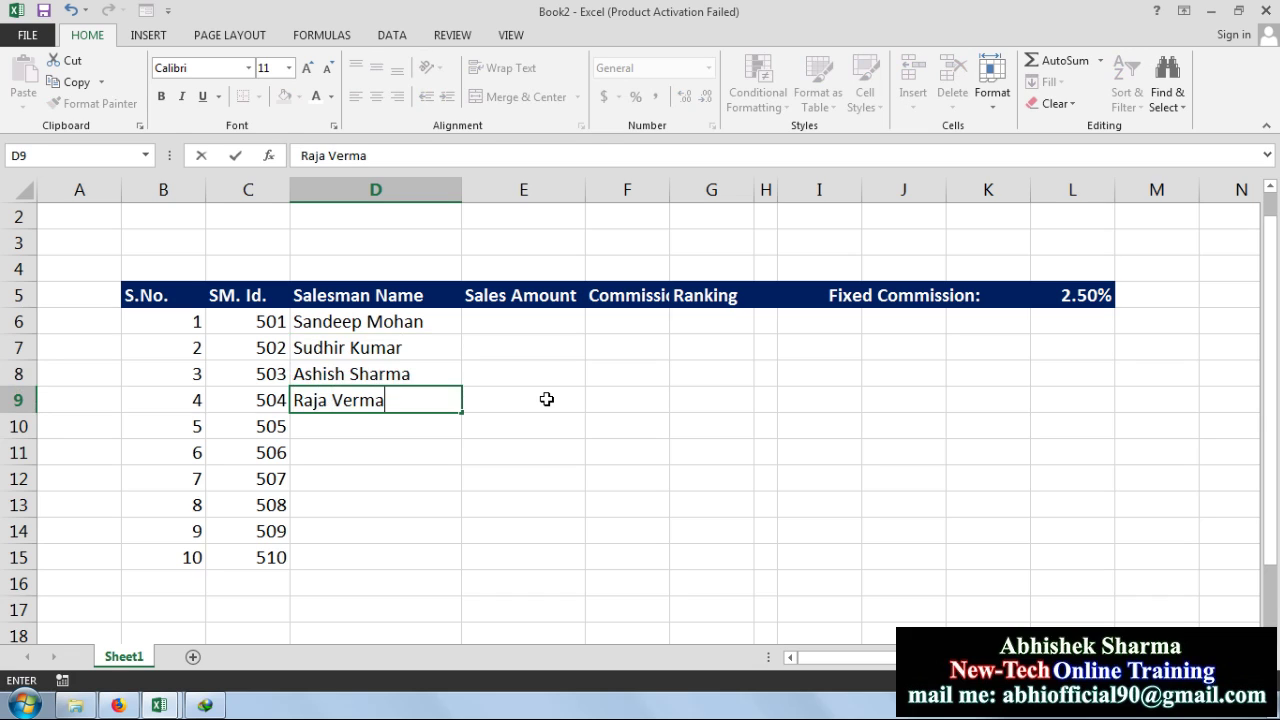
{"action": "key", "text": "Return"}
Enter the fifth salesman's full name in cell D10 and capitalize the first letter of the surname.
{"action": "type", "text": "Santosh "}
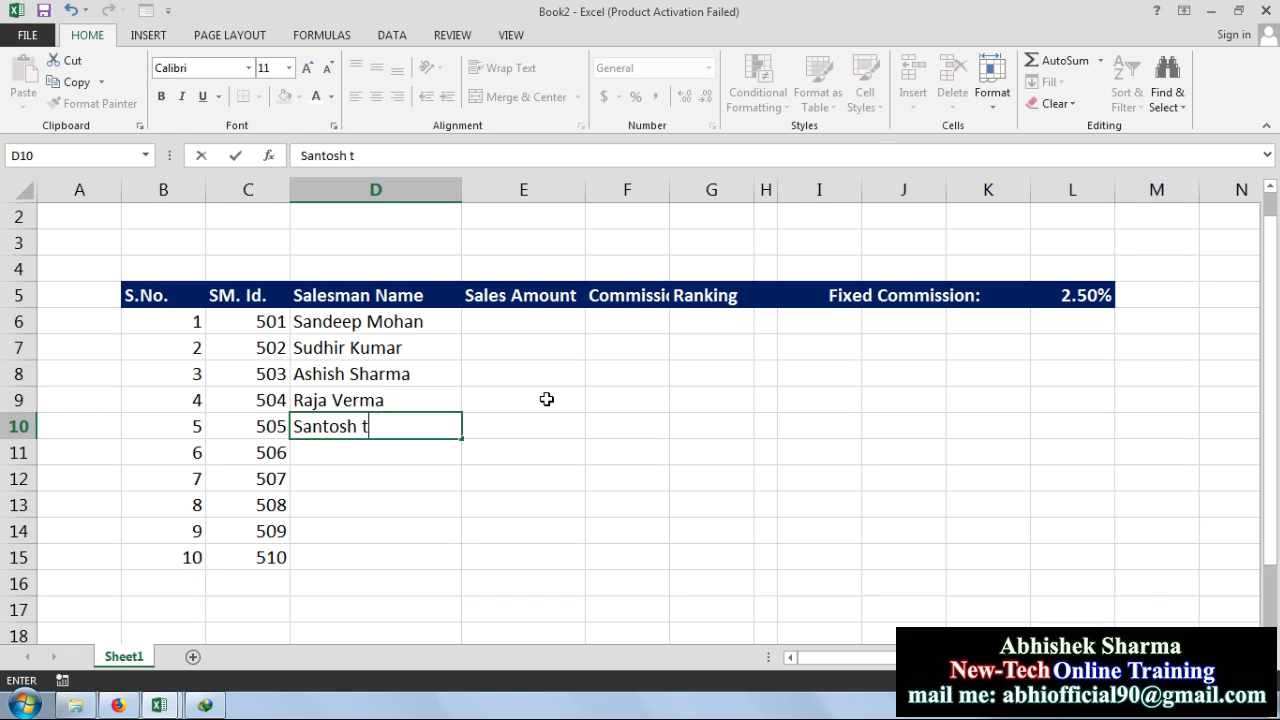
{"action": "type", "text": "tiwari"}
{"action": "key", "text": "Return"}
{"action": "key", "text": "Up"}
{"action": "key", "text": "F2"}
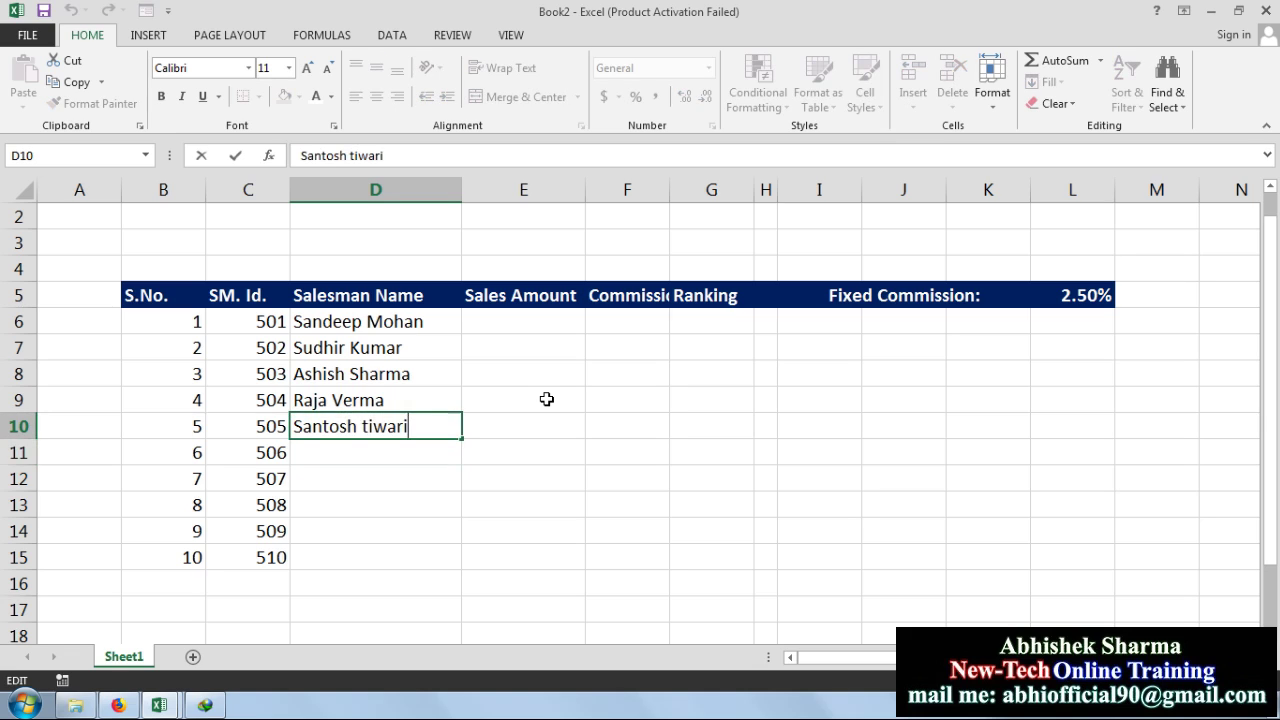
{"action": "key", "text": "ctrl+Left"}
{"action": "key", "text": "Delete"}
{"action": "type", "text": "T"}
{"action": "key", "text": "Return"}
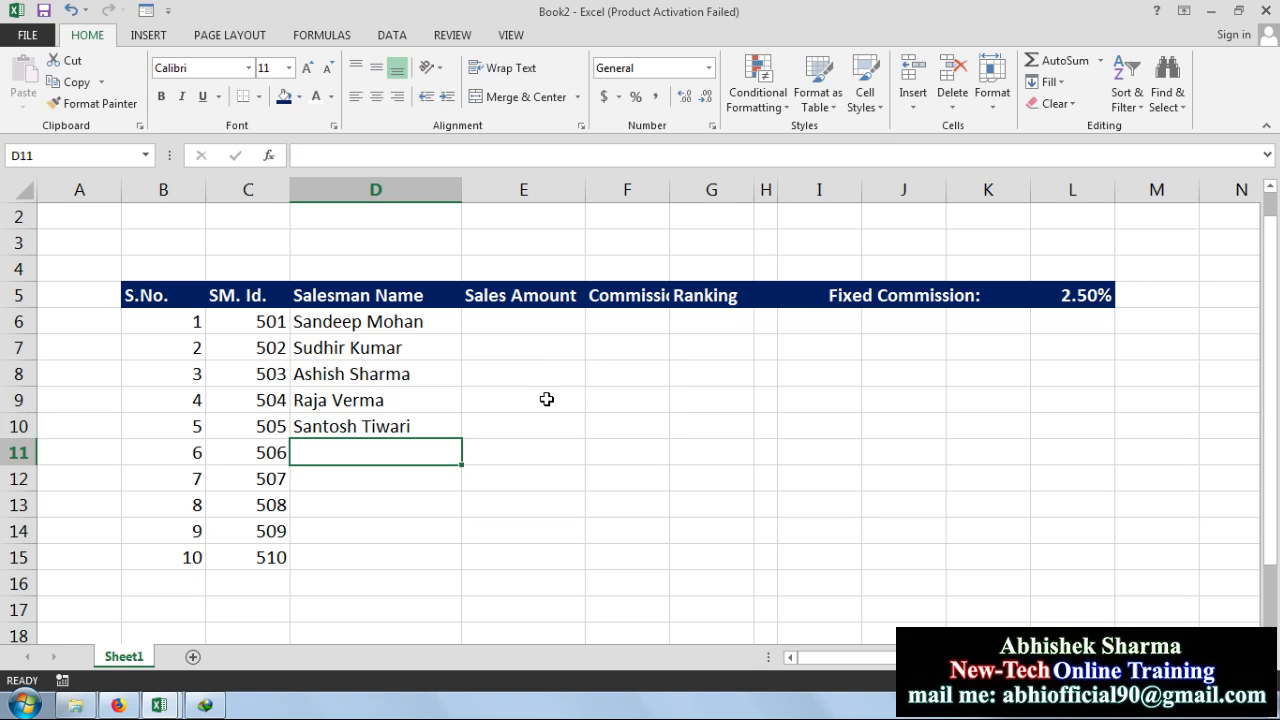
Enter the full names of the sixth and seventh salesmen in cells D11 and D12.
{"action": "type", "text": "Rajesh"}
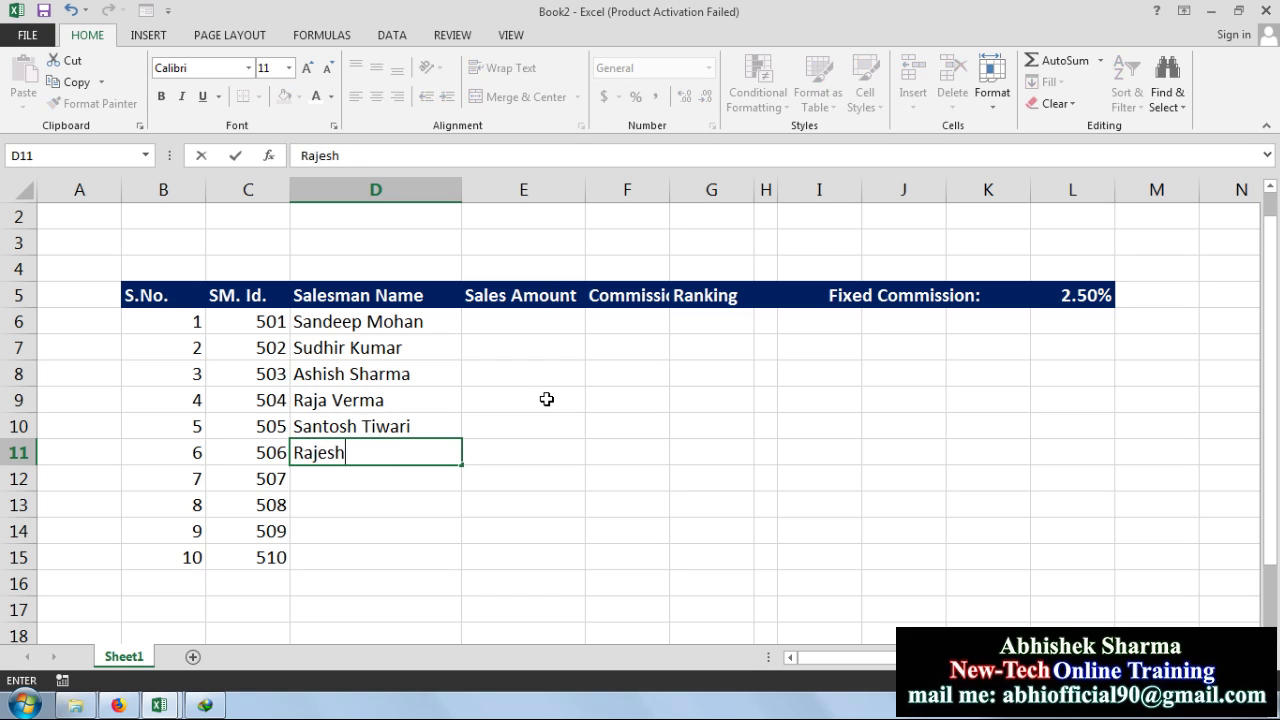
{"action": "type", "text": " Sharma"}
{"action": "key", "text": "Return"}
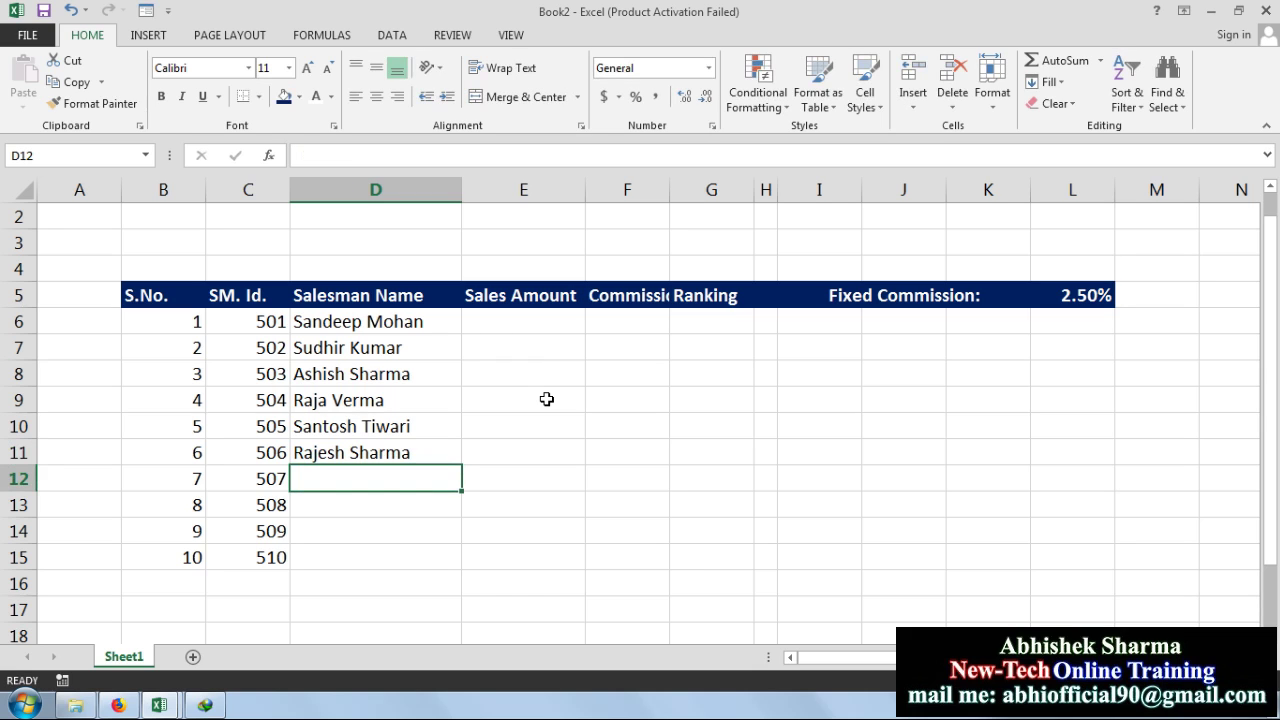
{"action": "type", "text": "Sachin Pu"}
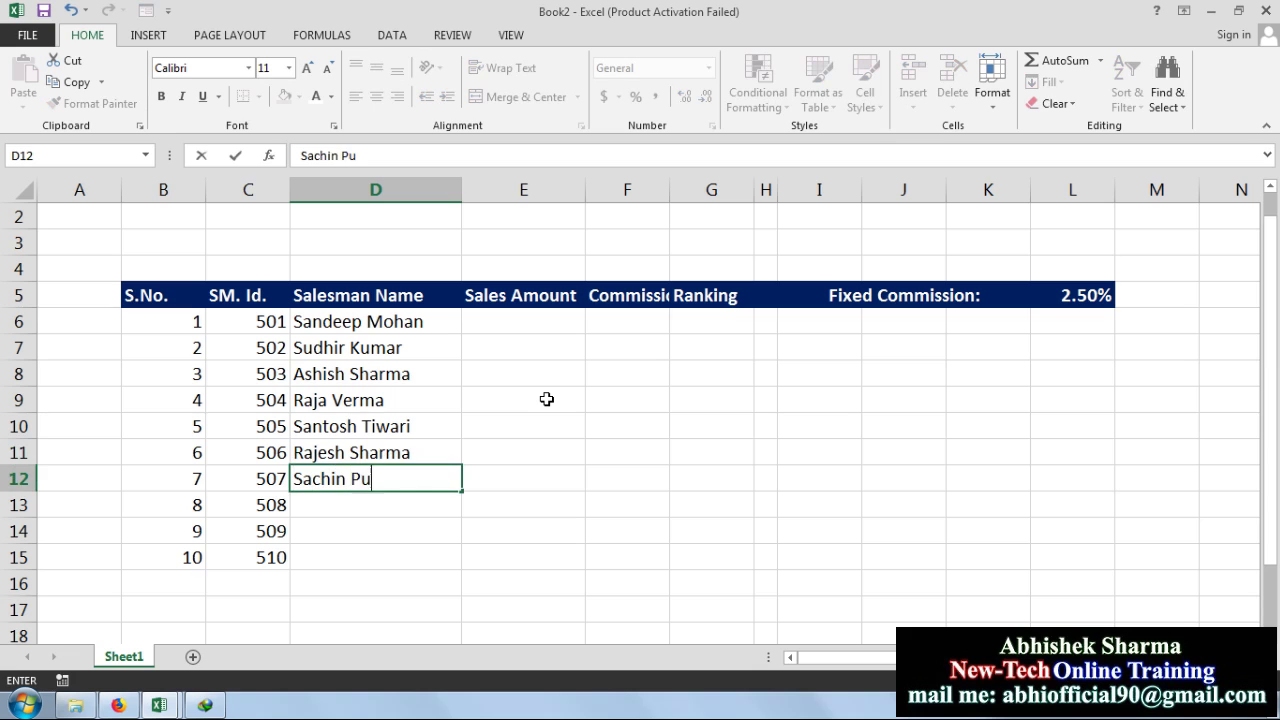
{"action": "type", "text": "ndir"}
{"action": "key", "text": "Return"}
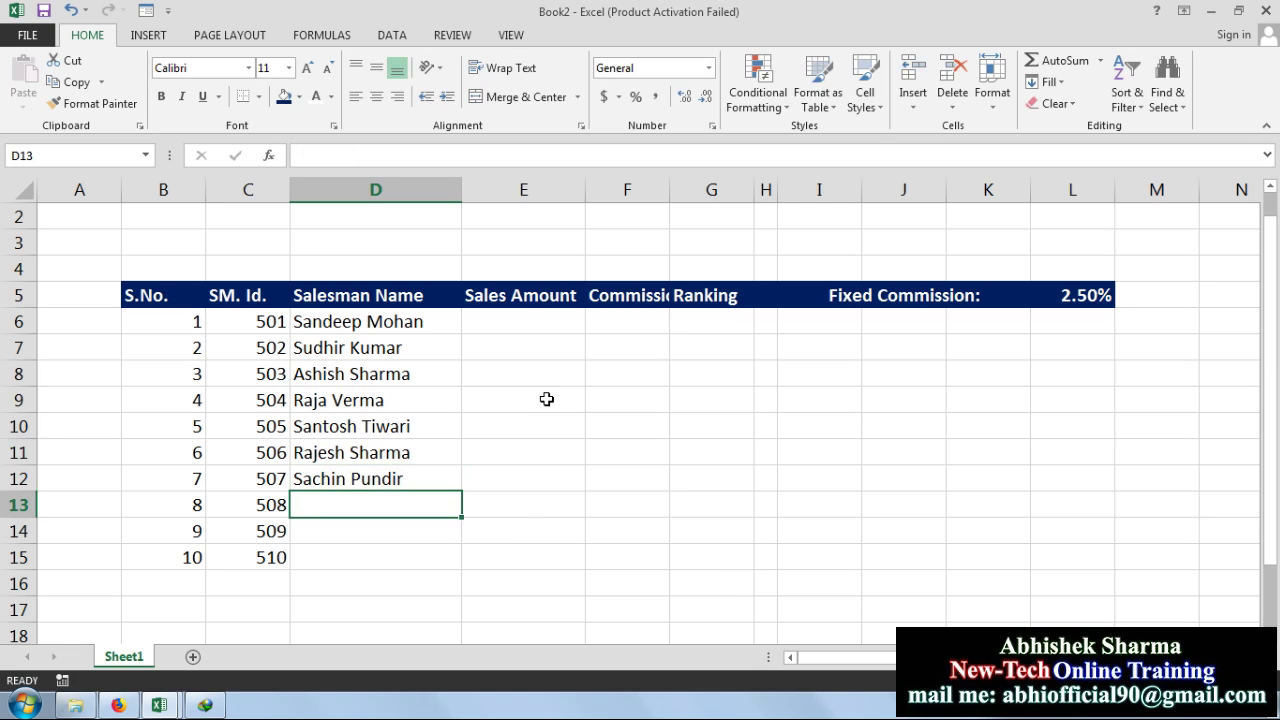
Enter the eighth salesman's full name in cell D13 and correct the surname's spelling by inserting the missing "a".
{"action": "type", "text": "Pankaj "}
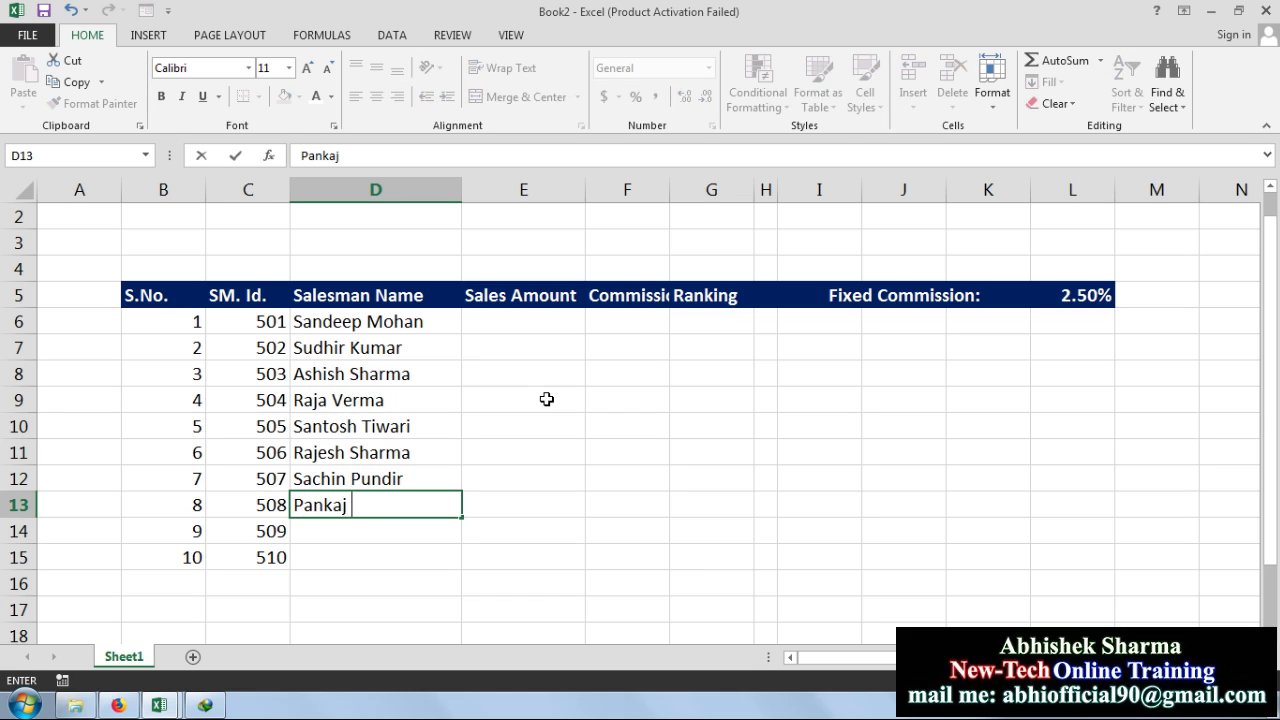
{"action": "type", "text": "Chuhan"}
{"action": "key", "text": "Return"}
{"action": "key", "text": "Up"}
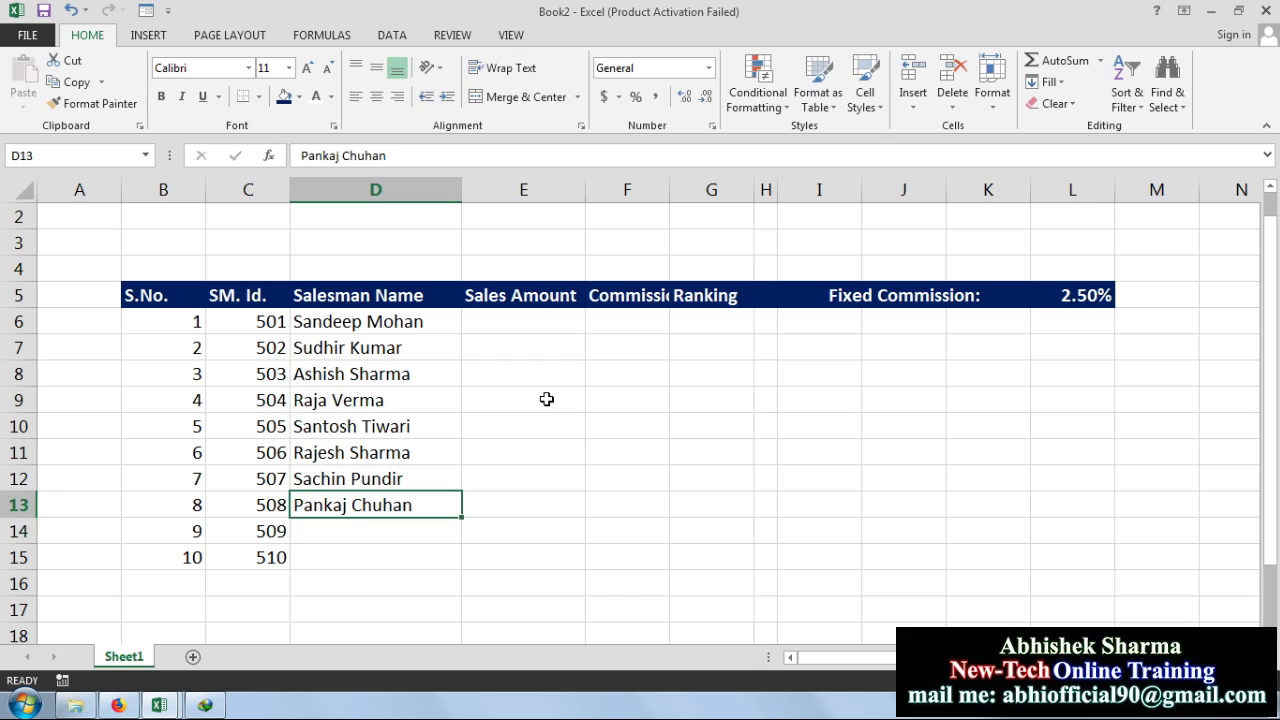
{"action": "key", "text": "F2"}
{"action": "type", "text": "a"}
{"action": "key", "text": "Return"}
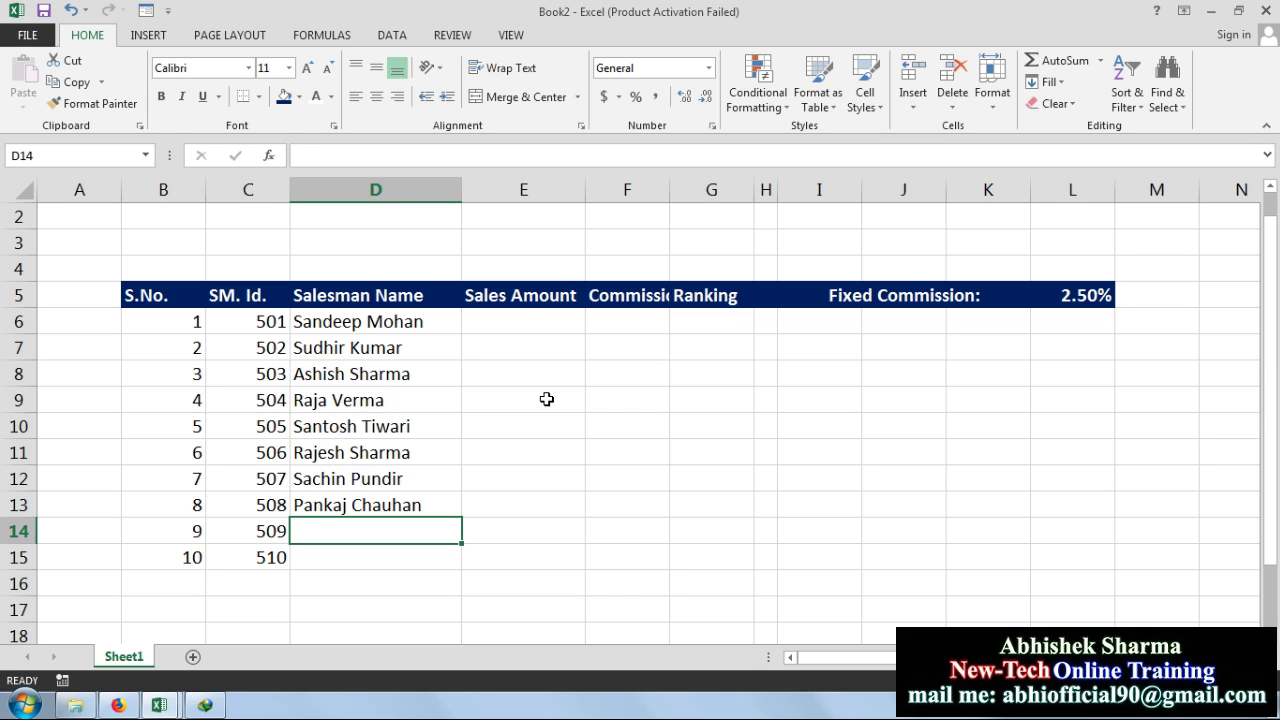
Enter the ninth salesman's full name in cell D14 and capitalize the first letter of the first name.
{"action": "type", "text": "deepak Kumar"}
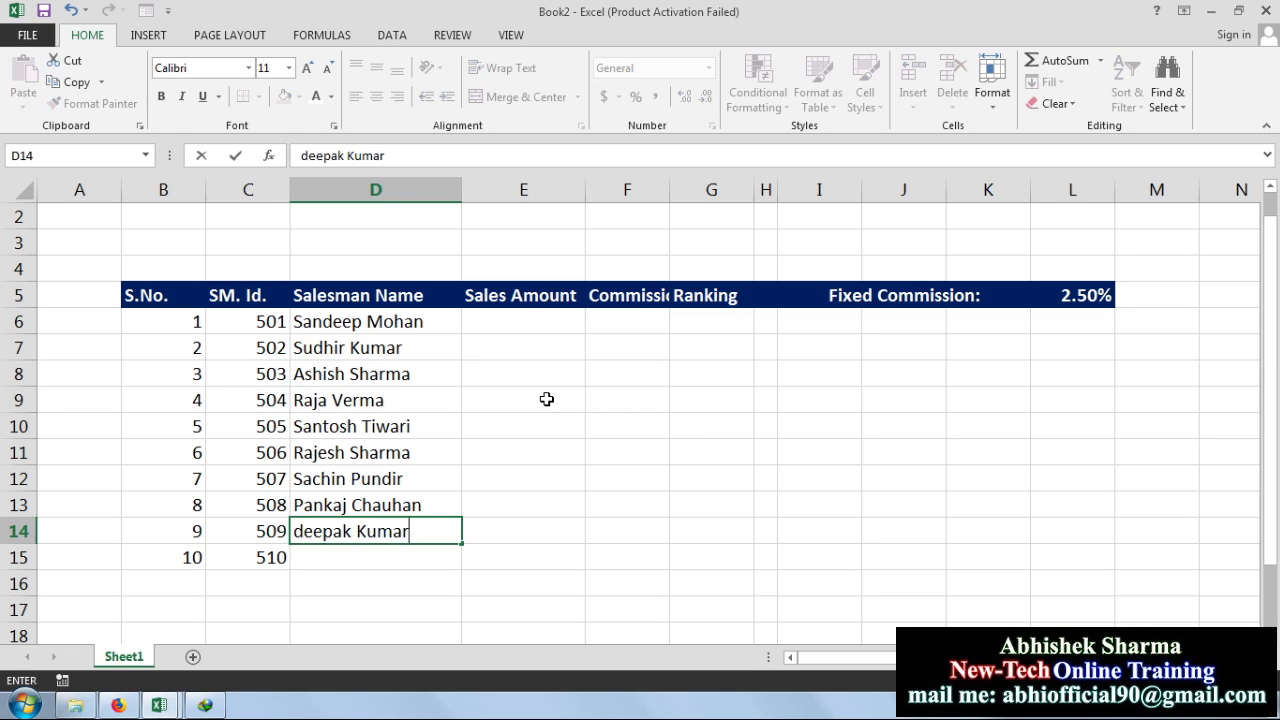
{"action": "key", "text": "Return"}
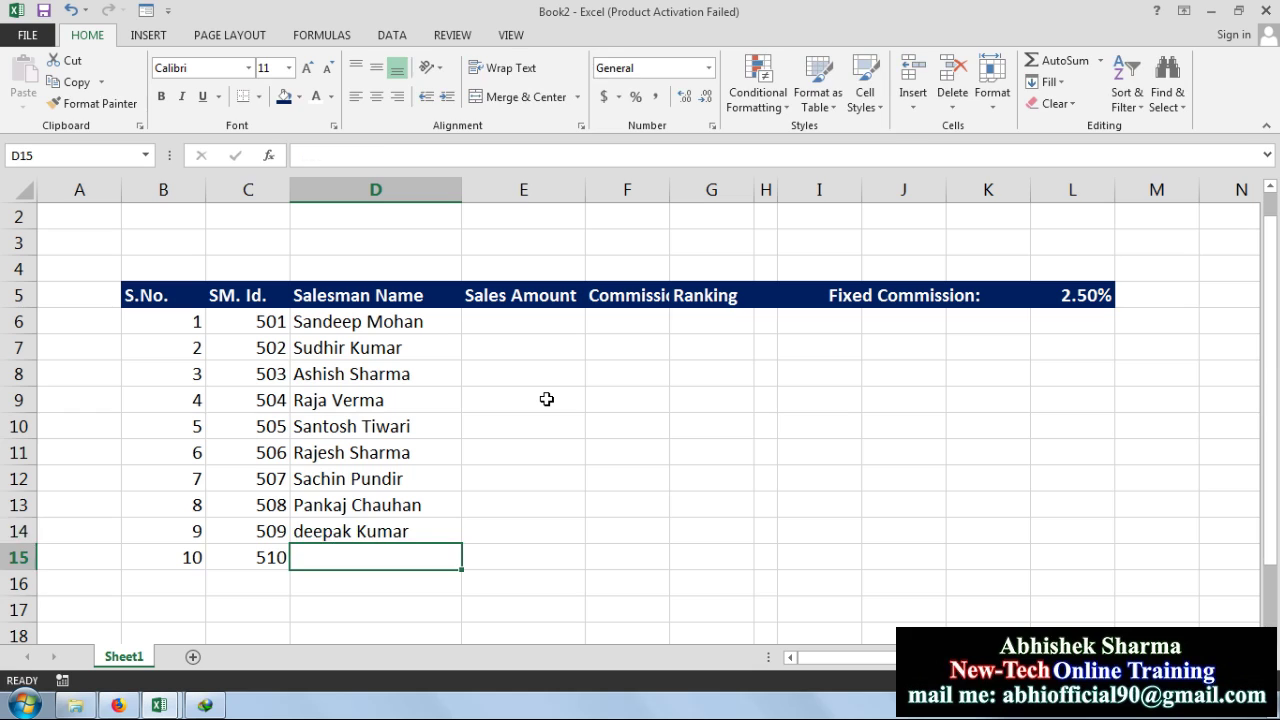
{"action": "key", "text": "Up"}
{"action": "key", "text": "F2"}
{"action": "key", "text": "ctrl+Left"}
{"action": "key", "text": "Home"}
{"action": "key", "text": "Delete"}
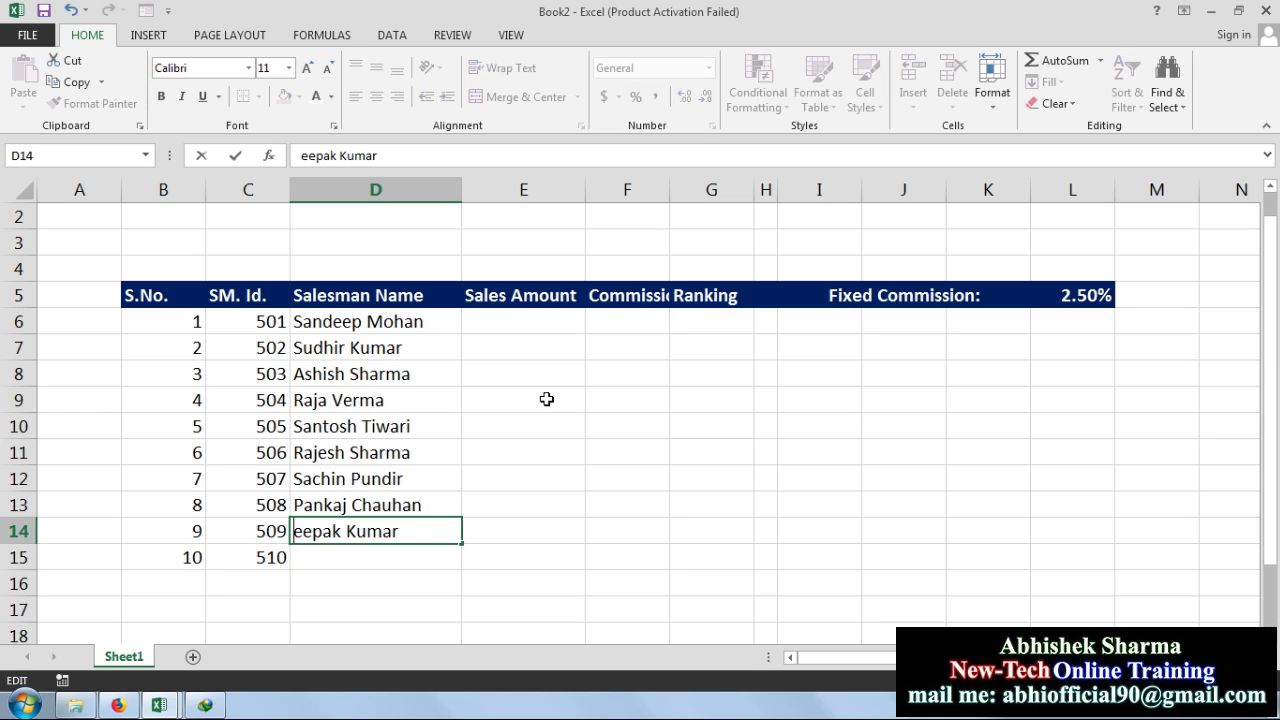
{"action": "type", "text": "D"}
{"action": "key", "text": "Return"}
Enter the tenth salesman's full name in cell D15.
{"action": "type", "text": "Dha"}
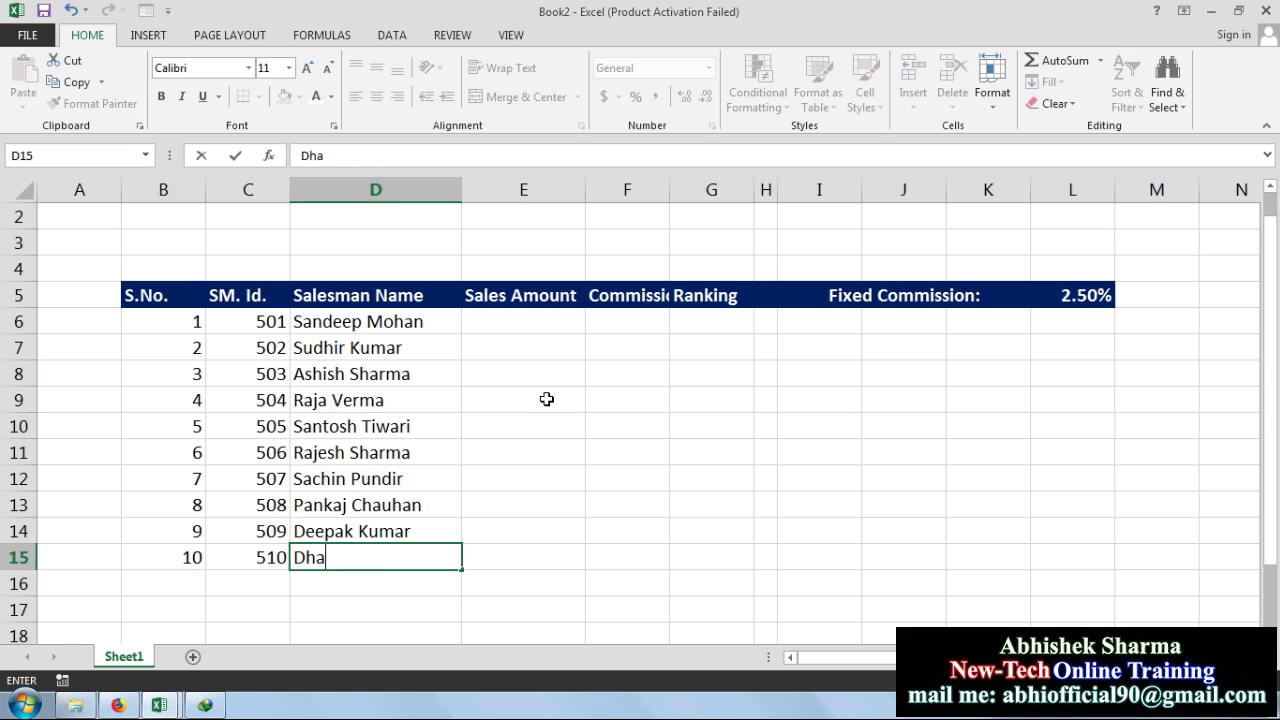
{"action": "key", "text": "BackSpace"}
{"action": "type", "text": "eeraj tyagi"}
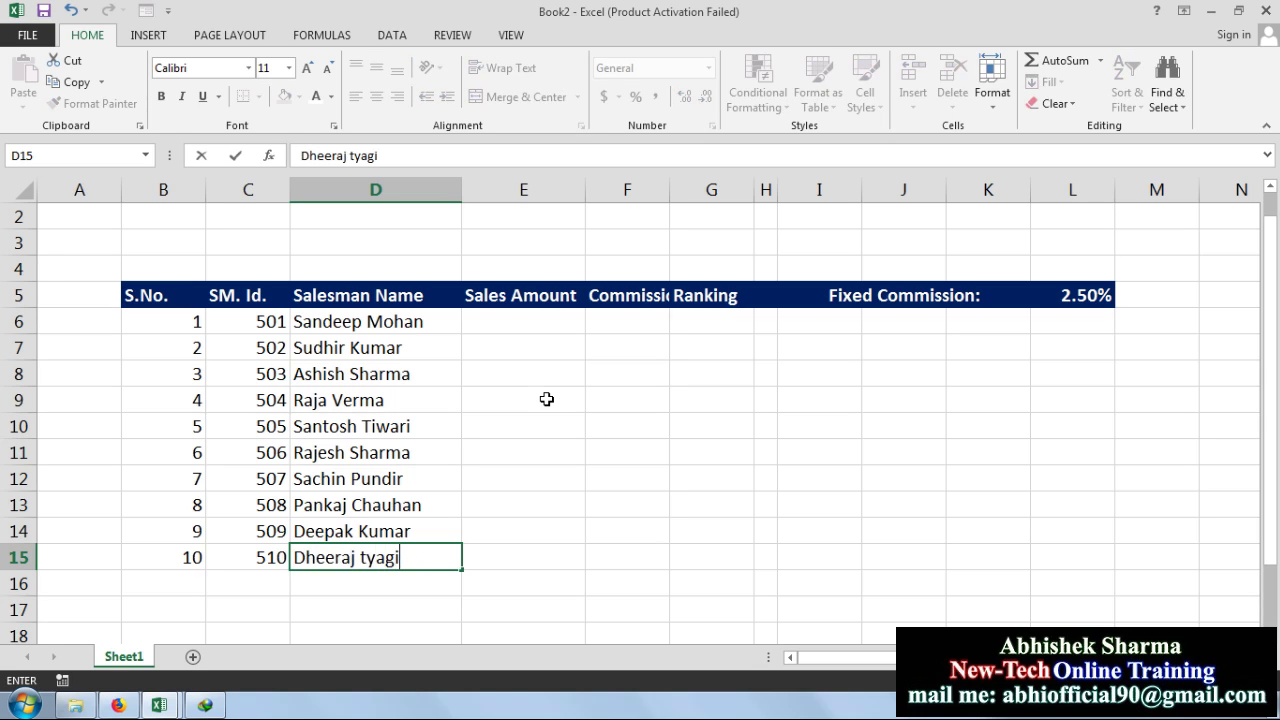
{"action": "right_click", "coordinate": [547, 399]}
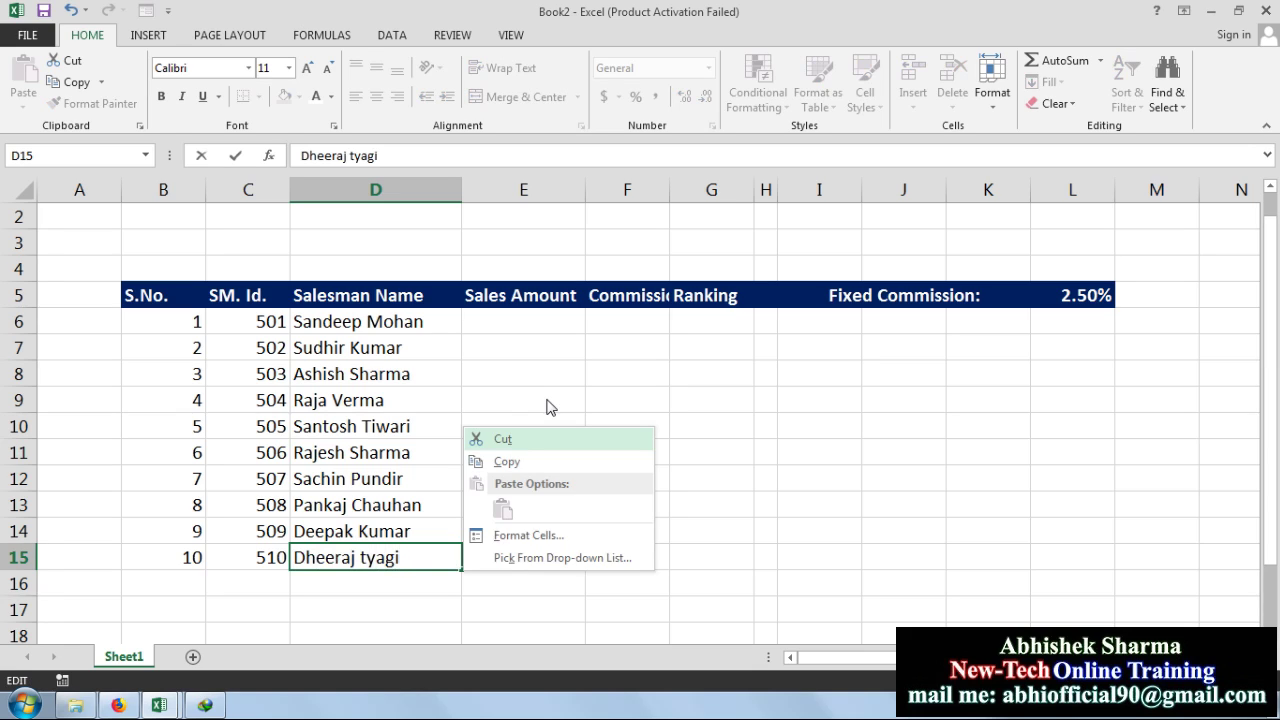
{"action": "key", "text": "Escape"}
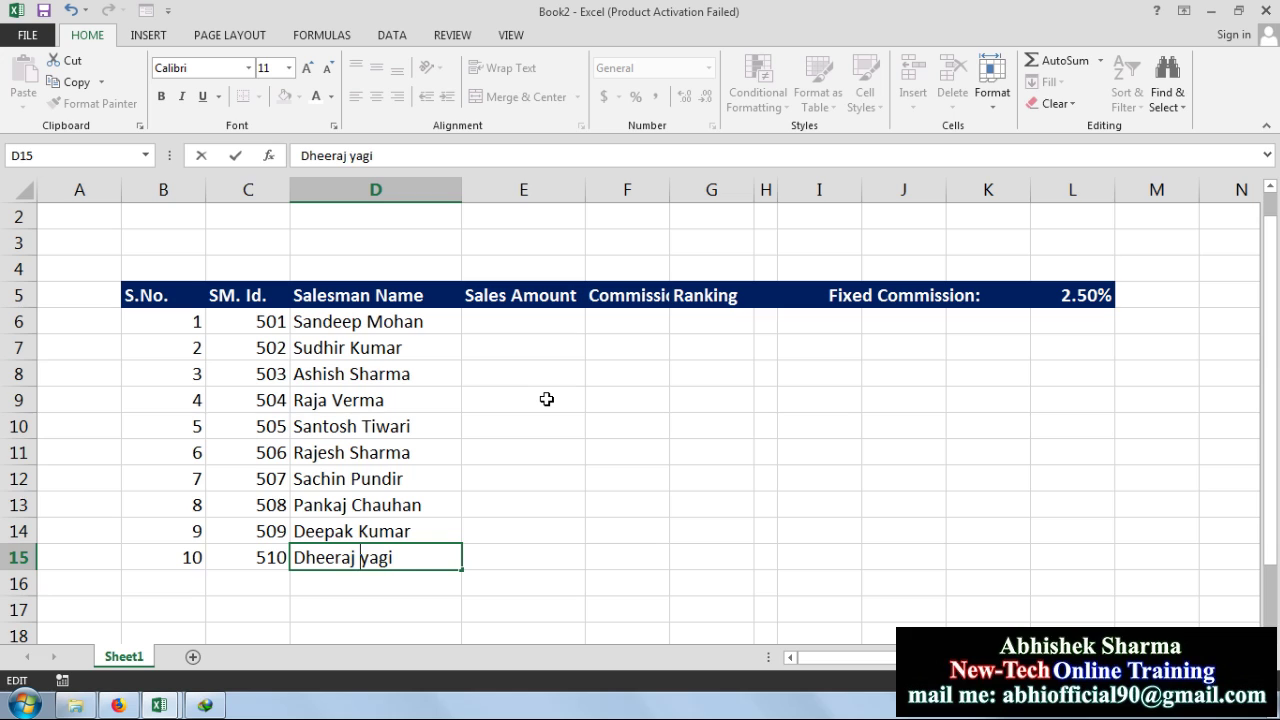
{"action": "key", "text": "Return"}
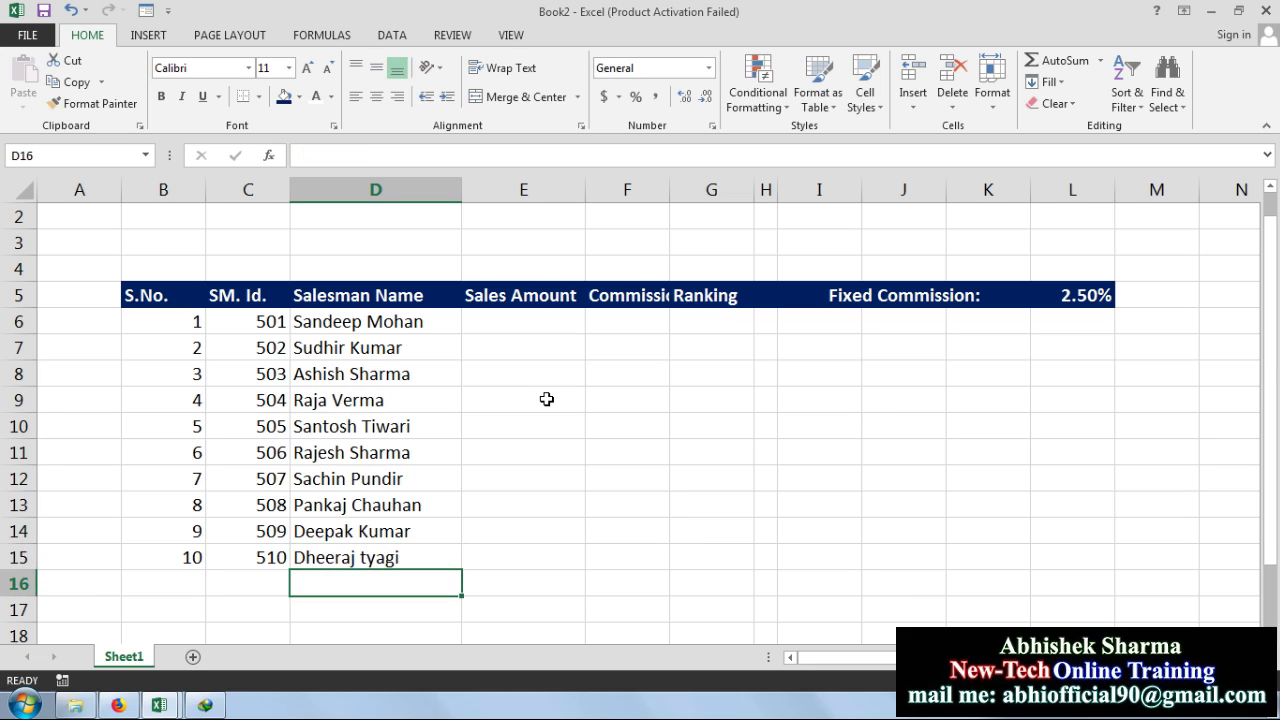
Capitalize the first letter of the tenth salesman's surname in cell D15.
{"action": "key", "text": "Up"}
{"action": "key", "text": "F2"}
{"action": "key", "text": "ctrl+Left"}
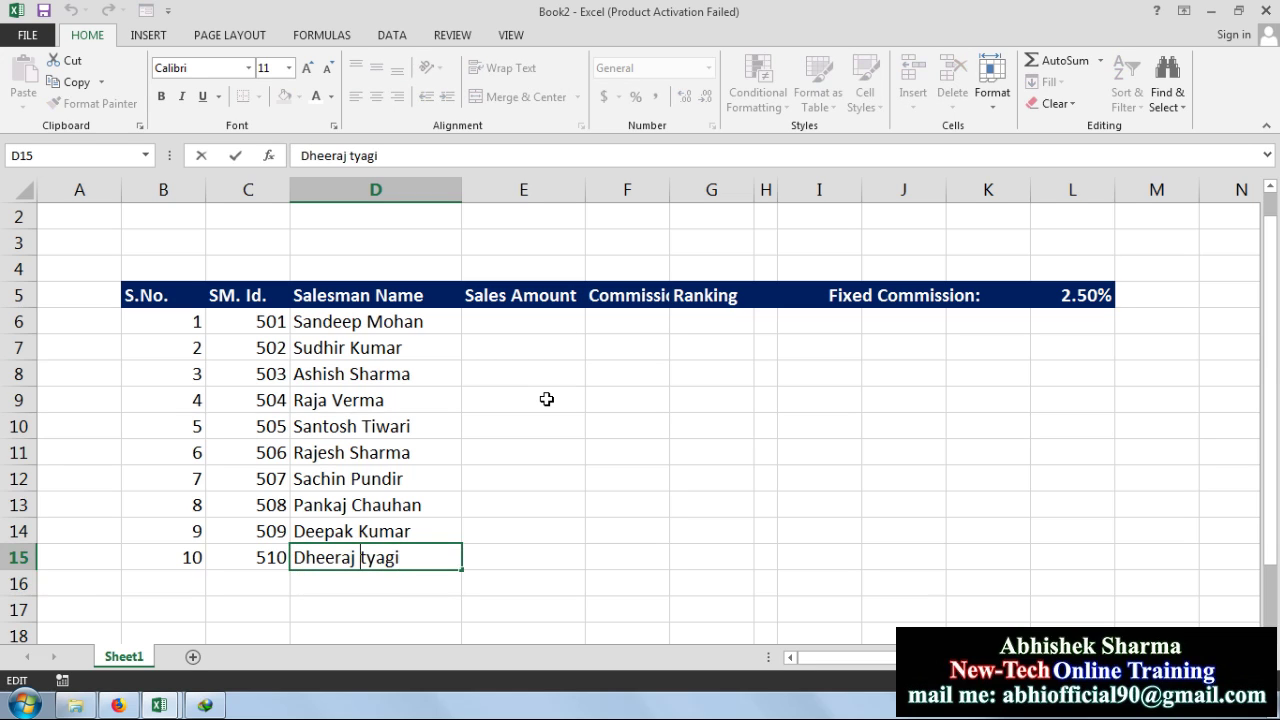
{"action": "key", "text": "Delete"}
{"action": "type", "text": "T"}
{"action": "key", "text": "Return"}
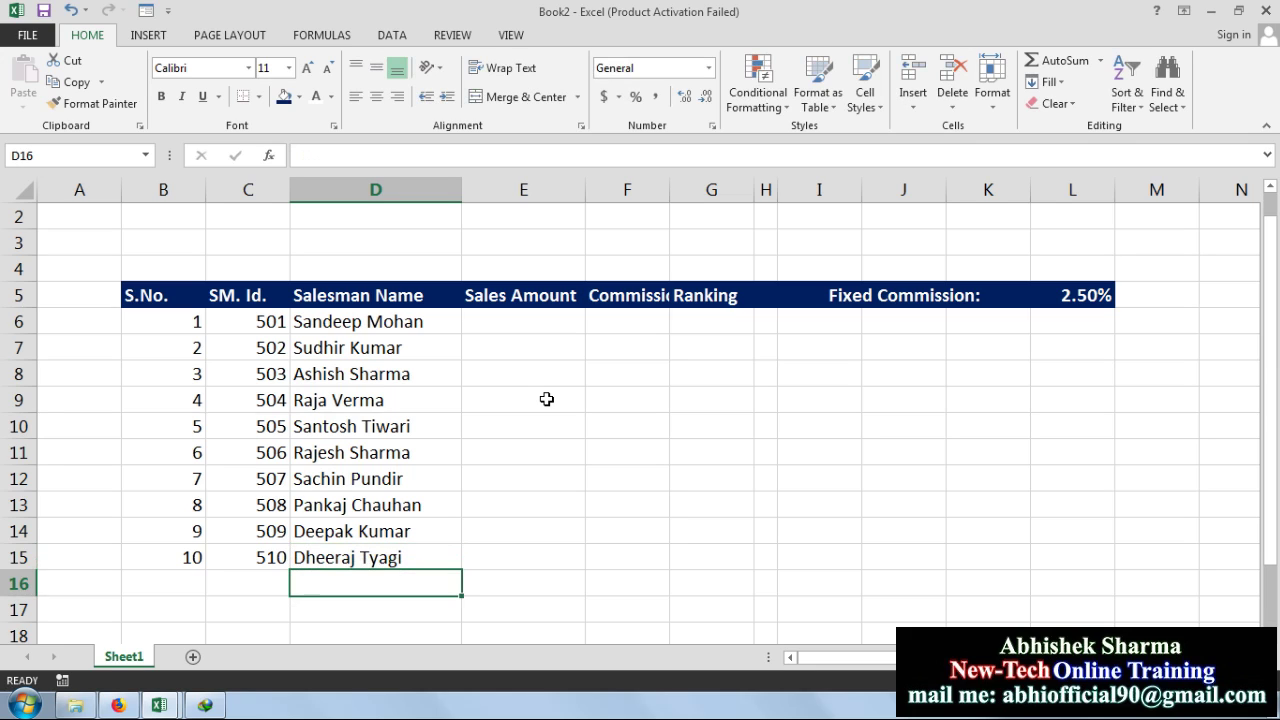
Enter the sales amounts 19020, 28635 and 12720 for the first three salesmen in cells E6:E8.
{"action": "left_click", "coordinate": [518, 314]}
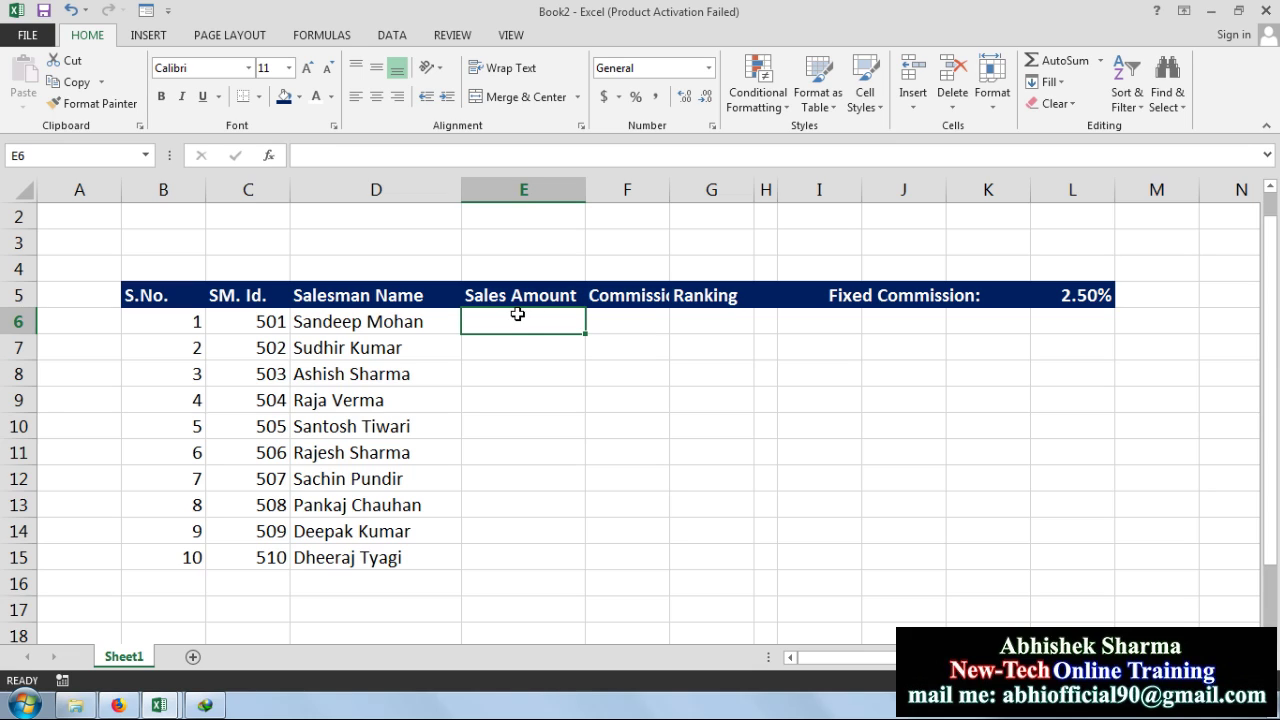
{"action": "type", "text": "19020"}
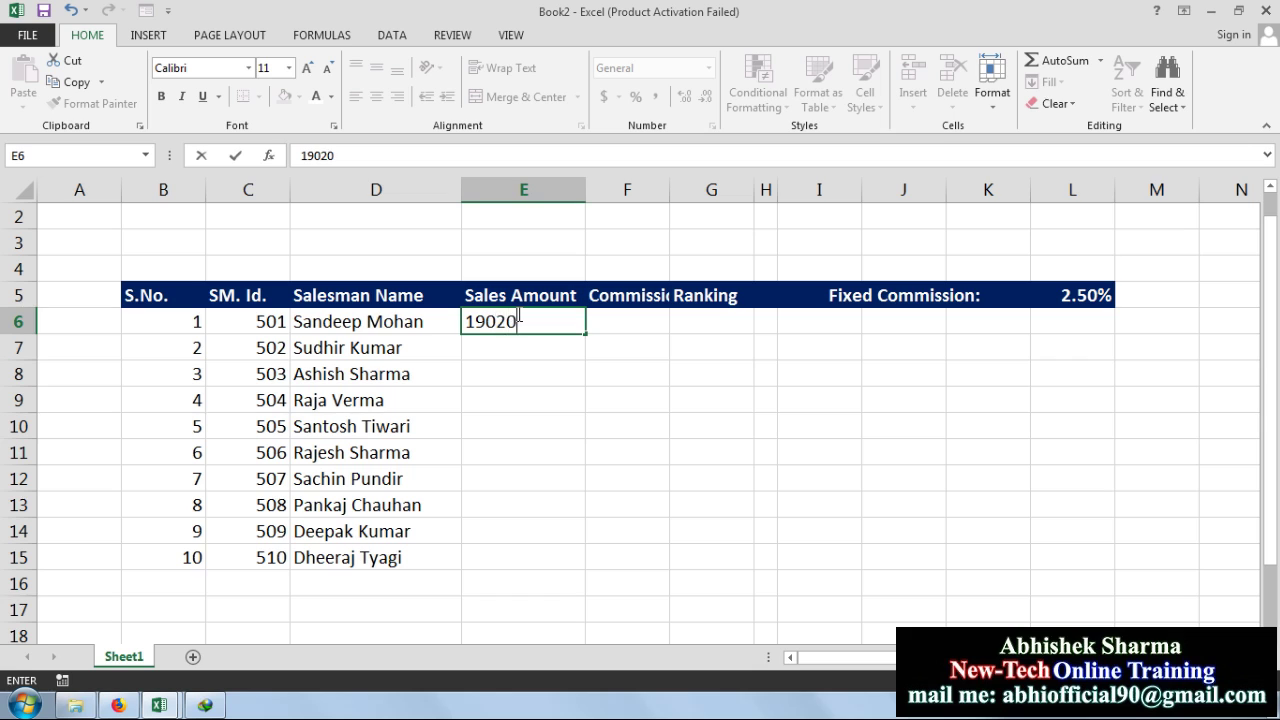
{"action": "key", "text": "Return"}
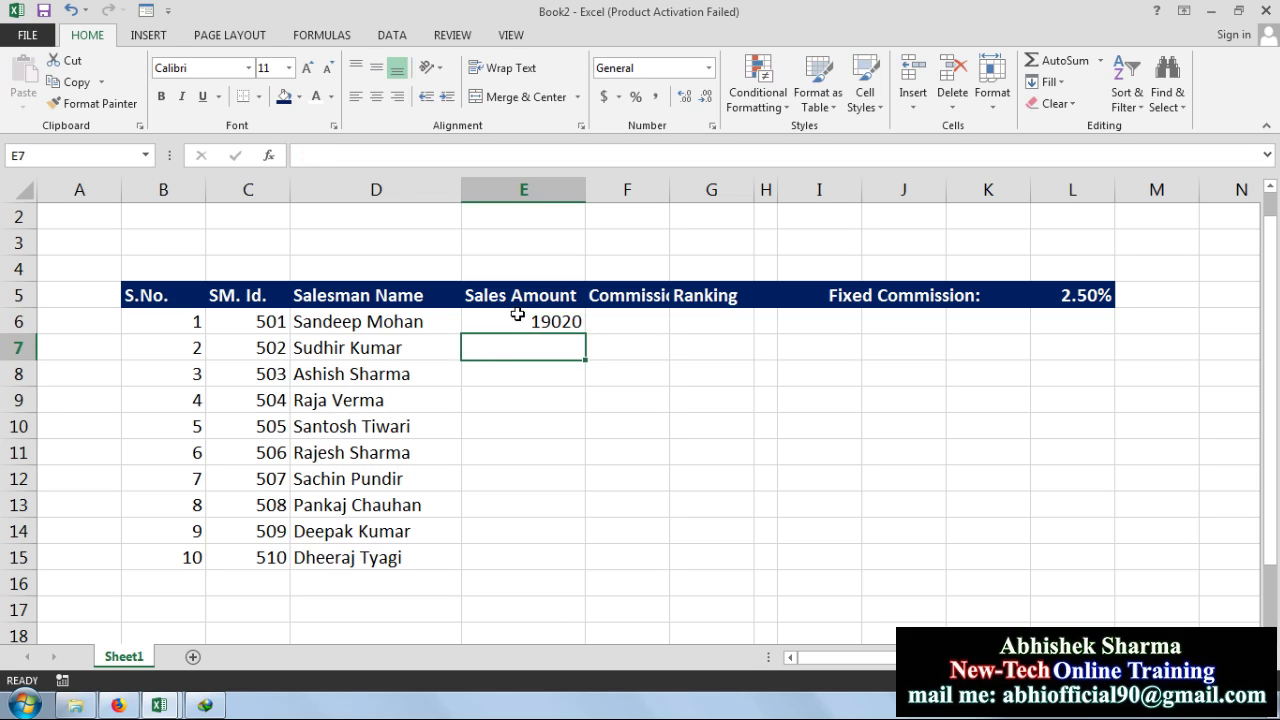
{"action": "type", "text": "28635"}
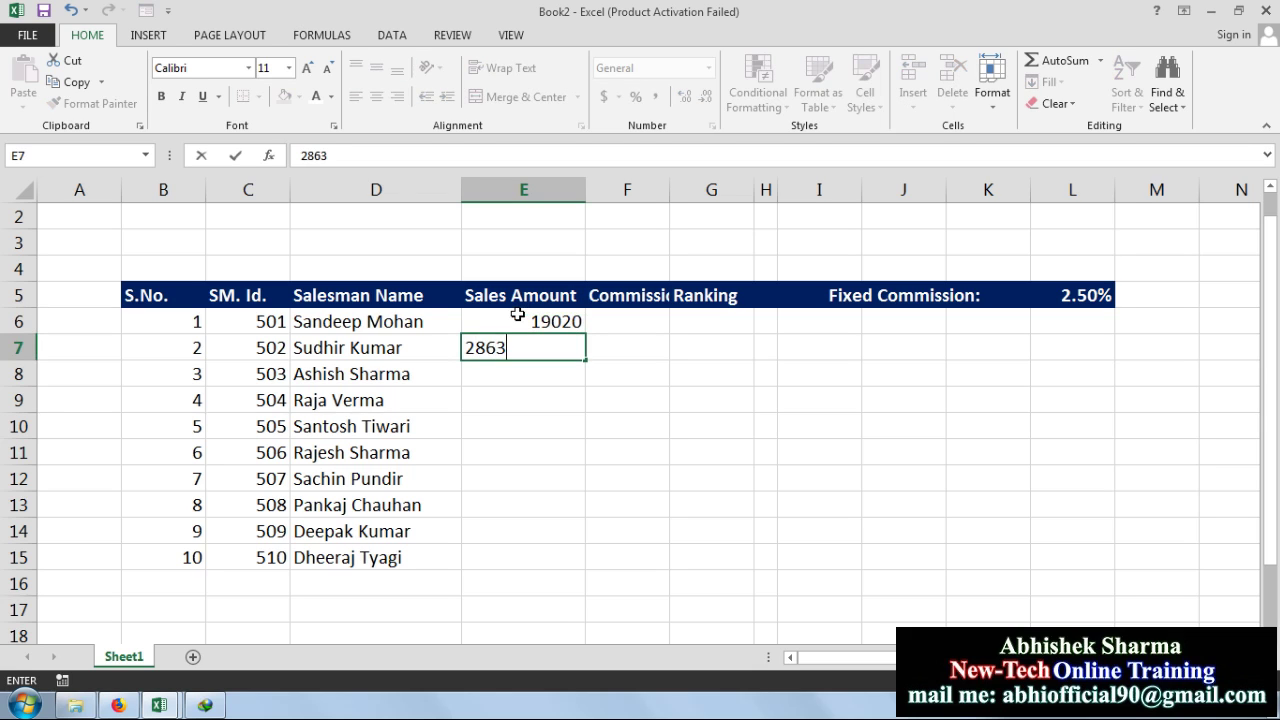
{"action": "key", "text": "Return"}
{"action": "type", "text": "12"}
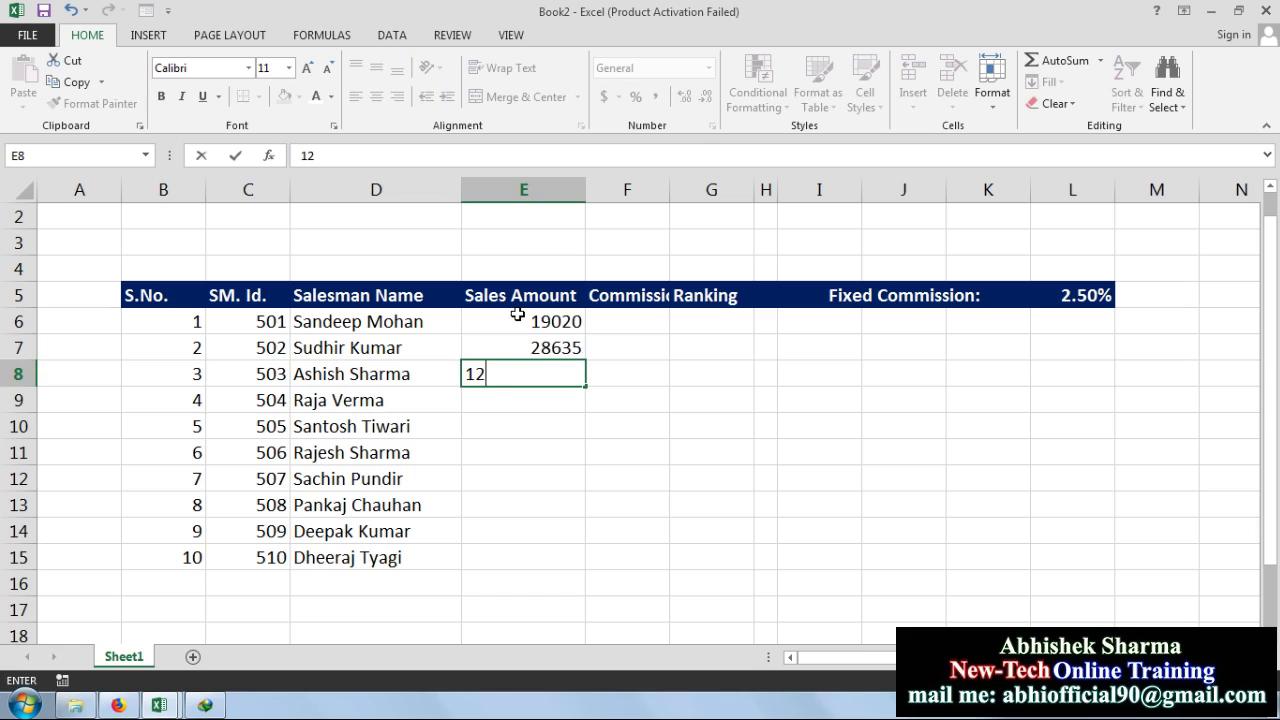
{"action": "type", "text": "720"}
{"action": "key", "text": "Return"}
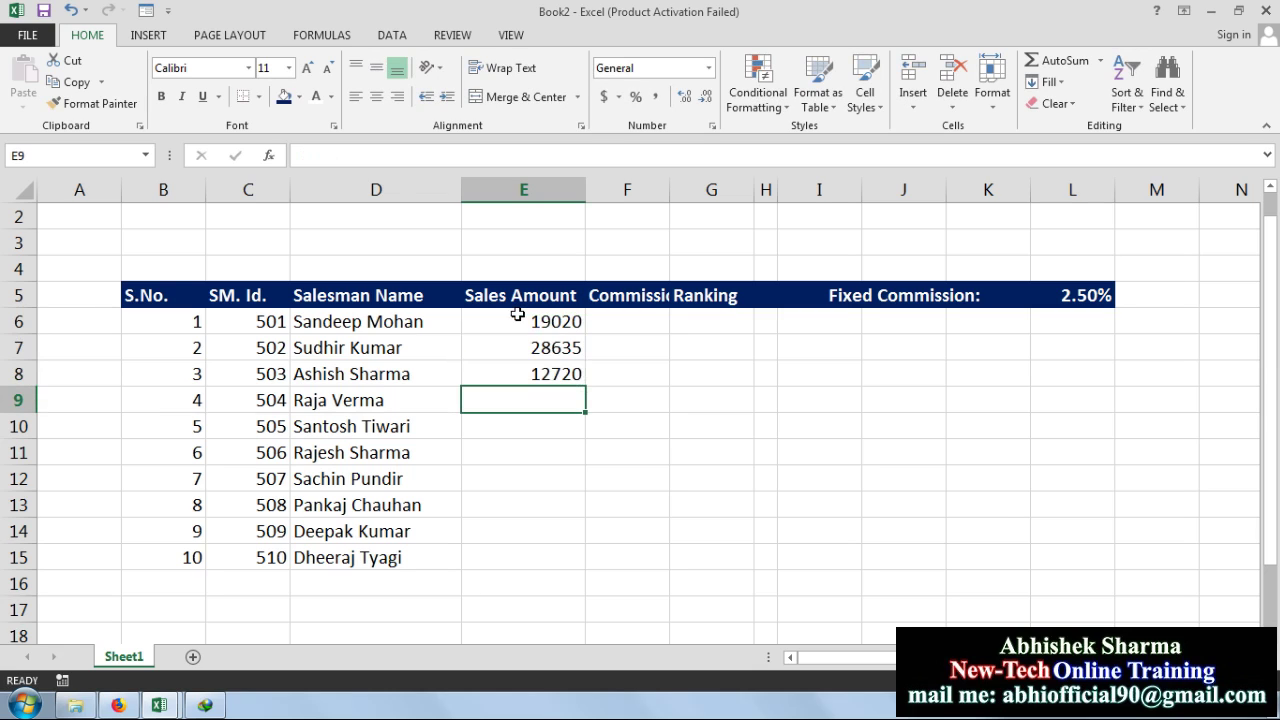
Enter the sales amounts 11650, 21081 and 16233 for salesmen 4 to 6 in cells E9:E11.
{"action": "type", "text": "11650"}
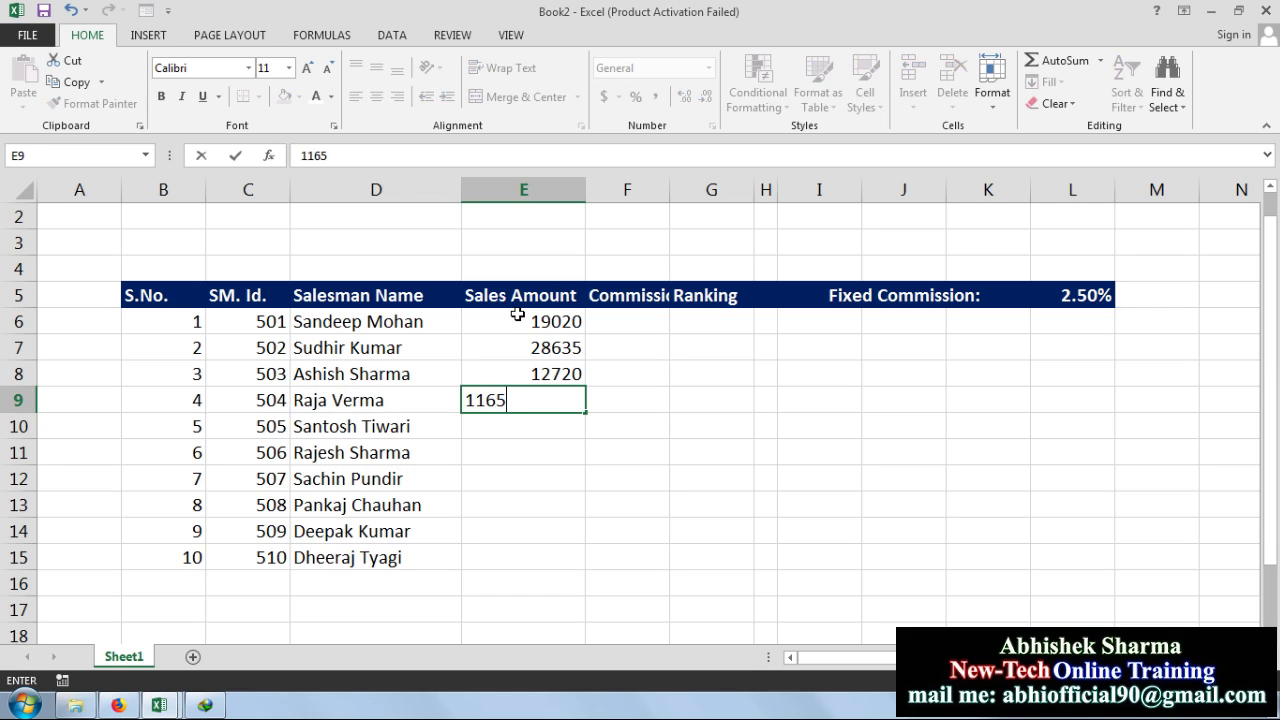
{"action": "key", "text": "Return"}
{"action": "type", "text": "2"}
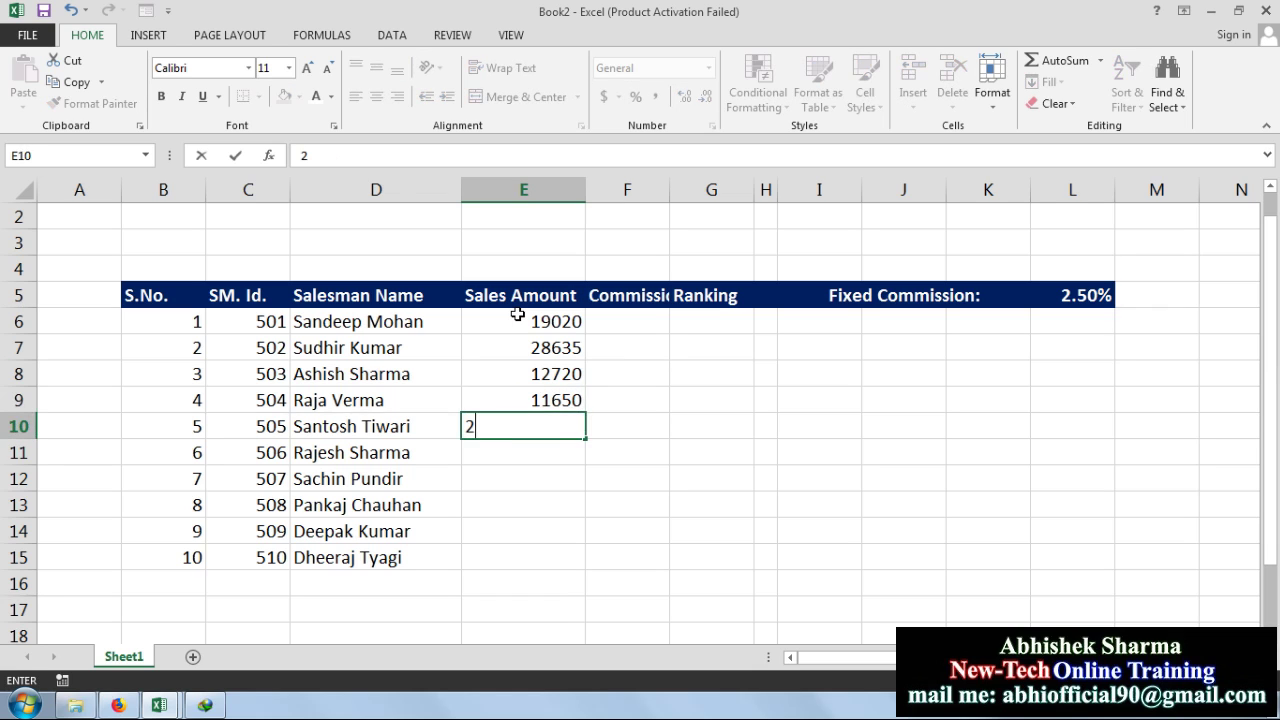
{"action": "type", "text": "1081"}
{"action": "key", "text": "Return"}
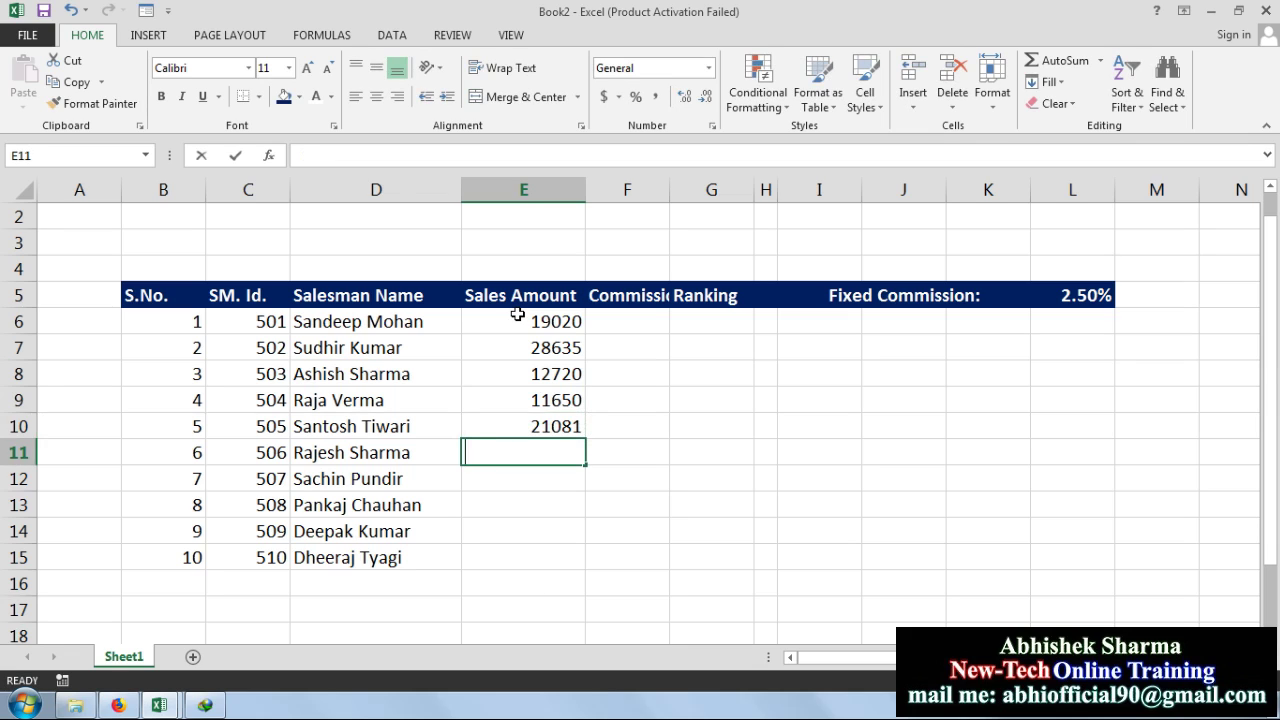
{"action": "type", "text": "16"}
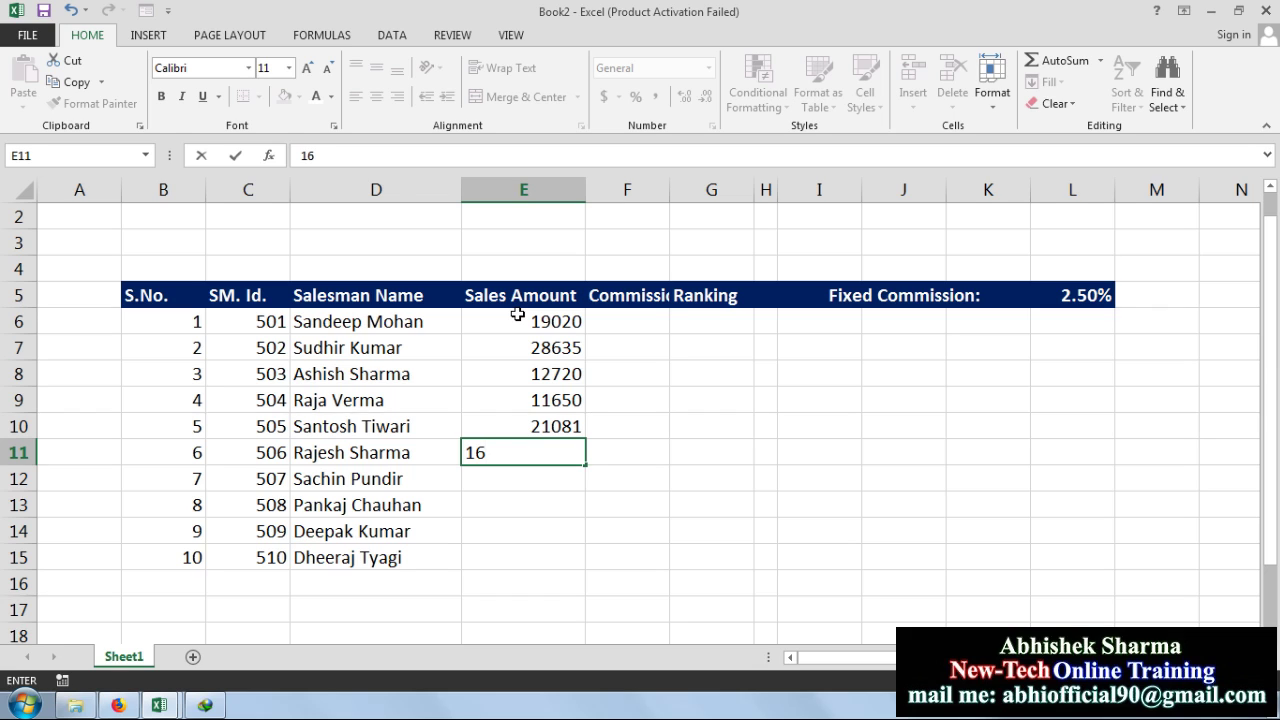
{"action": "type", "text": "233"}
{"action": "key", "text": "Return"}
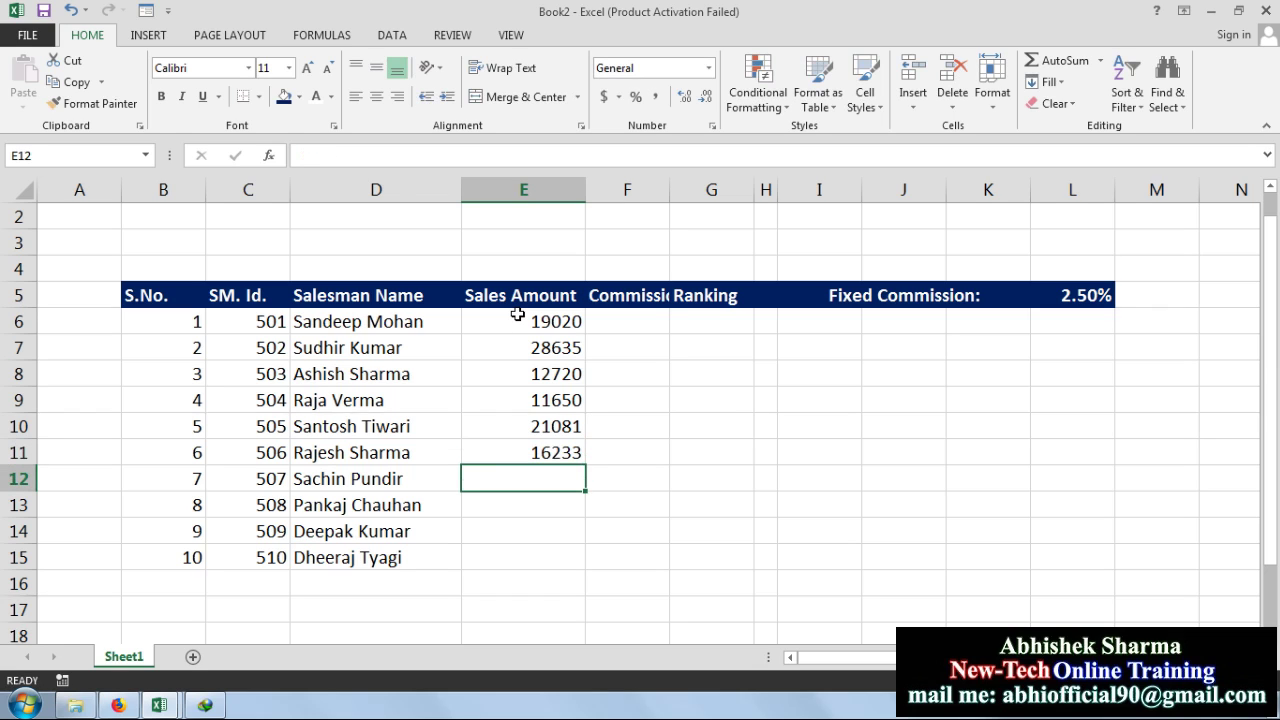
Enter the sales amounts 14589, 16478, 14258 and 17148 for salesmen 7 to 10 in cells E12:E15.
{"action": "type", "text": "14"}
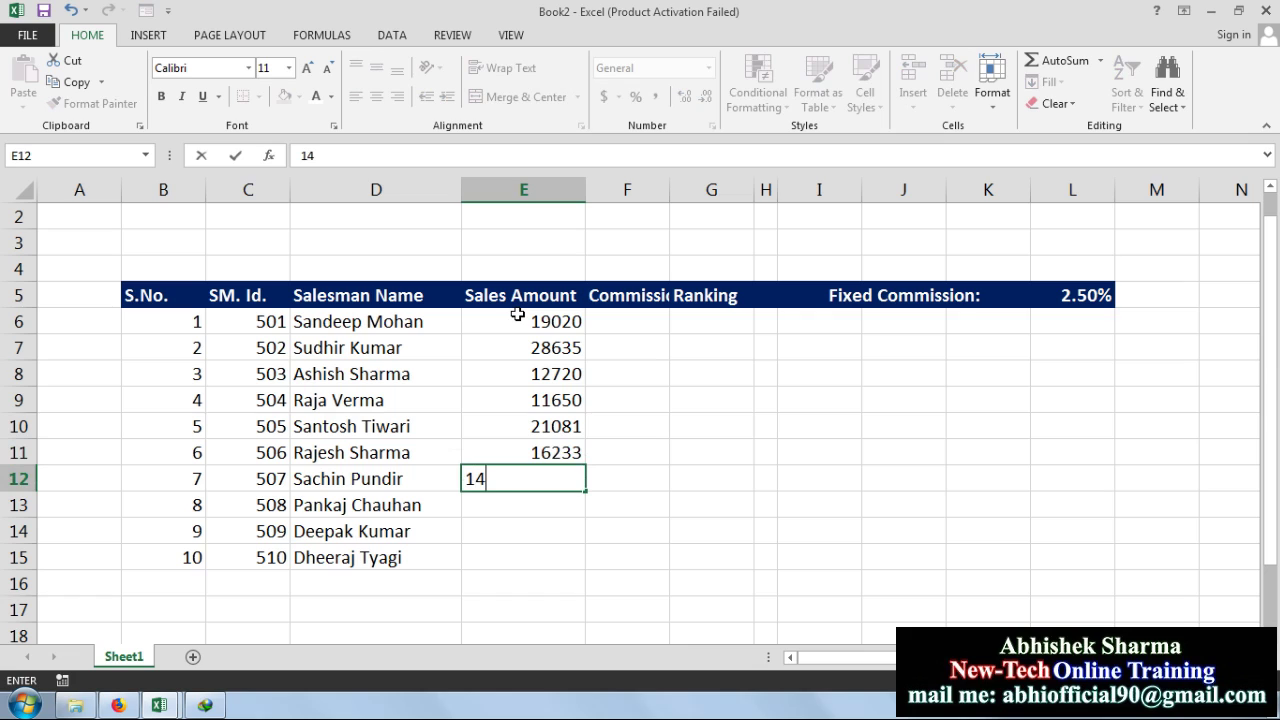
{"action": "type", "text": "589"}
{"action": "key", "text": "Return"}
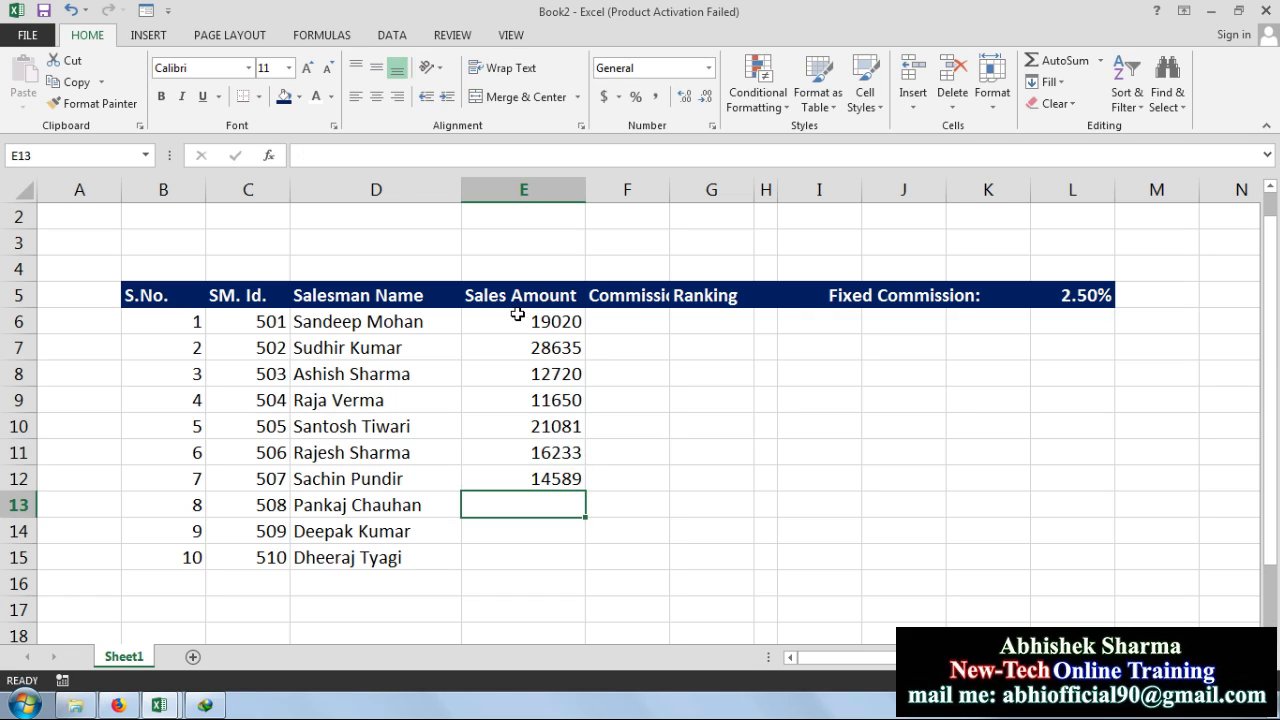
{"action": "type", "text": "16478"}
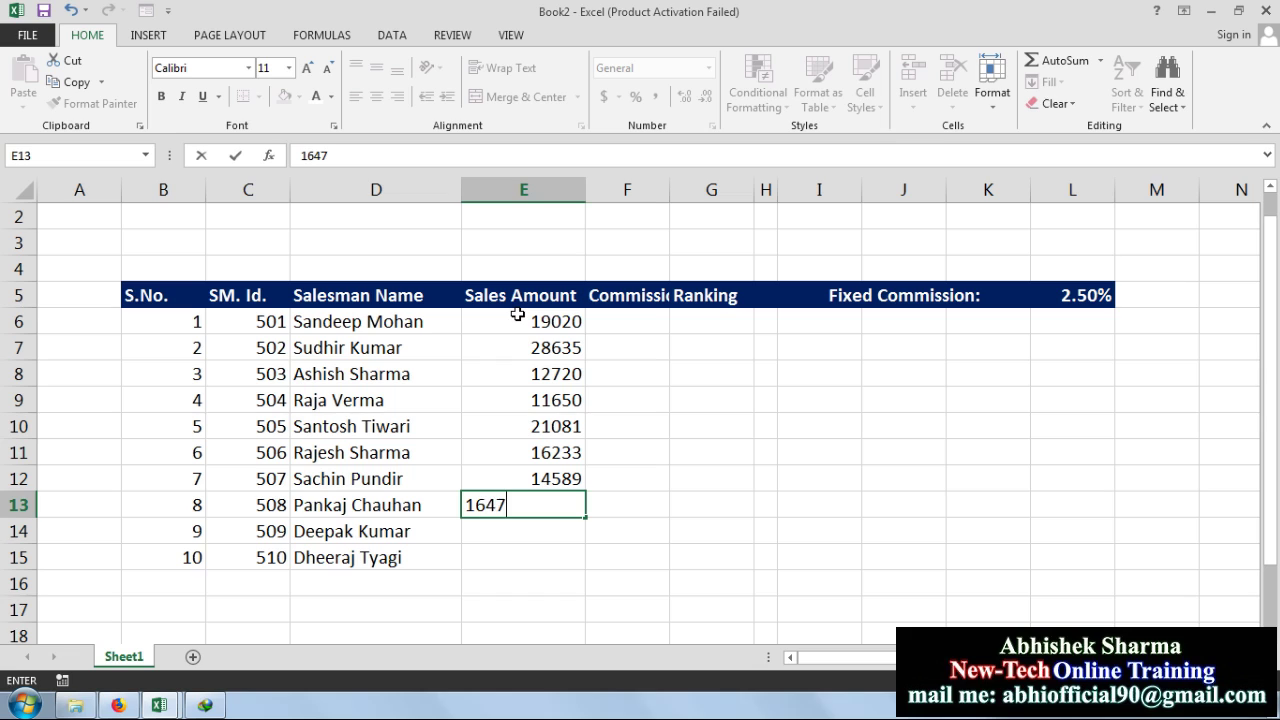
{"action": "key", "text": "Return"}
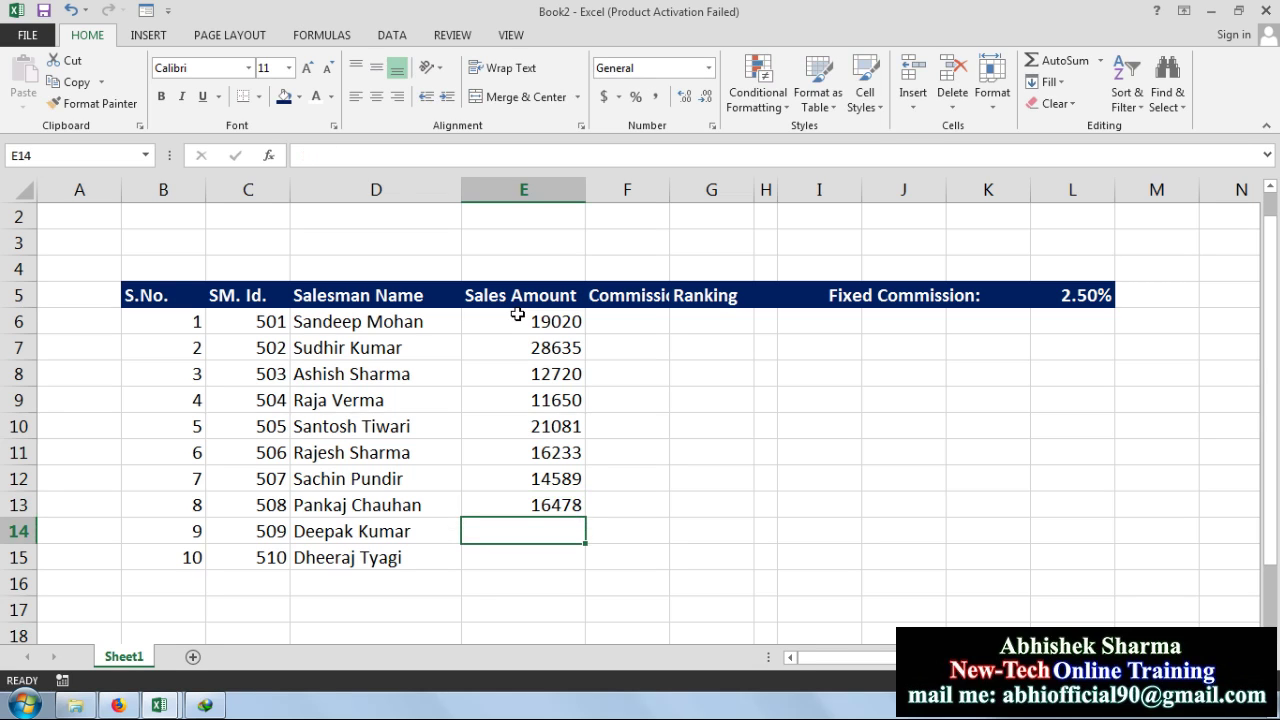
{"action": "type", "text": "14258"}
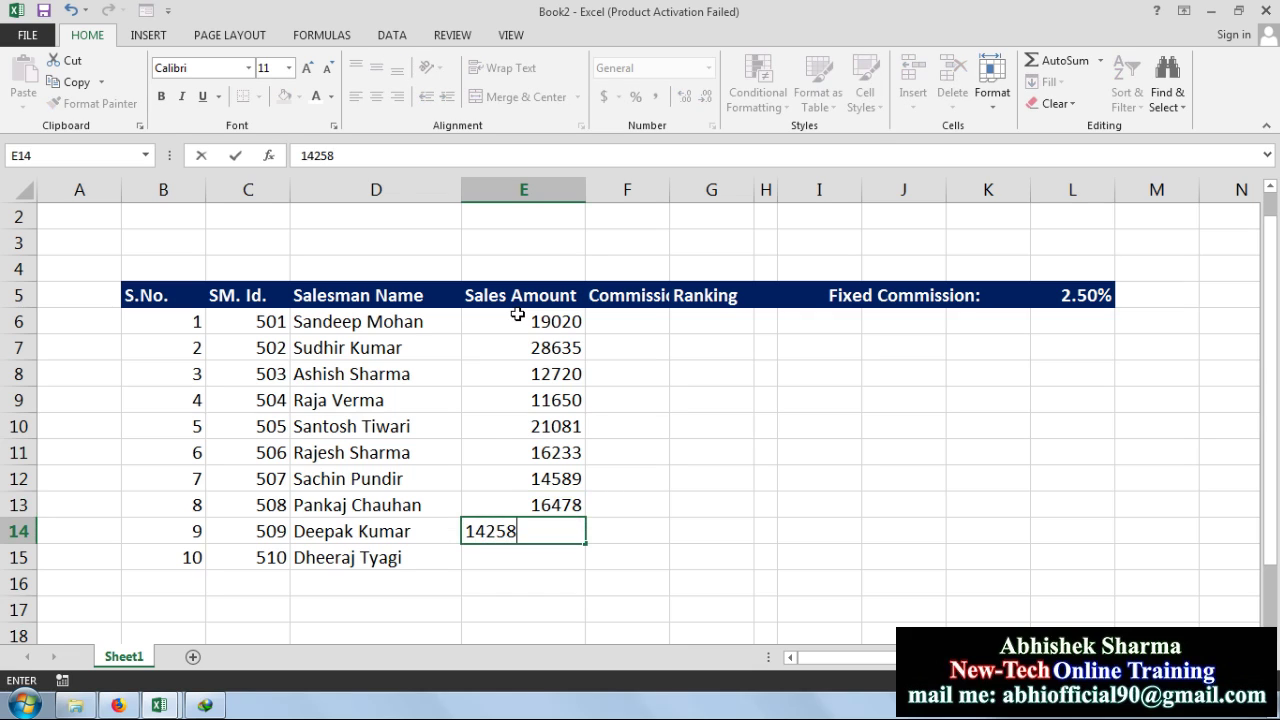
{"action": "key", "text": "Return"}
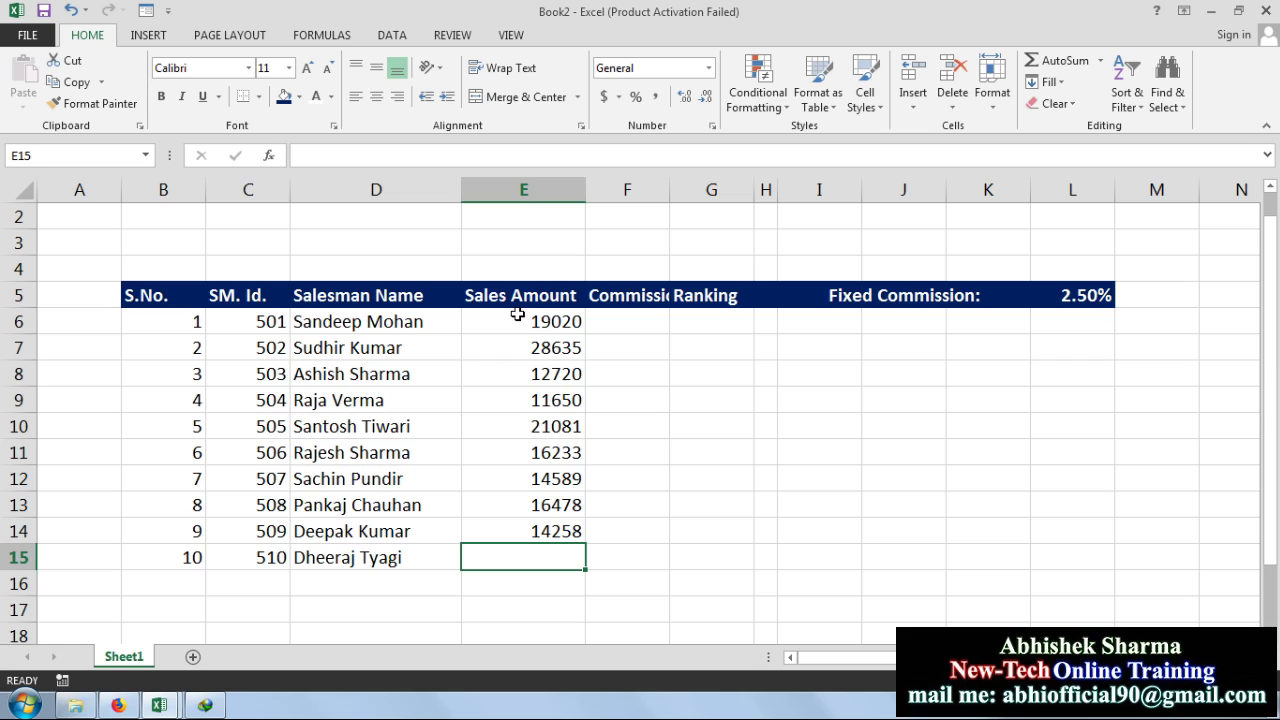
{"action": "type", "text": "17"}
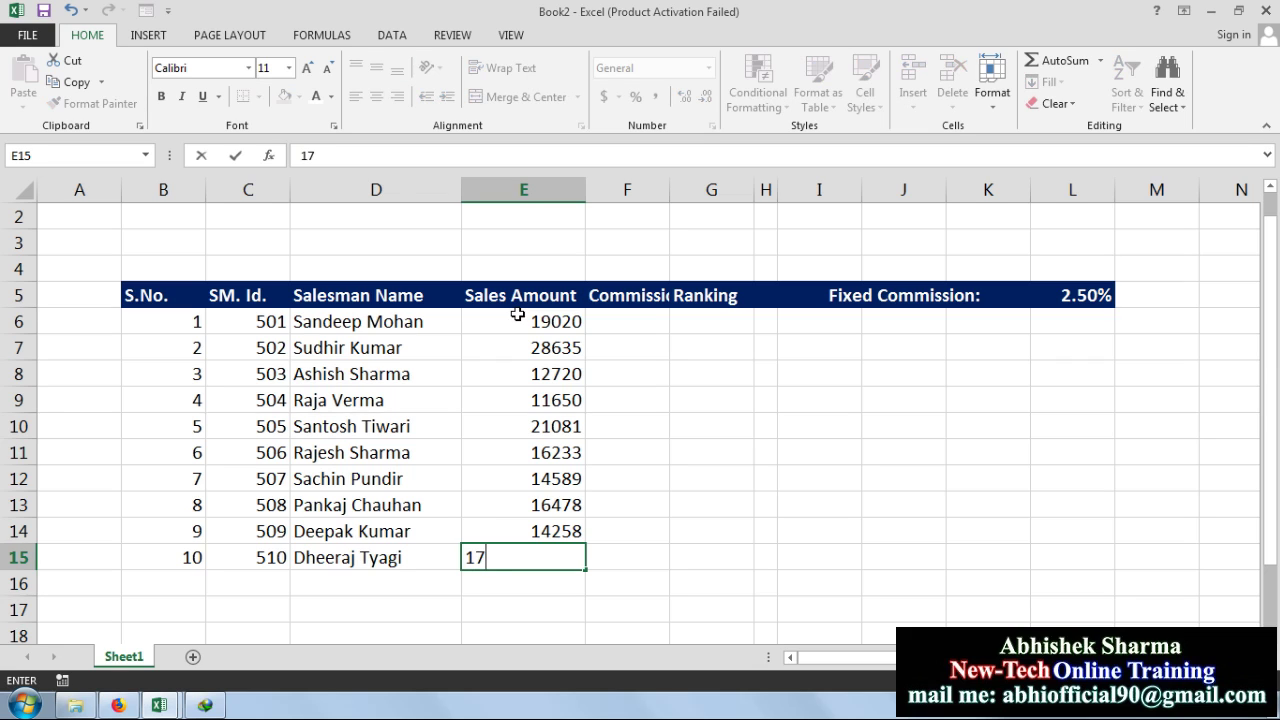
{"action": "type", "text": "148"}
{"action": "key", "text": "Return"}
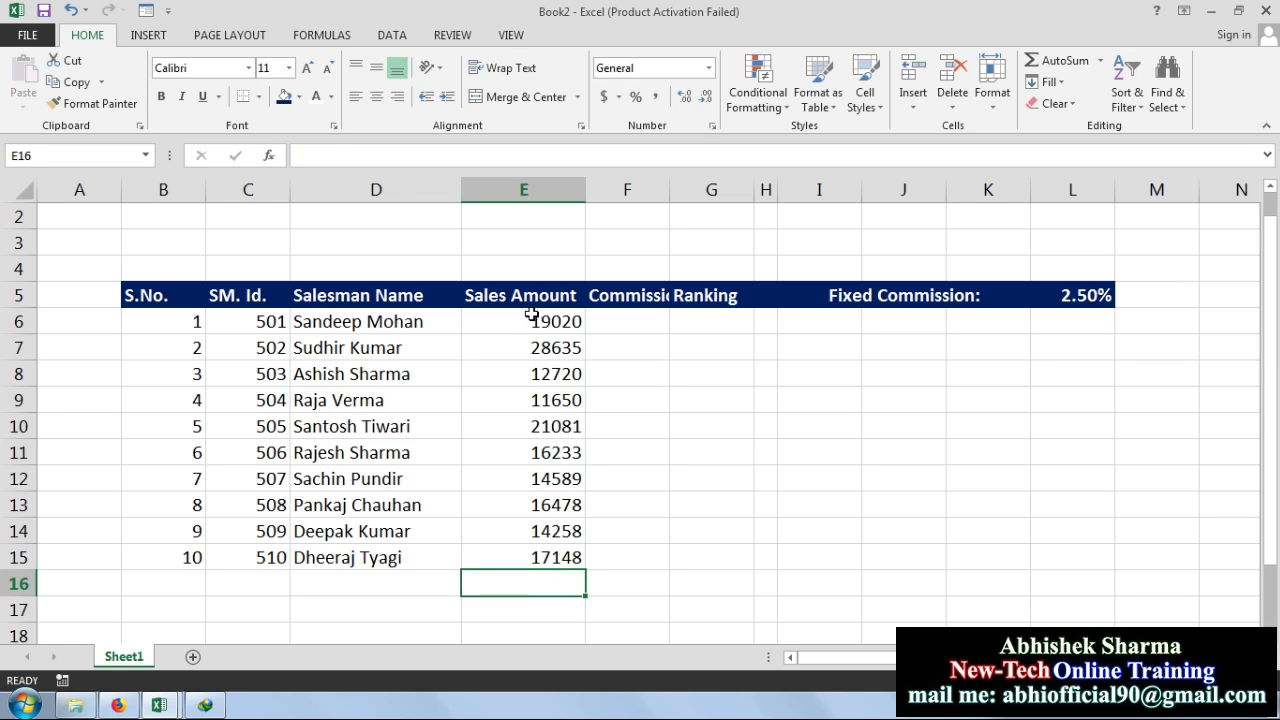
Apply the Comma Style number format to the sales amounts in cells E6:E15.
{"action": "left_click_drag", "start_coordinate": [530, 320], "coordinate": [527, 559]}
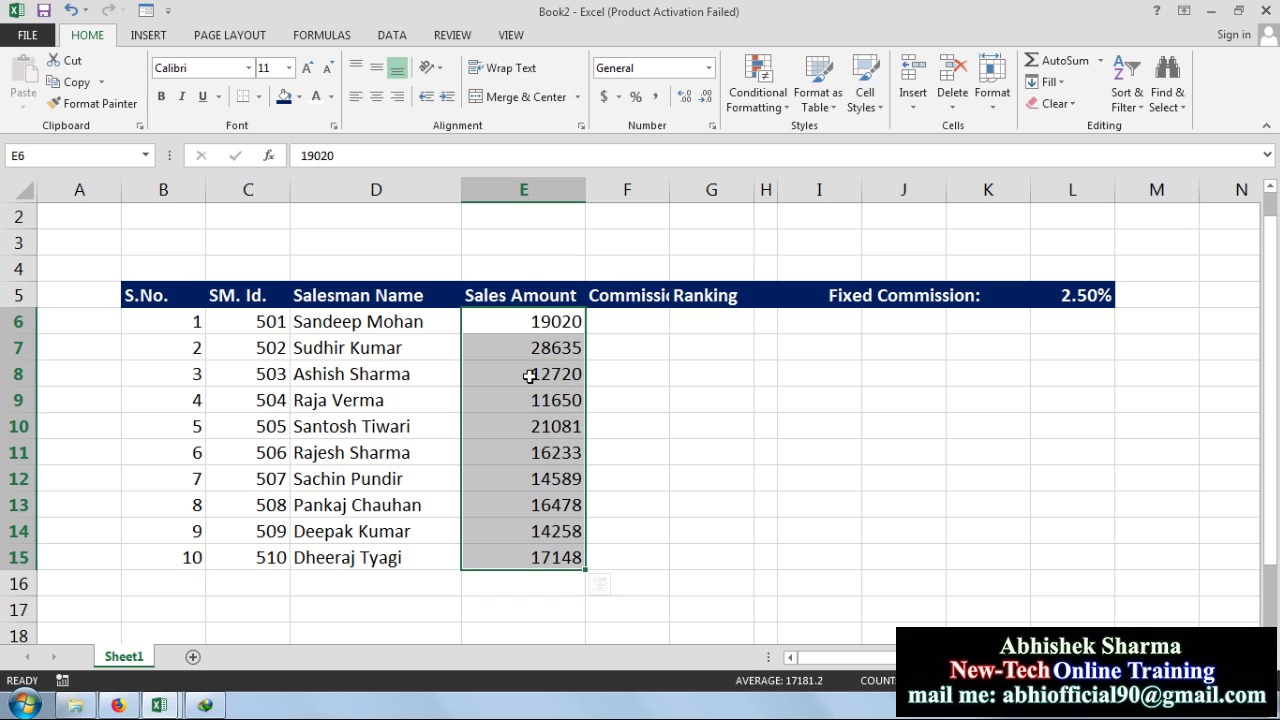
{"action": "left_click", "coordinate": [657, 99]}
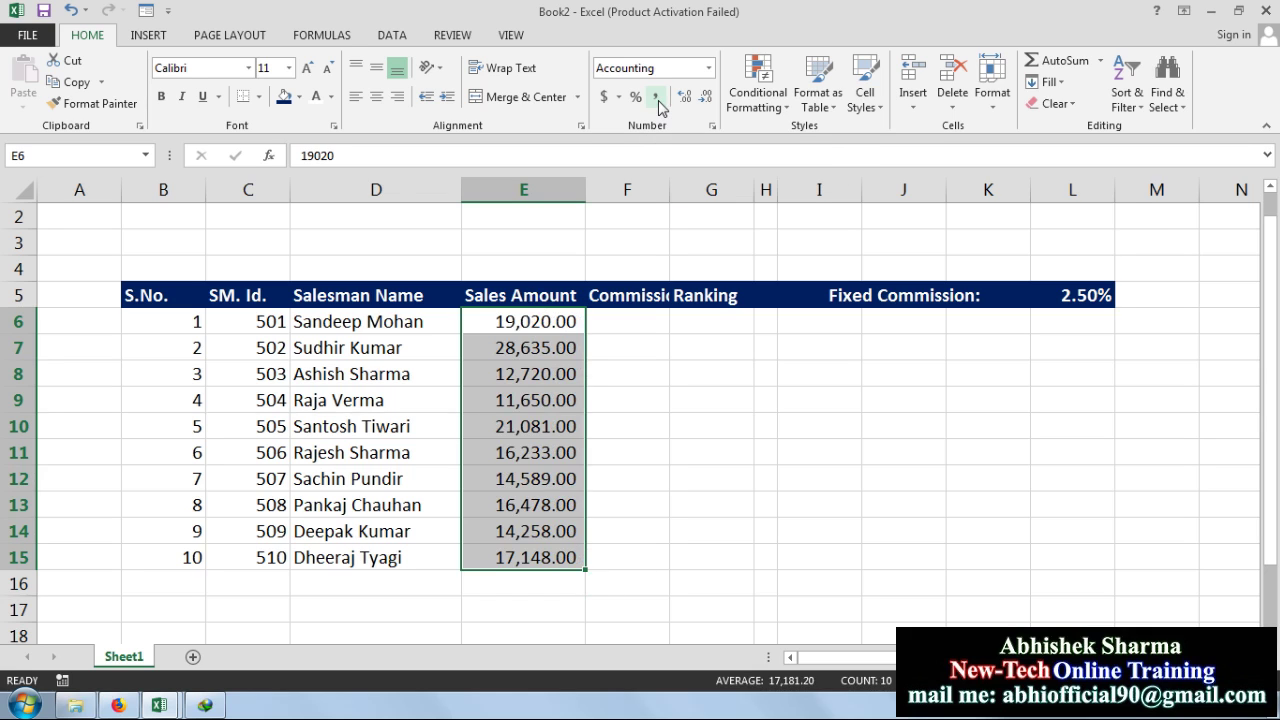
{"action": "left_click", "coordinate": [680, 560]}
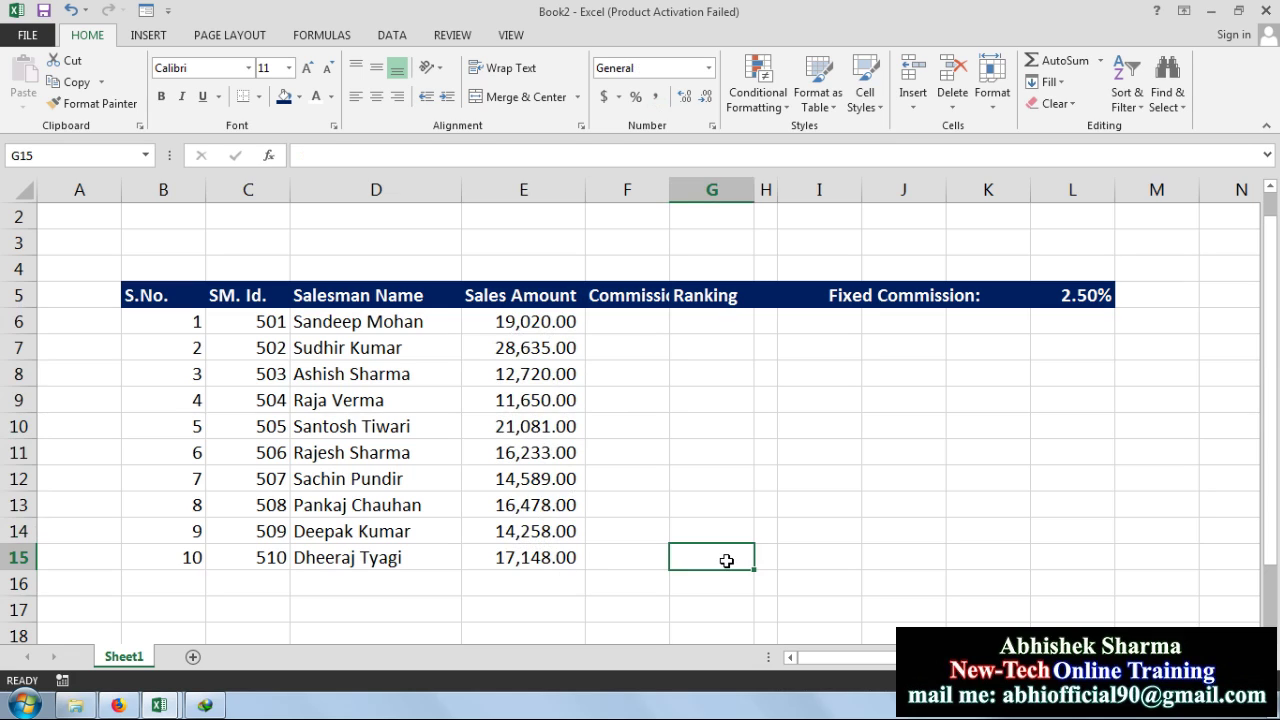
{"action": "left_click", "coordinate": [186, 324]}
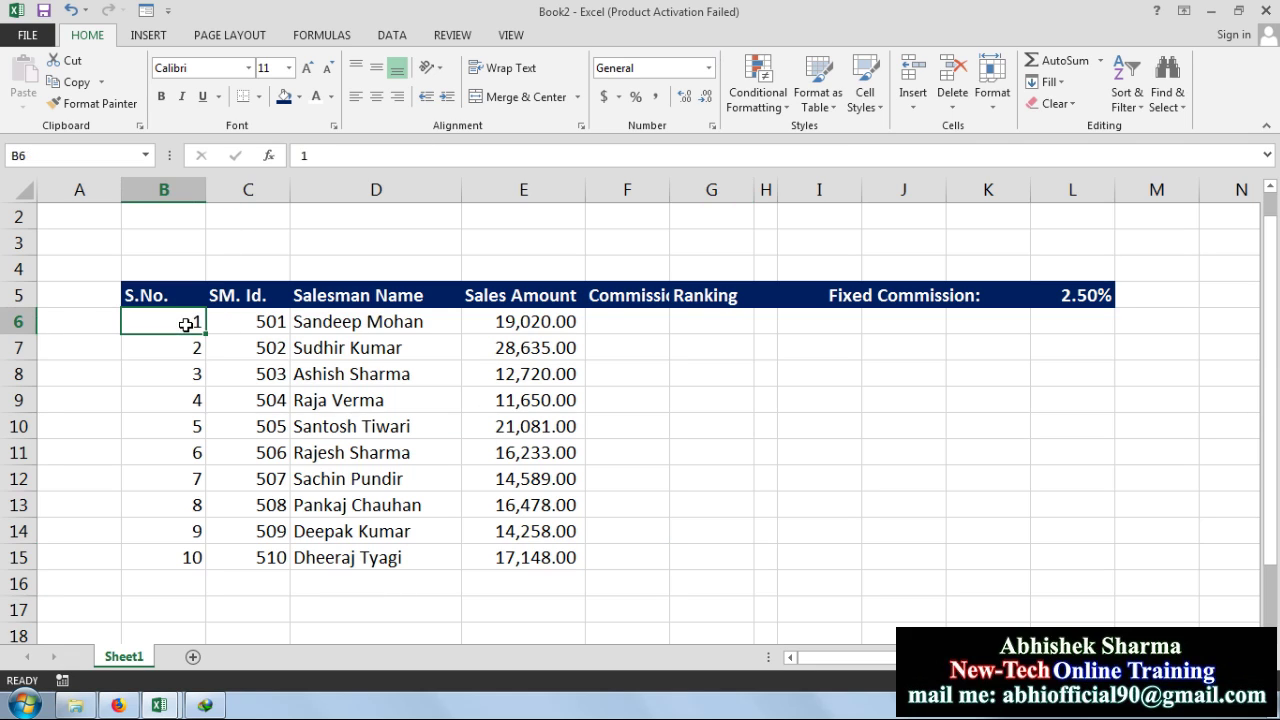
{"action": "left_click", "coordinate": [240, 321]}
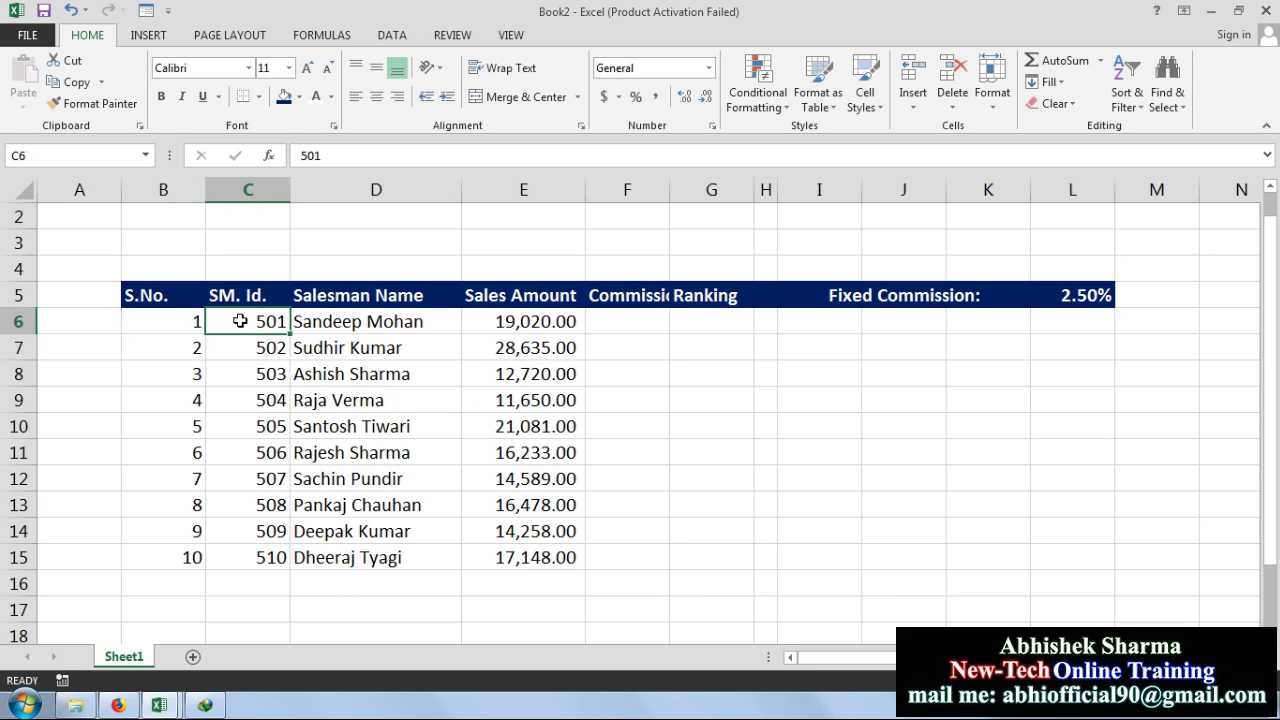
{"action": "left_click", "coordinate": [330, 321]}
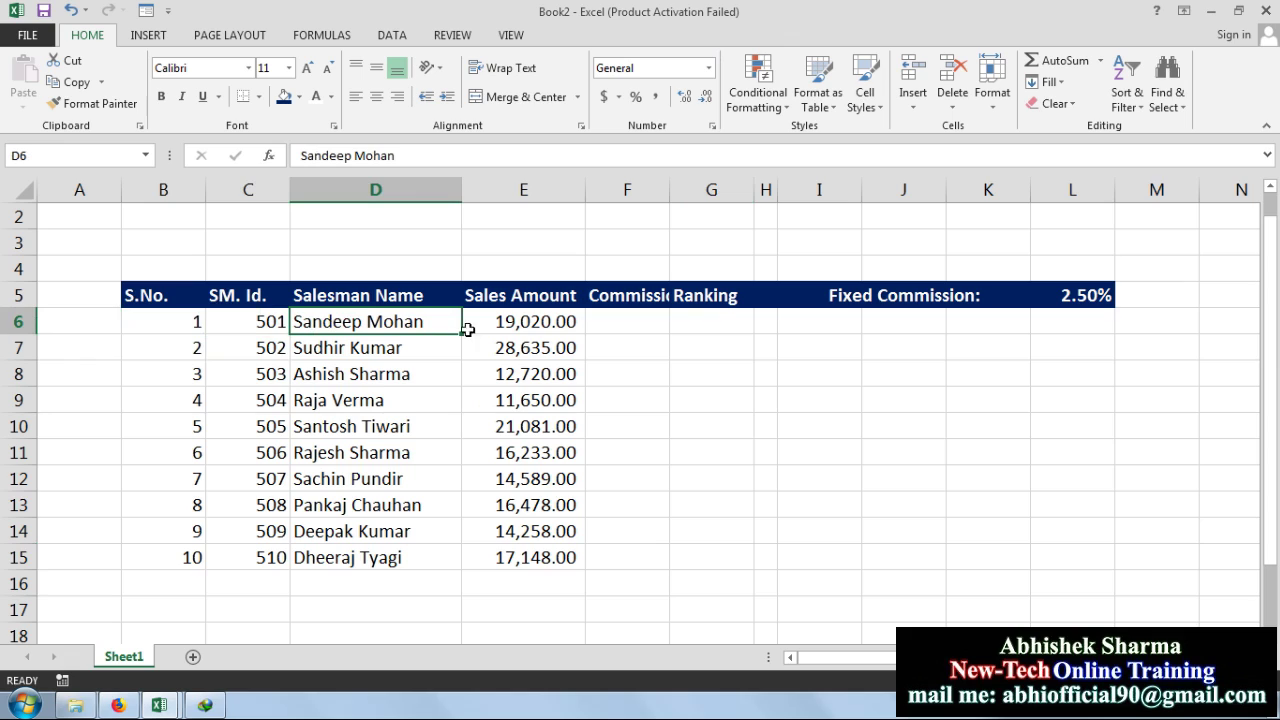
Widen column F so that the full Commission heading fits.
{"action": "left_click", "coordinate": [509, 322]}
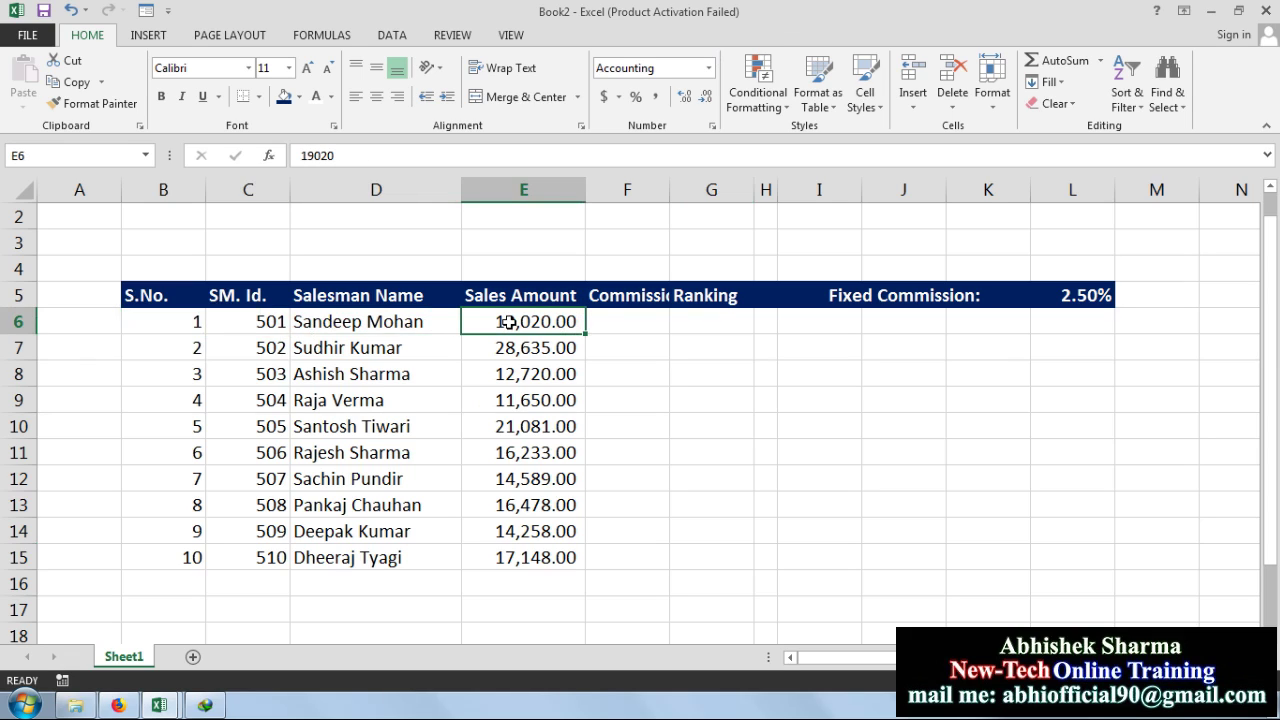
{"action": "left_click", "coordinate": [653, 320]}
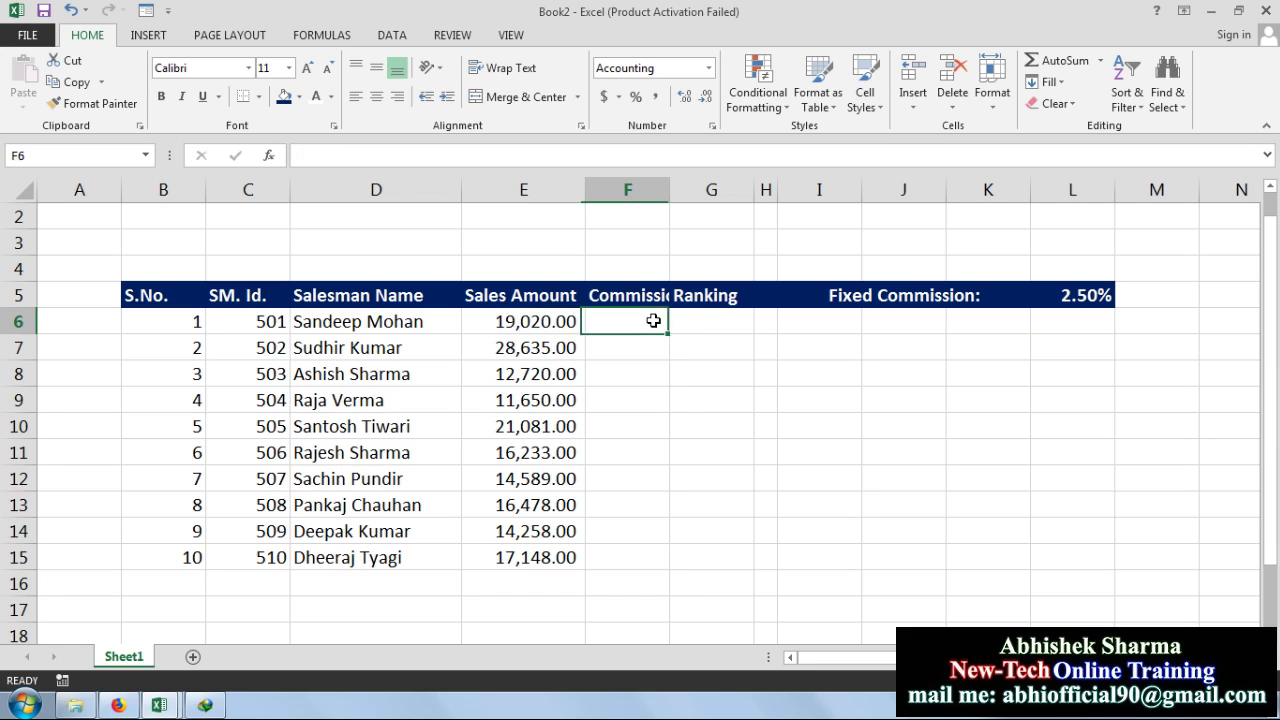
{"action": "left_click_drag", "start_coordinate": [670, 189], "coordinate": [704, 189]}
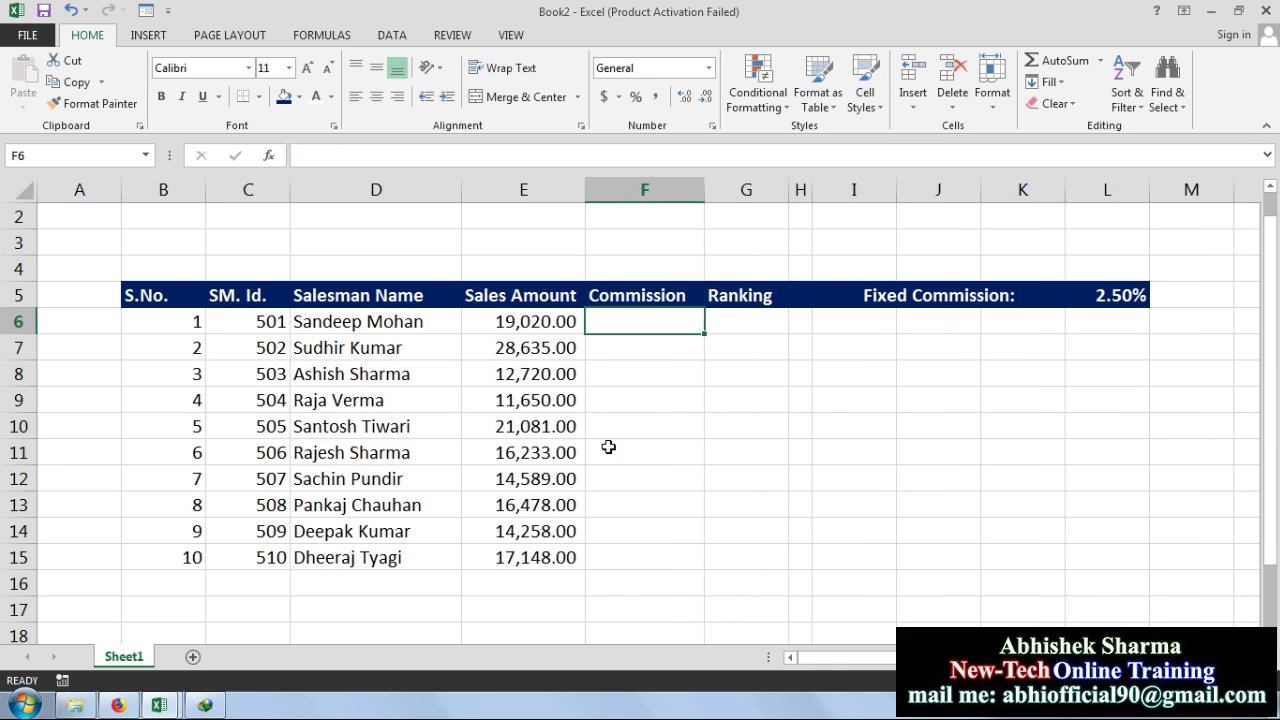
Calculate the first salesman's commission in F6 with the formula =E6*L5.
{"action": "type", "text": "="}
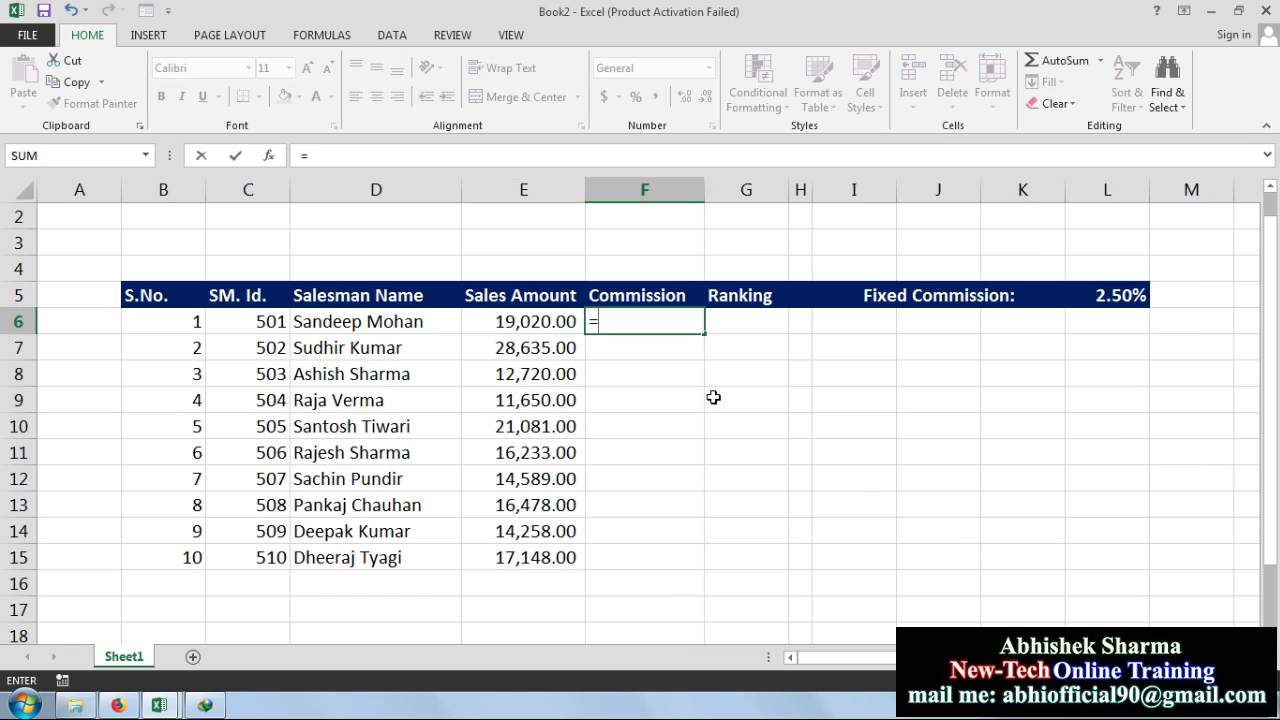
{"action": "left_click", "coordinate": [540, 322]}
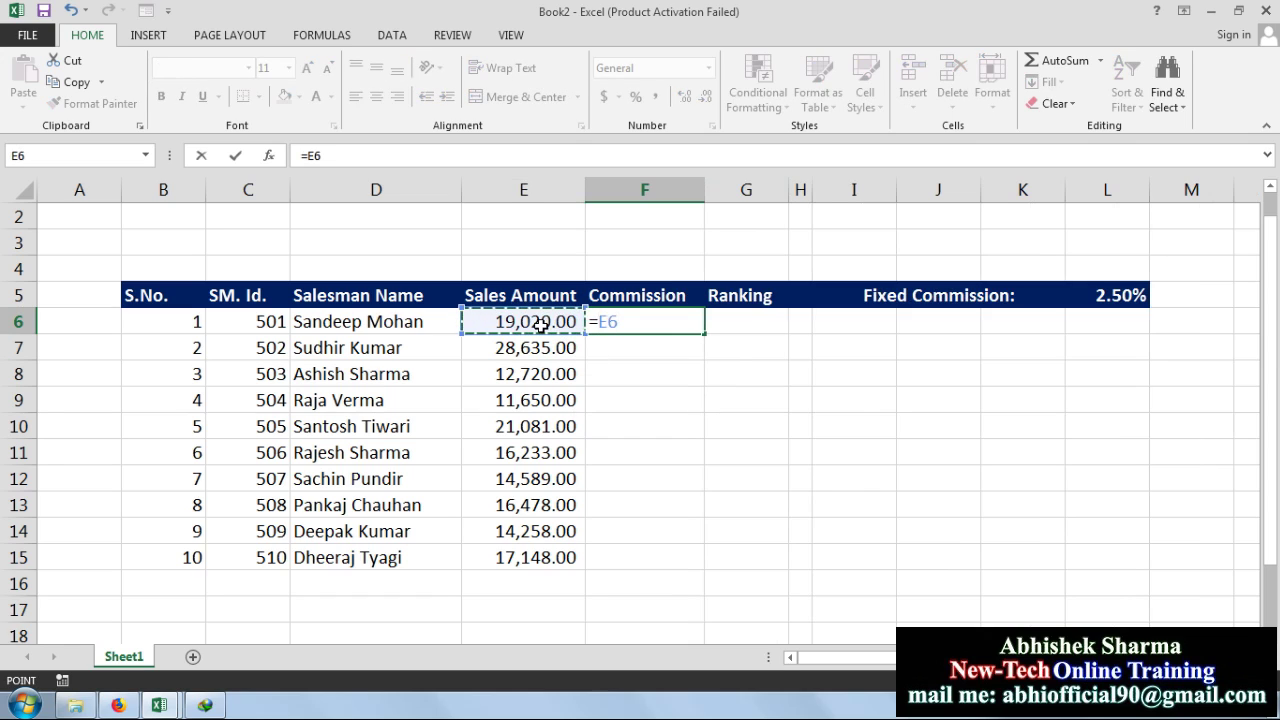
{"action": "type", "text": "*"}
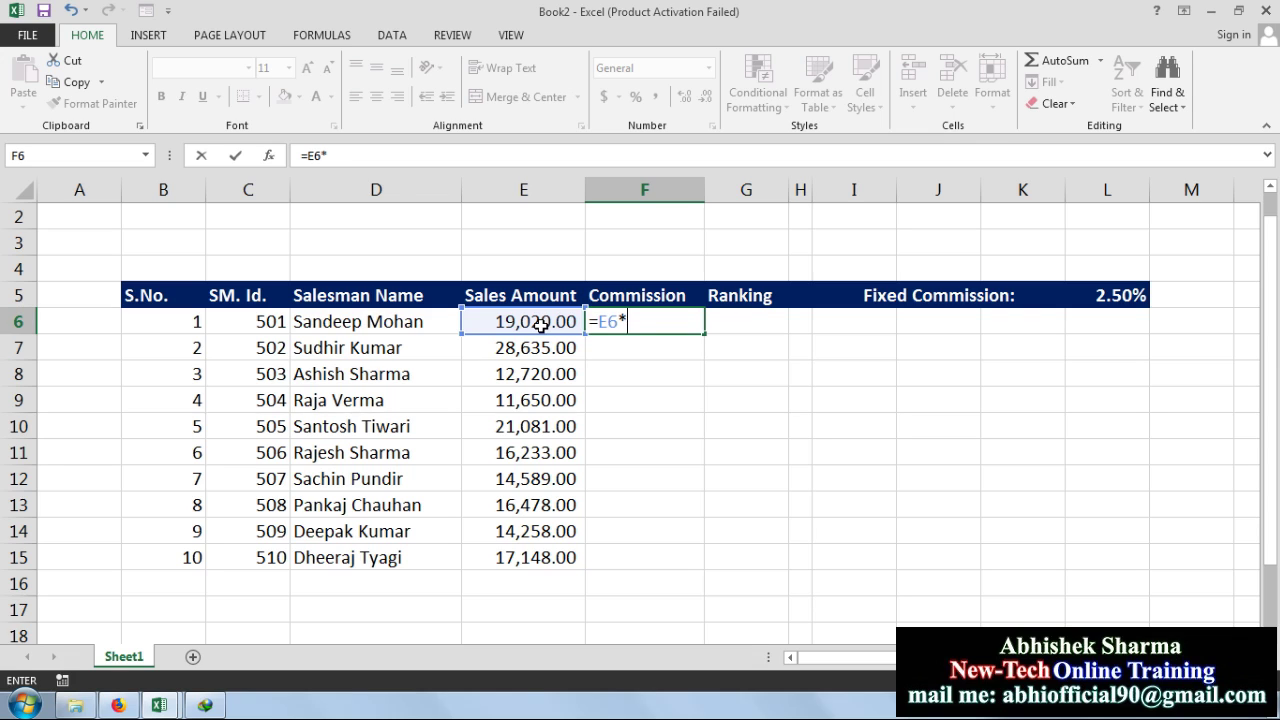
{"action": "left_click", "coordinate": [1123, 295]}
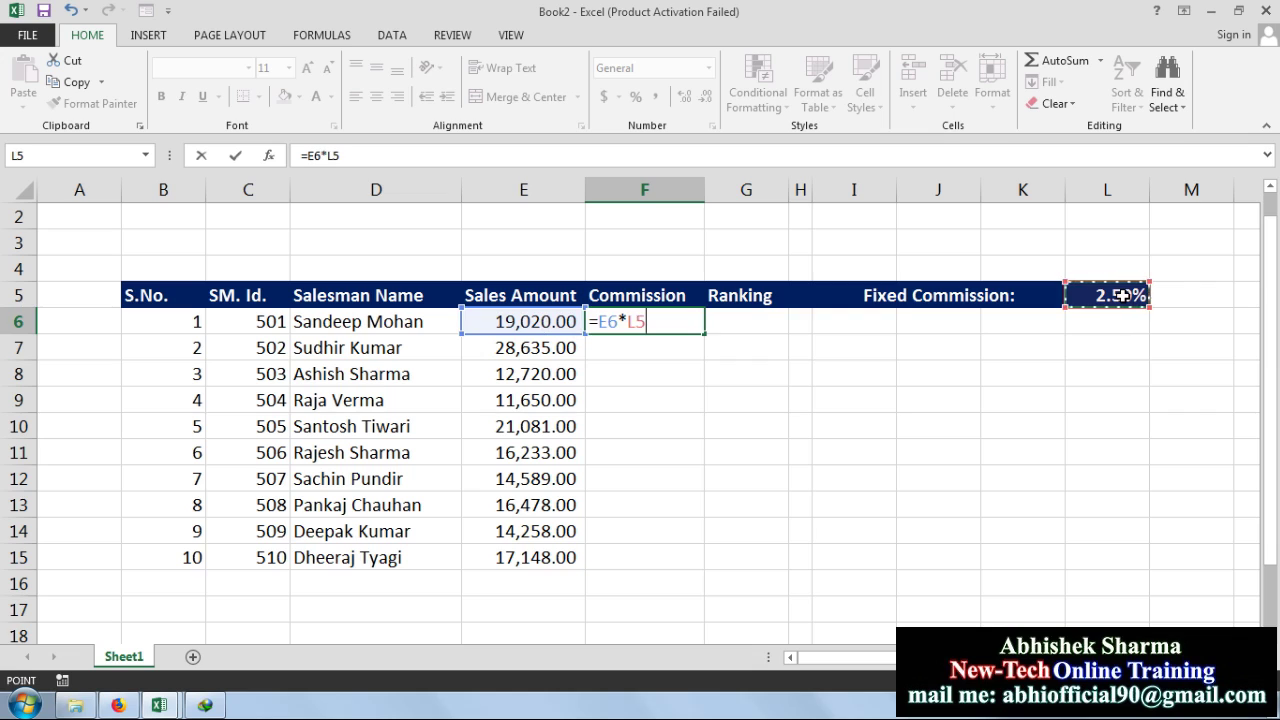
{"action": "key", "text": "Return"}
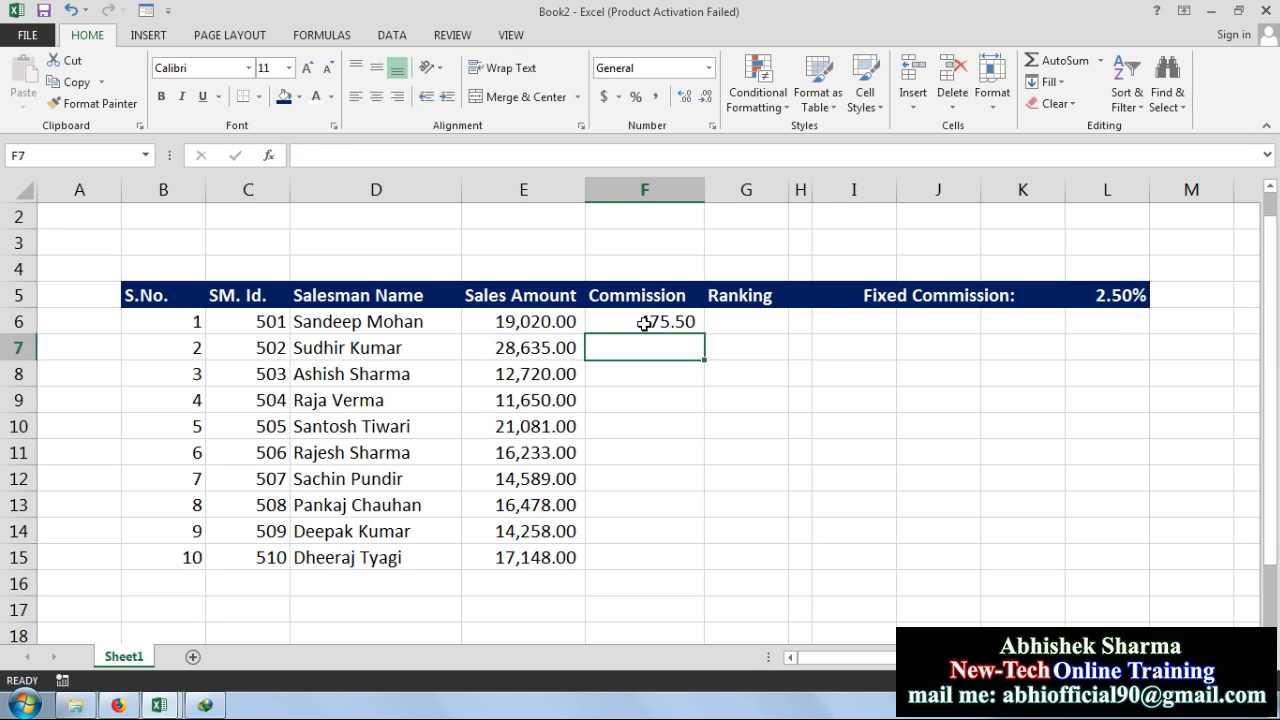
Calculate the second salesman's commission in F7 with the formula =E7*L5.
{"action": "type", "text": "="}
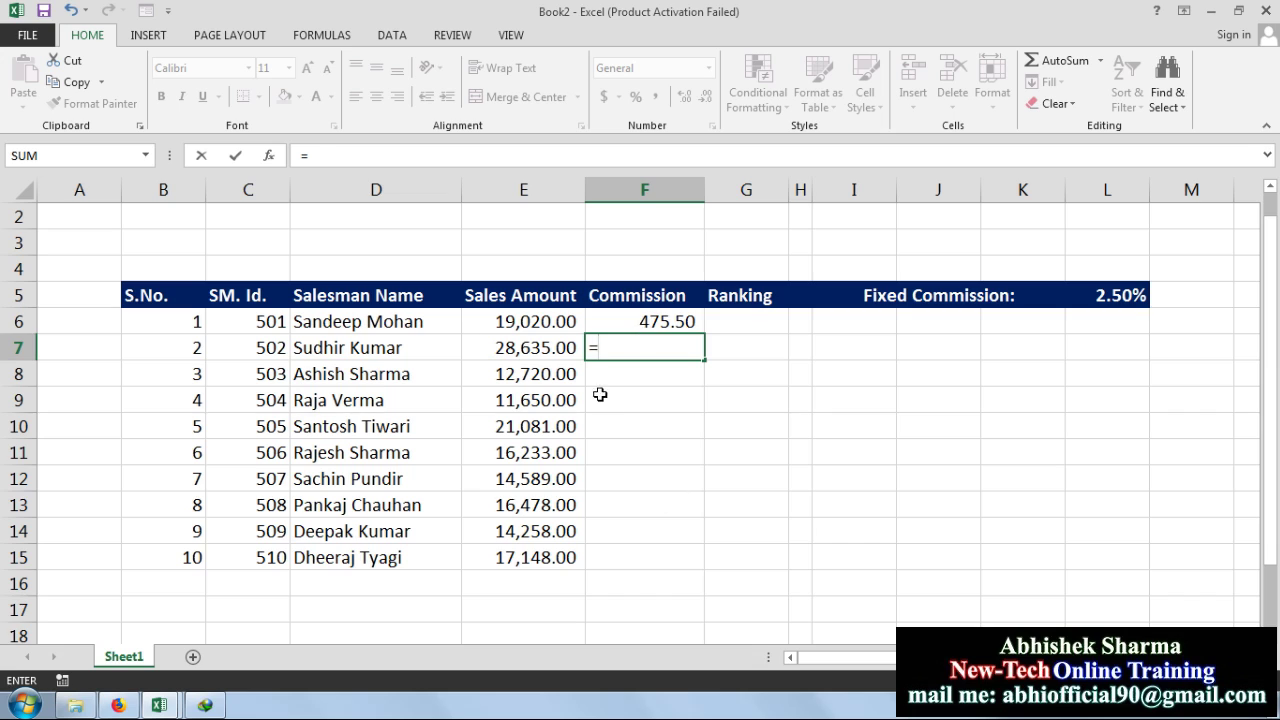
{"action": "left_click", "coordinate": [562, 348]}
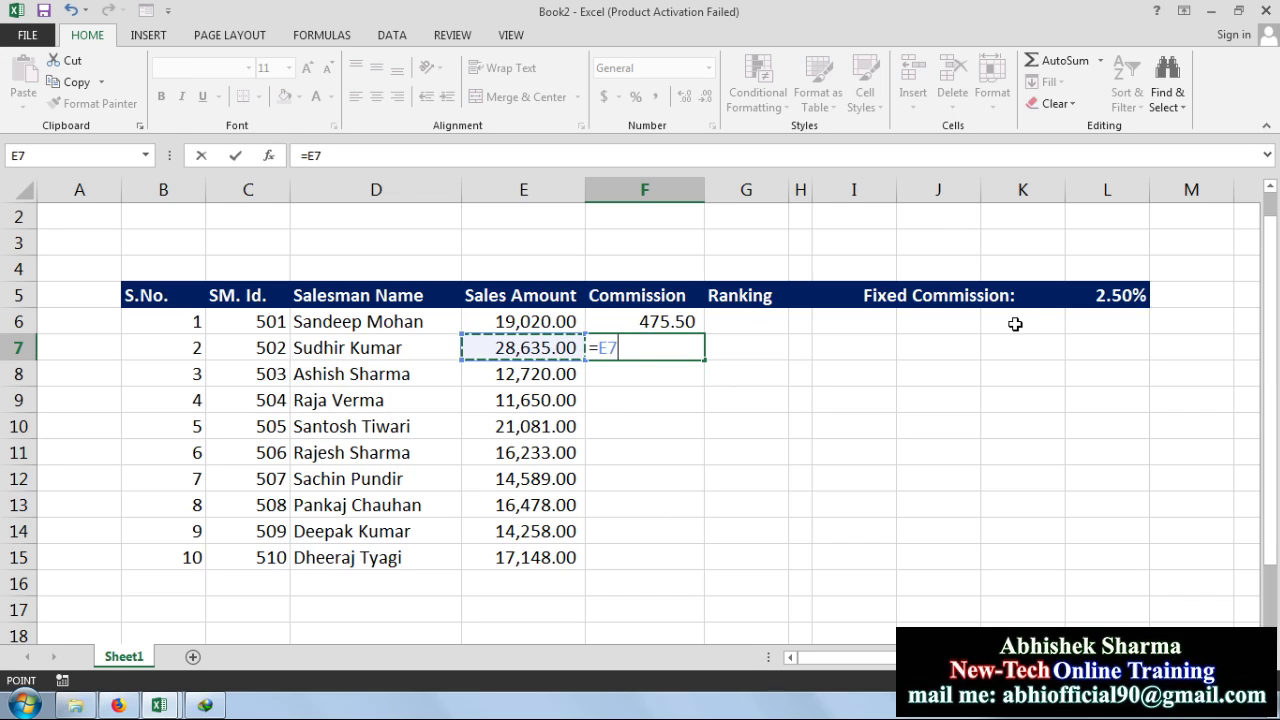
{"action": "type", "text": "*"}
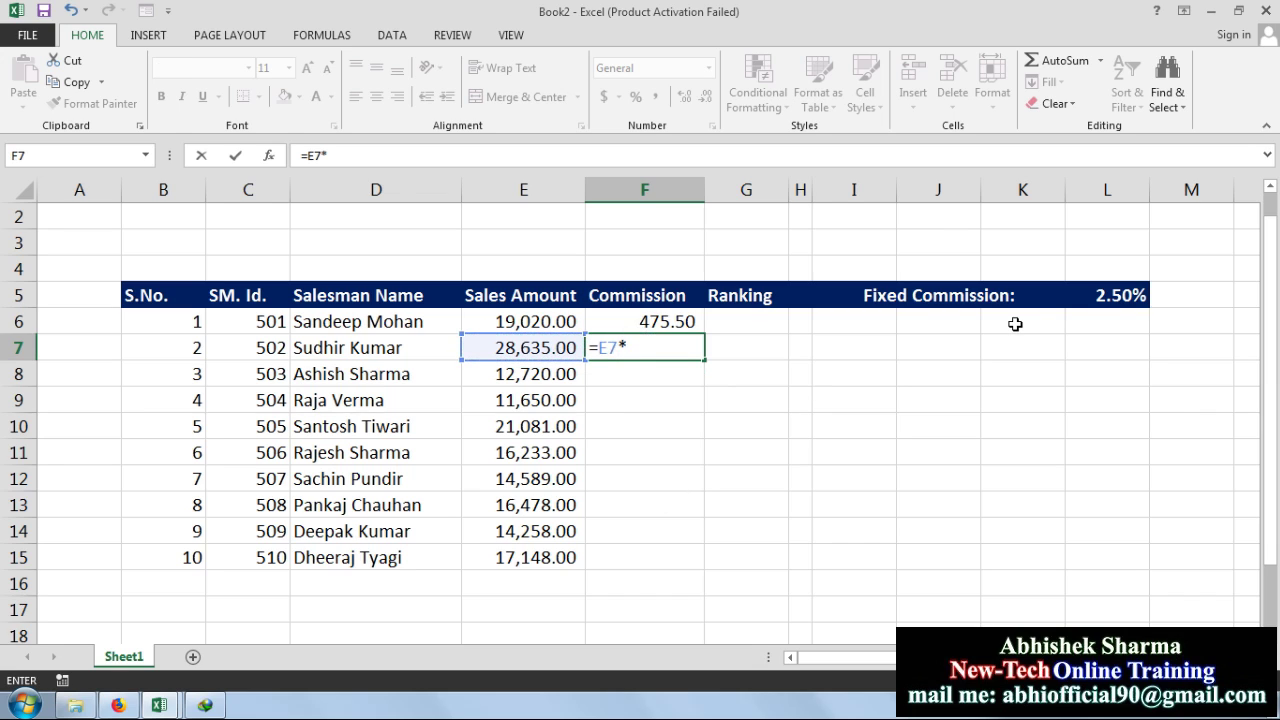
{"action": "left_click", "coordinate": [1095, 297]}
{"action": "key", "text": "Return"}
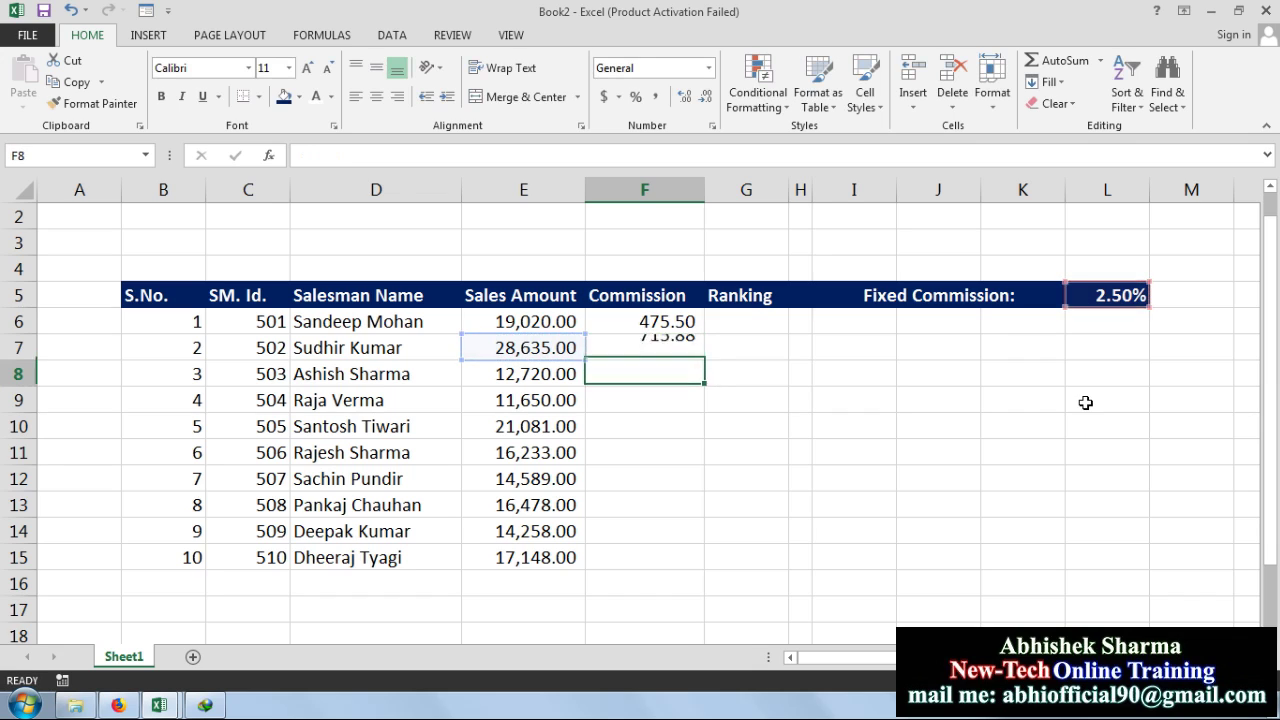
Try to fill the commission formulas from F6:F7 down to F15 and check the results in the column.
{"action": "left_click_drag", "start_coordinate": [679, 319], "coordinate": [700, 566]}
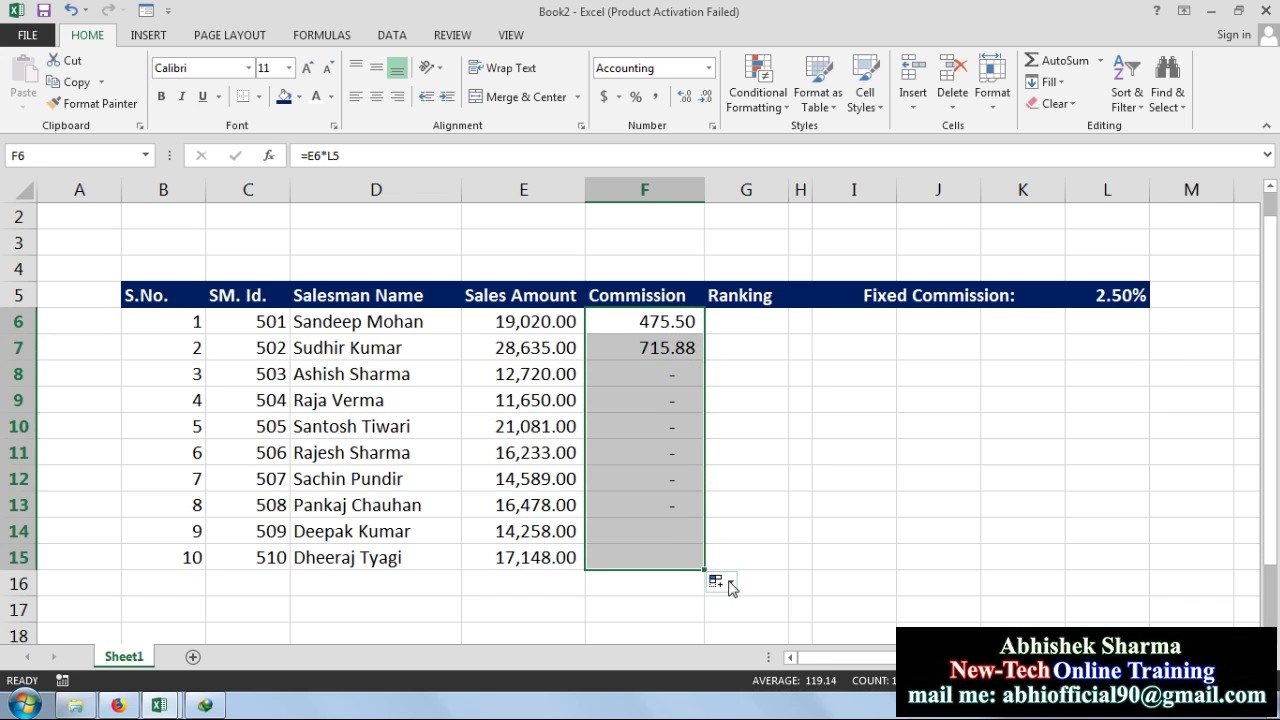
{"action": "left_click", "coordinate": [822, 486]}
{"action": "left_click", "coordinate": [668, 322]}
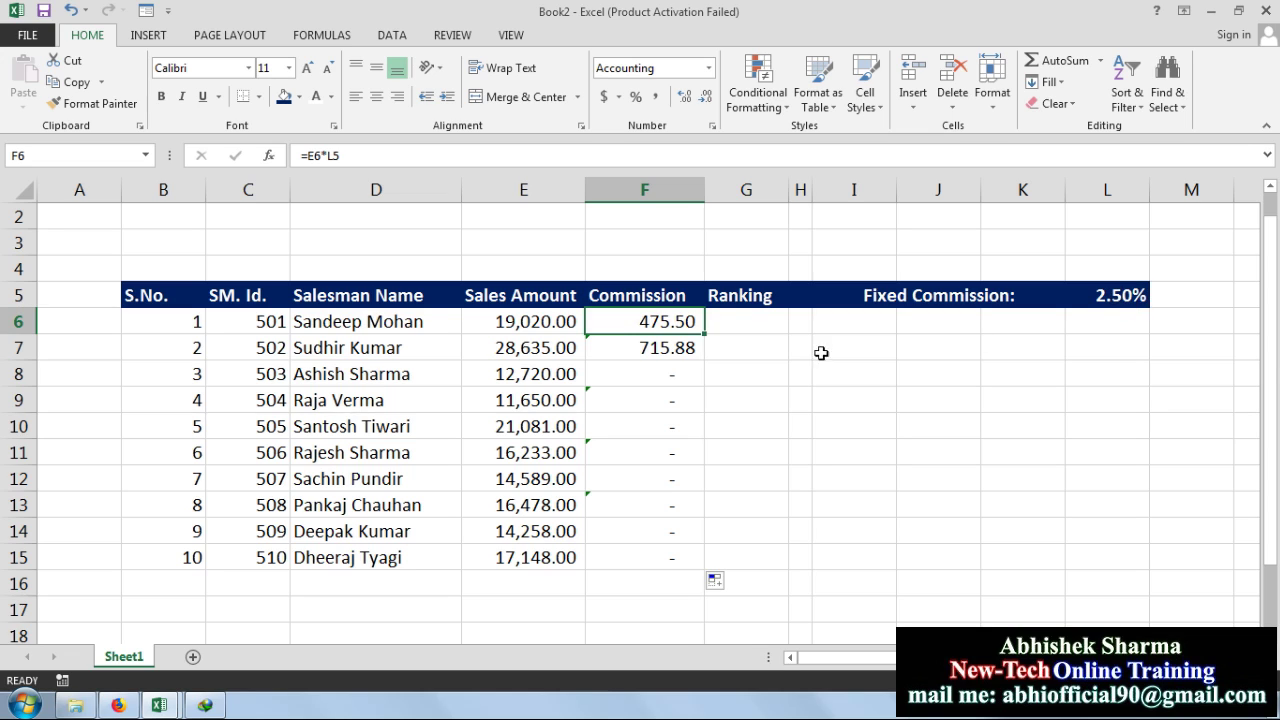
{"action": "left_click_drag", "start_coordinate": [674, 320], "coordinate": [667, 522]}
{"action": "left_click", "coordinate": [679, 343]}
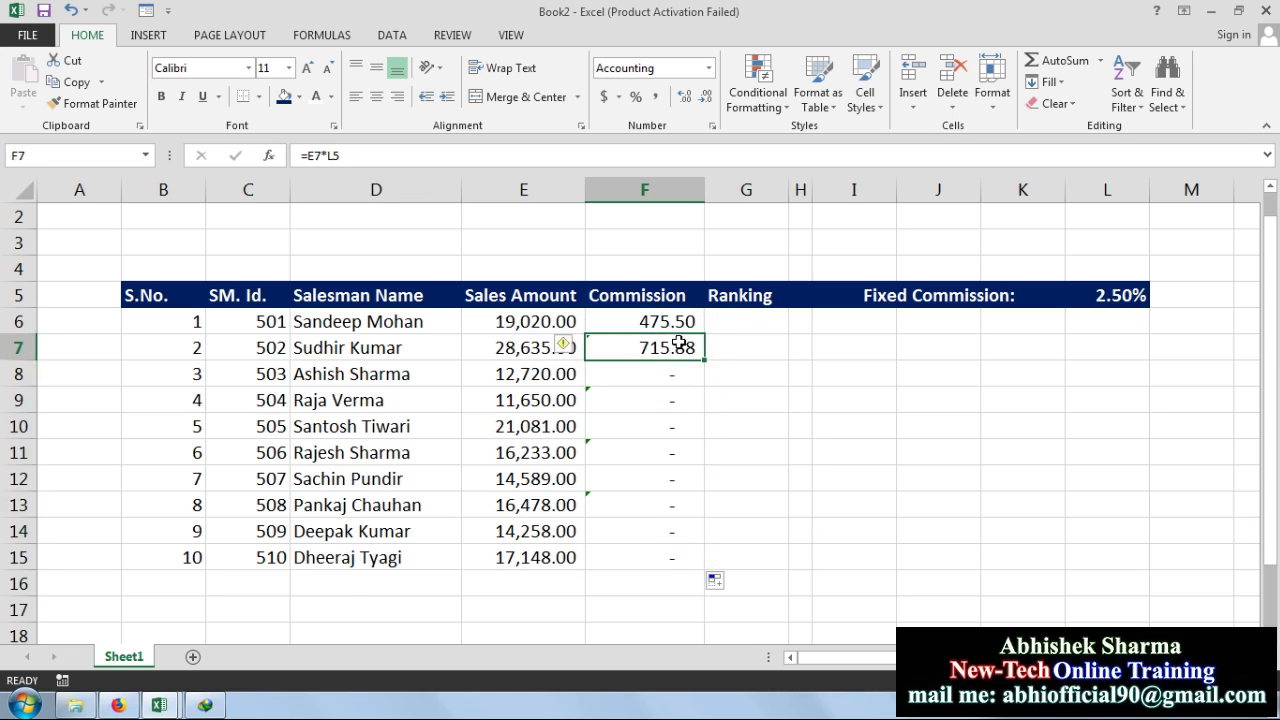
Make the commission rate reference in F6 absolute so that the formula reads =E6*$L$5.
{"action": "left_click", "coordinate": [680, 321]}
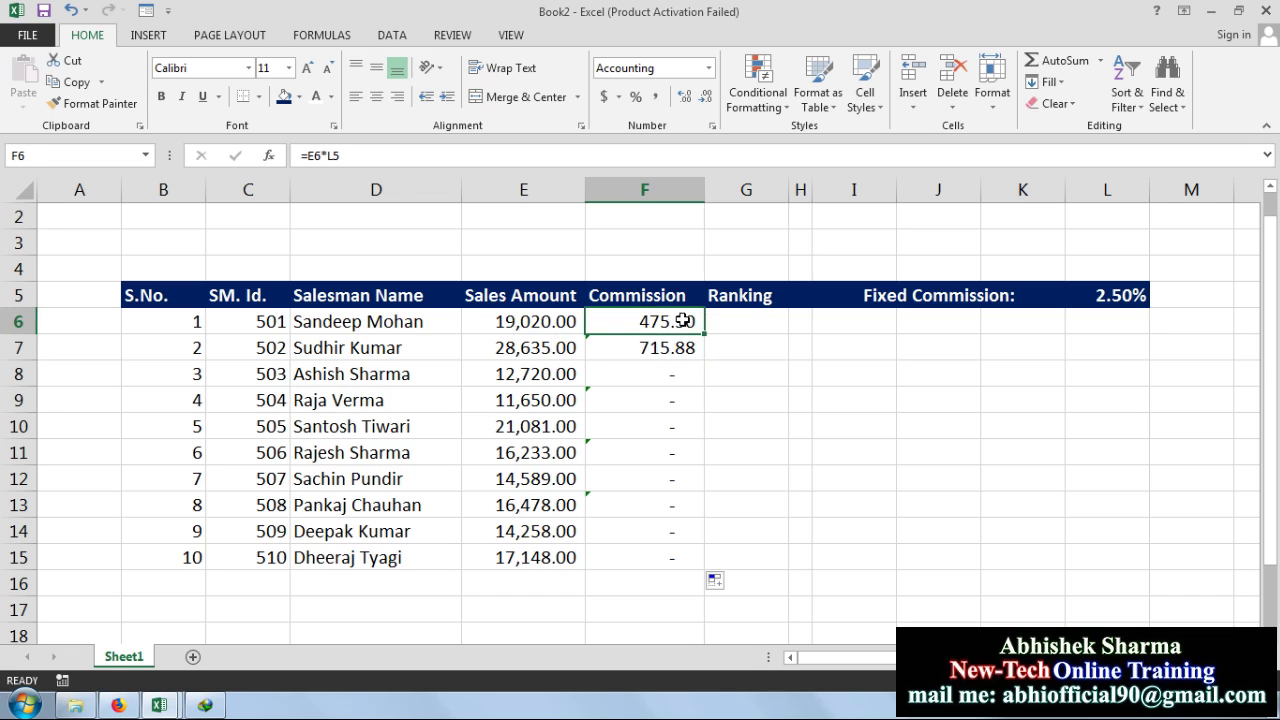
{"action": "double_click", "coordinate": [682, 320]}
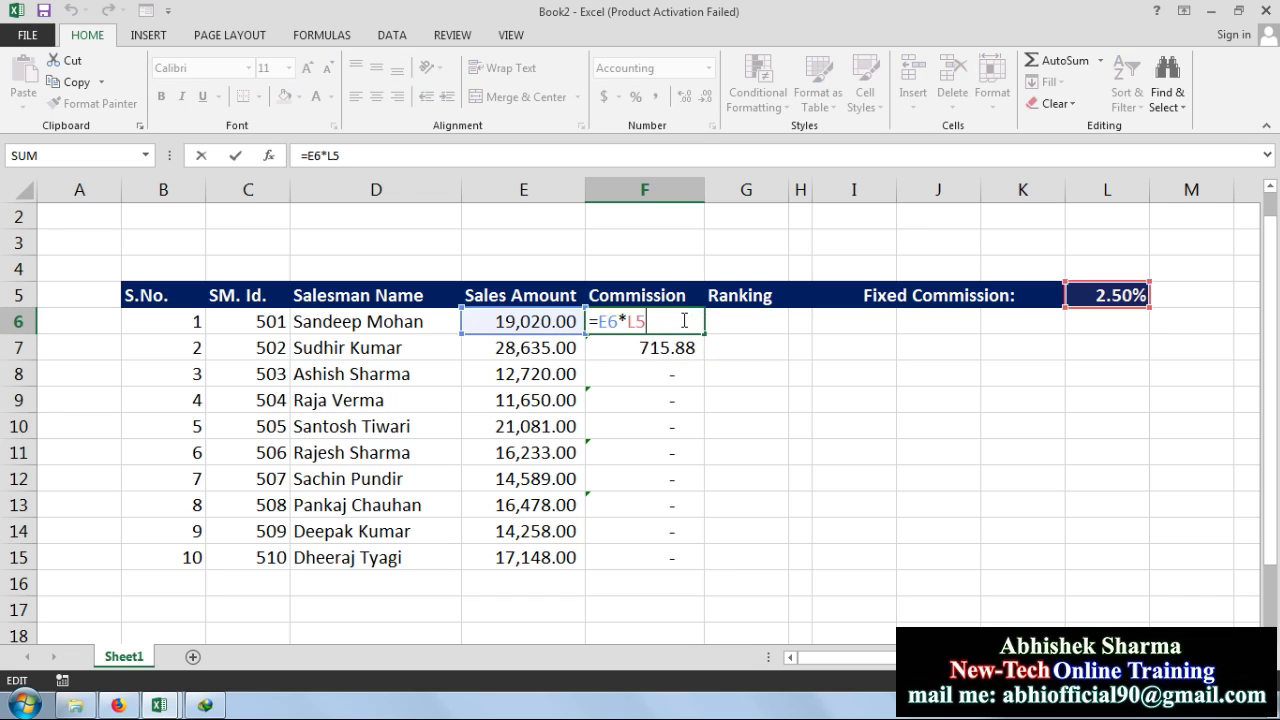
{"action": "left_click", "coordinate": [628, 321]}
{"action": "type", "text": "$L"}
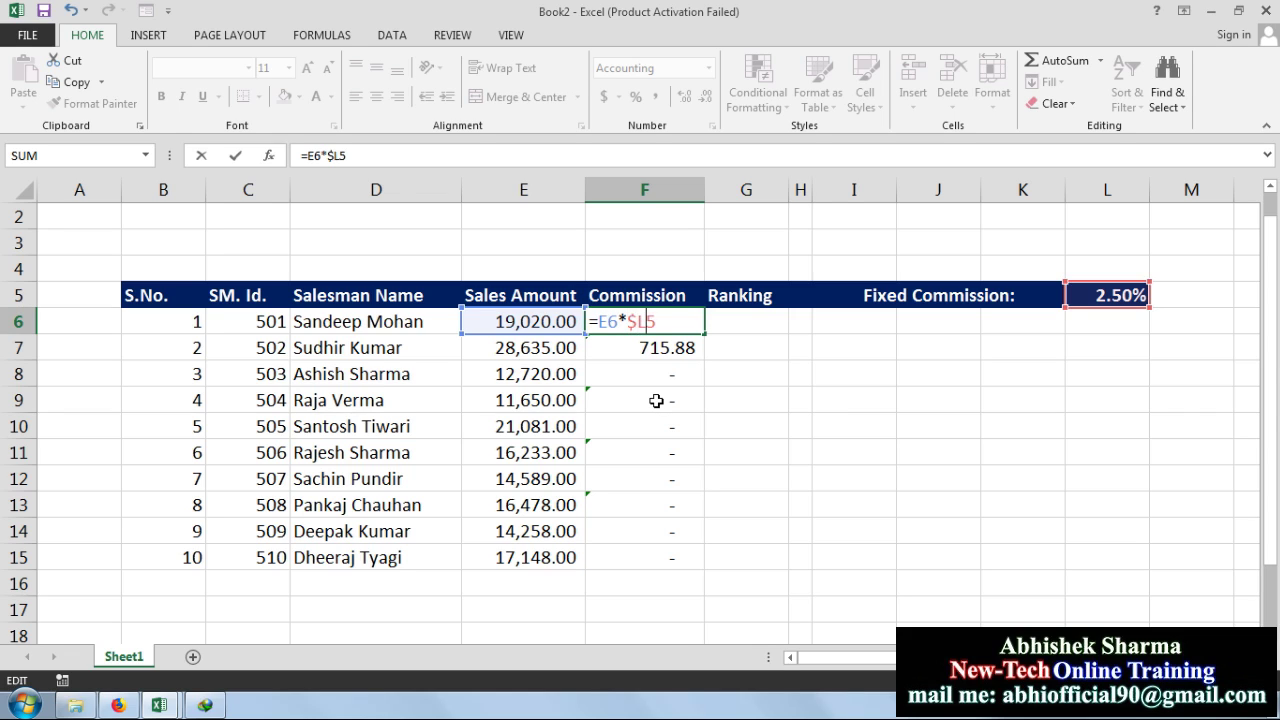
{"action": "type", "text": "$"}
{"action": "key", "text": "Return"}
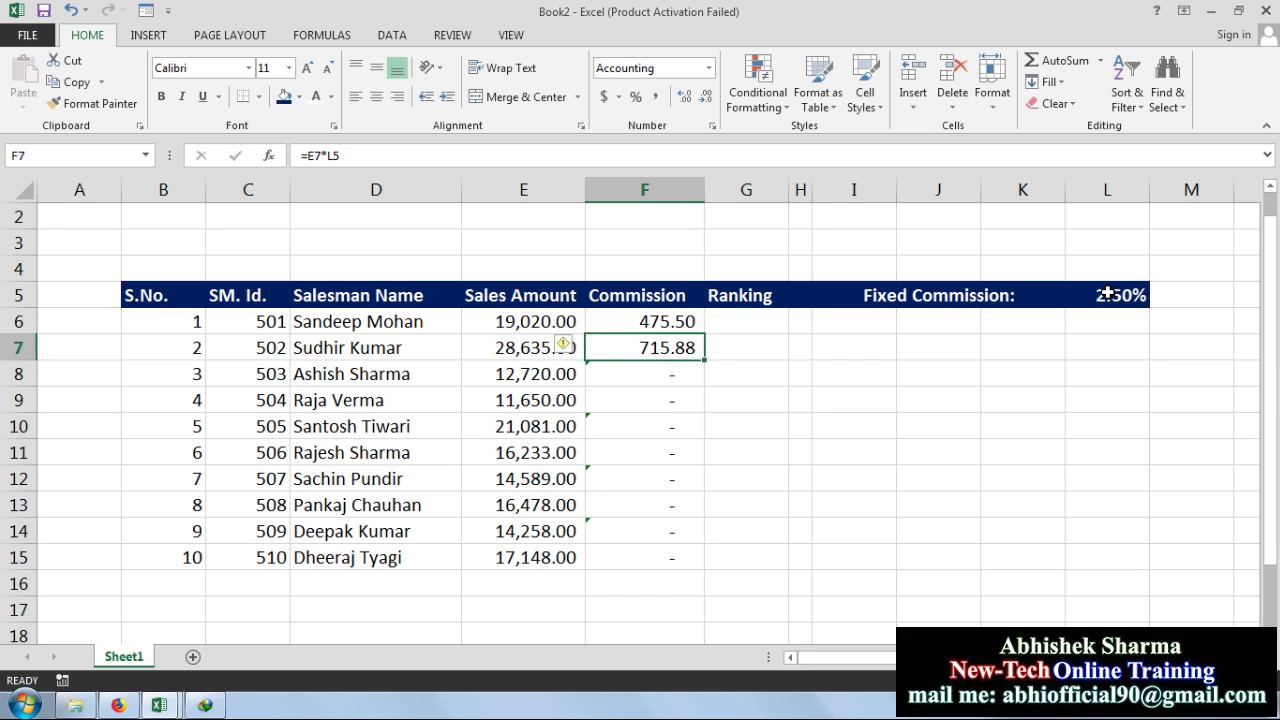
Review the absolute reference in F6 and copy its commission formula down through F15.
{"action": "left_click", "coordinate": [662, 315]}
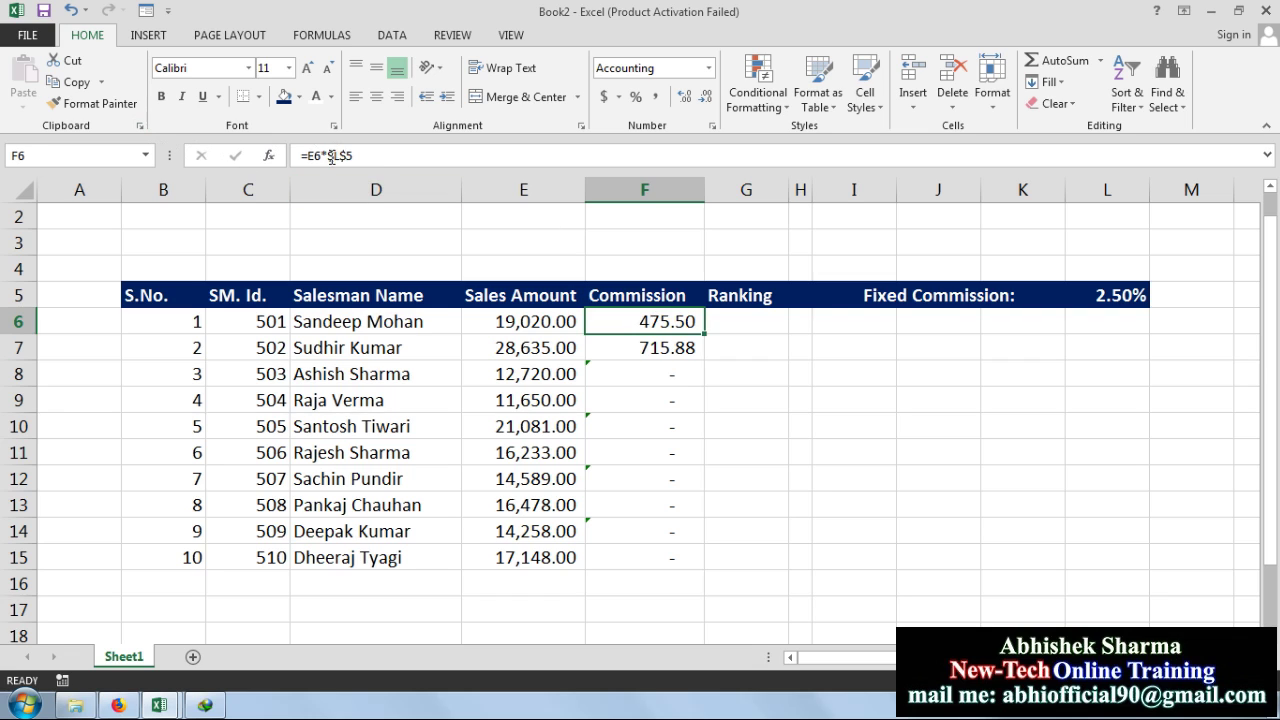
{"action": "left_click_drag", "start_coordinate": [328, 157], "coordinate": [355, 157]}
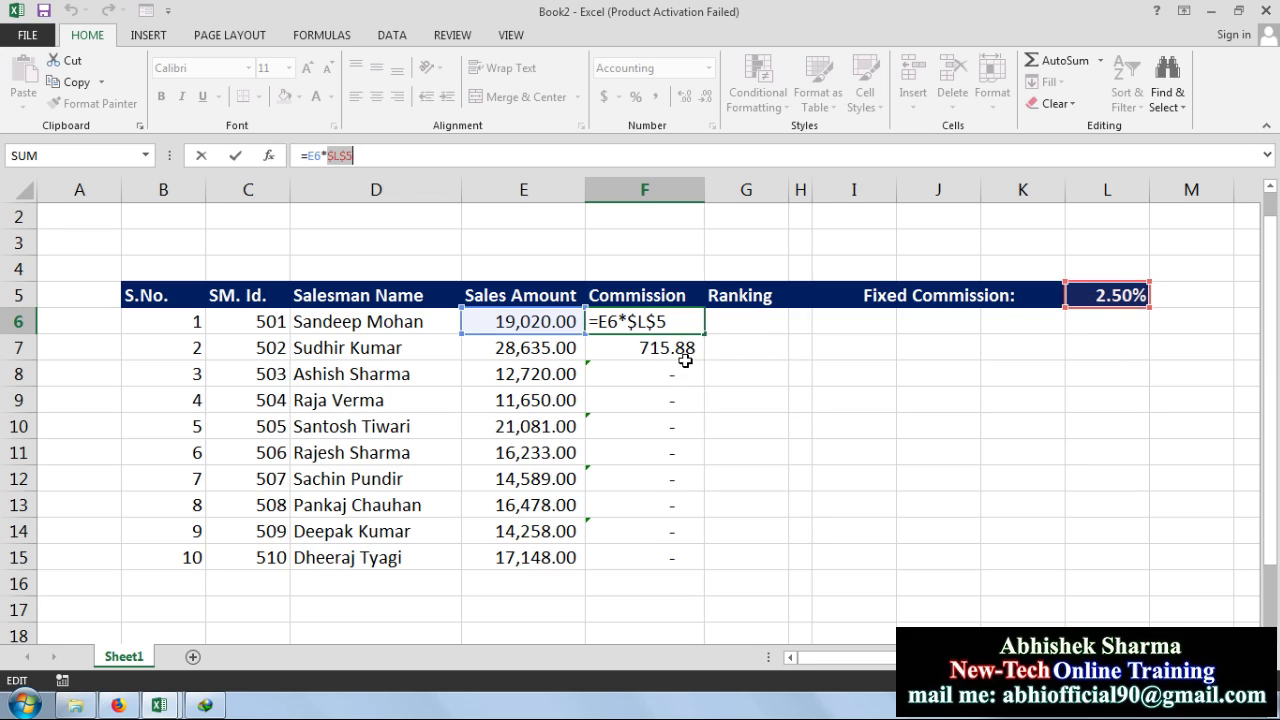
{"action": "key", "text": "Return"}
{"action": "key", "text": "Up"}
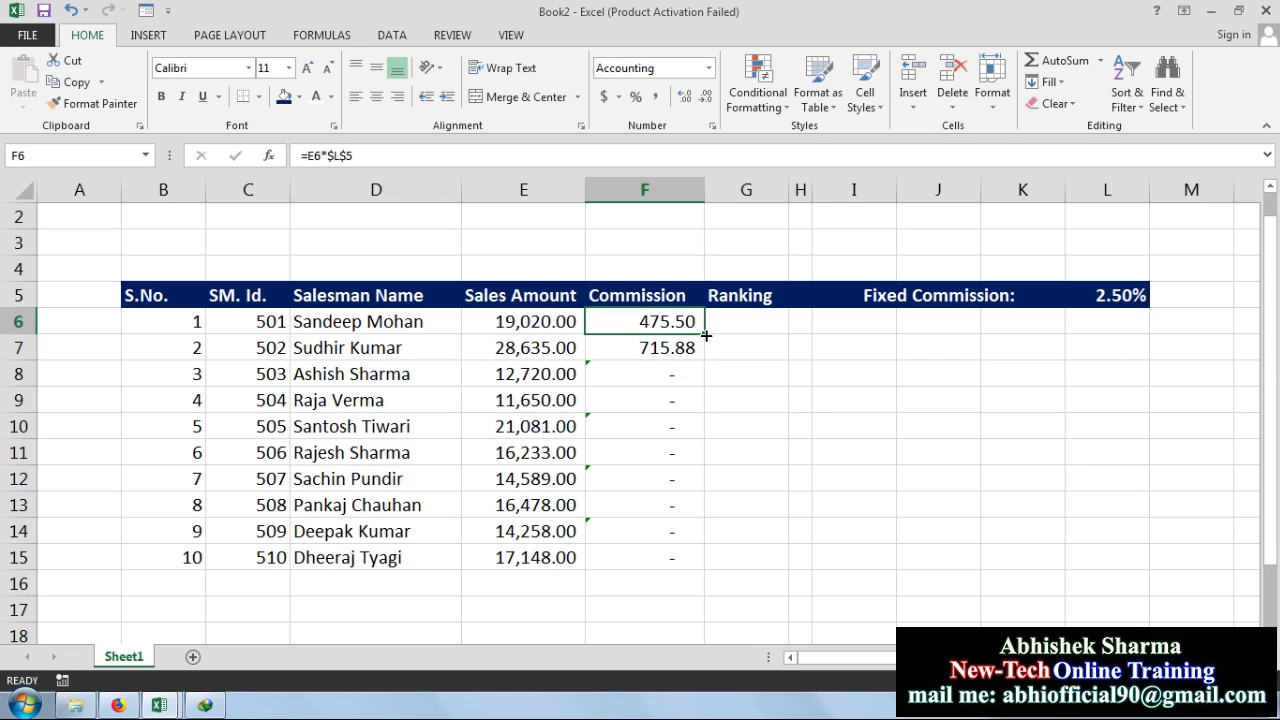
{"action": "left_click_drag", "start_coordinate": [706, 336], "coordinate": [698, 567]}
Examine the copied commission formulas in column F to check which cells they refer to.
{"action": "left_click", "coordinate": [622, 320]}
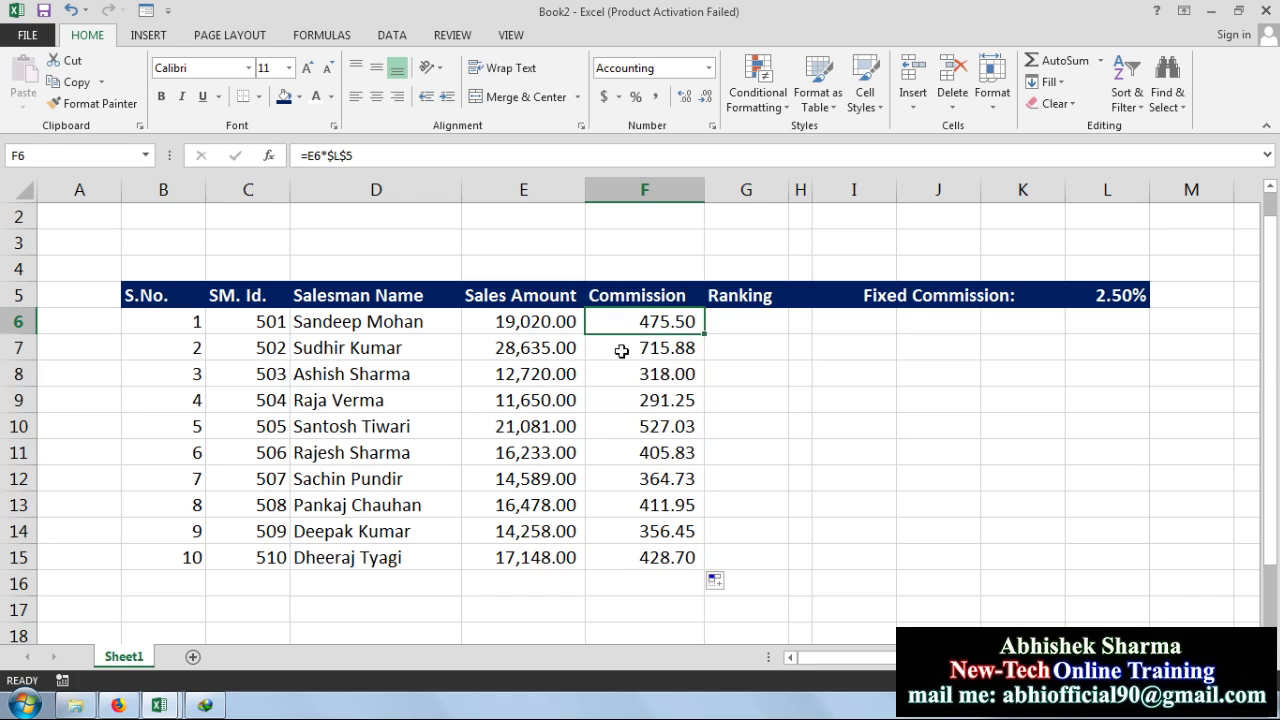
{"action": "left_click", "coordinate": [622, 351]}
{"action": "left_click", "coordinate": [620, 399]}
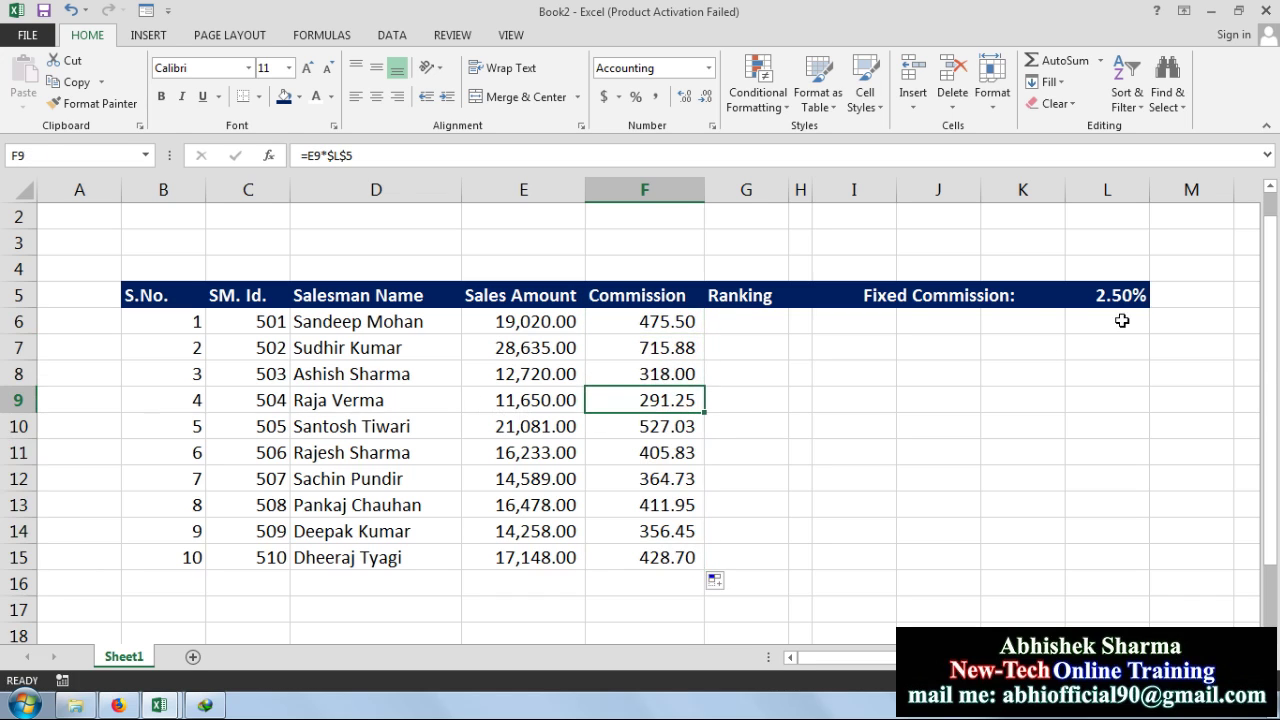
{"action": "left_click", "coordinate": [638, 355]}
{"action": "double_click", "coordinate": [657, 426]}
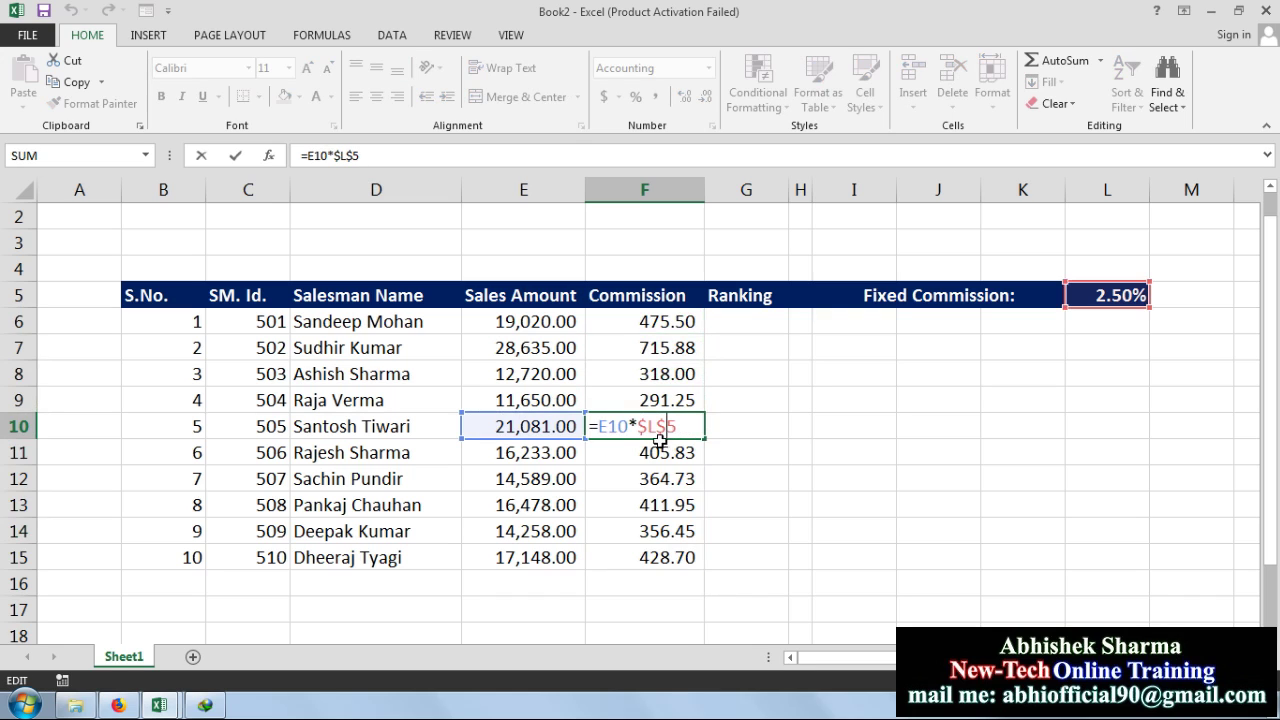
{"action": "left_click", "coordinate": [665, 465]}
{"action": "double_click", "coordinate": [665, 466]}
{"action": "double_click", "coordinate": [666, 530]}
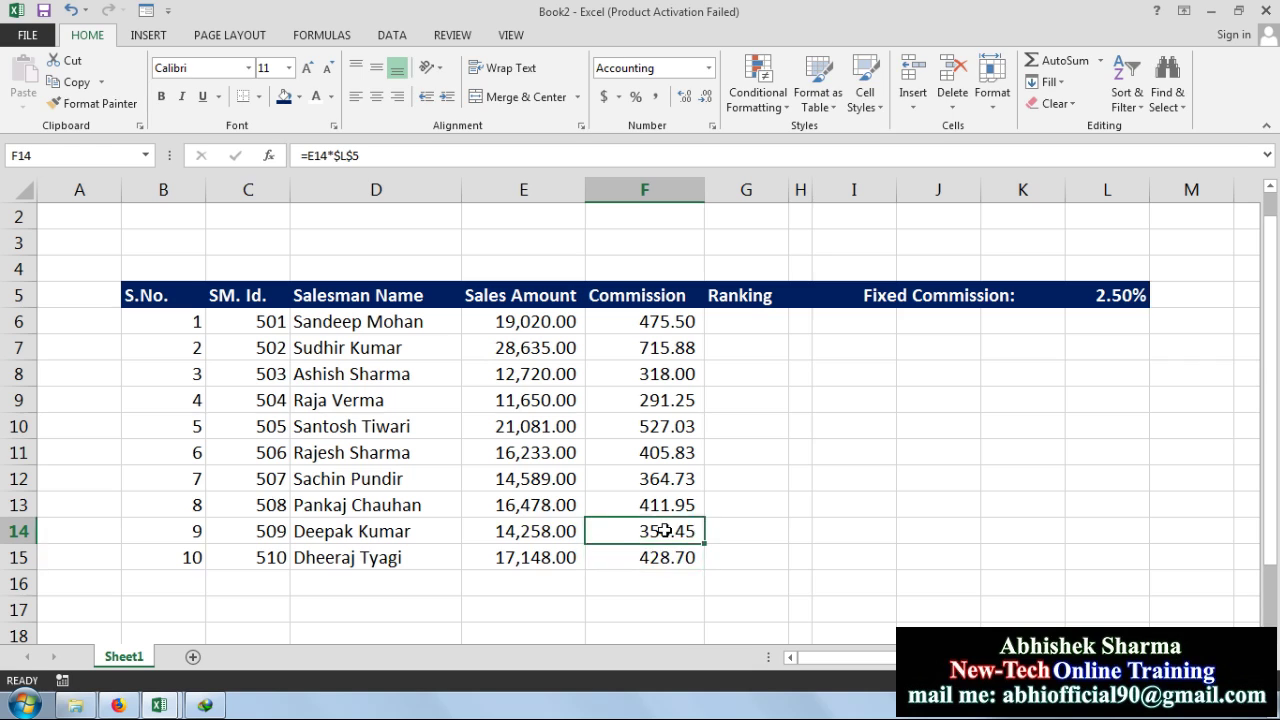
{"action": "left_click", "coordinate": [680, 450]}
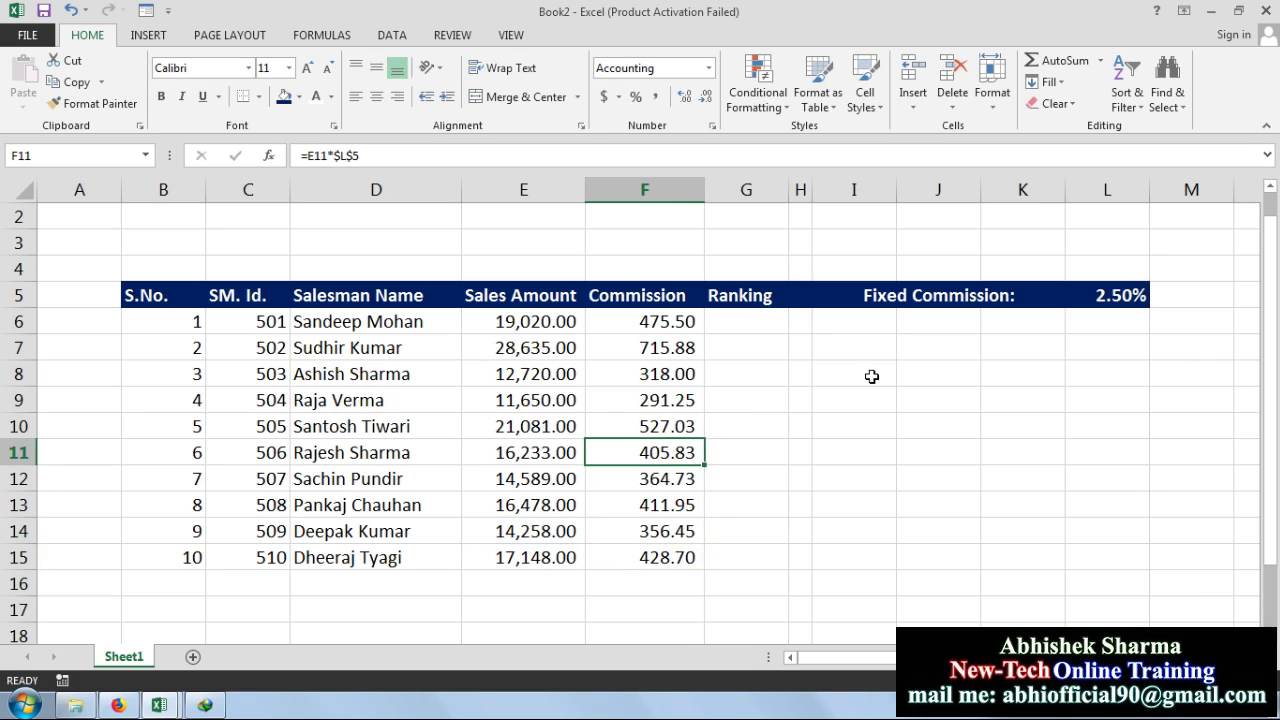
Enter =RANK(F6,F6:F15,0) in G6 to rank the commission in descending order, and copy the formula down through G15.
{"action": "left_click", "coordinate": [774, 325]}
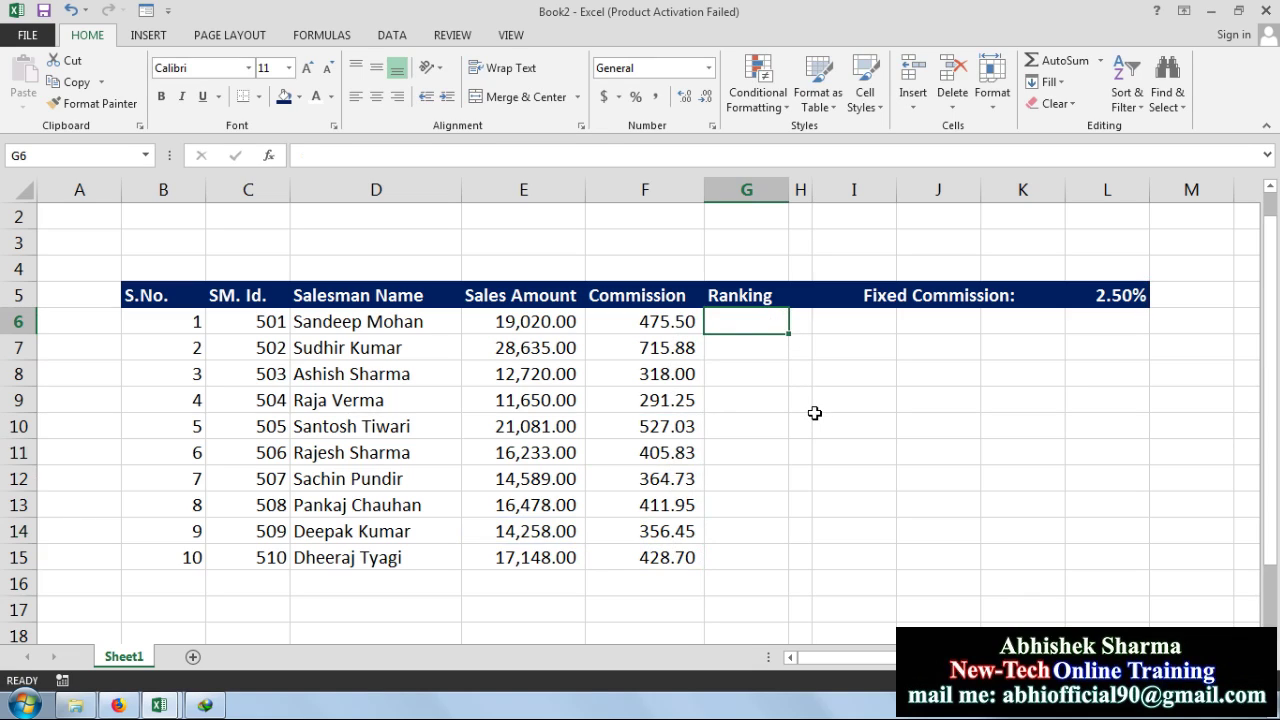
{"action": "type", "text": "=ra"}
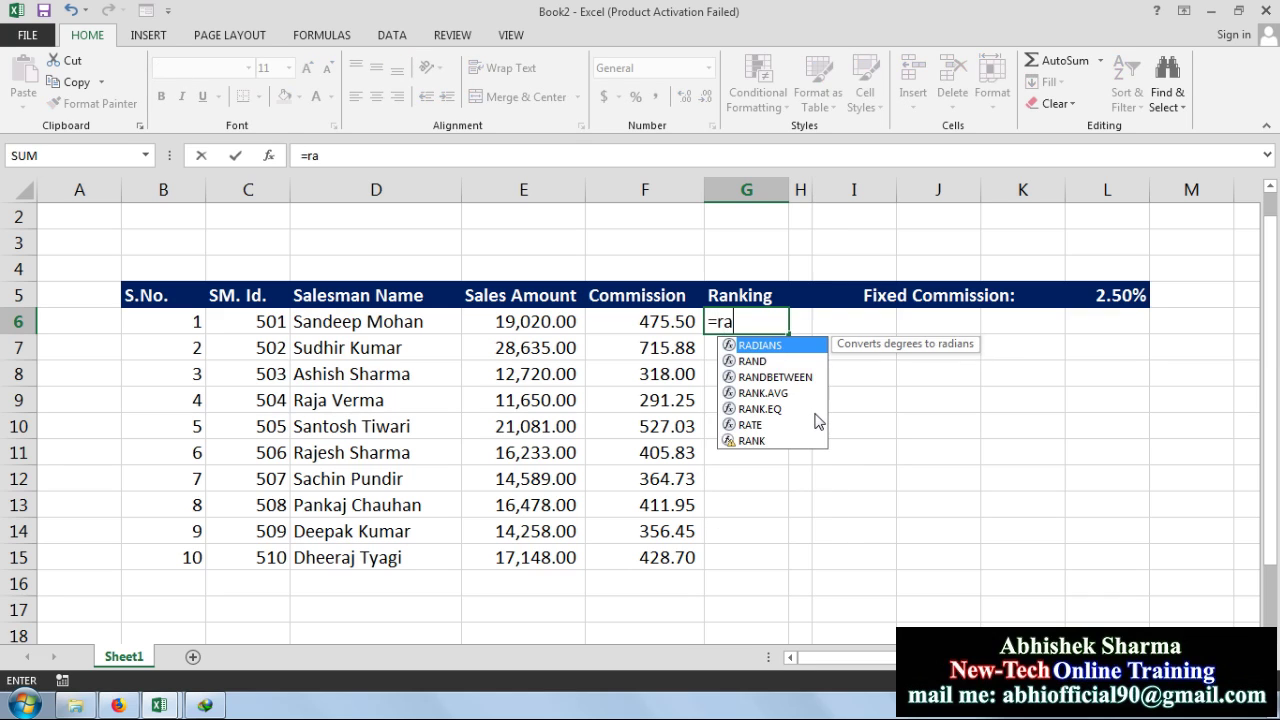
{"action": "type", "text": "nk"}
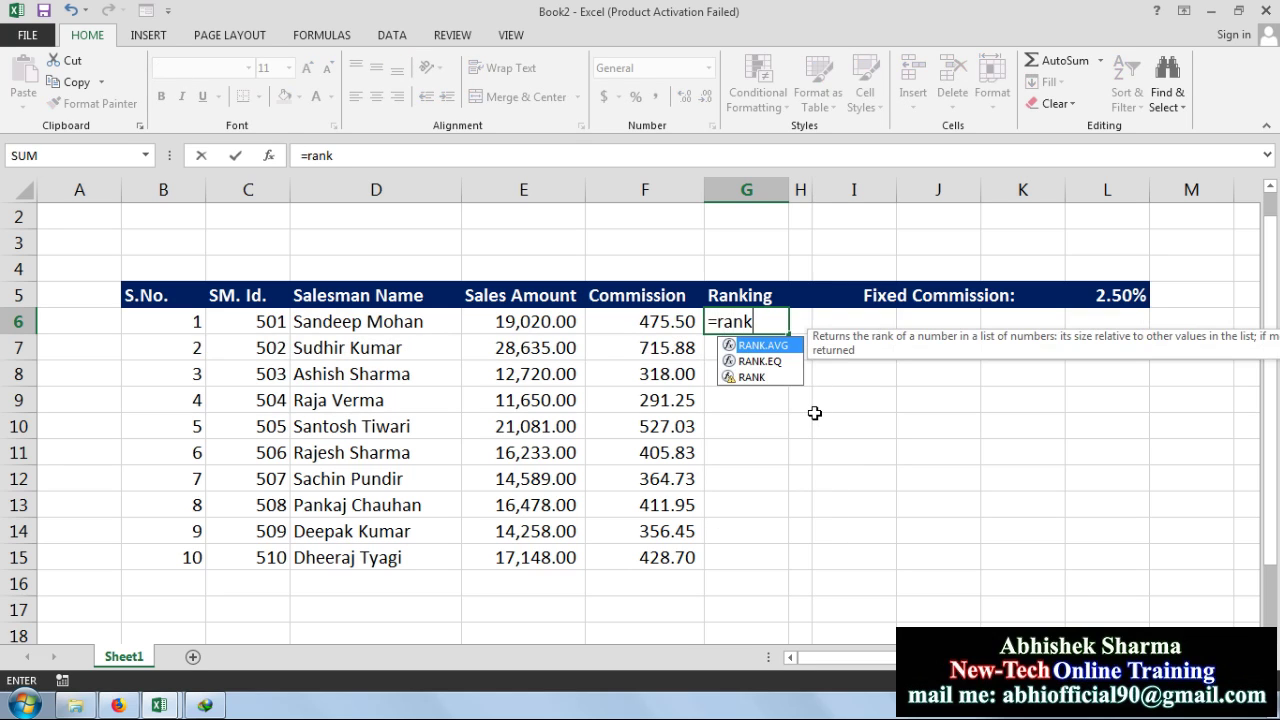
{"action": "type", "text": "("}
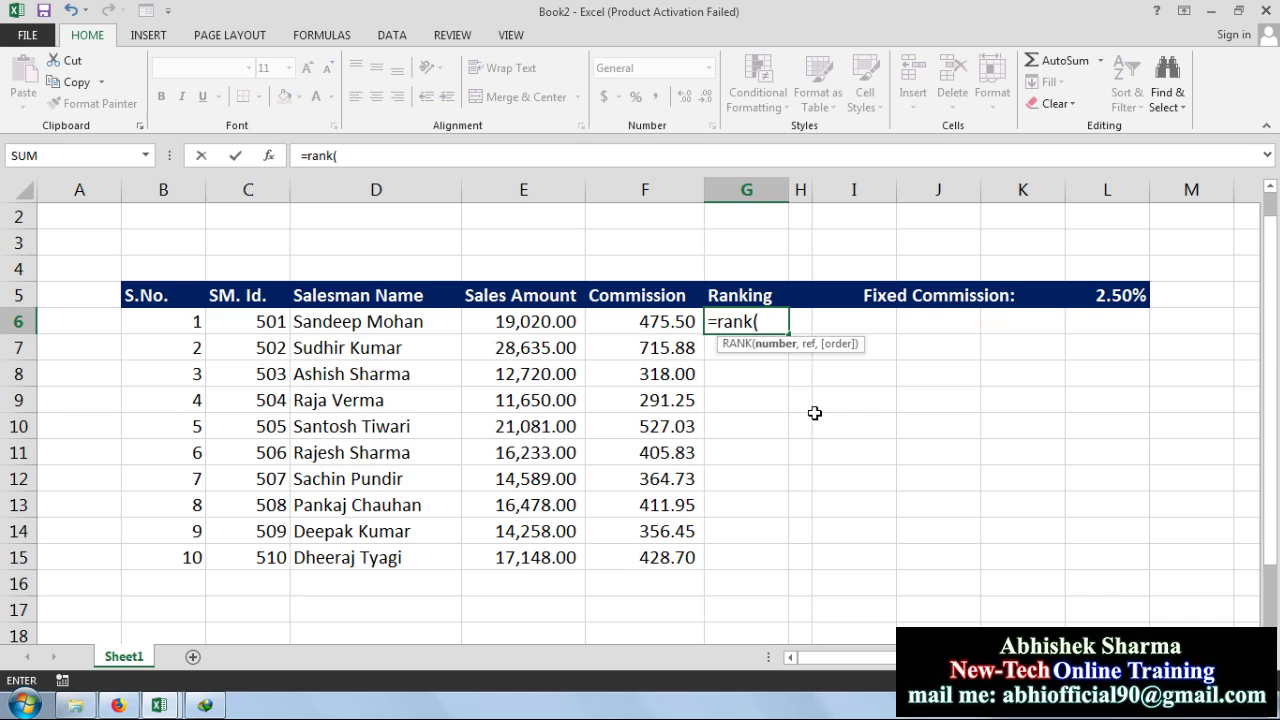
{"action": "left_click", "coordinate": [648, 321]}
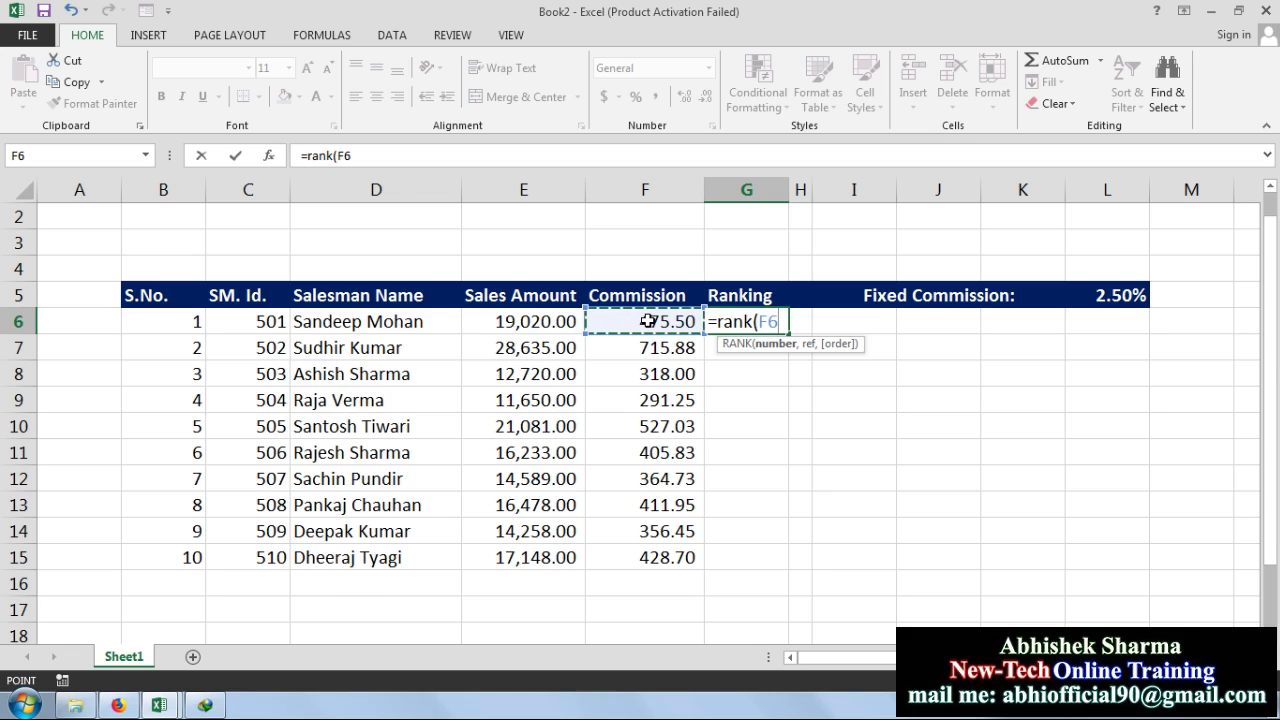
{"action": "type", "text": ","}
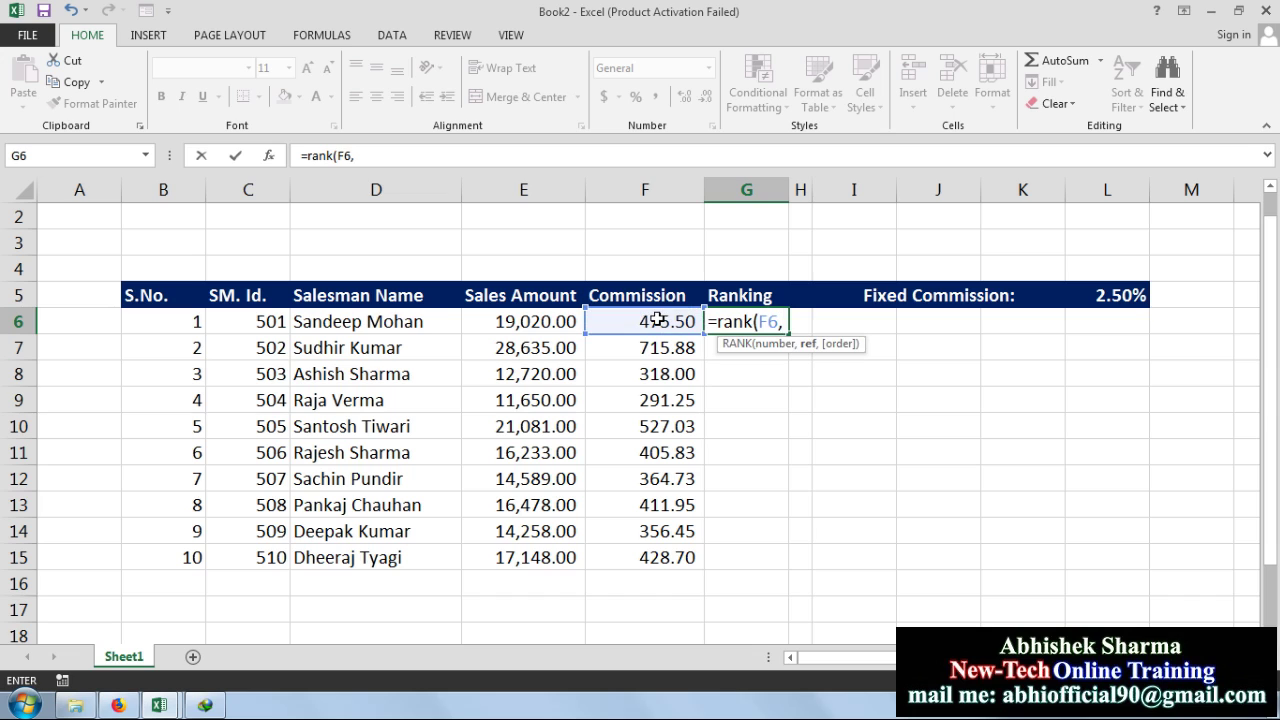
{"action": "left_click_drag", "start_coordinate": [657, 320], "coordinate": [657, 555]}
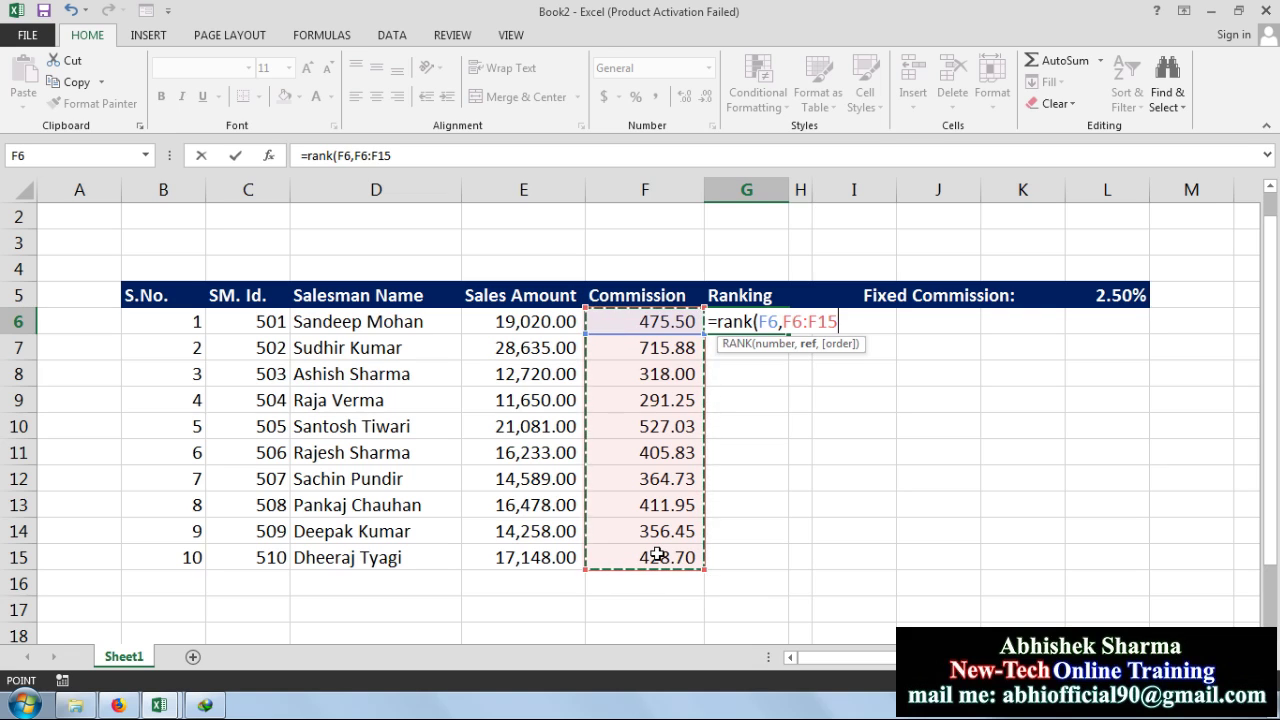
{"action": "type", "text": ",0"}
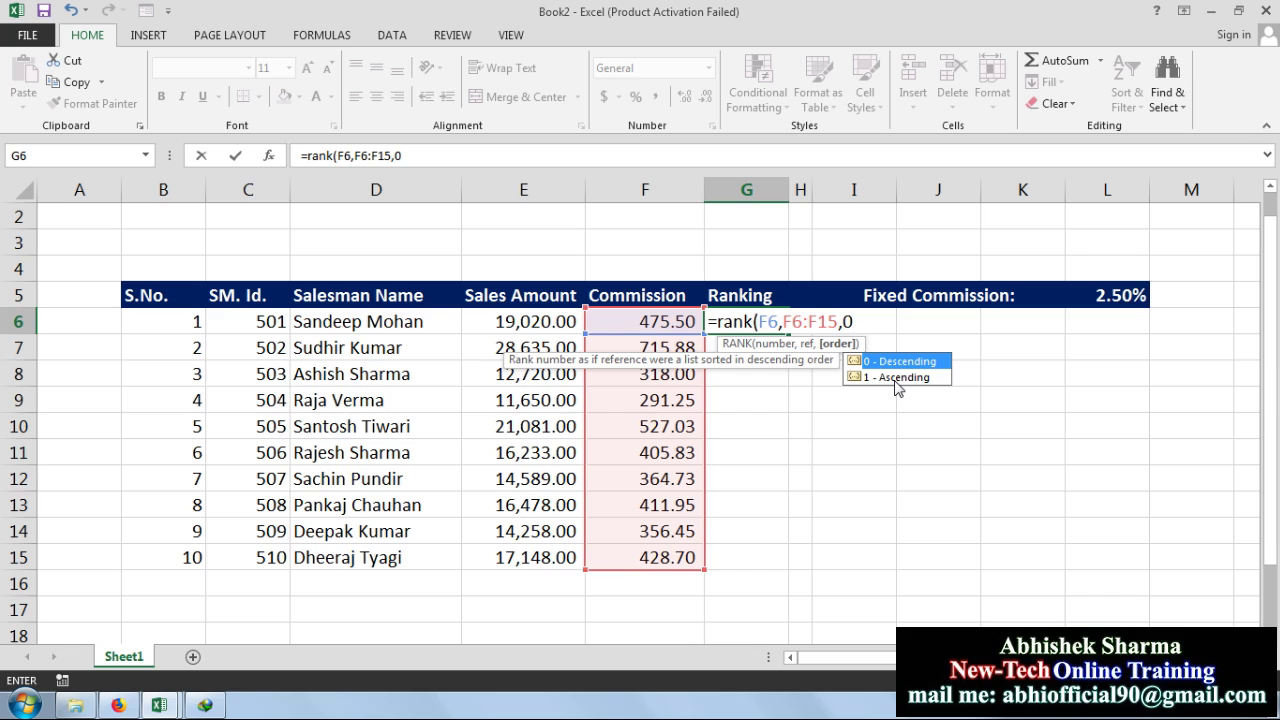
{"action": "type", "text": ")"}
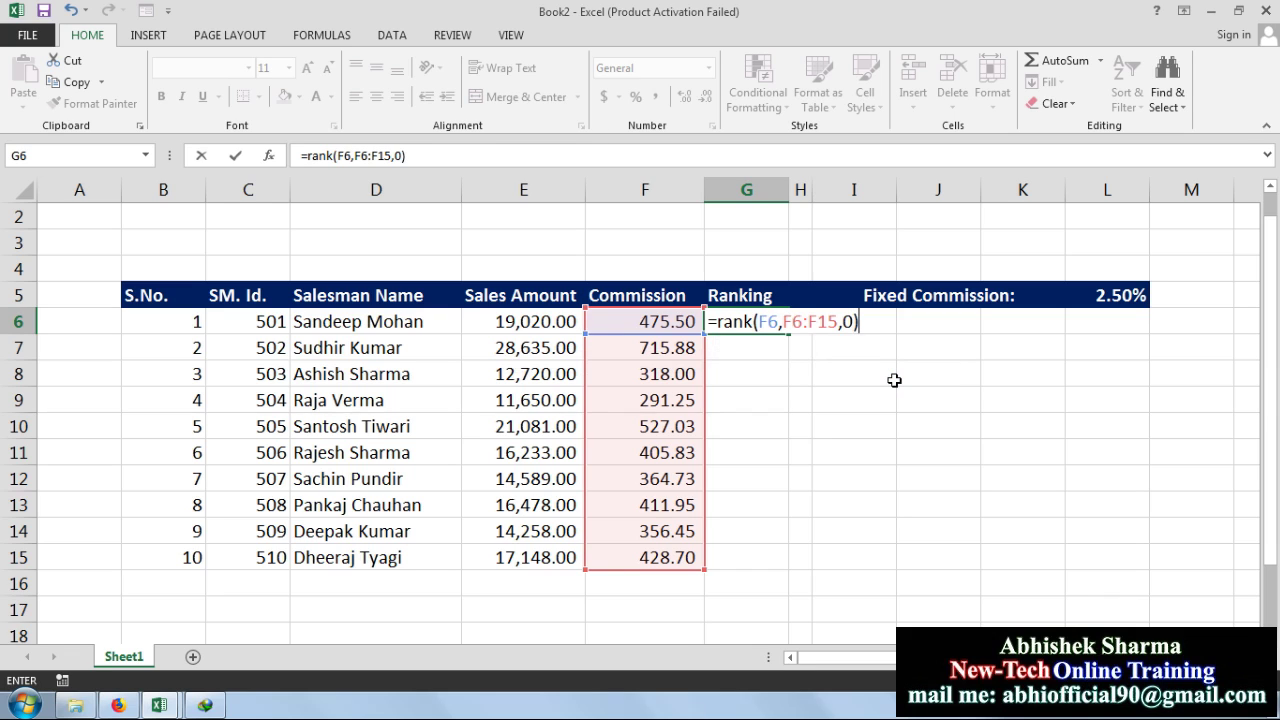
{"action": "key", "text": "Return"}
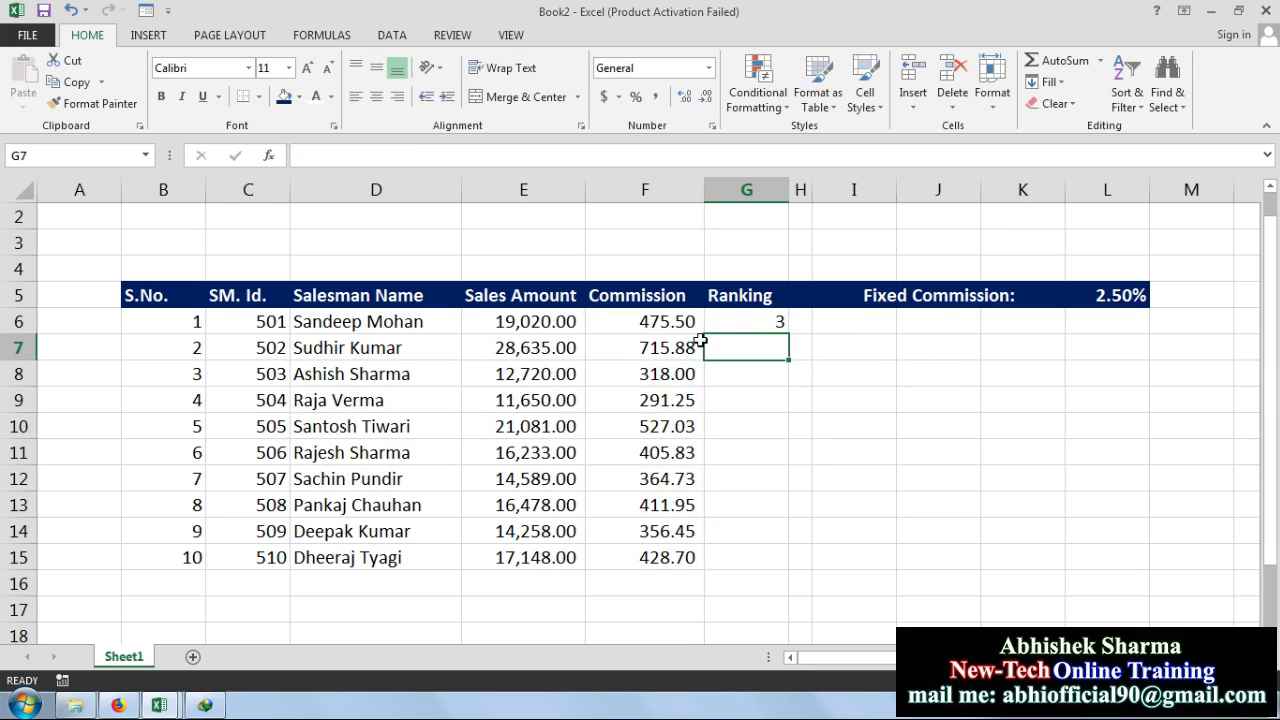
{"action": "left_click", "coordinate": [748, 322]}
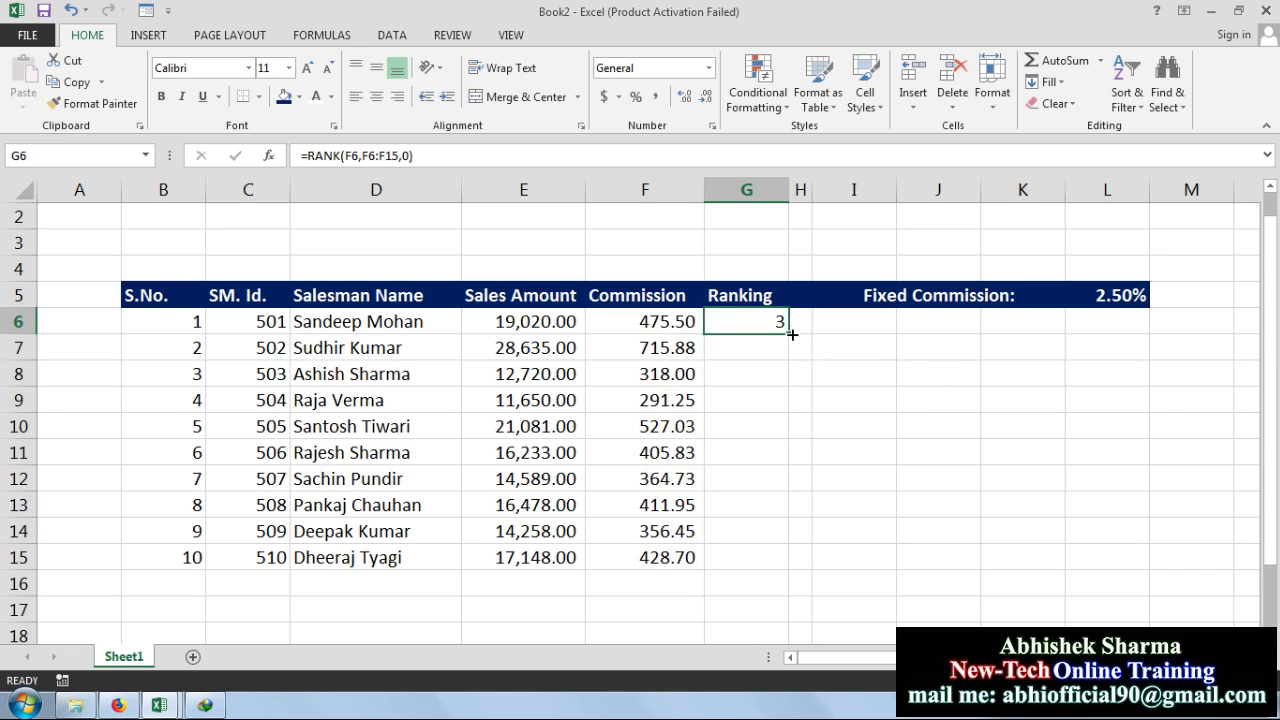
{"action": "left_click_drag", "start_coordinate": [791, 334], "coordinate": [785, 567]}
Examine the copied ranking formulas in G6:G12 to check which ranges they refer to.
{"action": "left_click", "coordinate": [772, 347]}
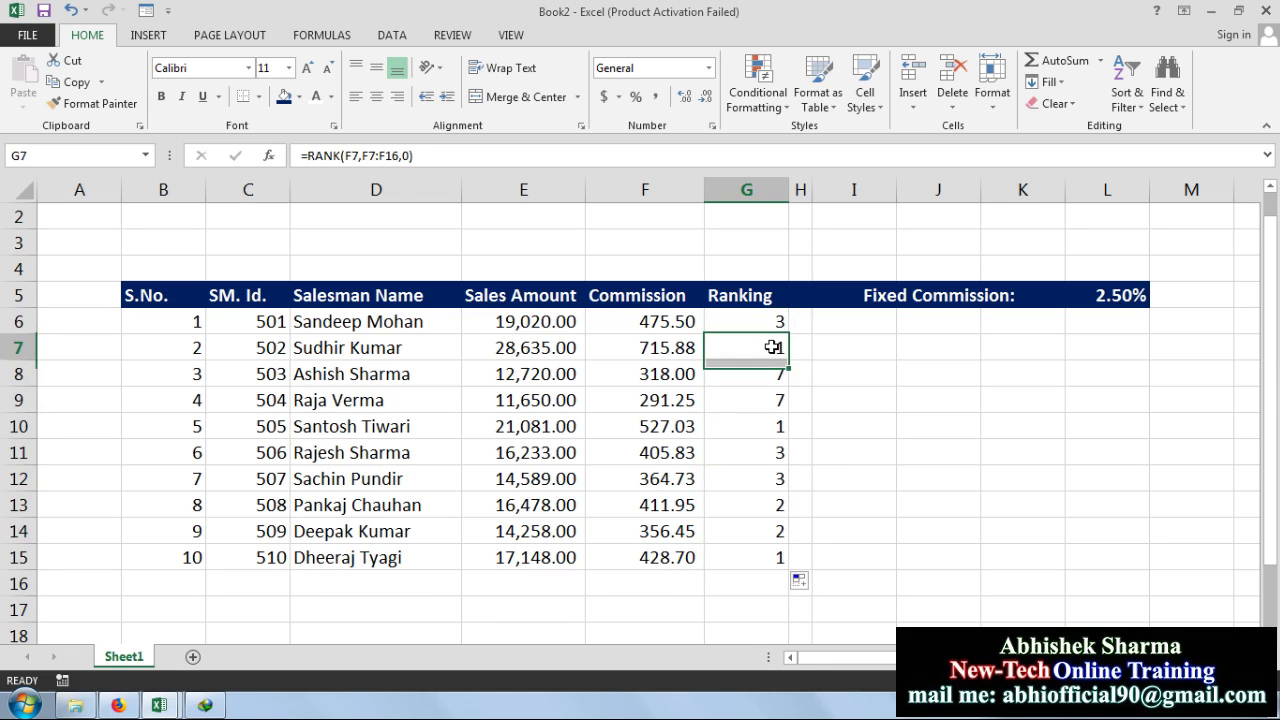
{"action": "left_click", "coordinate": [773, 327]}
{"action": "left_click", "coordinate": [770, 350]}
{"action": "left_click", "coordinate": [768, 374]}
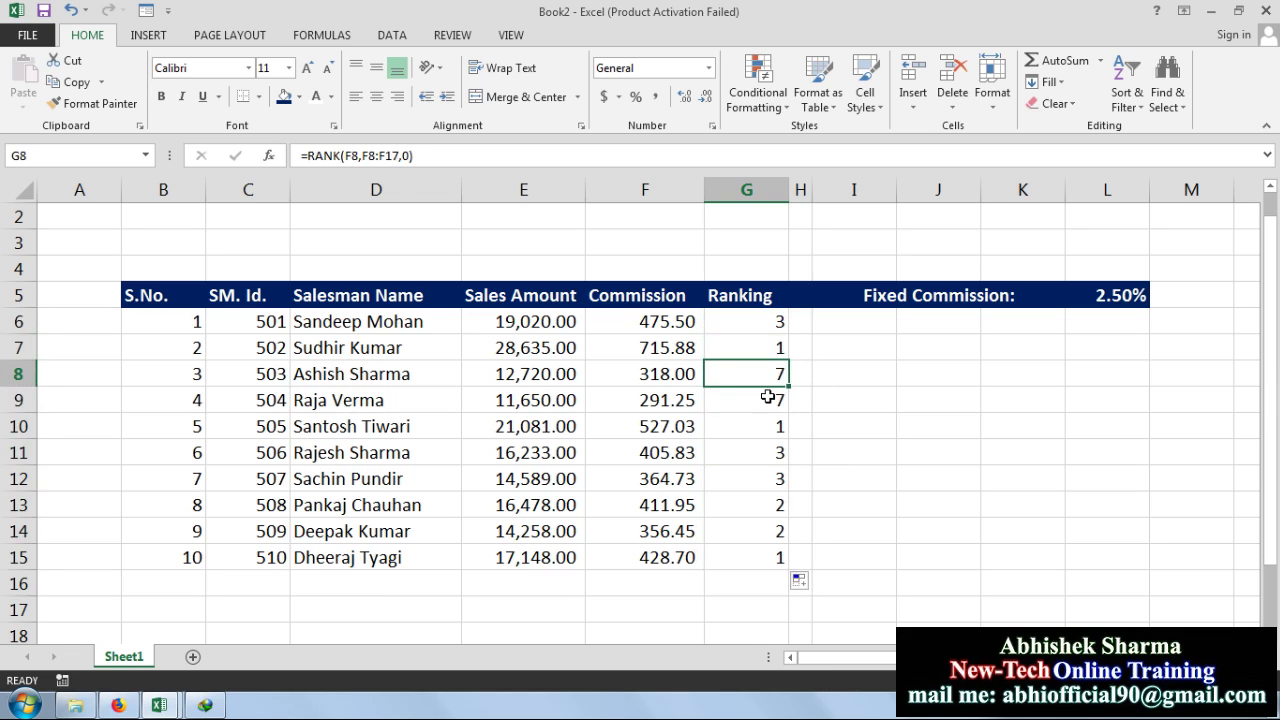
{"action": "left_click", "coordinate": [768, 400]}
{"action": "left_click", "coordinate": [769, 428]}
{"action": "left_click", "coordinate": [768, 455]}
{"action": "left_click", "coordinate": [766, 480]}
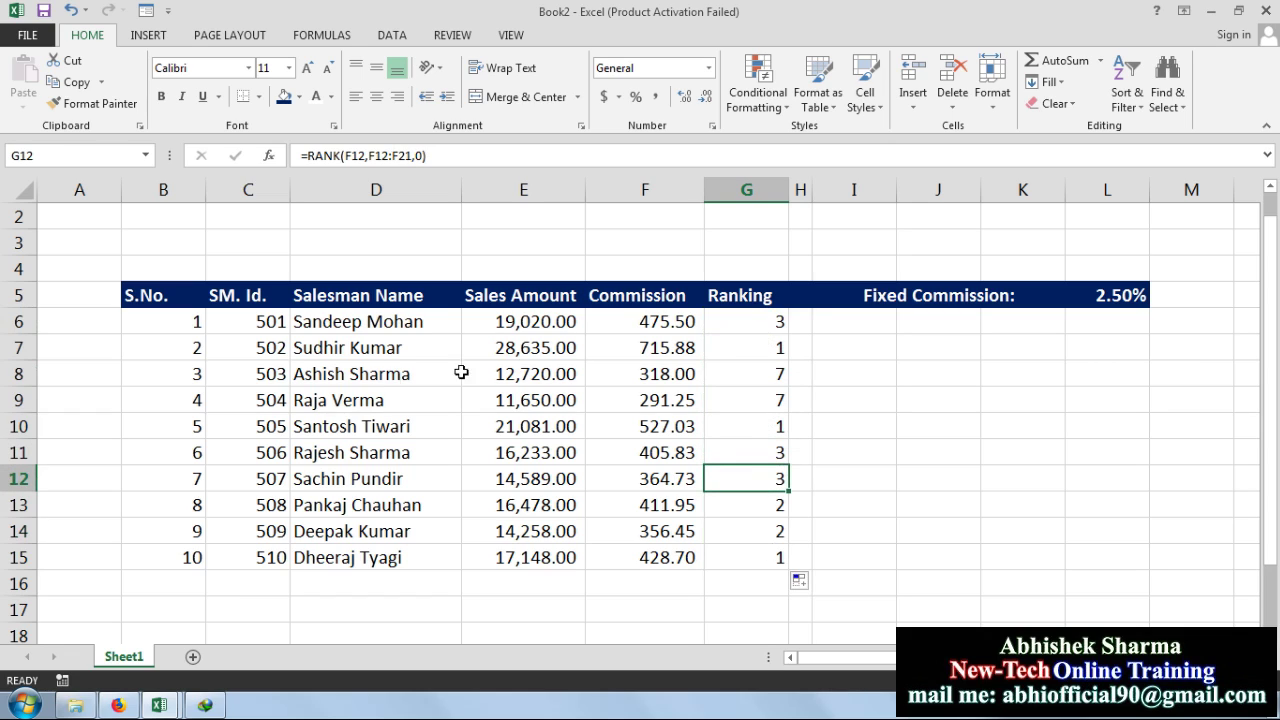
Clear the ranking formulas from G6:G16.
{"action": "left_click", "coordinate": [728, 317]}
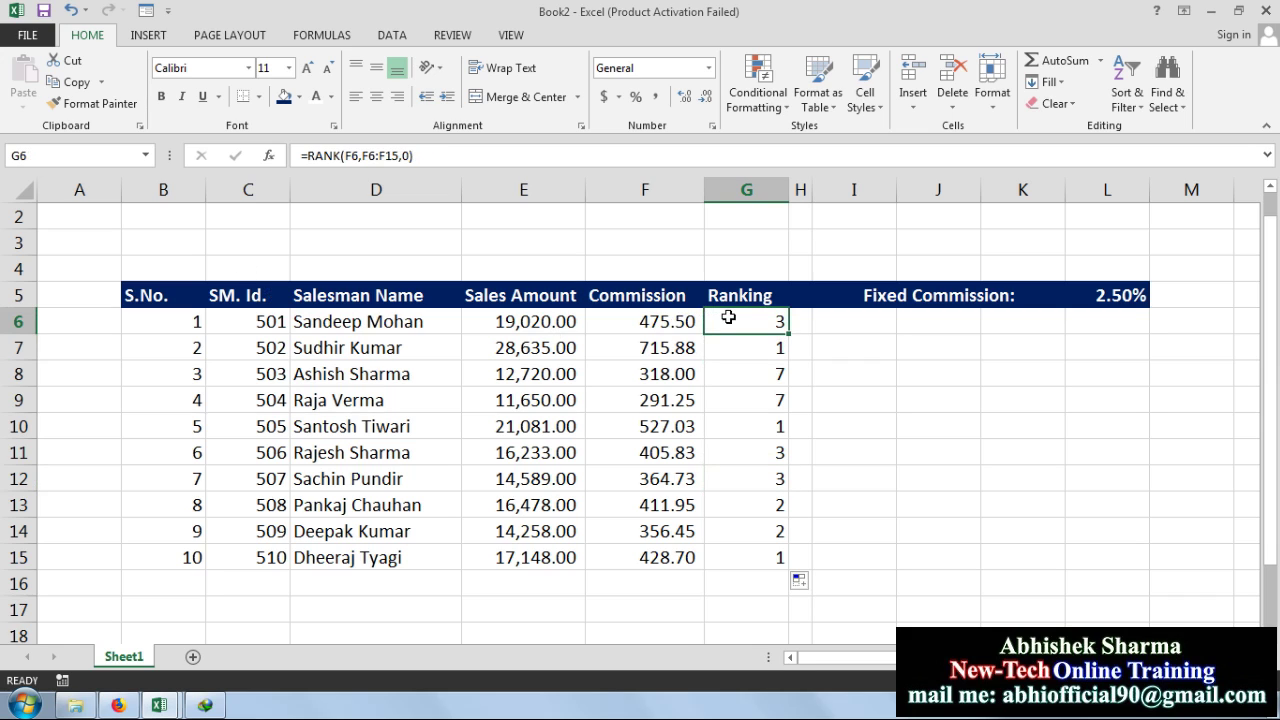
{"action": "left_click_drag", "start_coordinate": [740, 325], "coordinate": [745, 571]}
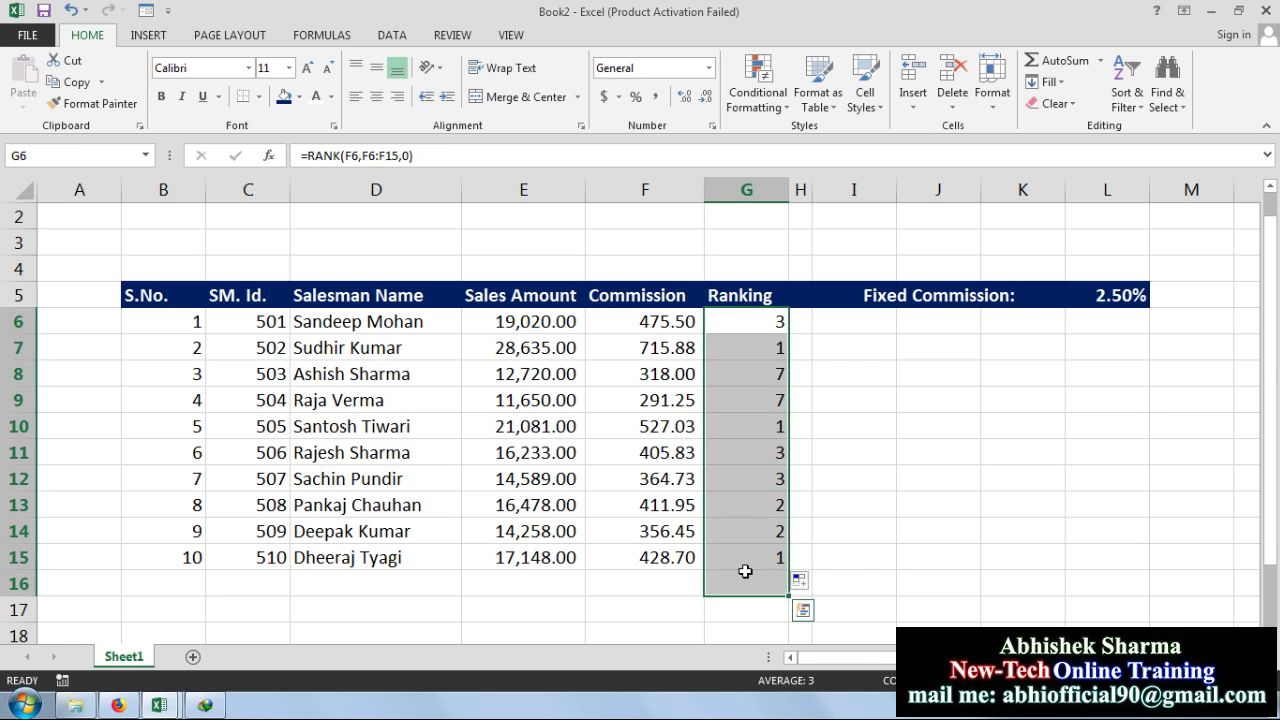
{"action": "key", "text": "Delete"}
Enter the formula =RANK(F6,F6:F15,0) in G6 to rank the first commission in descending order.
{"action": "type", "text": "="}
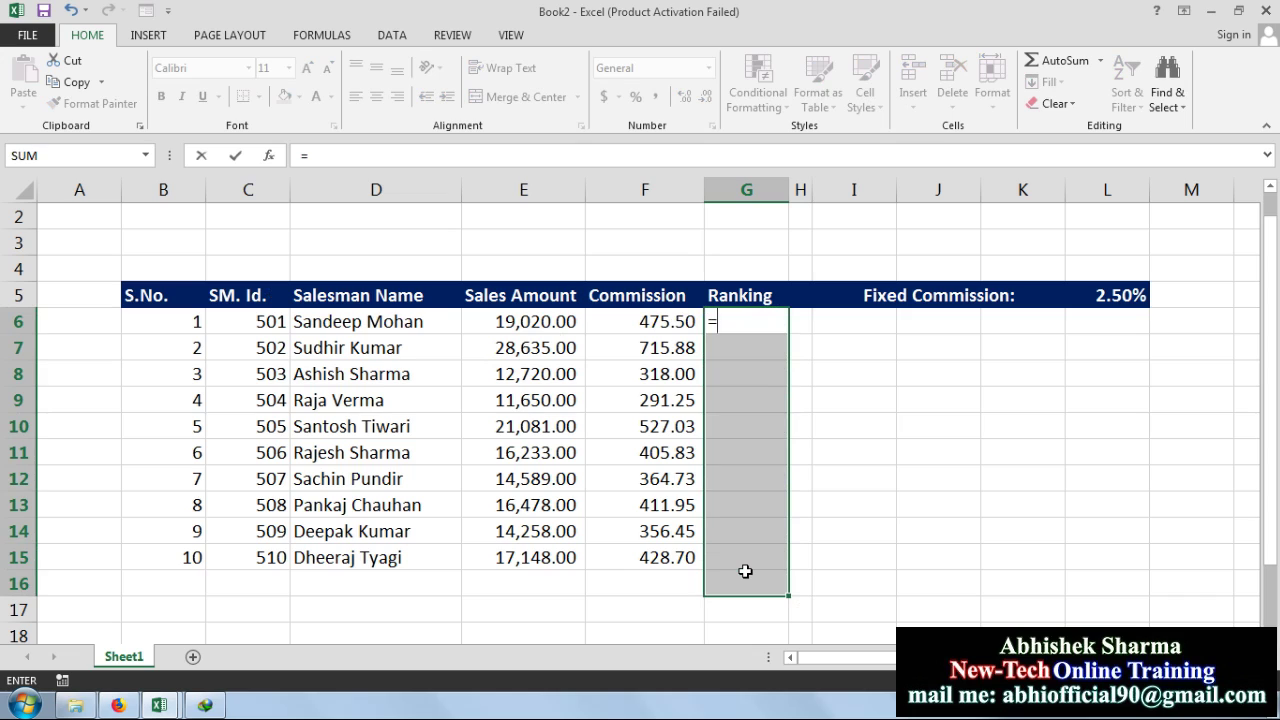
{"action": "type", "text": "rnk"}
{"action": "key", "text": "BackSpace"}
{"action": "type", "text": "an"}
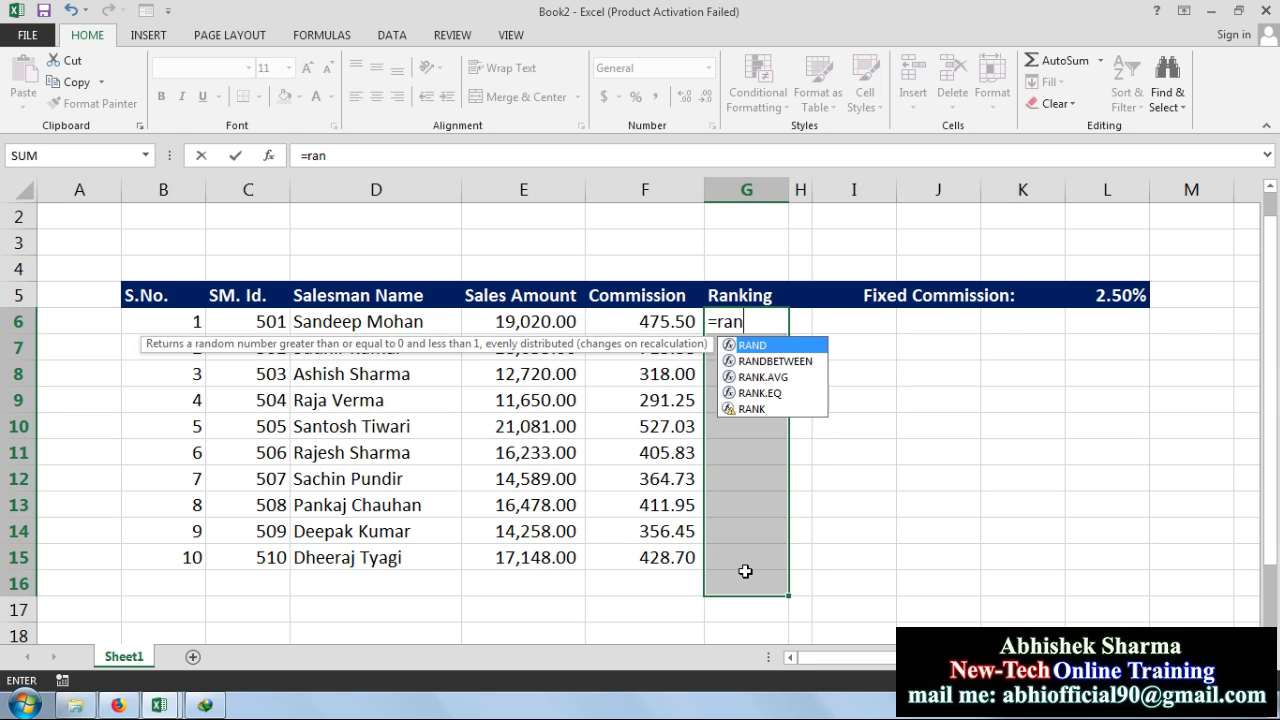
{"action": "type", "text": "k("}
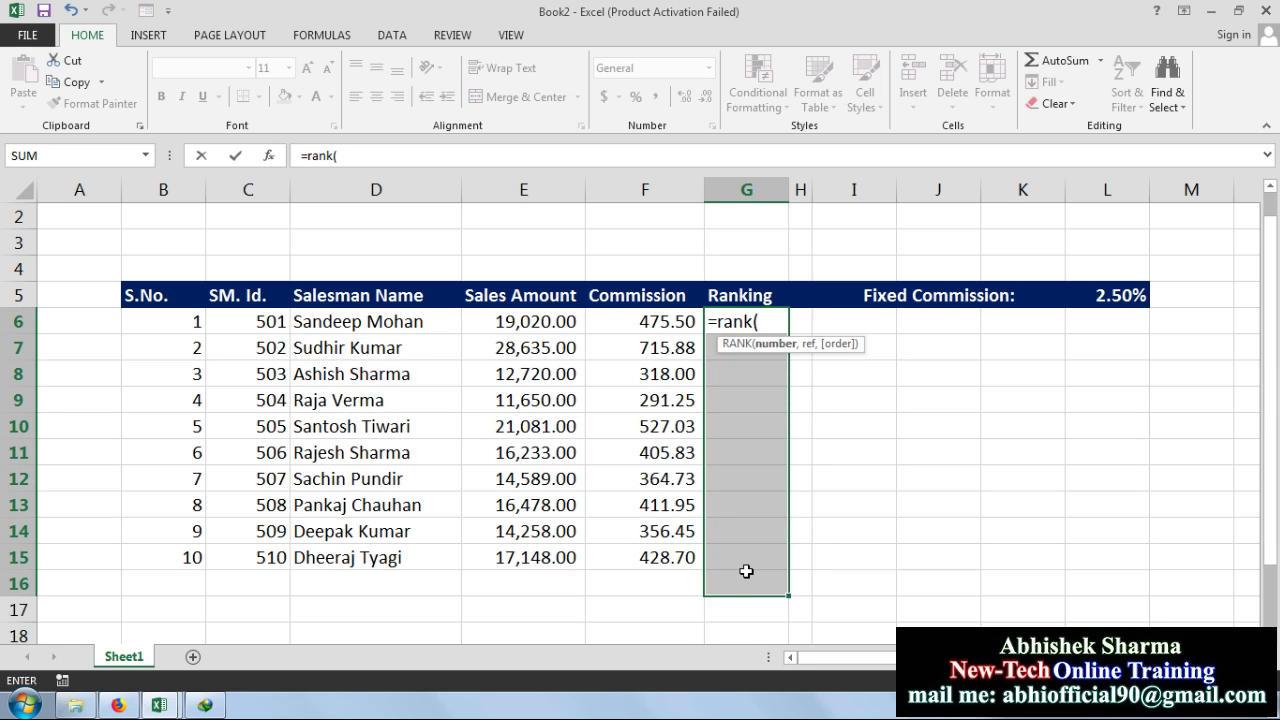
{"action": "left_click", "coordinate": [675, 324]}
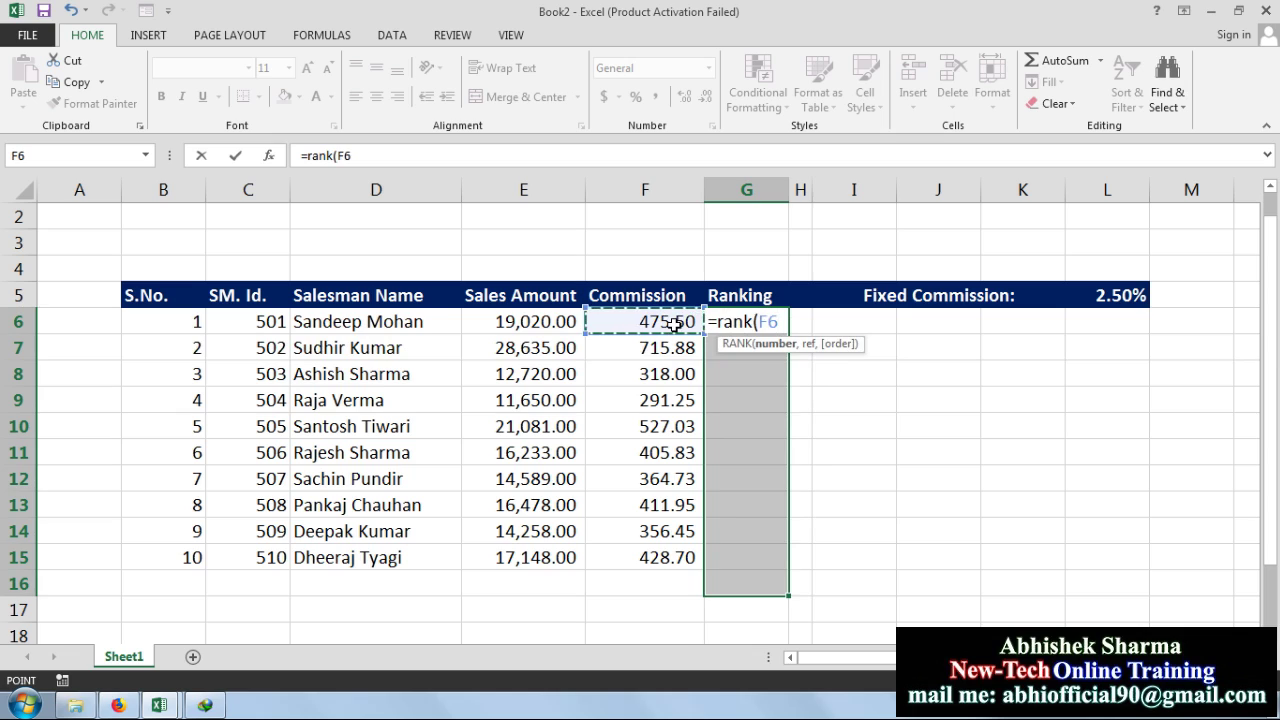
{"action": "type", "text": ","}
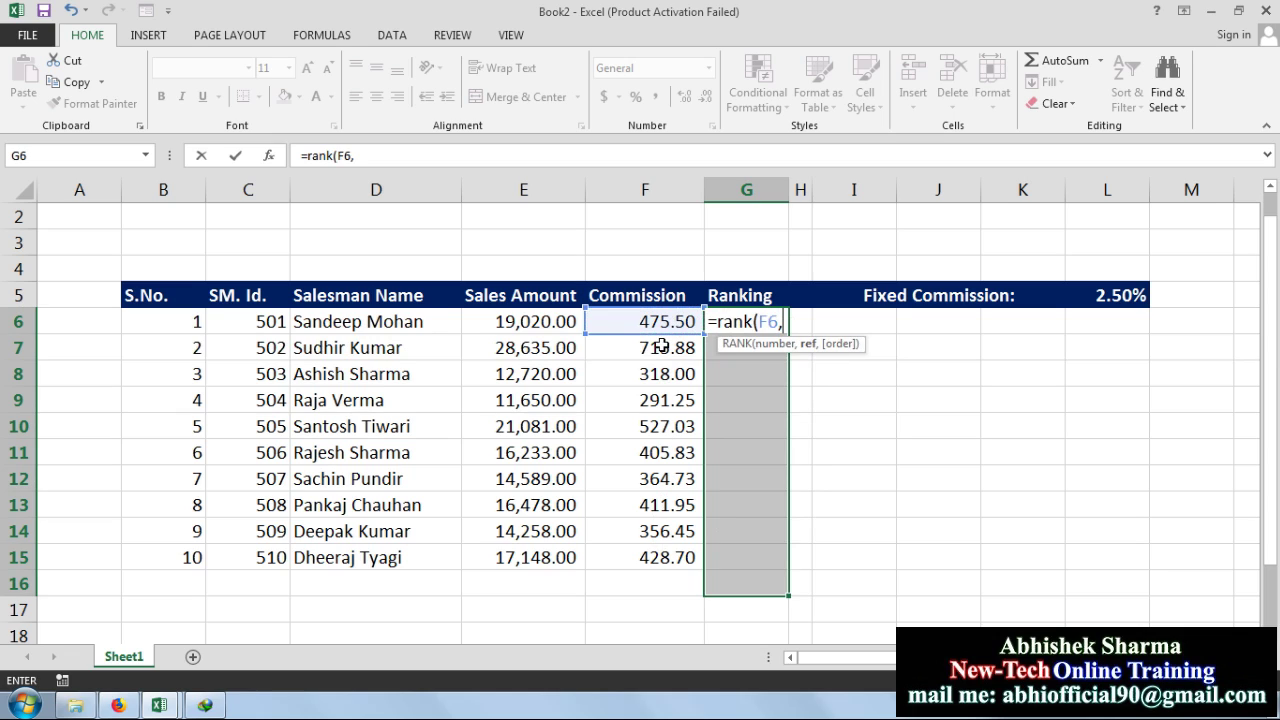
{"action": "left_click", "coordinate": [659, 325]}
{"action": "left_click_drag", "start_coordinate": [659, 325], "coordinate": [655, 557]}
{"action": "type", "text": ","}
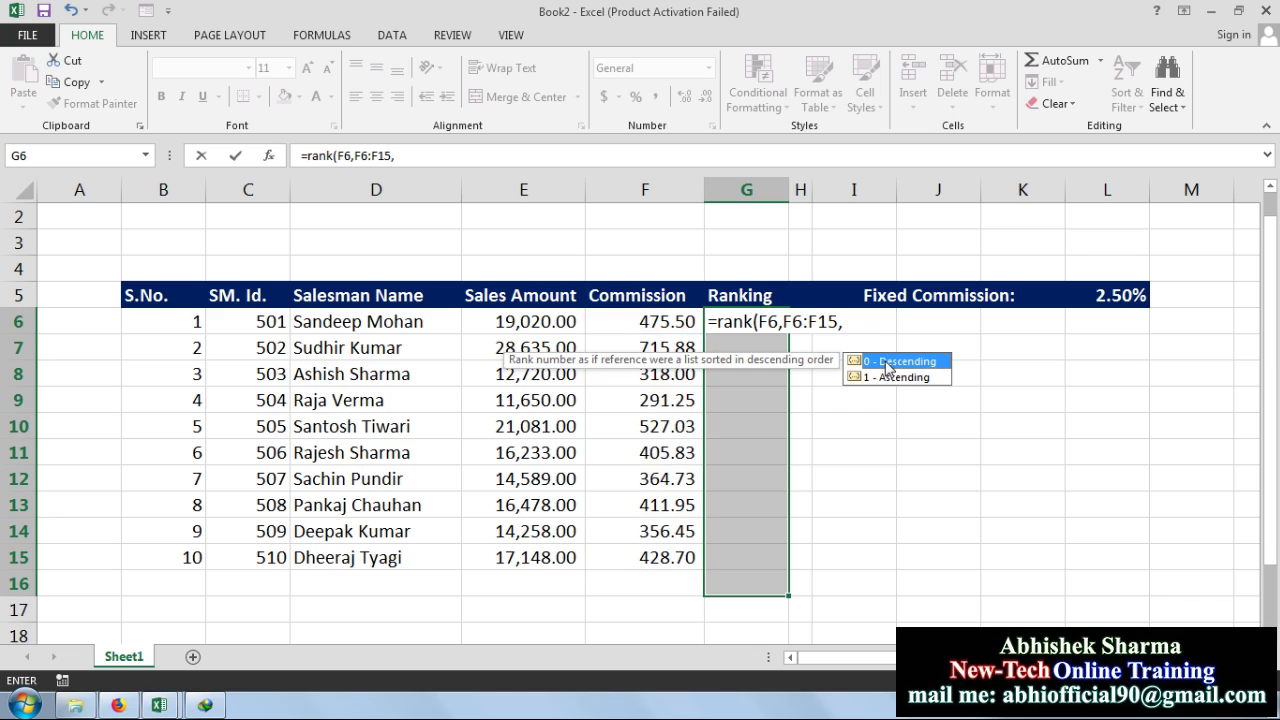
{"action": "left_click", "coordinate": [842, 321]}
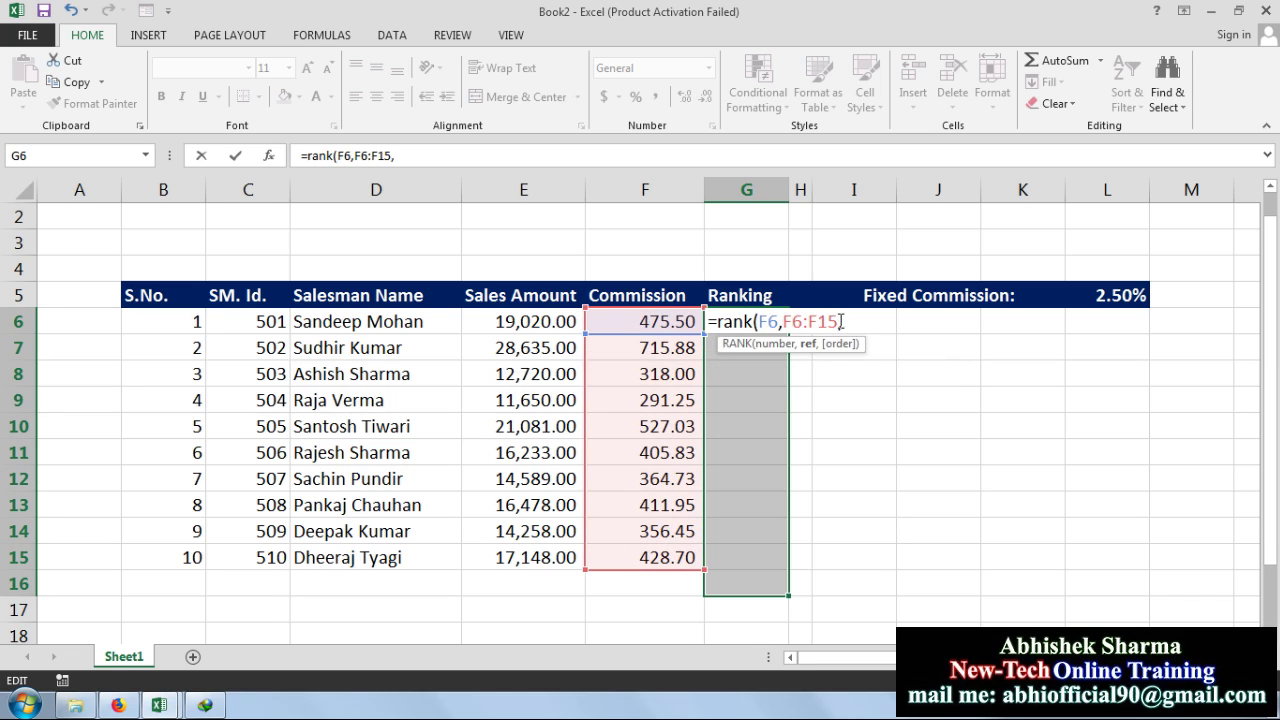
{"action": "key", "text": "Right"}
{"action": "type", "text": "0"}
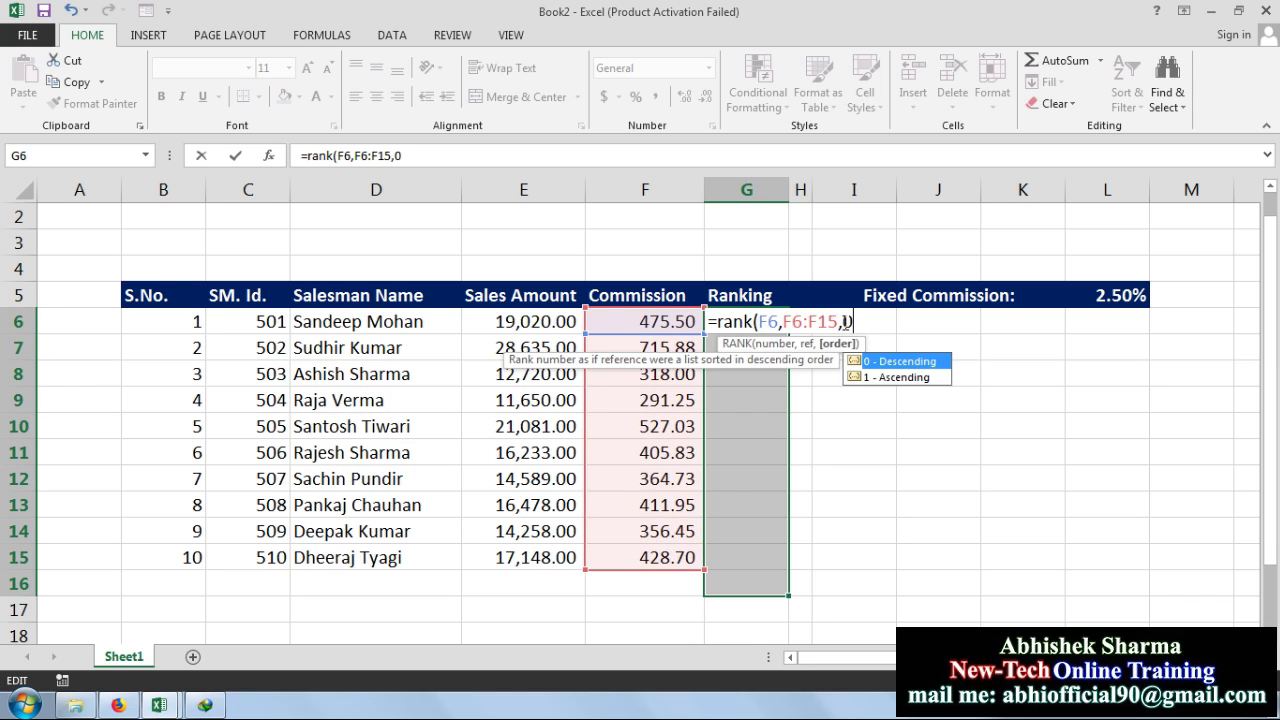
{"action": "key", "text": "Return"}
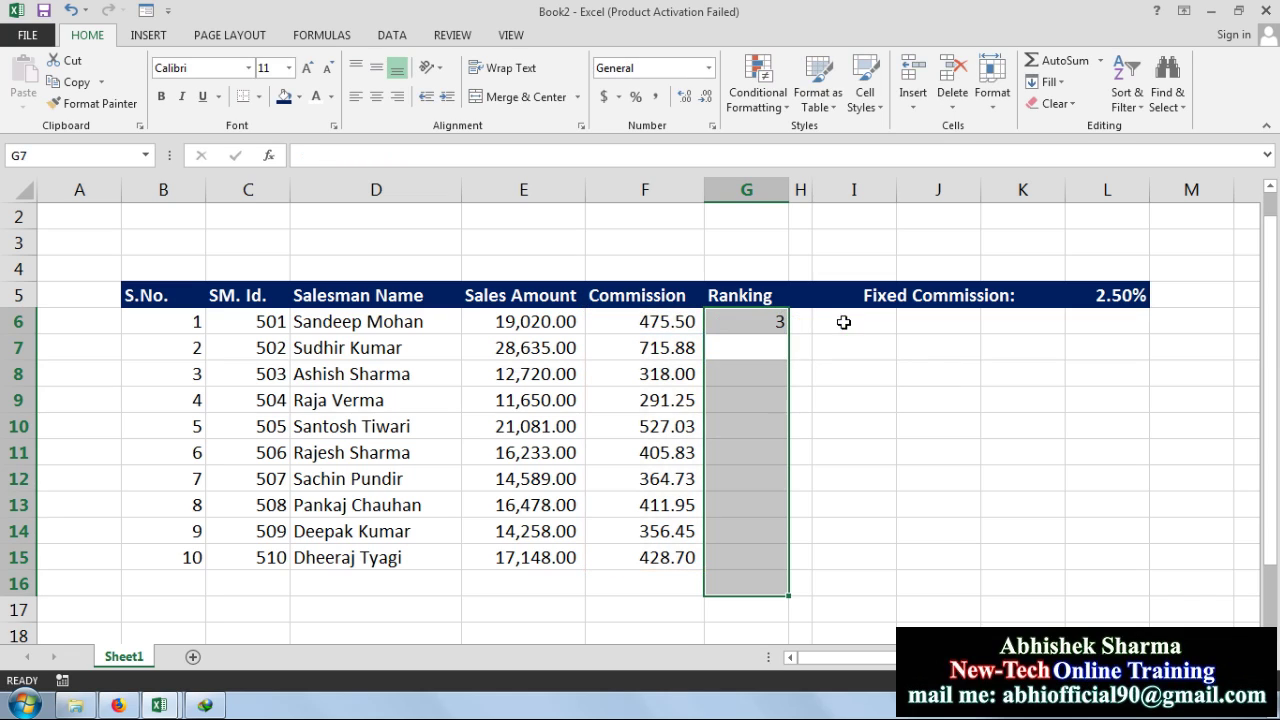
Copy the ranking formula from G6 down through G15.
{"action": "left_click", "coordinate": [737, 322]}
{"action": "left_click_drag", "start_coordinate": [790, 334], "coordinate": [786, 566]}
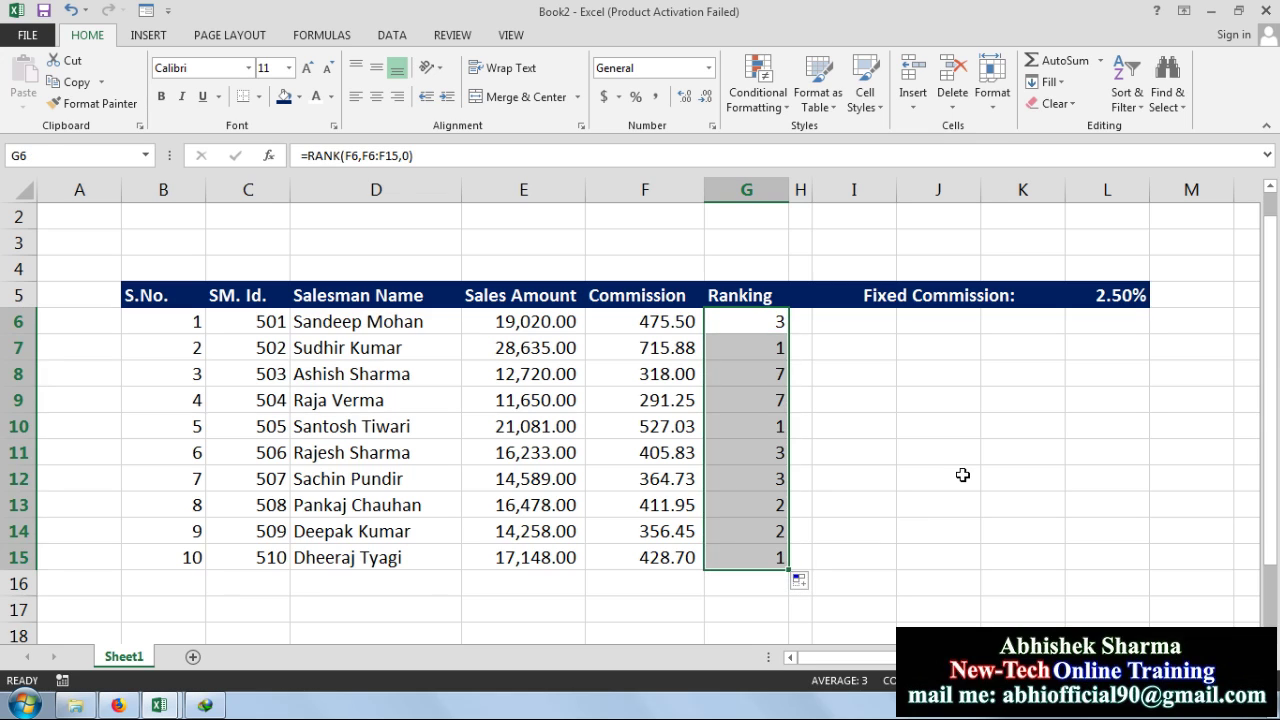
{"action": "left_click", "coordinate": [962, 475]}
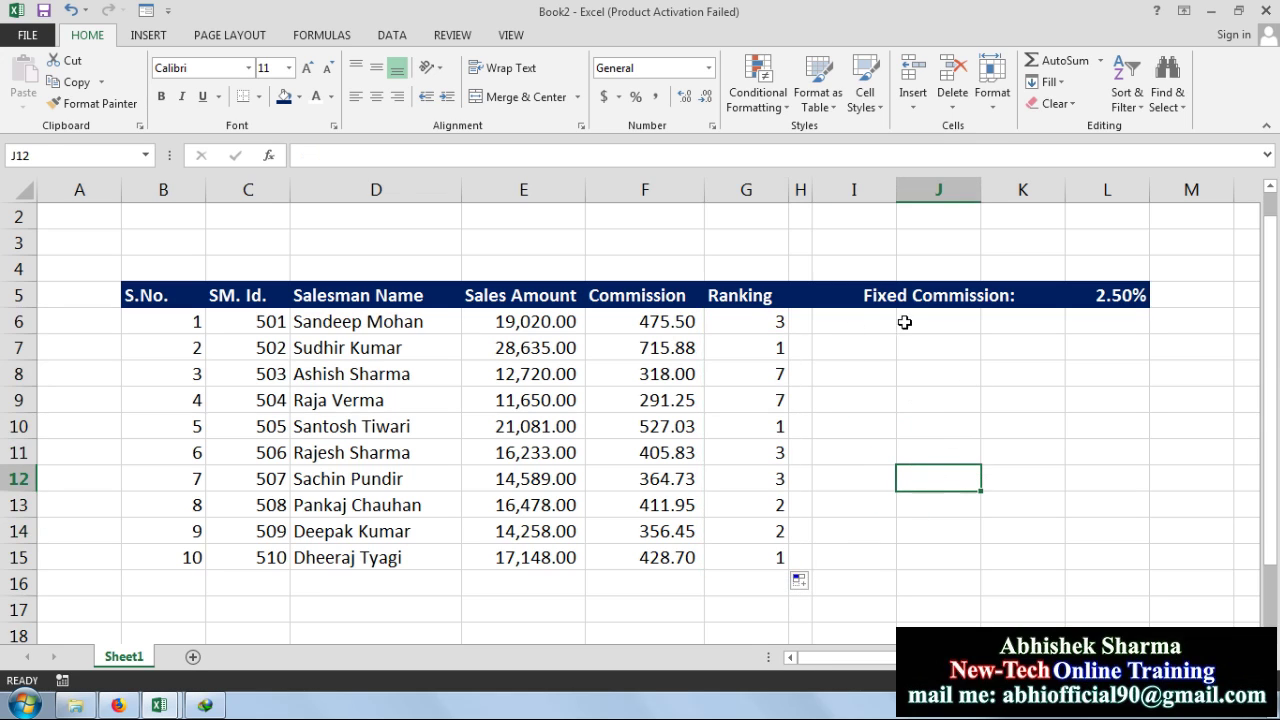
Centre the contents of the salesman table B5:H15 and apply all borders to its cells.
{"action": "left_click", "coordinate": [864, 323]}
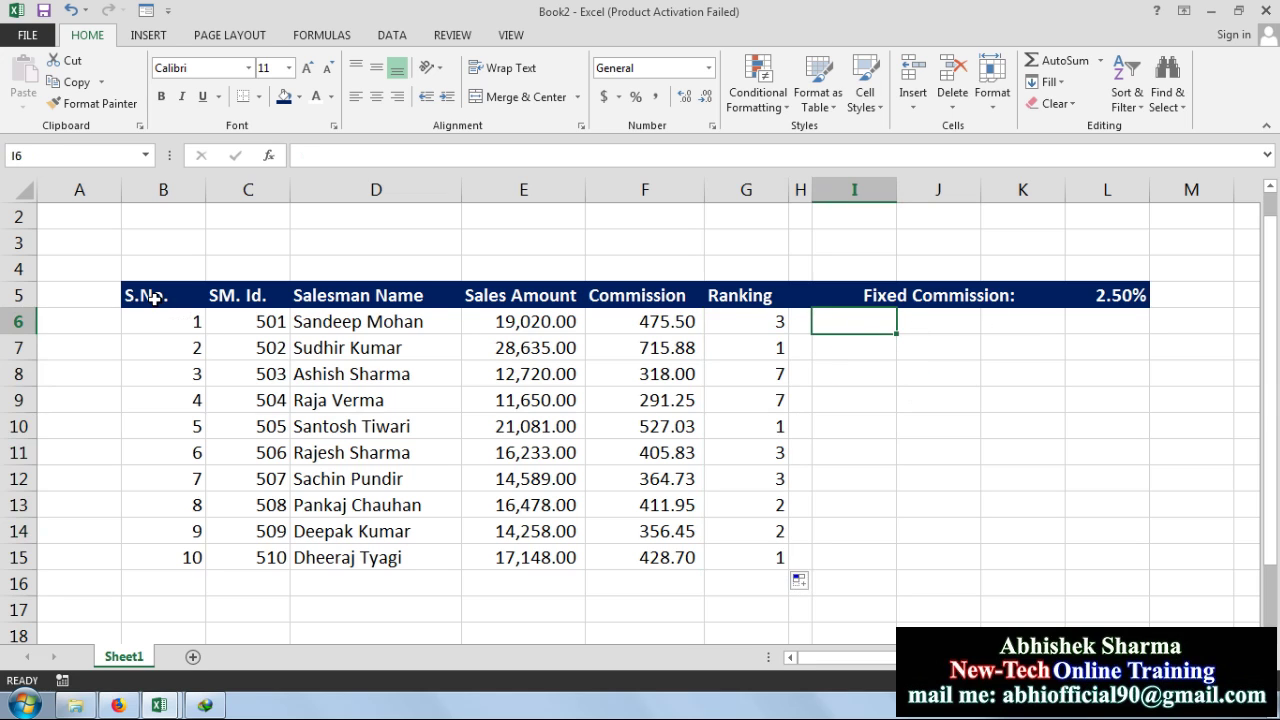
{"action": "left_click_drag", "start_coordinate": [153, 297], "coordinate": [793, 558]}
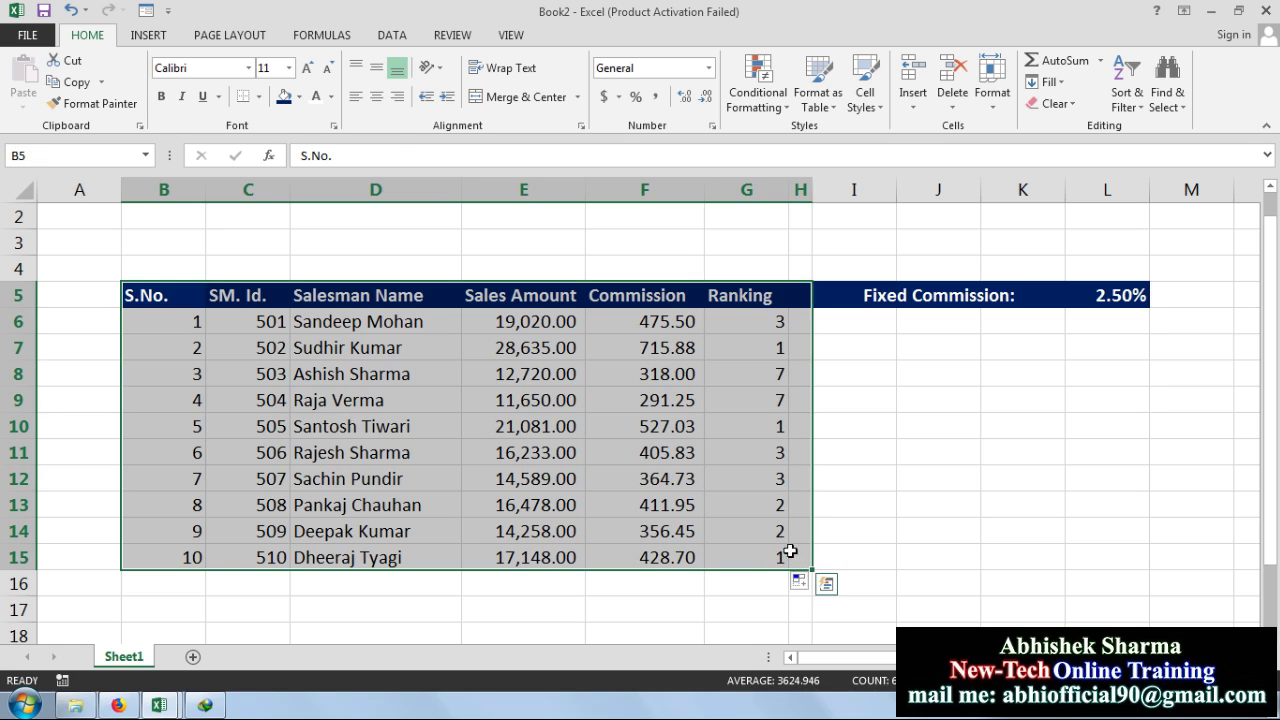
{"action": "left_click", "coordinate": [384, 100]}
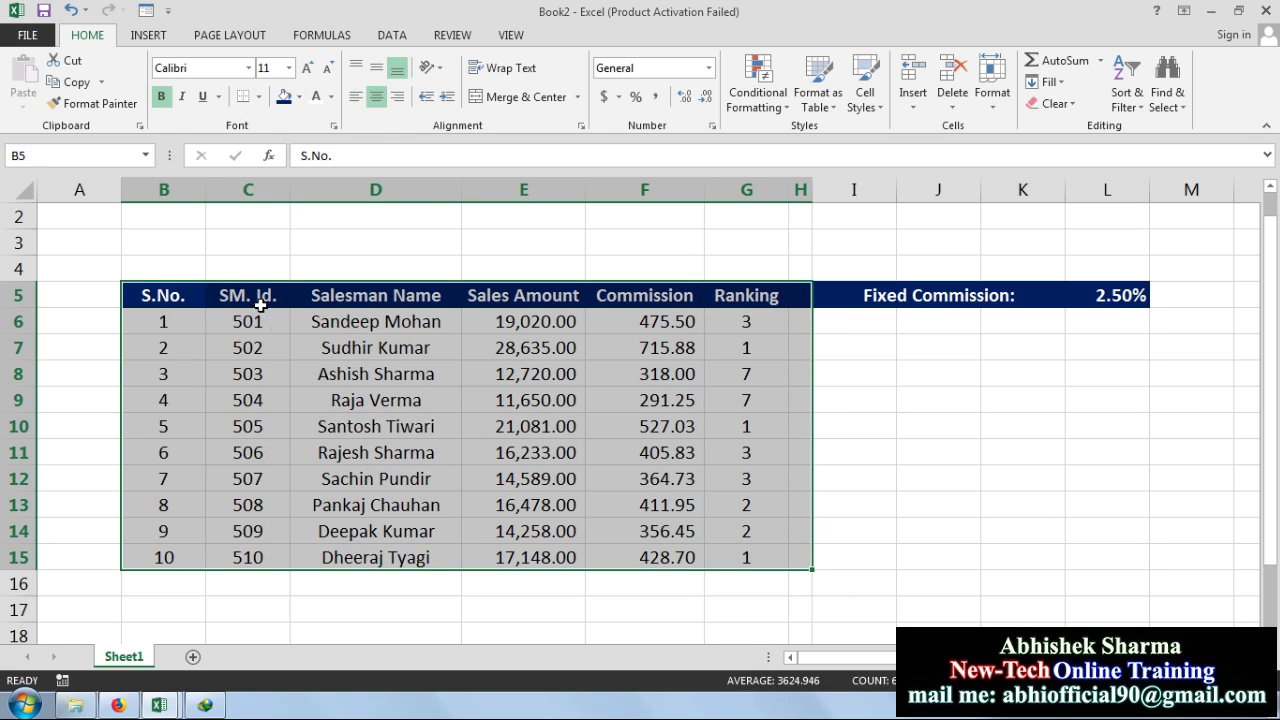
{"action": "left_click", "coordinate": [258, 97]}
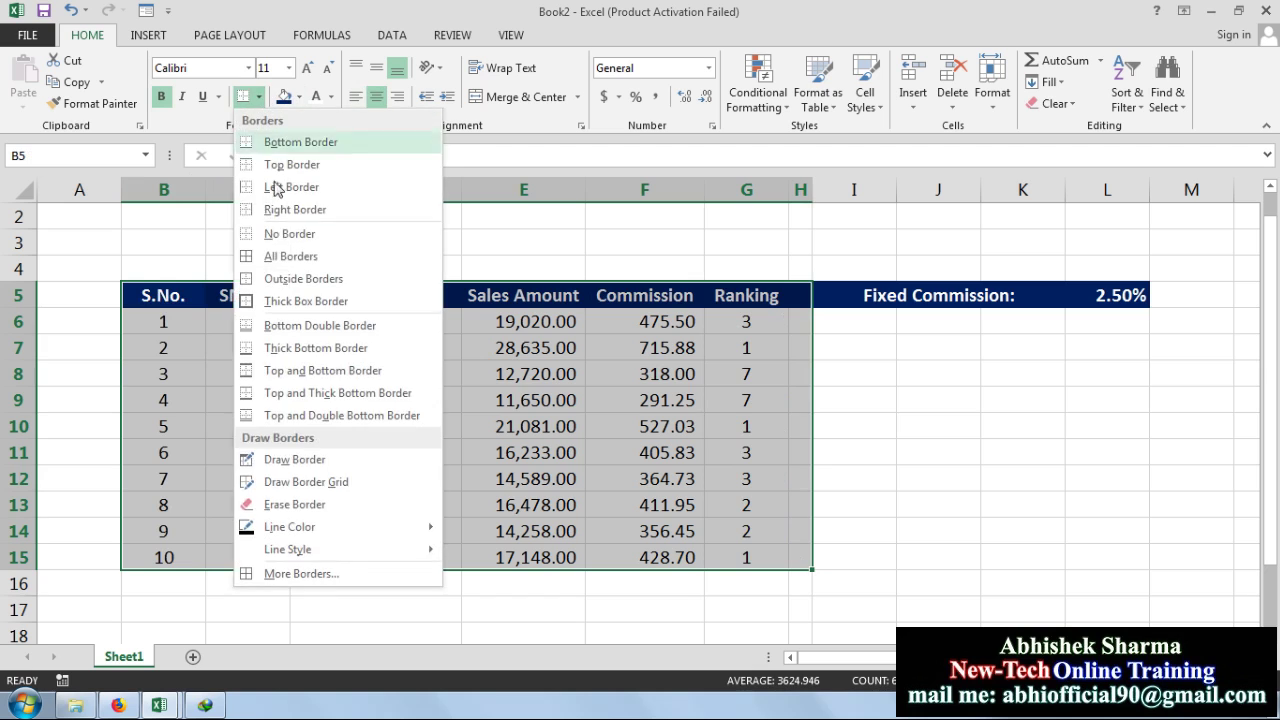
{"action": "left_click", "coordinate": [268, 254]}
{"action": "left_click", "coordinate": [752, 542]}
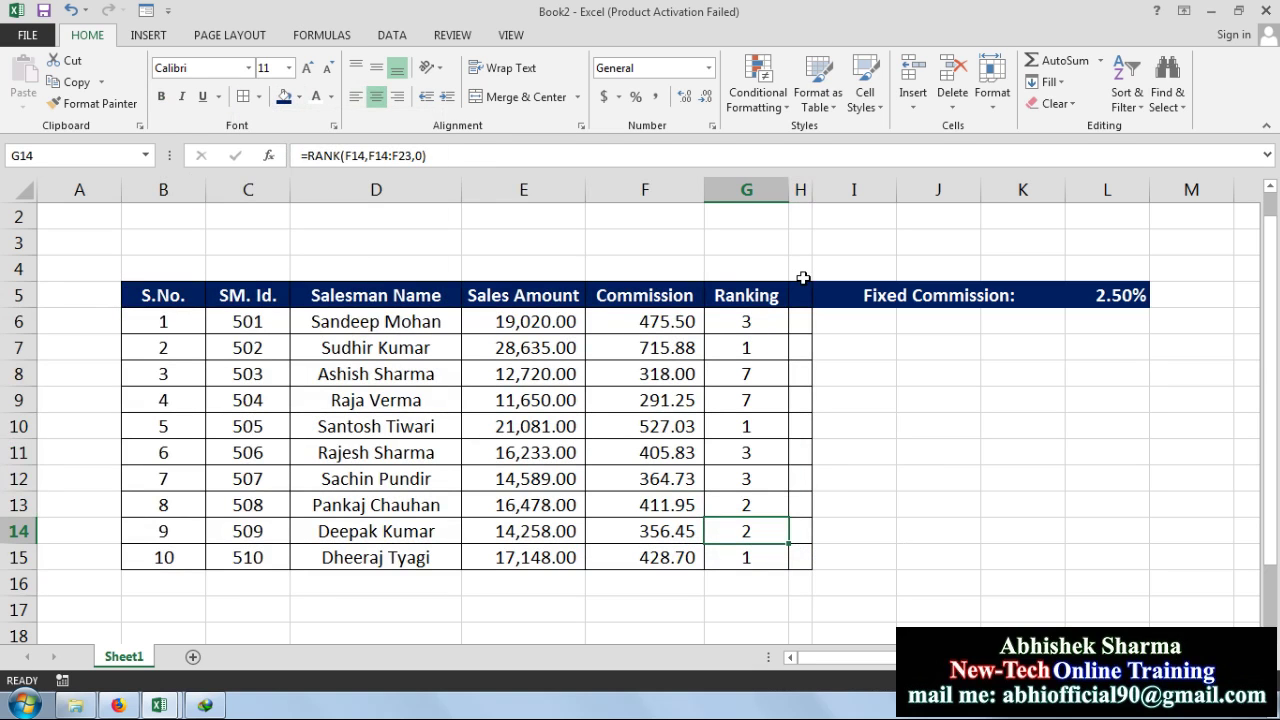
{"action": "left_click", "coordinate": [889, 356]}
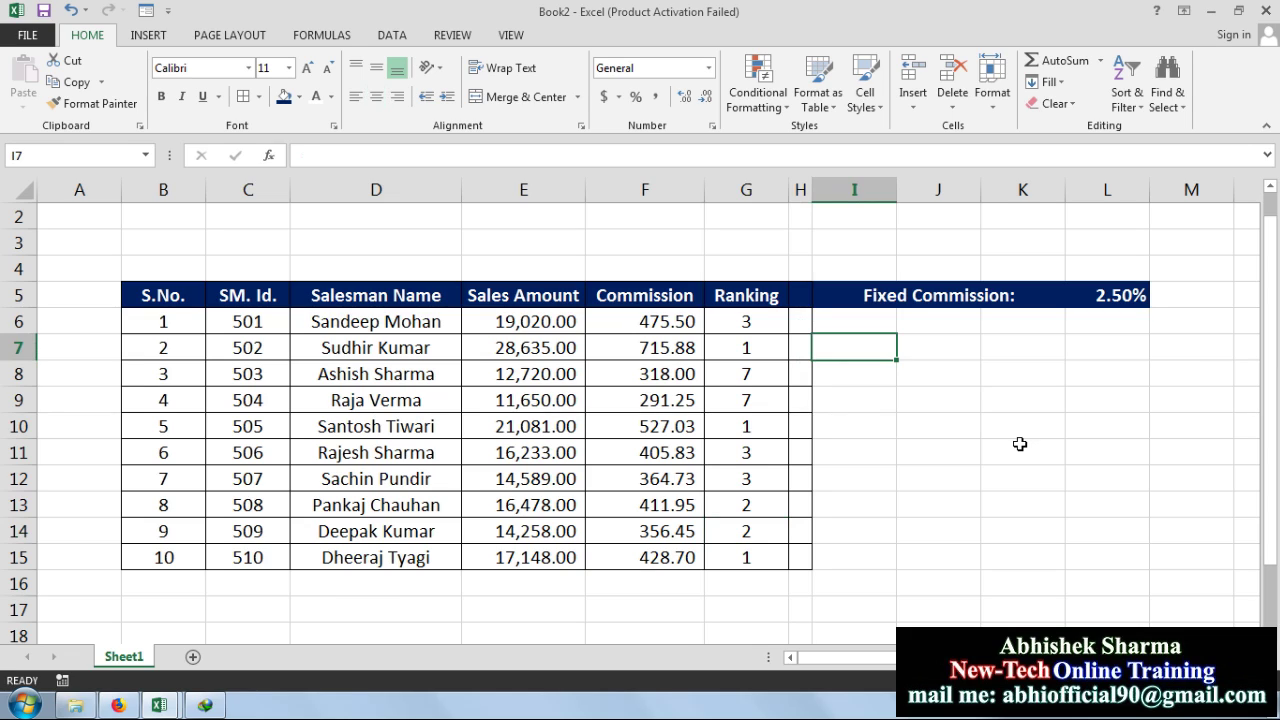
{"action": "left_click", "coordinate": [907, 368]}
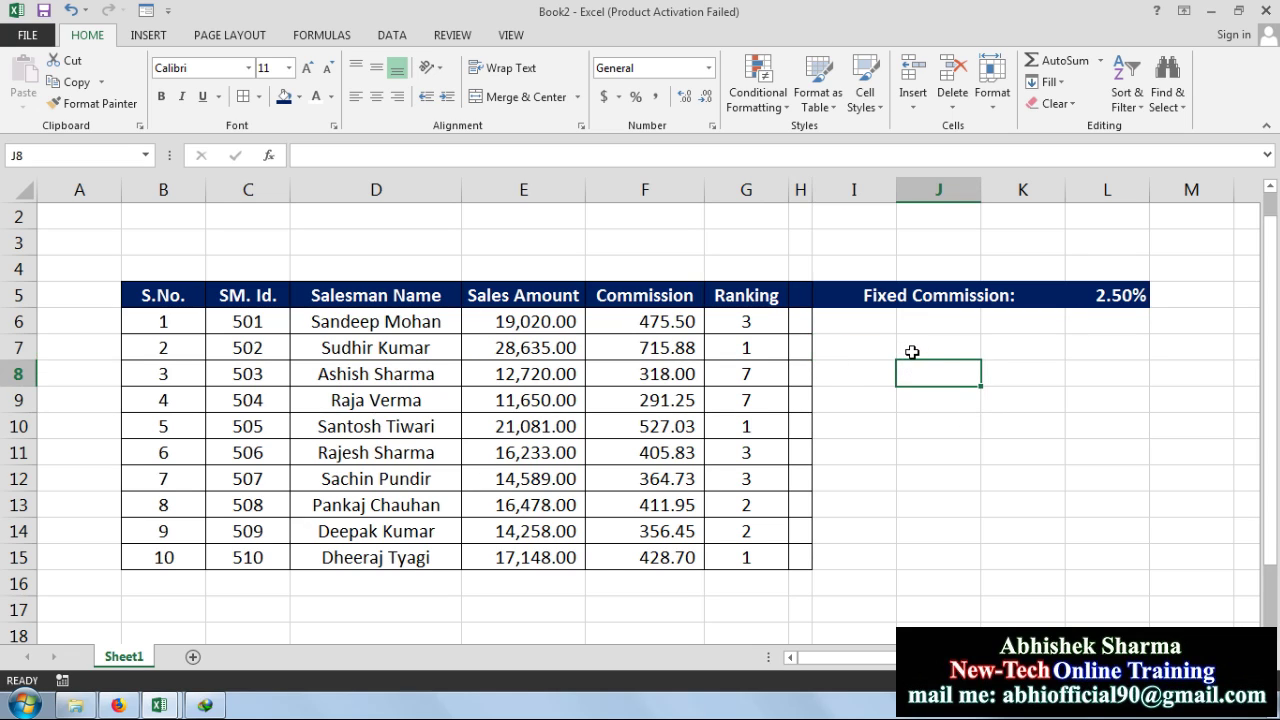
{"action": "left_click", "coordinate": [1046, 377]}
{"action": "left_click", "coordinate": [938, 375]}
{"action": "left_click", "coordinate": [1078, 376]}
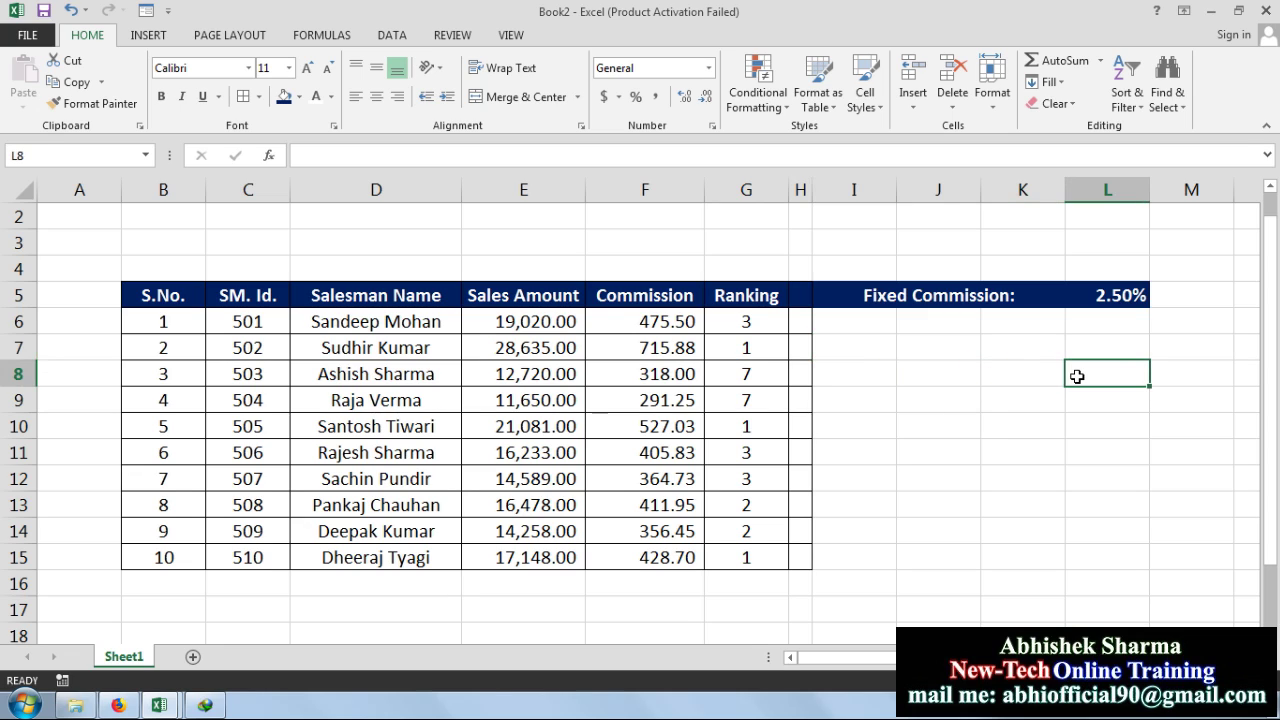
Remove all borders from the cells H6:H16 in the narrow column beside the salesman table.
{"action": "left_click", "coordinate": [868, 362]}
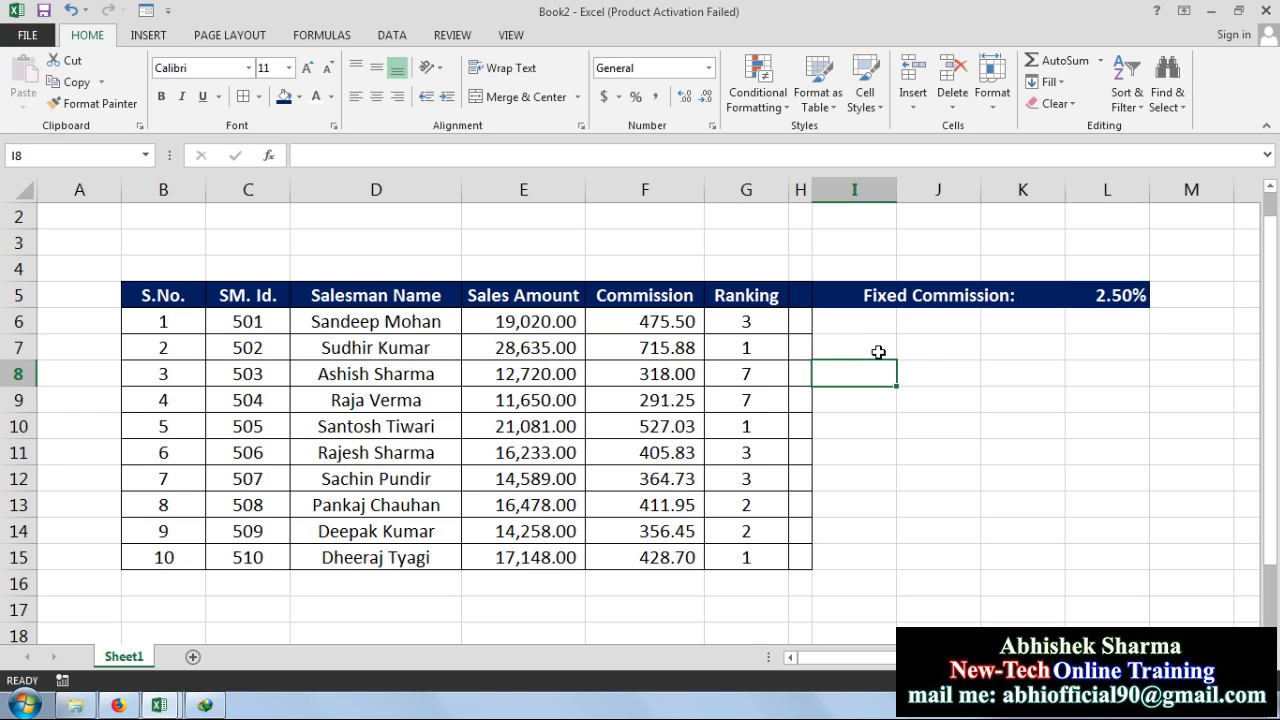
{"action": "left_click", "coordinate": [878, 352]}
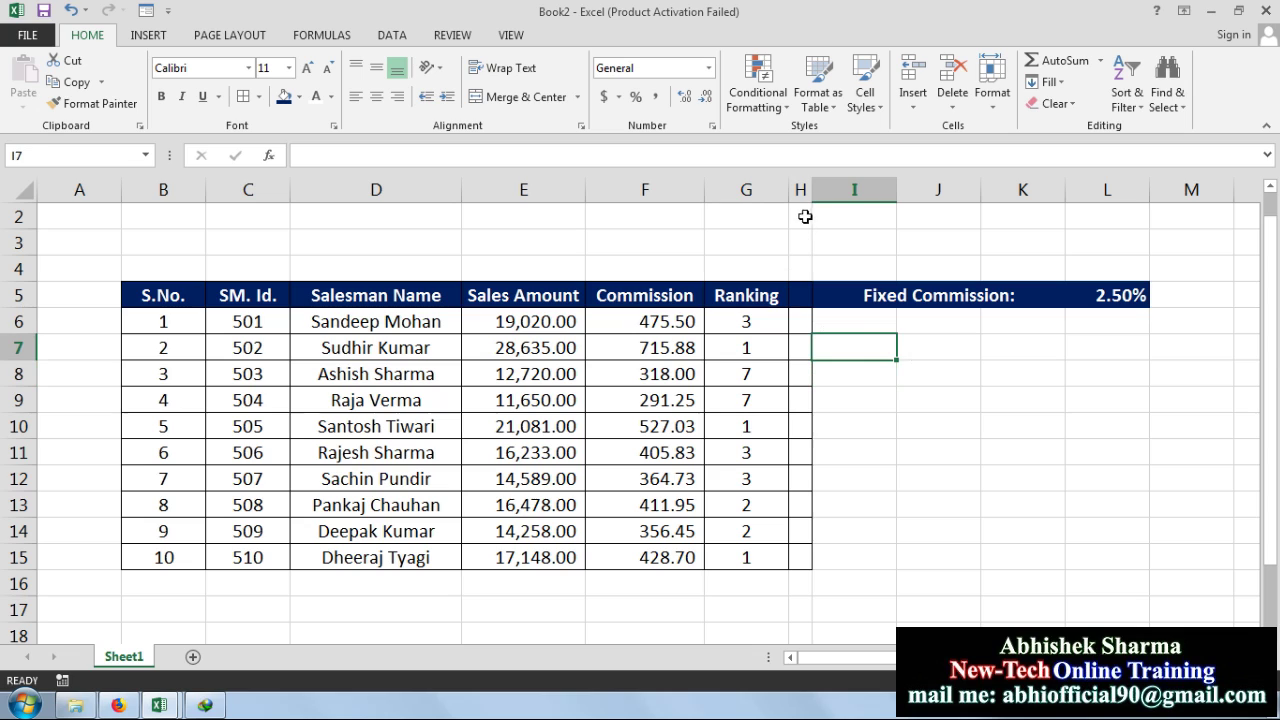
{"action": "left_click_drag", "start_coordinate": [803, 320], "coordinate": [807, 570]}
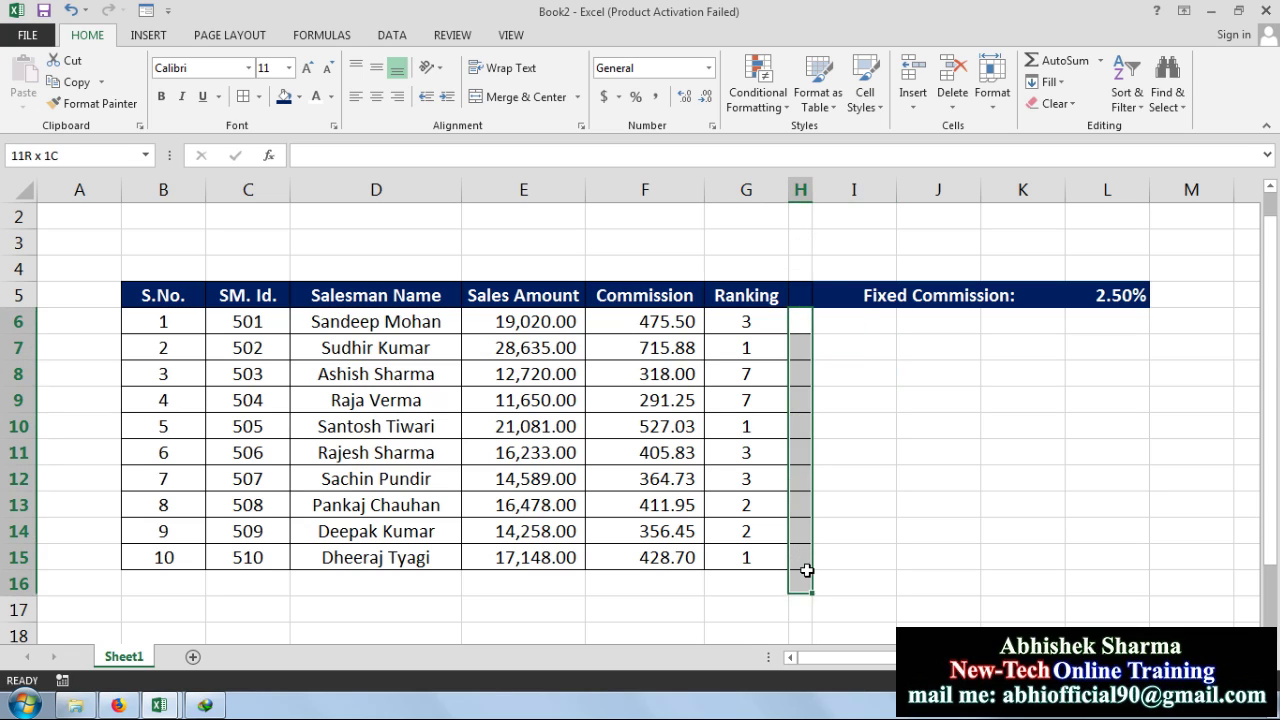
{"action": "left_click", "coordinate": [258, 97]}
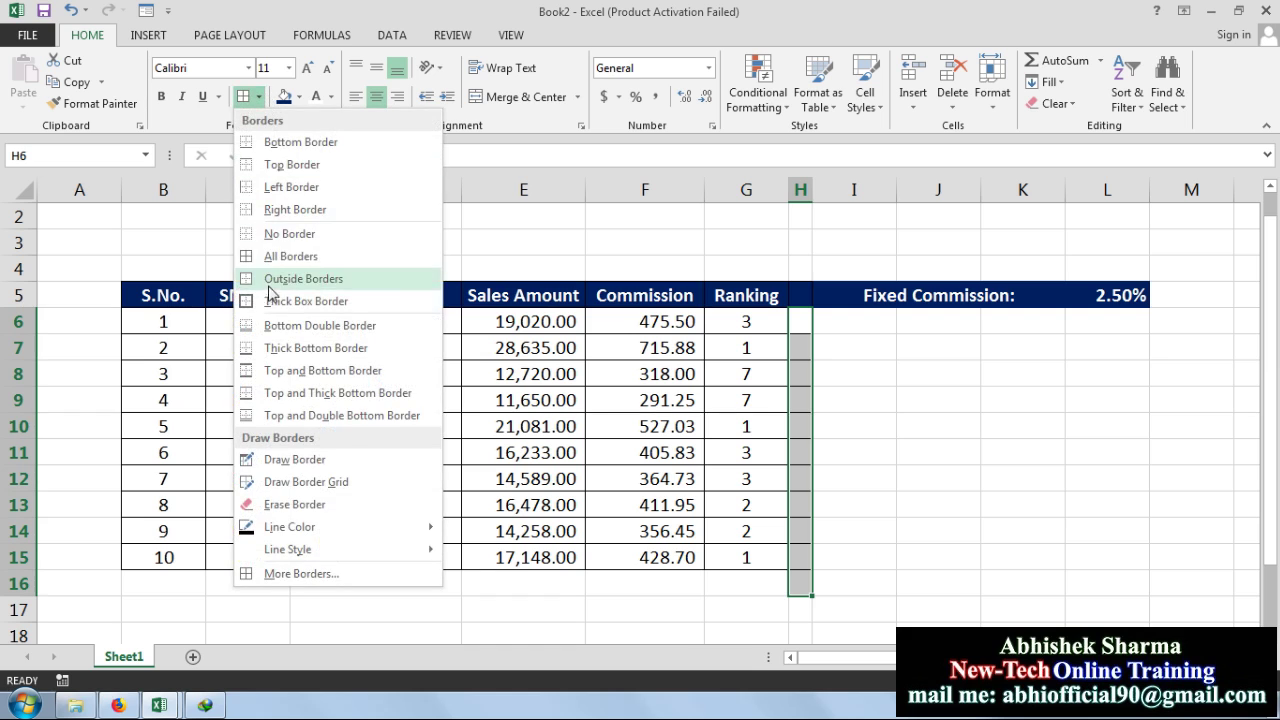
{"action": "left_click", "coordinate": [276, 233]}
{"action": "left_click", "coordinate": [882, 462]}
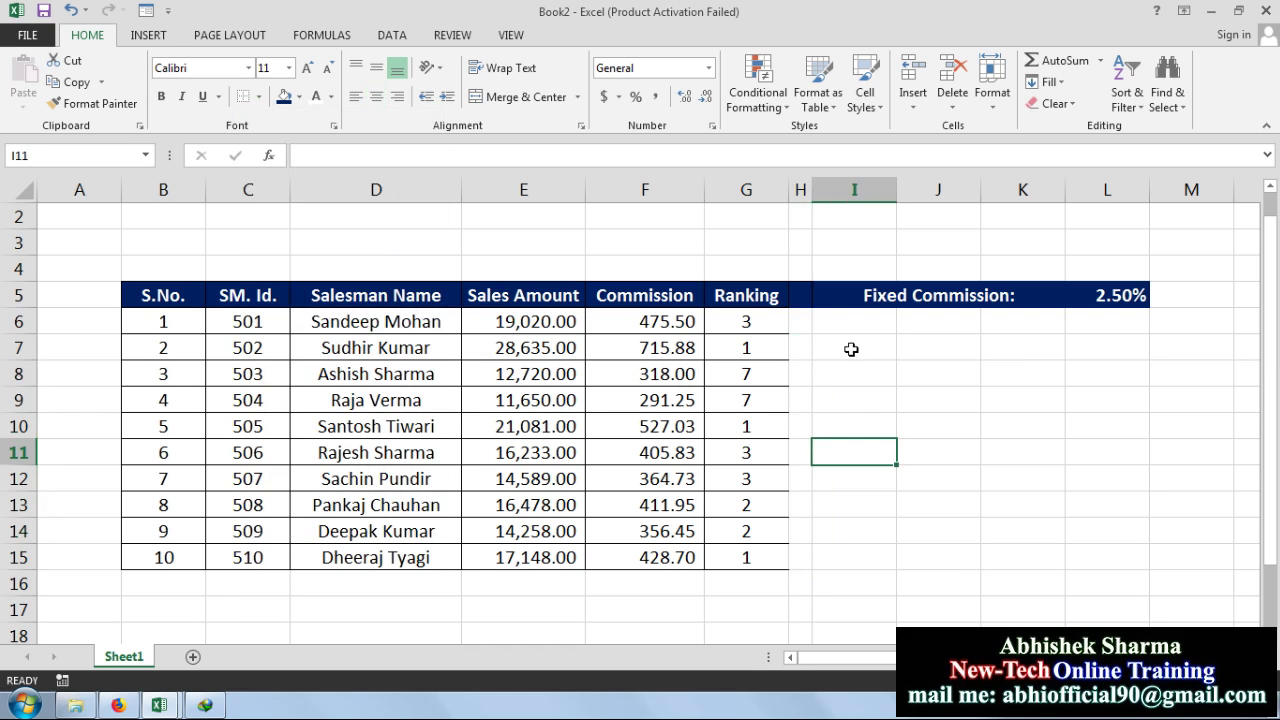
{"action": "left_click", "coordinate": [851, 349]}
Apply all borders to the Ranking cells G6:G15.
{"action": "left_click_drag", "start_coordinate": [762, 320], "coordinate": [750, 563]}
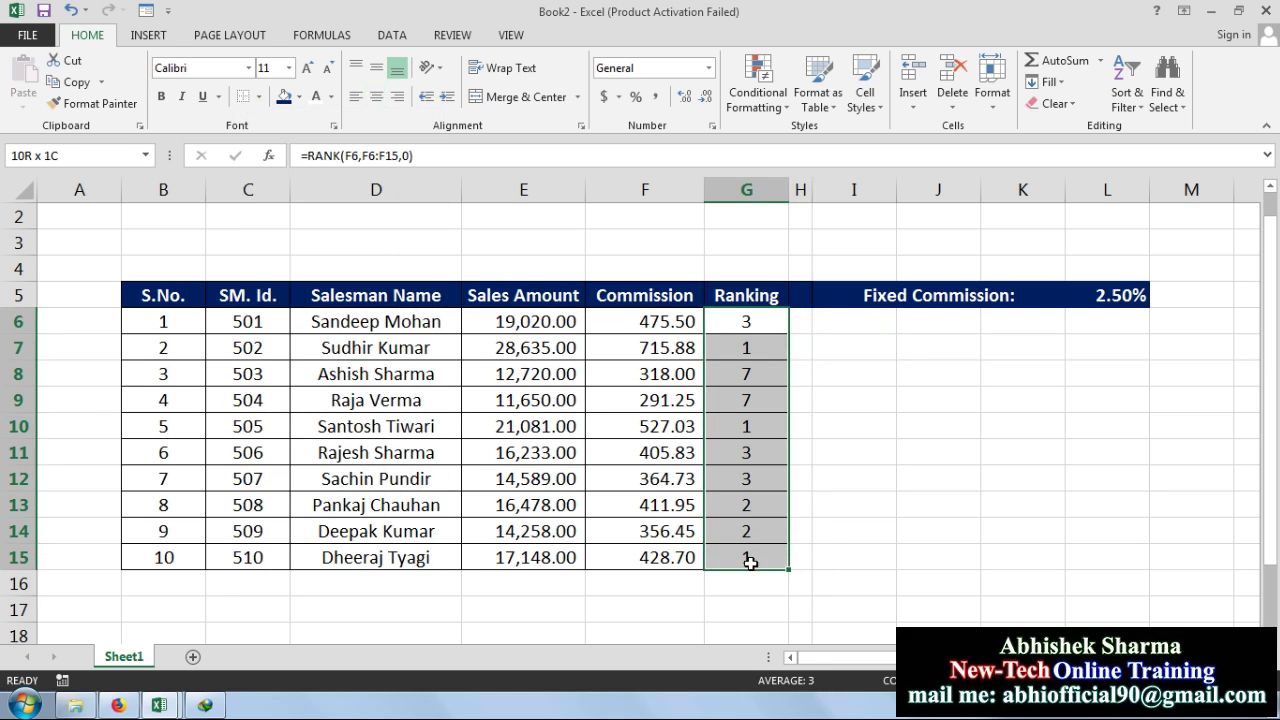
{"action": "left_click", "coordinate": [258, 97]}
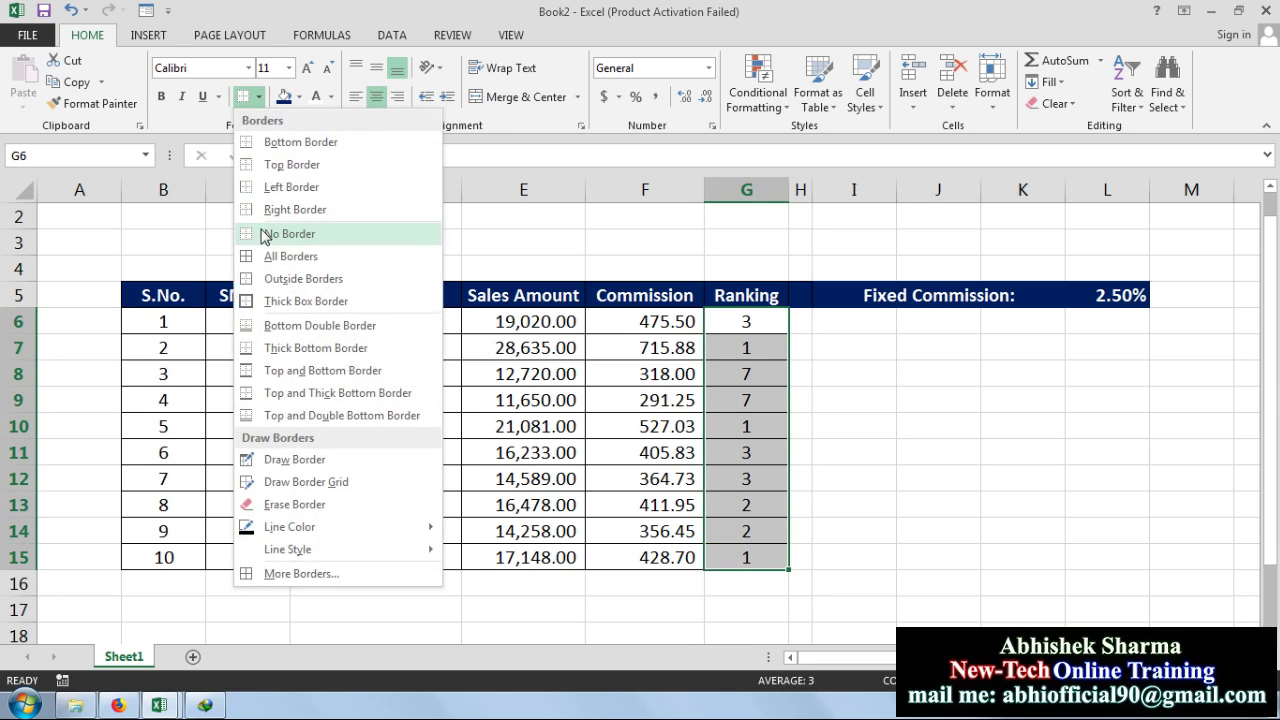
{"action": "left_click", "coordinate": [276, 233]}
{"action": "left_click", "coordinate": [940, 424]}
{"action": "left_click", "coordinate": [854, 366]}
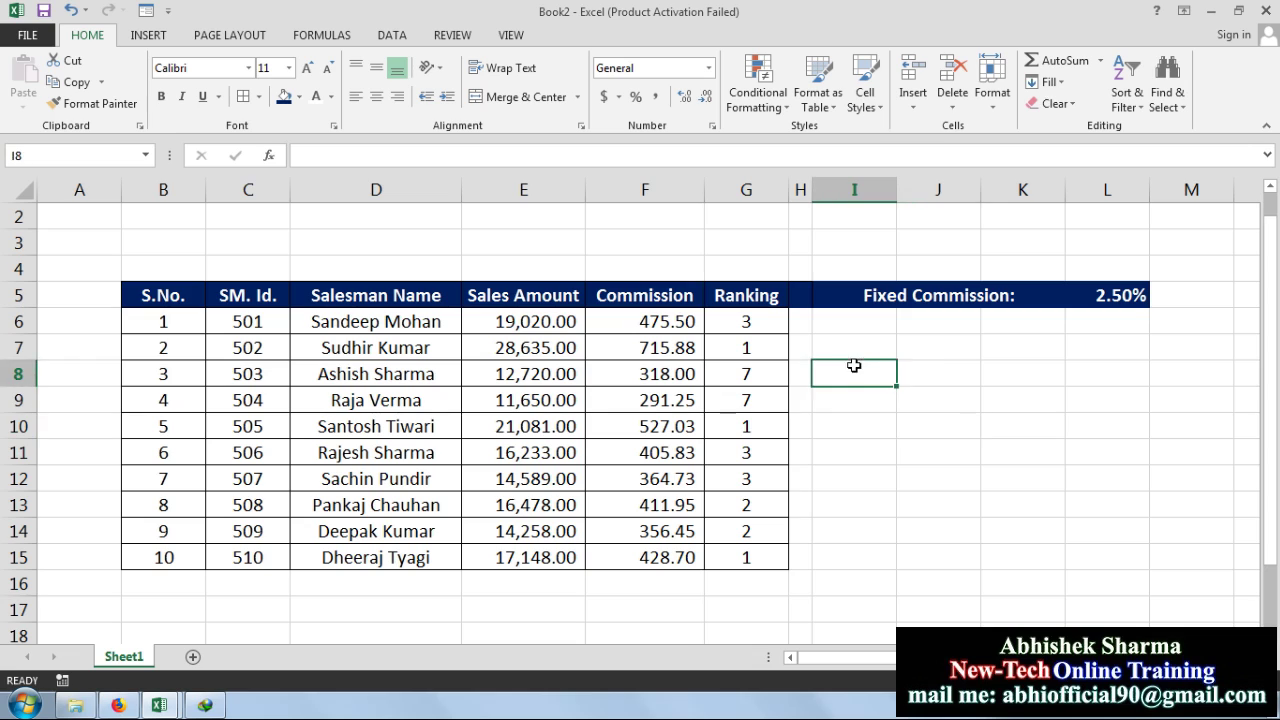
Enter the heading "Status" in I7, with a capital S.
{"action": "left_click", "coordinate": [851, 346]}
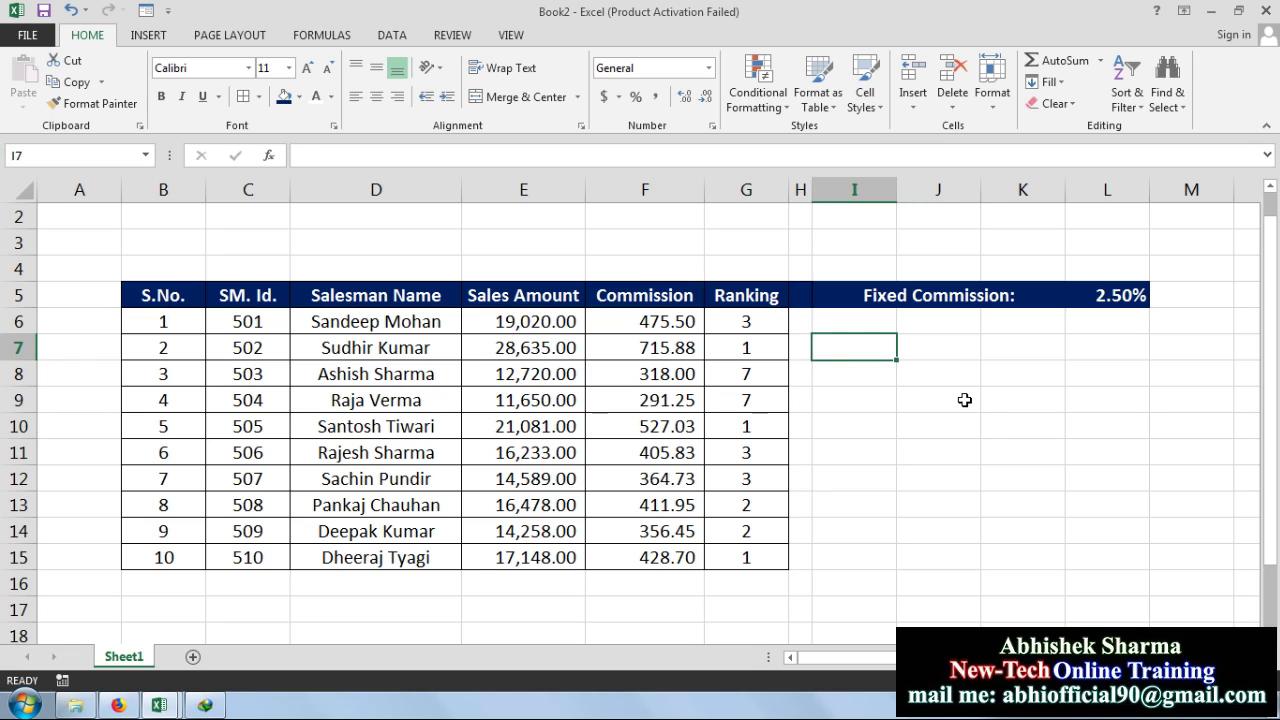
{"action": "type", "text": "stat"}
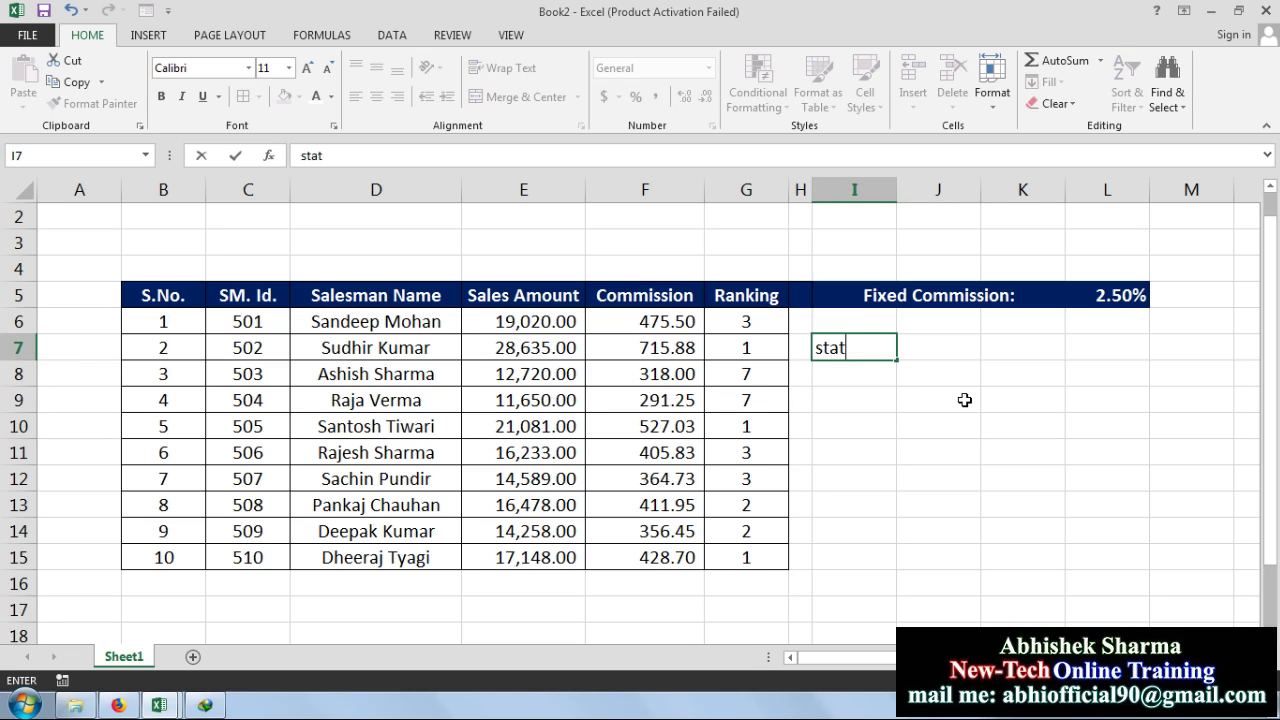
{"action": "type", "text": "us"}
{"action": "key", "text": "Delete"}
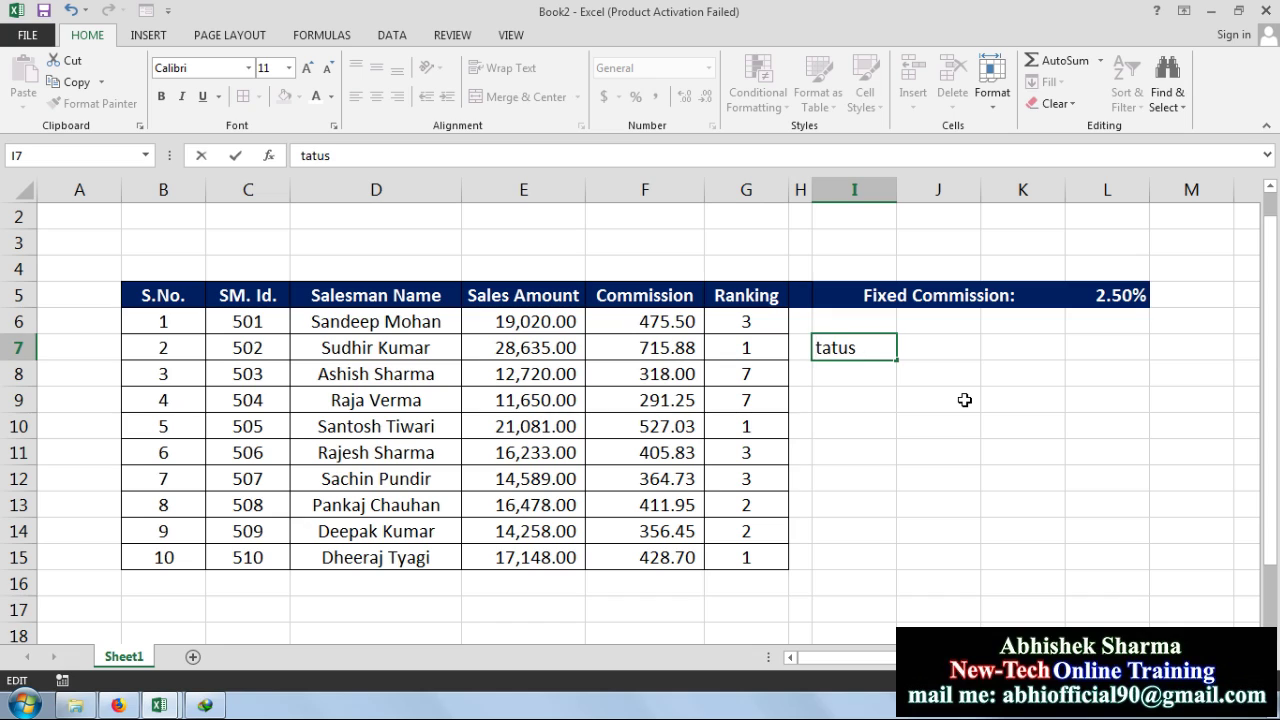
{"action": "type", "text": "S"}
{"action": "key", "text": "Return"}
{"action": "key", "text": "Up"}
{"action": "key", "text": "Right"}
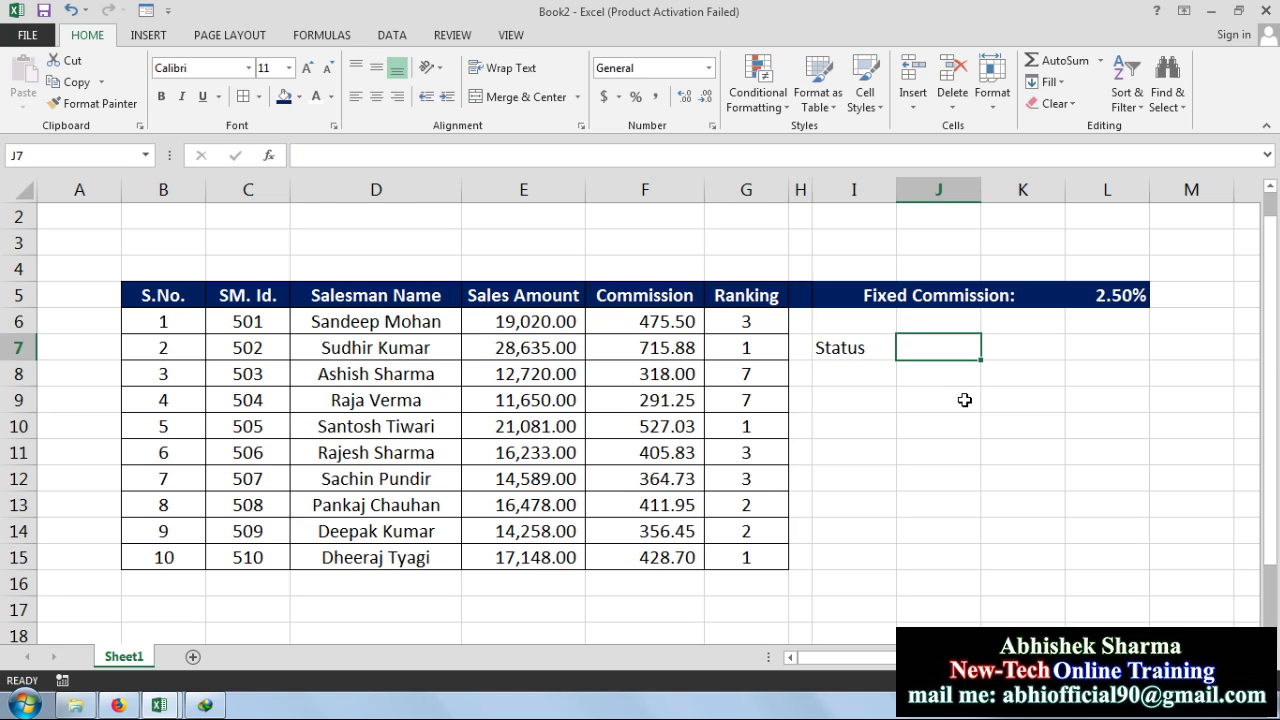
Enter the headings "Name" in J7 and "Commission" in K7.
{"action": "type", "text": "Na"}
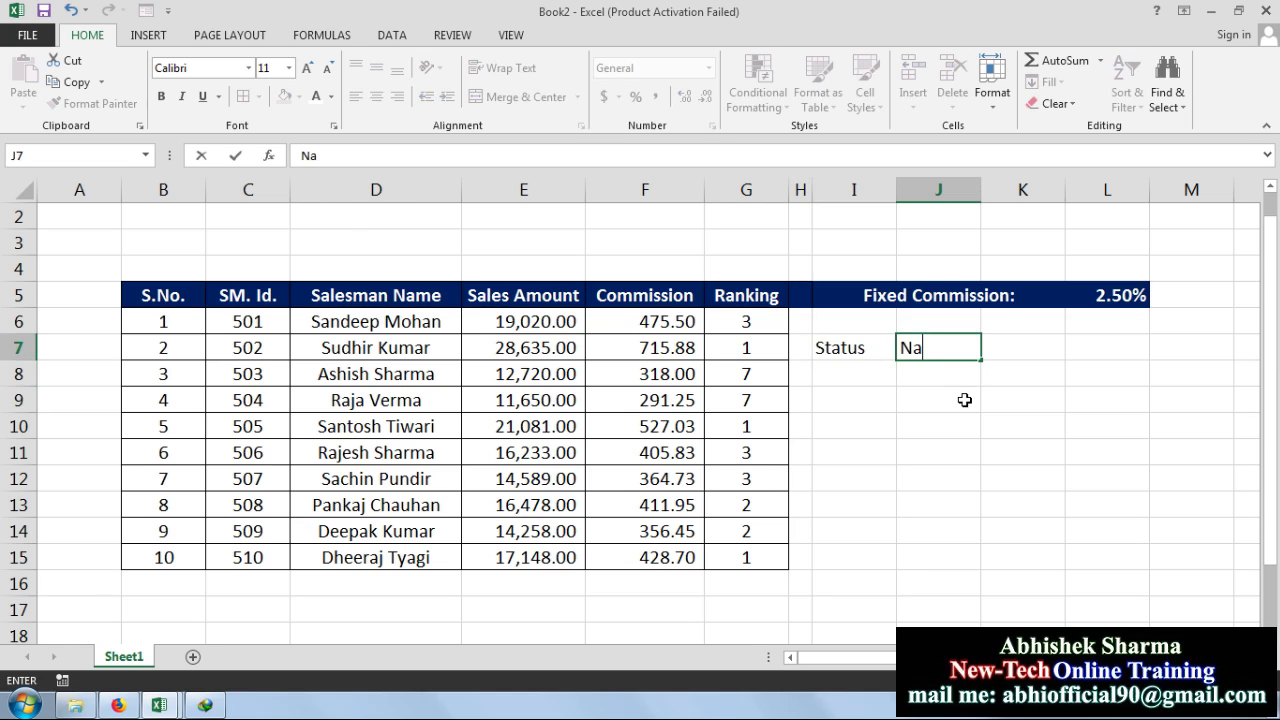
{"action": "type", "text": "me"}
{"action": "key", "text": "Tab"}
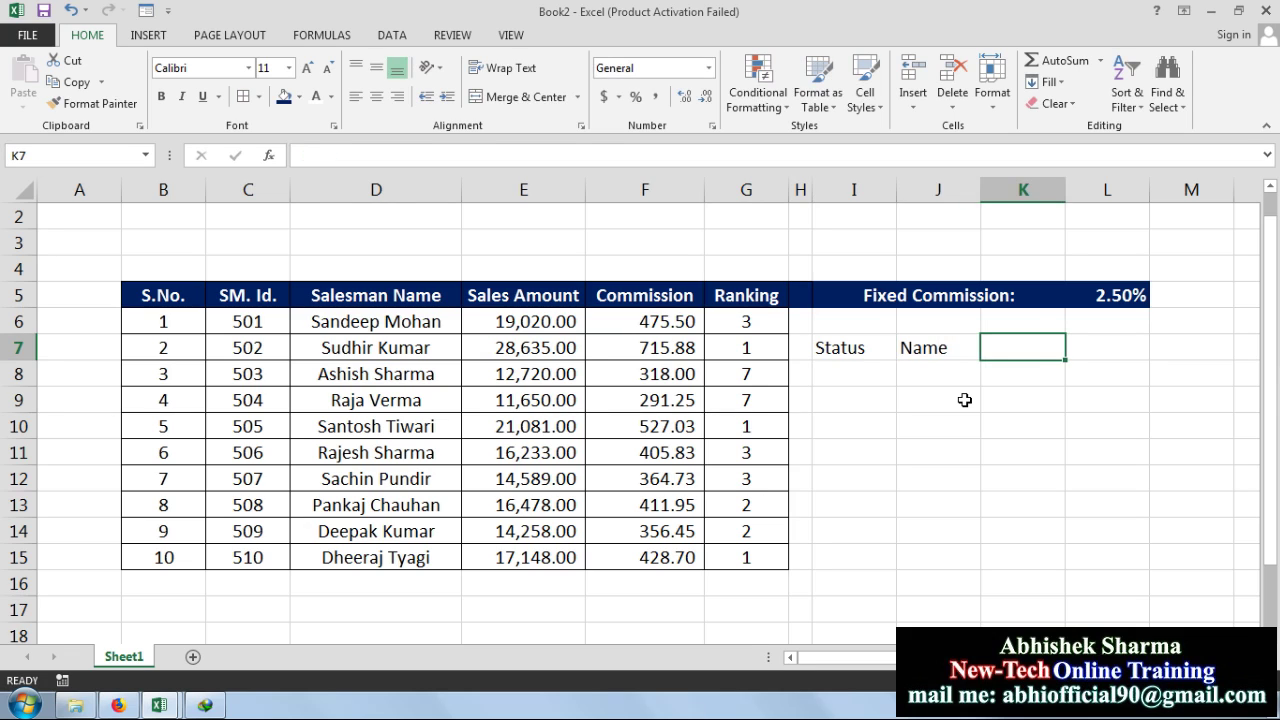
{"action": "type", "text": "C"}
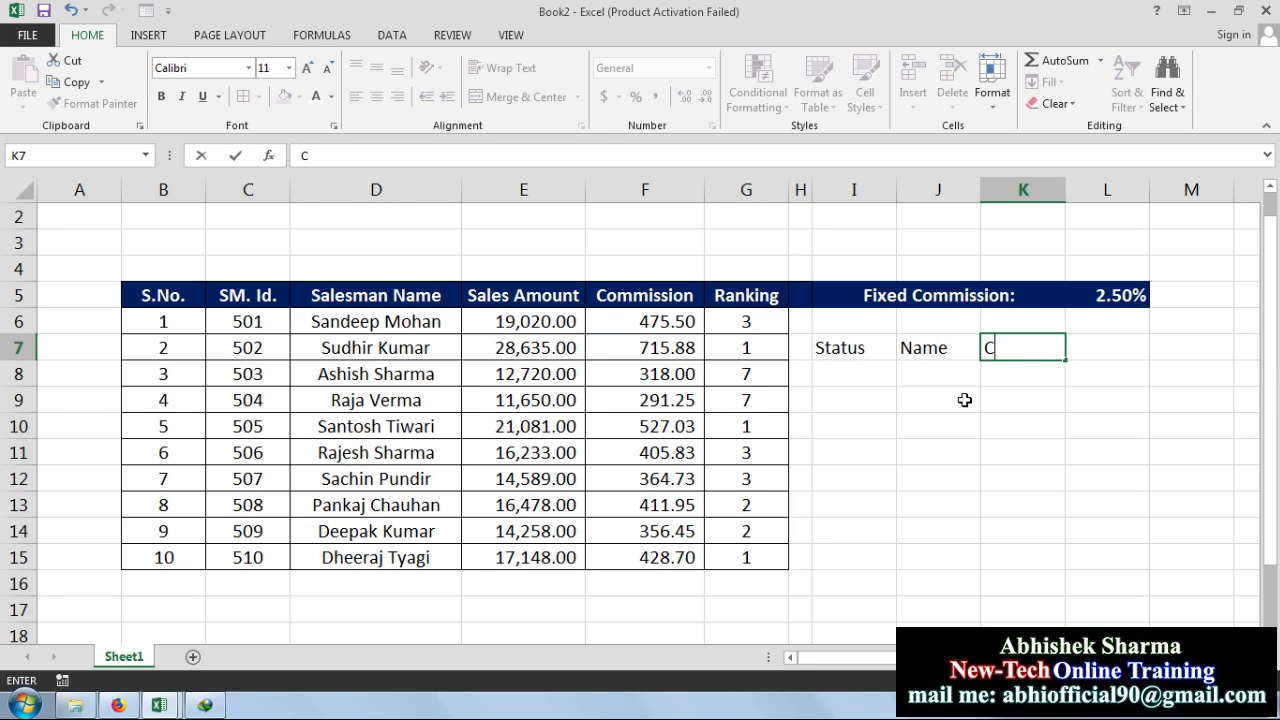
{"action": "type", "text": "ommission"}
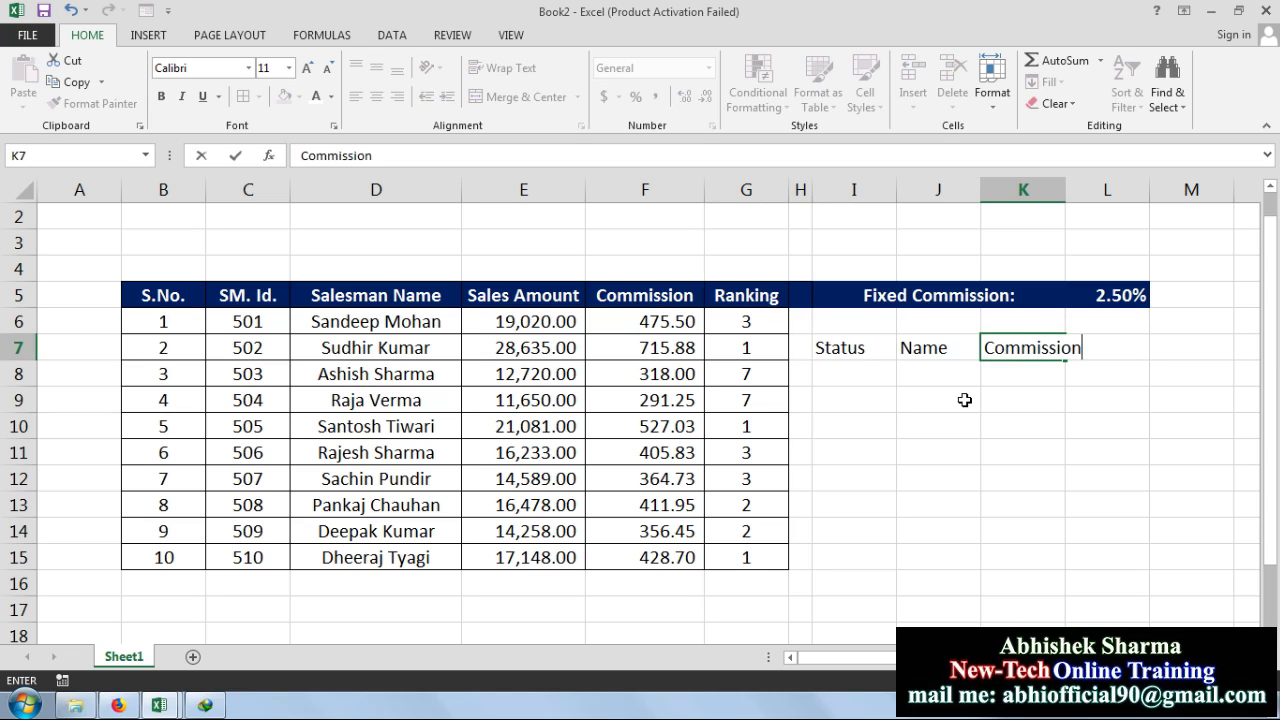
{"action": "key", "text": "Return"}
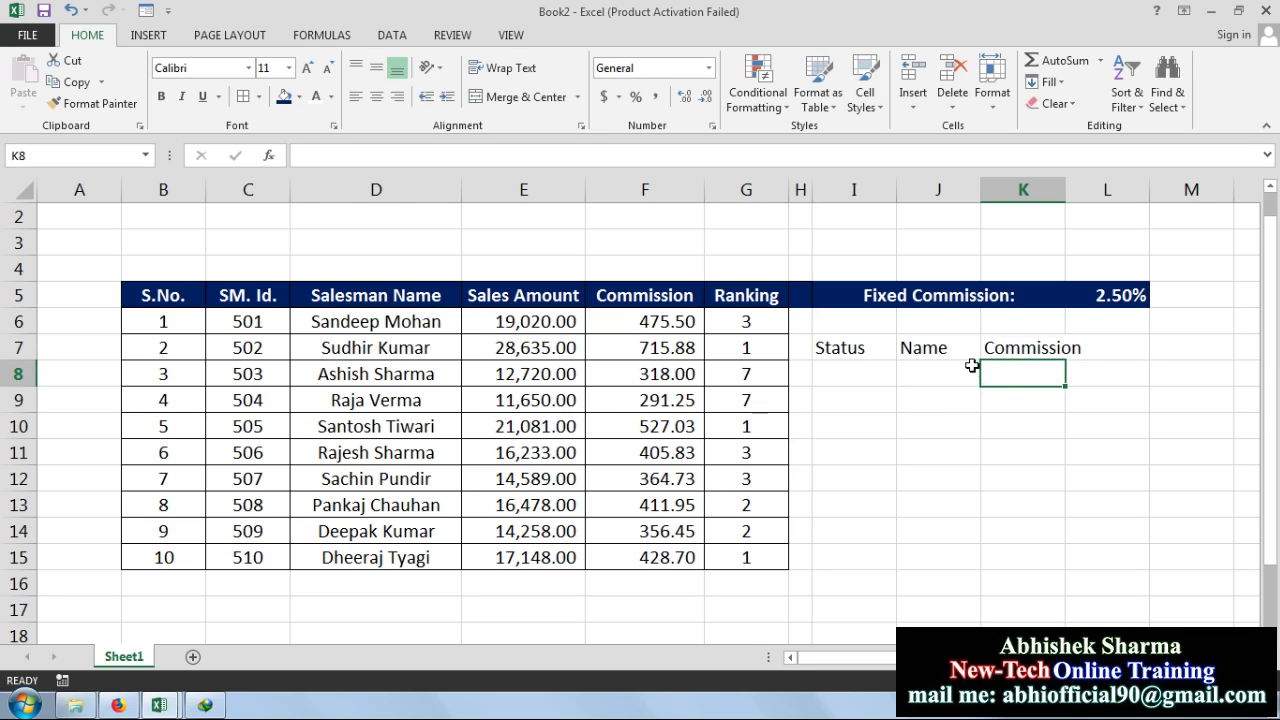
Enter the status labels "HI" in I8 and "Low" in I9.
{"action": "left_click", "coordinate": [850, 370]}
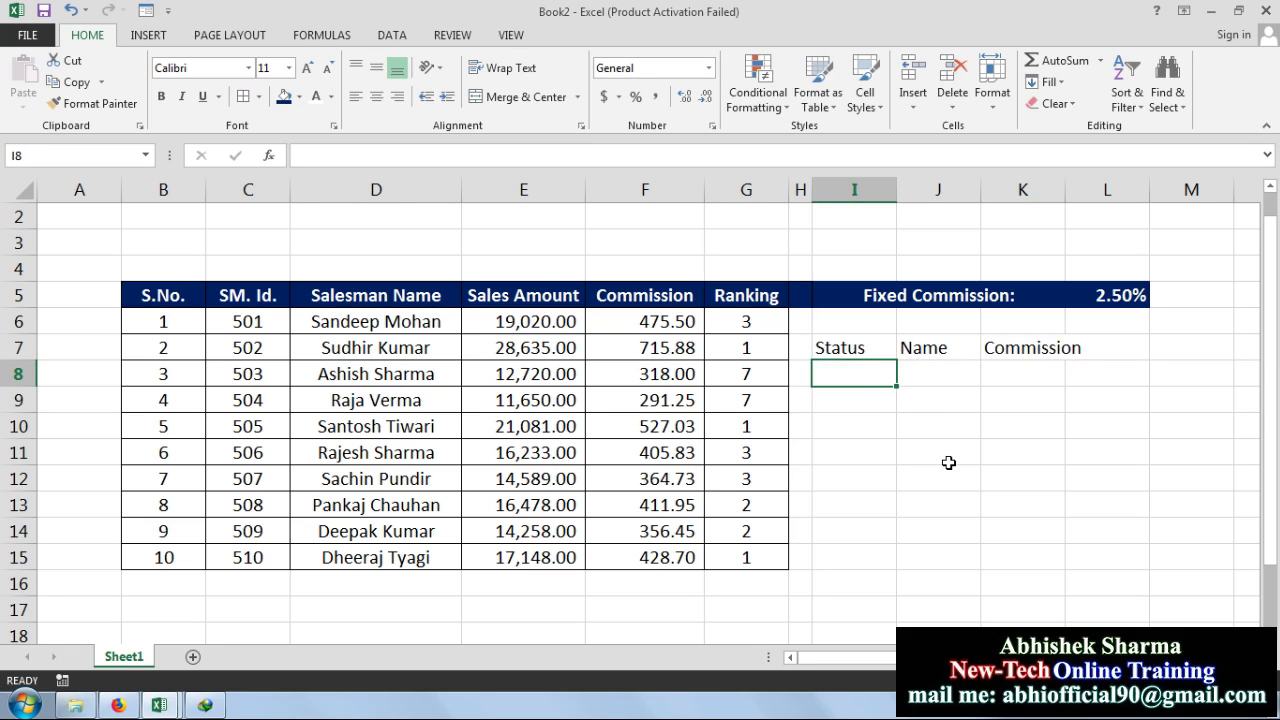
{"action": "type", "text": "HI"}
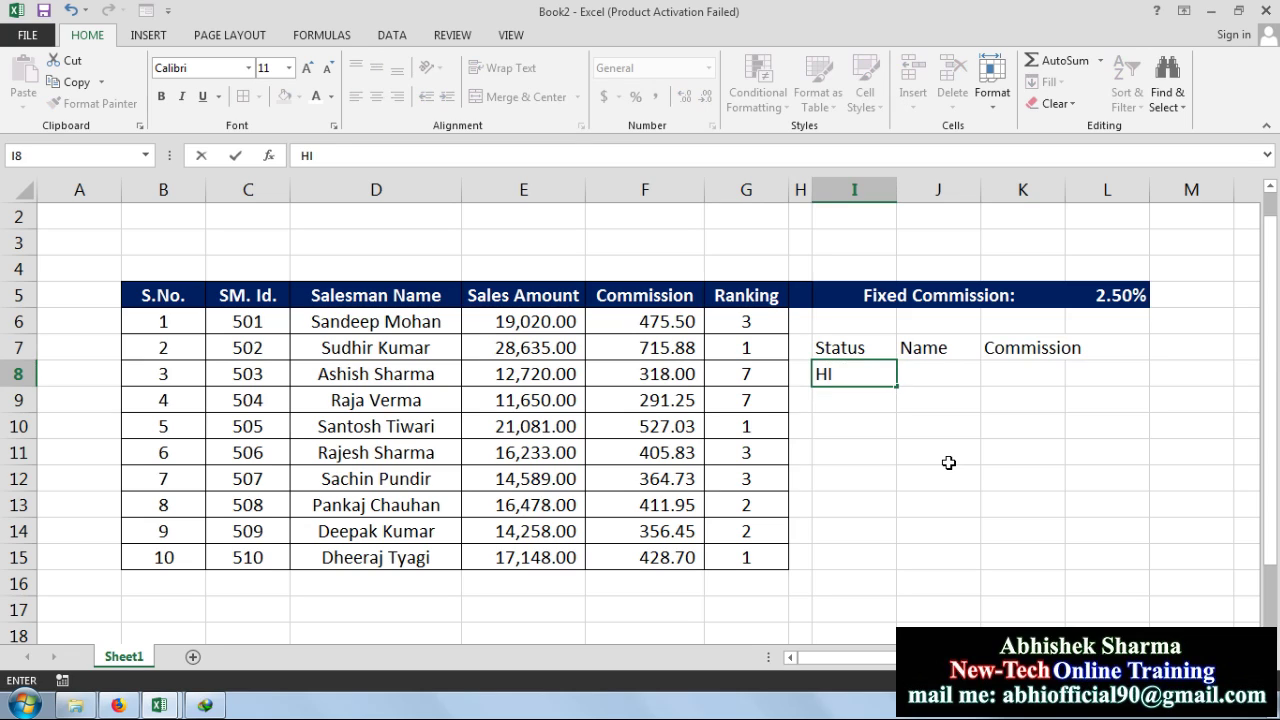
{"action": "key", "text": "Return"}
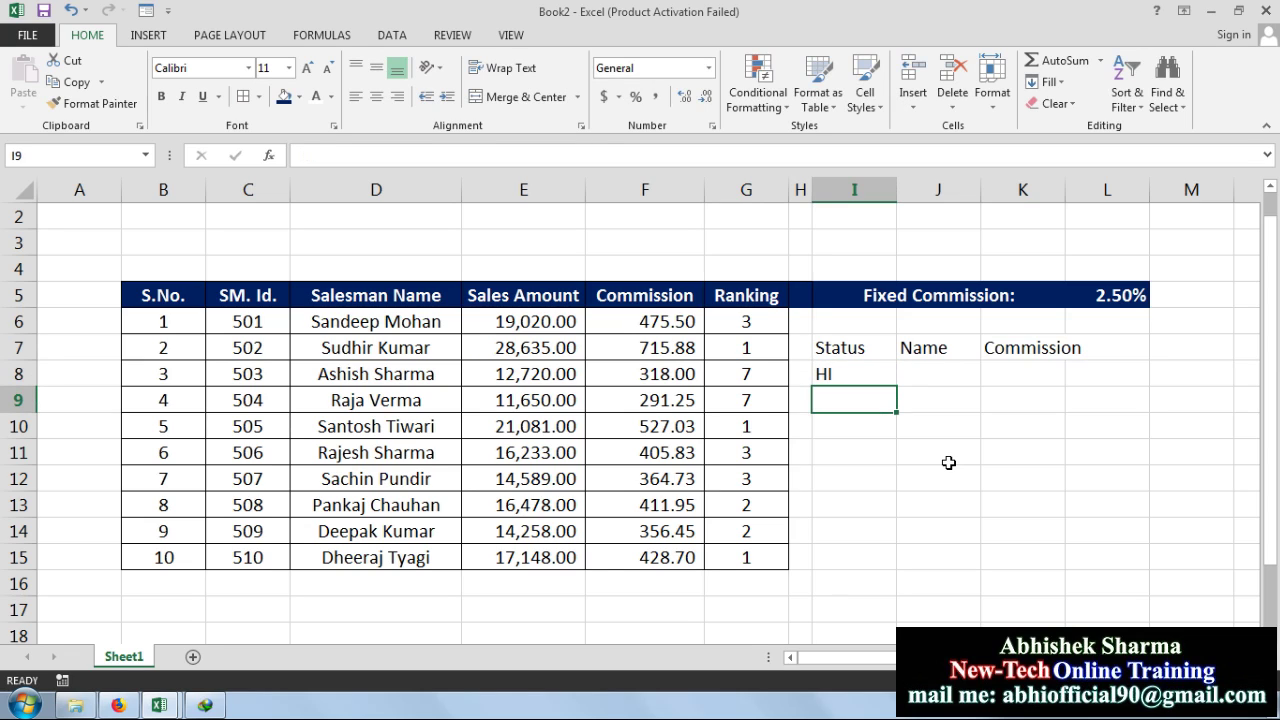
{"action": "type", "text": "Low"}
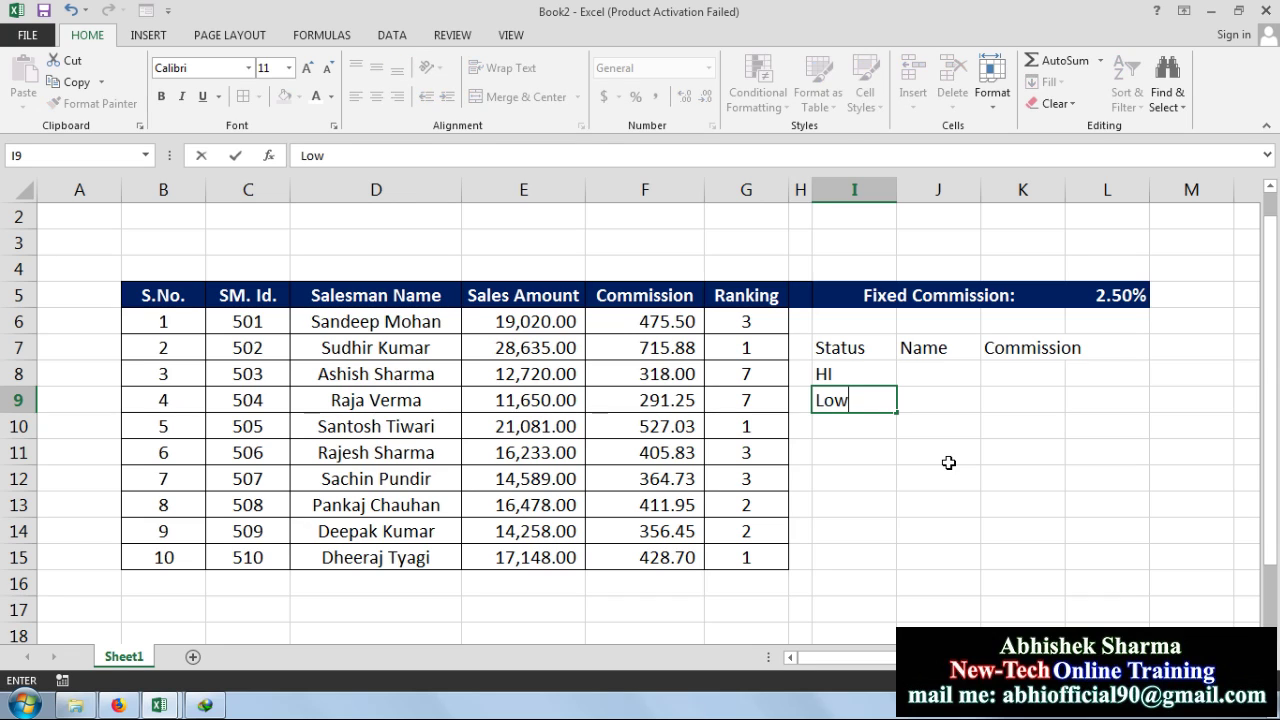
{"action": "key", "text": "Return"}
Format the headings in I7:K7 with a black fill and bold white text.
{"action": "left_click_drag", "start_coordinate": [838, 372], "coordinate": [1066, 357]}
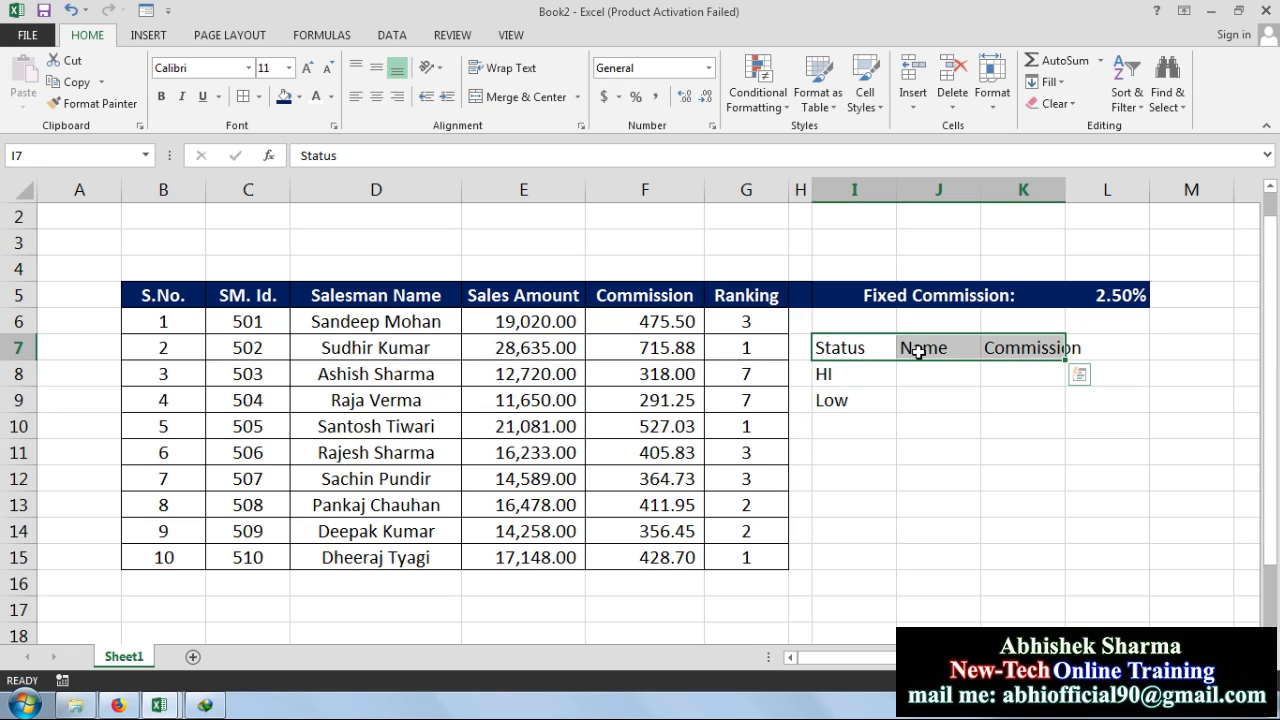
{"action": "left_click", "coordinate": [299, 97]}
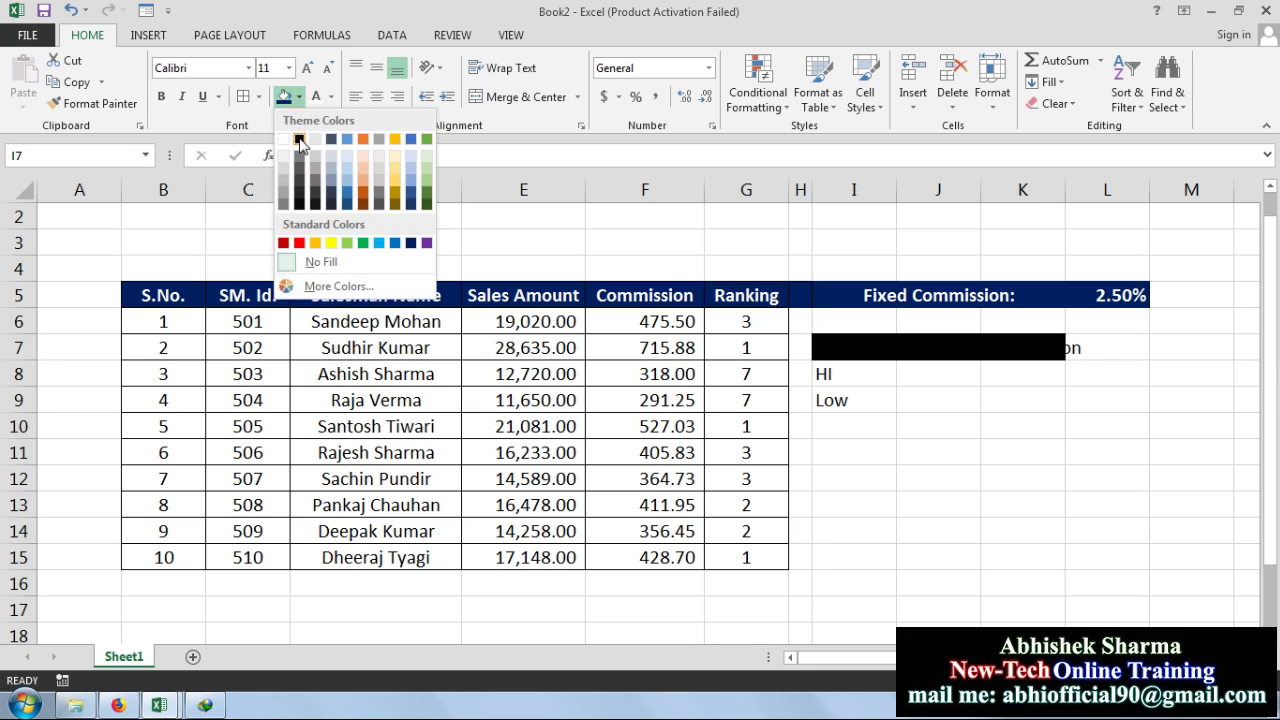
{"action": "left_click", "coordinate": [299, 140]}
{"action": "left_click", "coordinate": [316, 97]}
{"action": "left_click", "coordinate": [161, 97]}
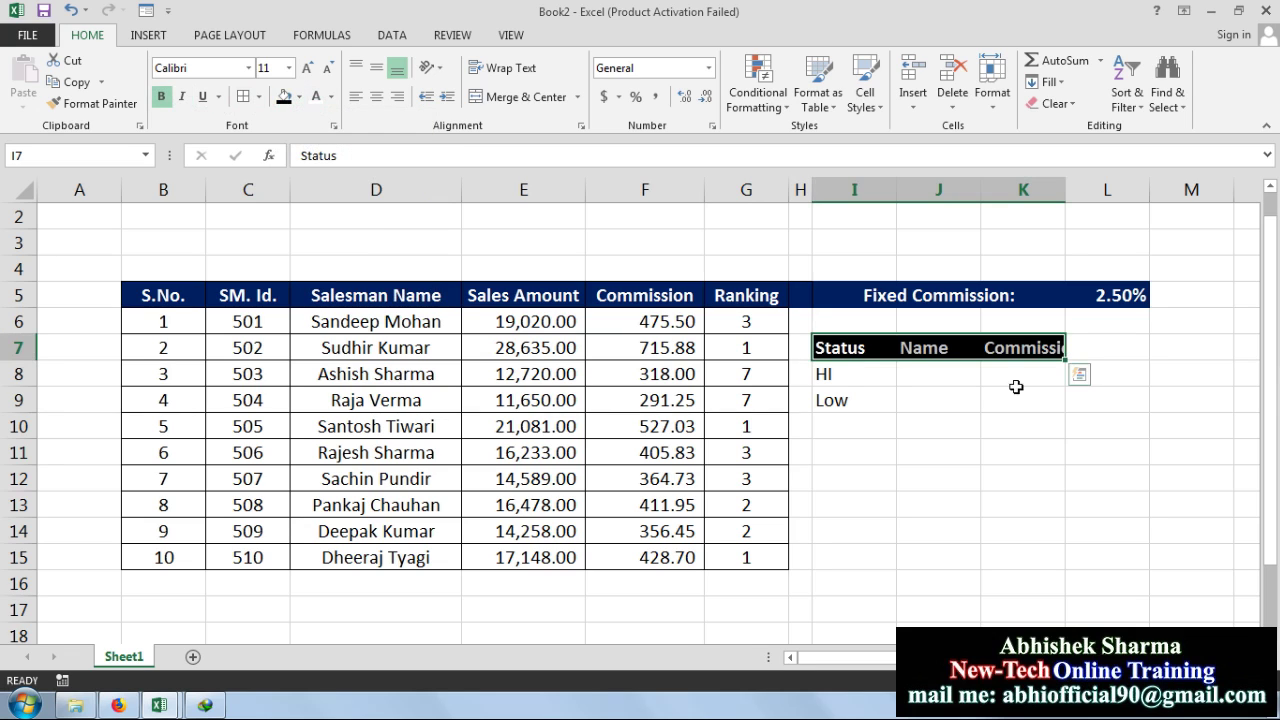
Autofit column K to the width of the Commission heading.
{"action": "left_click", "coordinate": [1095, 426]}
{"action": "double_click", "coordinate": [1065, 190]}
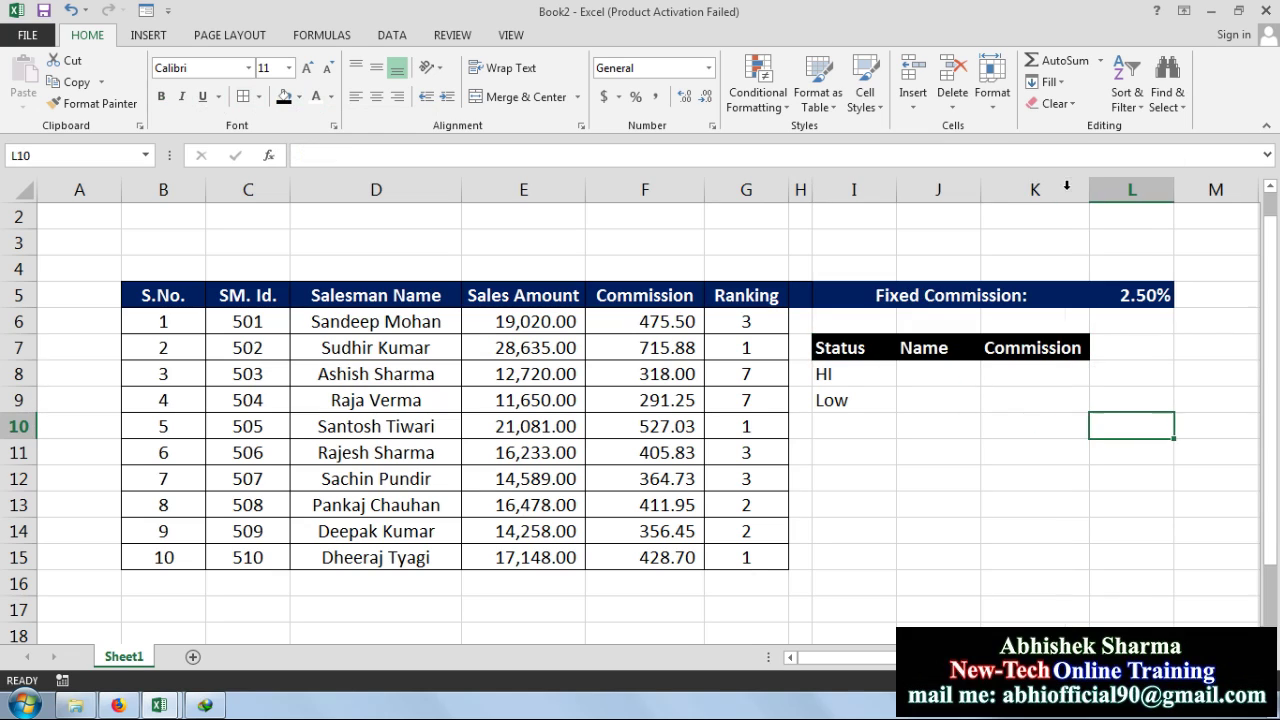
{"action": "left_click", "coordinate": [1058, 452]}
Fill the HI cell I8 with a bright green chosen from the additional standard colours.
{"action": "left_click", "coordinate": [858, 375]}
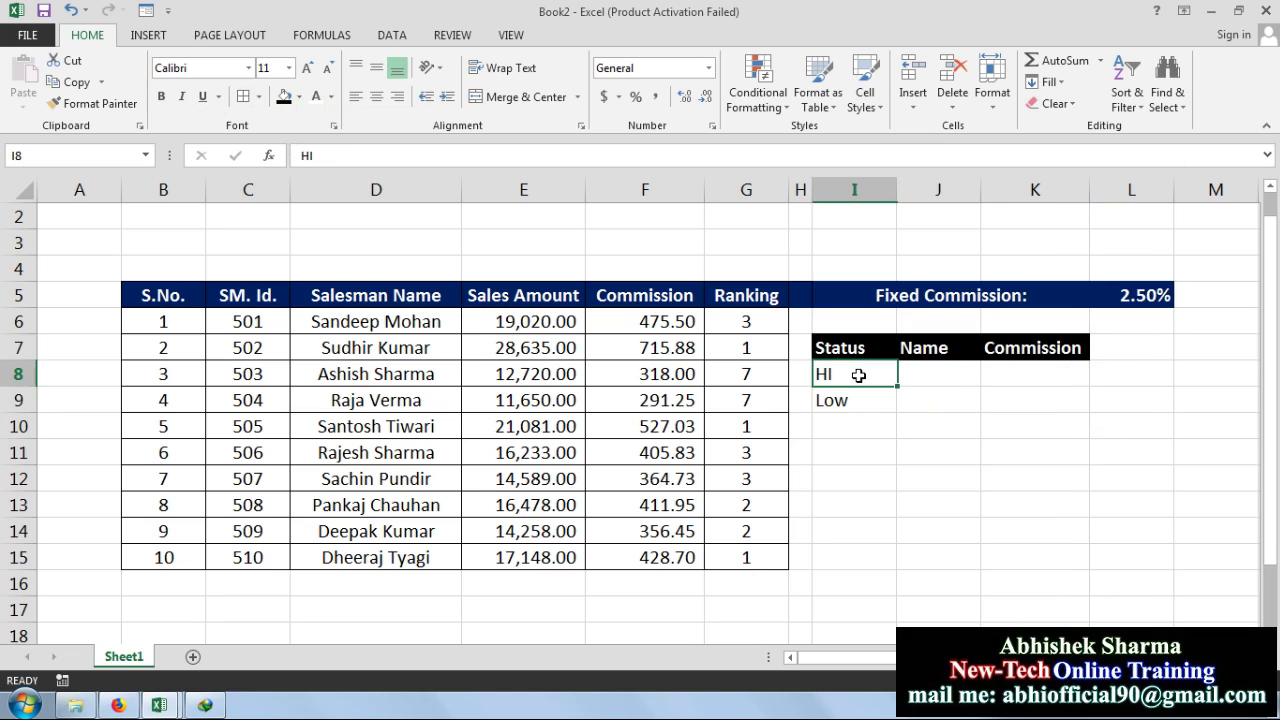
{"action": "left_click", "coordinate": [299, 97]}
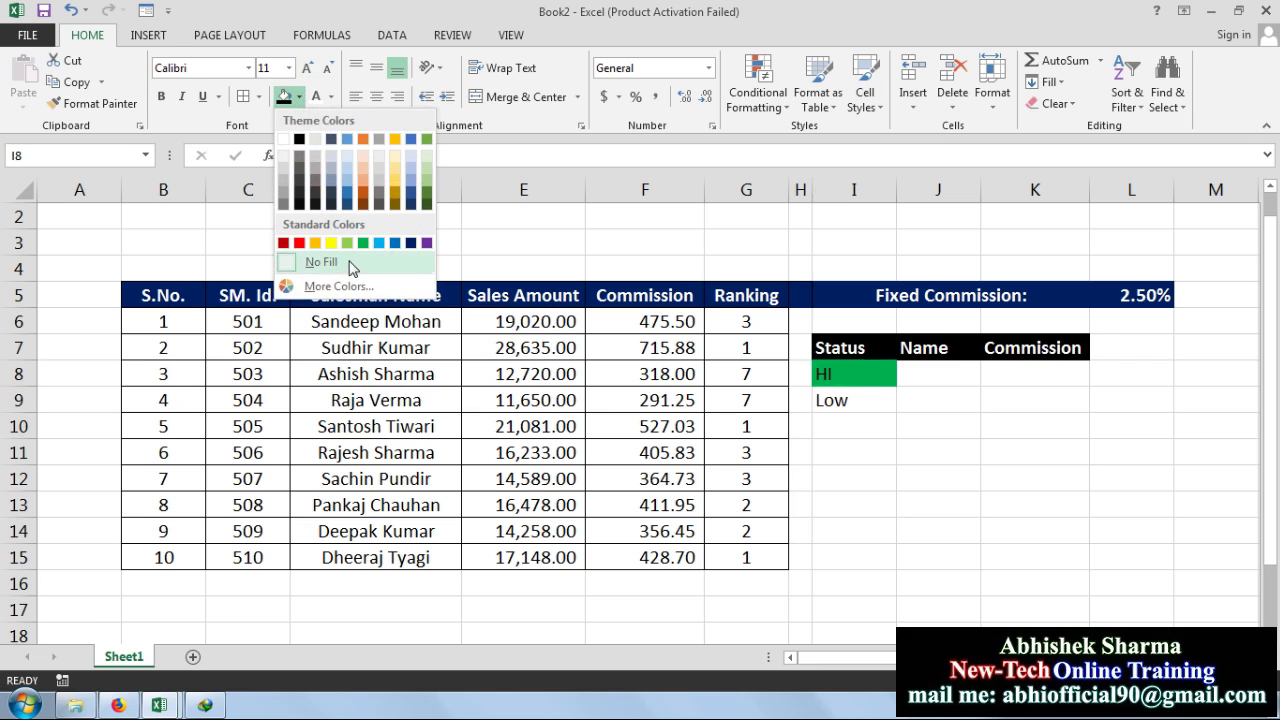
{"action": "left_click", "coordinate": [325, 286]}
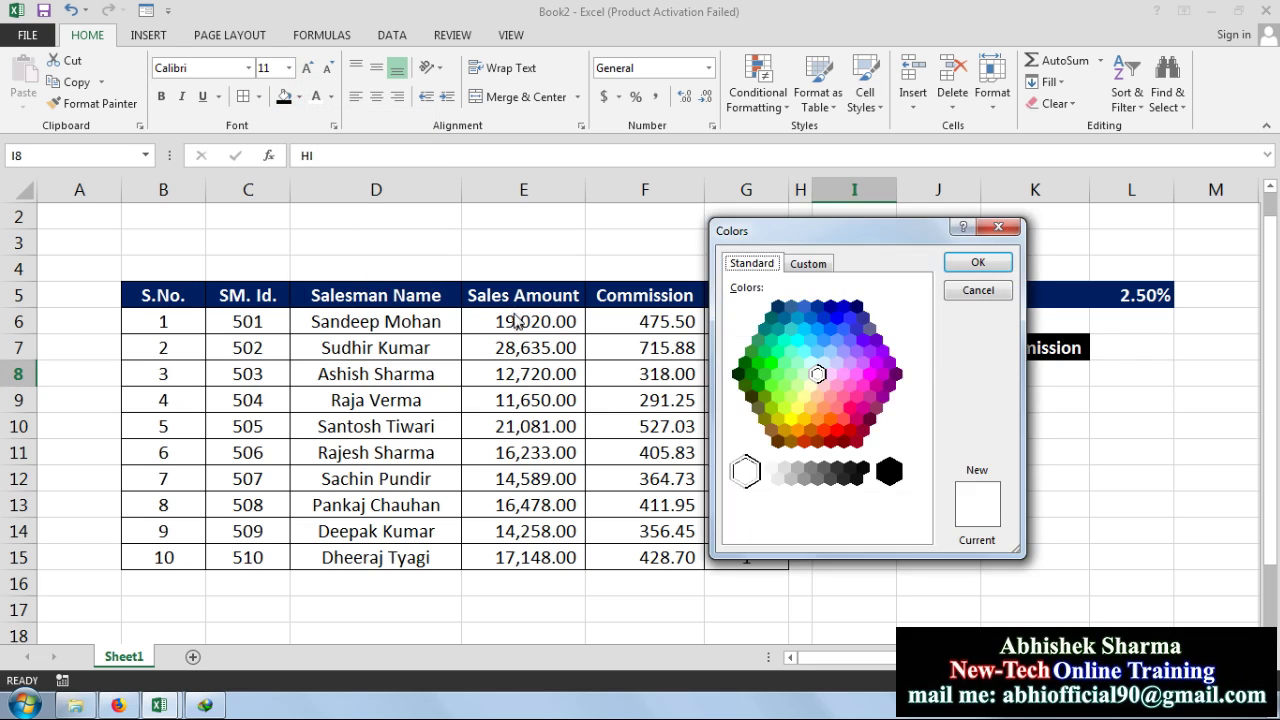
{"action": "left_click", "coordinate": [773, 386]}
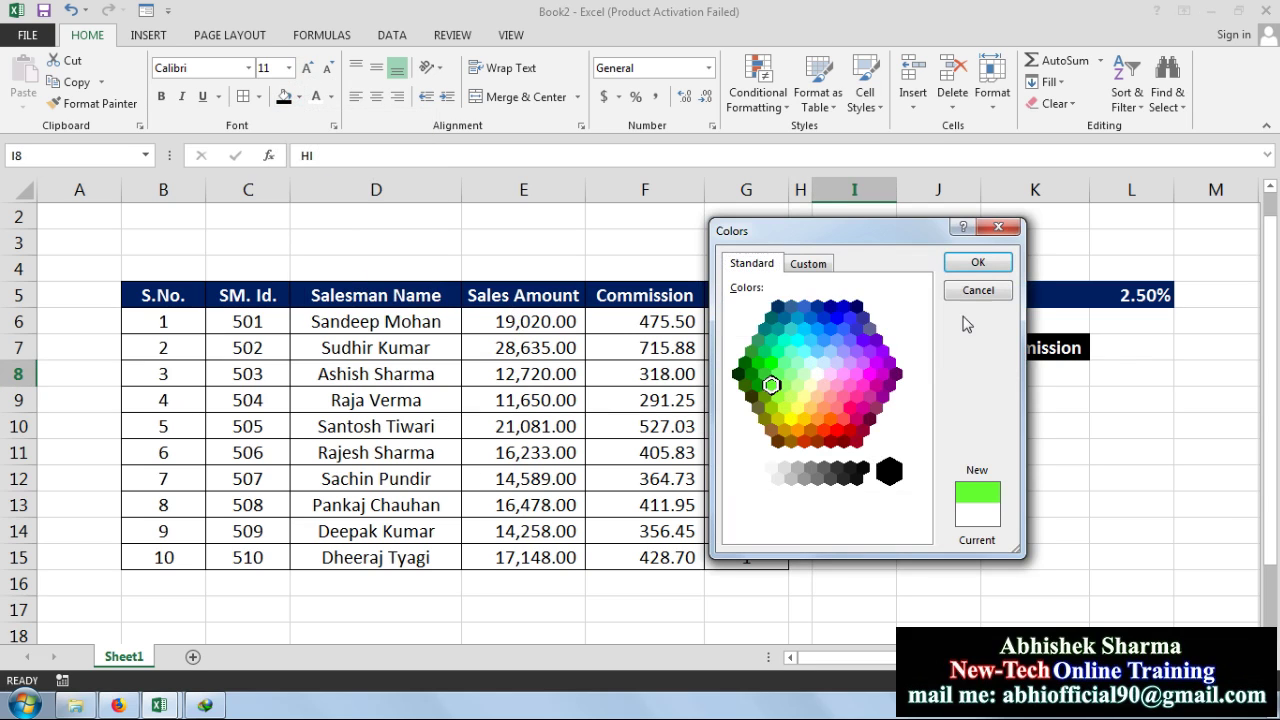
{"action": "left_click", "coordinate": [760, 362]}
{"action": "left_click", "coordinate": [968, 261]}
Fill the Low cell I9 with standard red.
{"action": "left_click", "coordinate": [834, 396]}
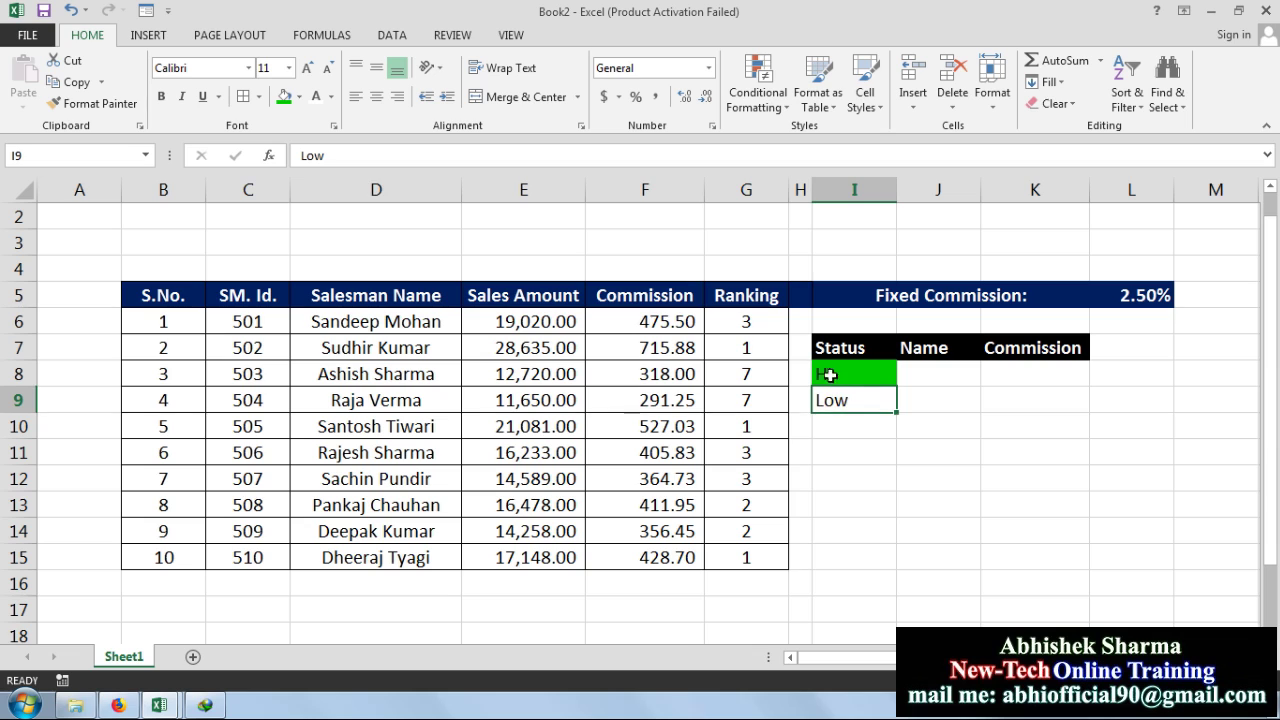
{"action": "left_click", "coordinate": [299, 97]}
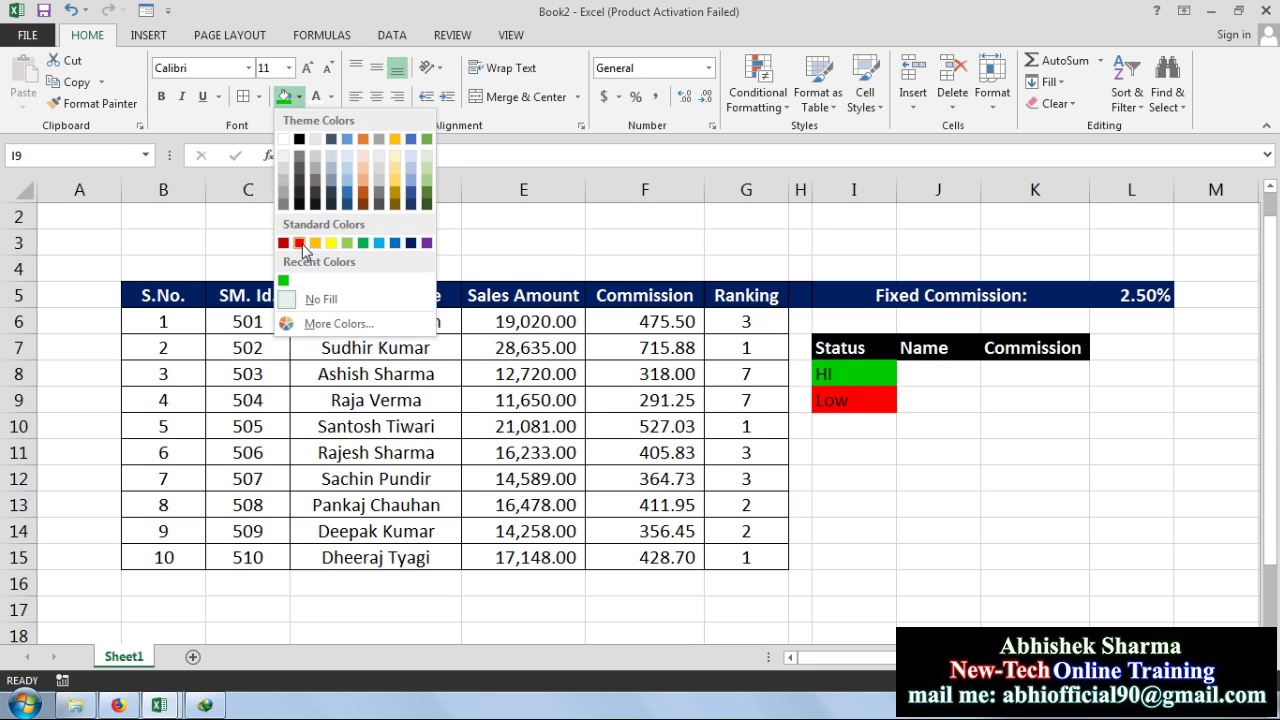
{"action": "left_click", "coordinate": [302, 245]}
Make the text of the status labels in I8:I9 white and bold.
{"action": "left_click_drag", "start_coordinate": [857, 374], "coordinate": [857, 399]}
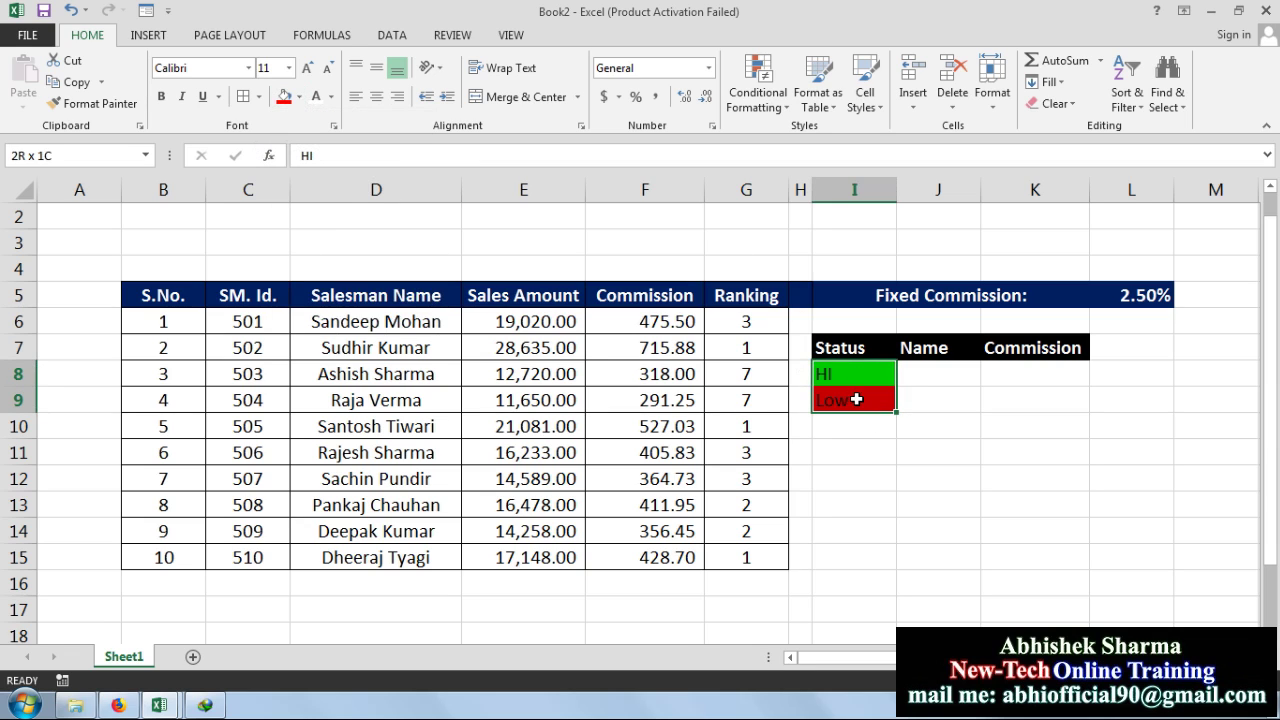
{"action": "left_click", "coordinate": [316, 98]}
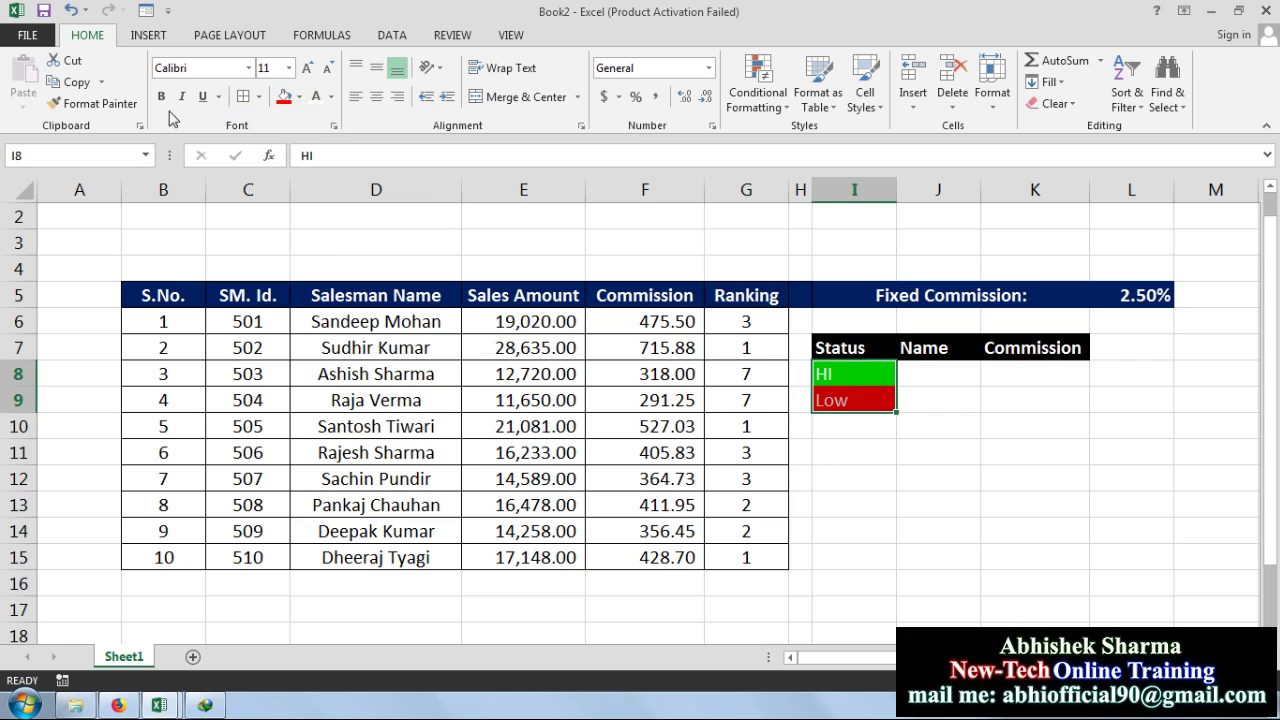
{"action": "left_click", "coordinate": [161, 96]}
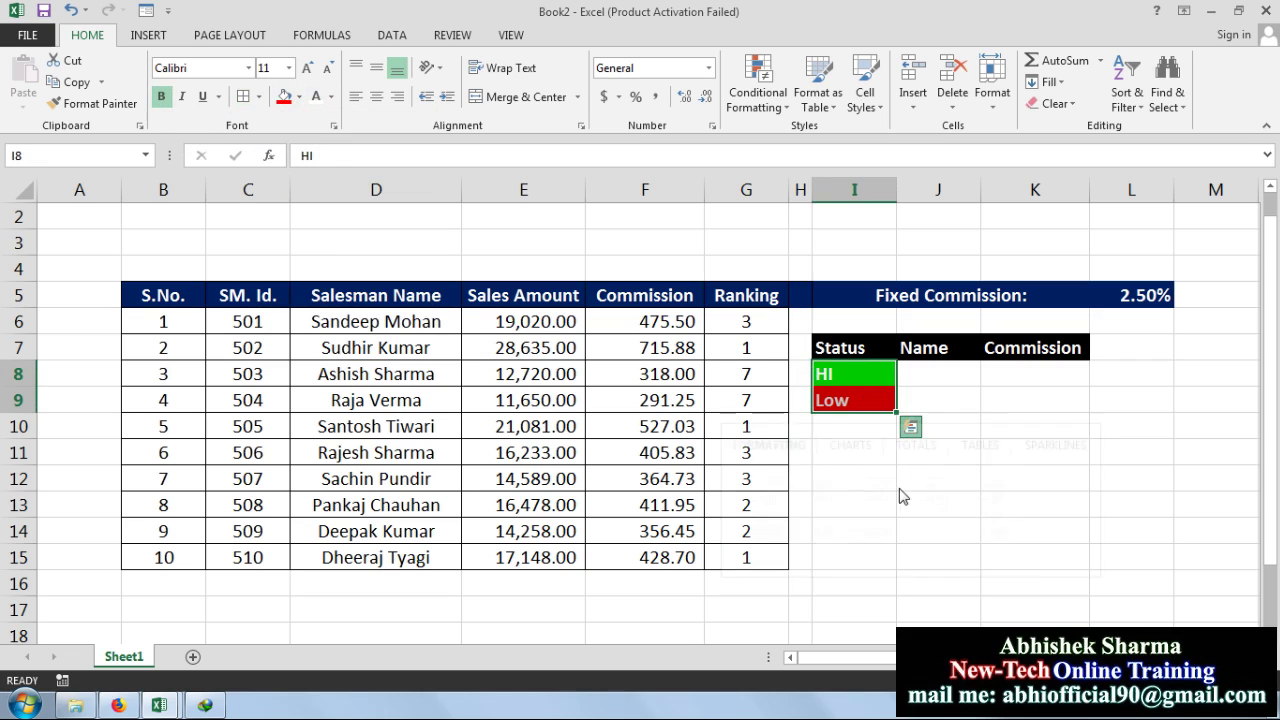
{"action": "left_click", "coordinate": [971, 420]}
{"action": "left_click", "coordinate": [966, 393]}
{"action": "left_click", "coordinate": [947, 379]}
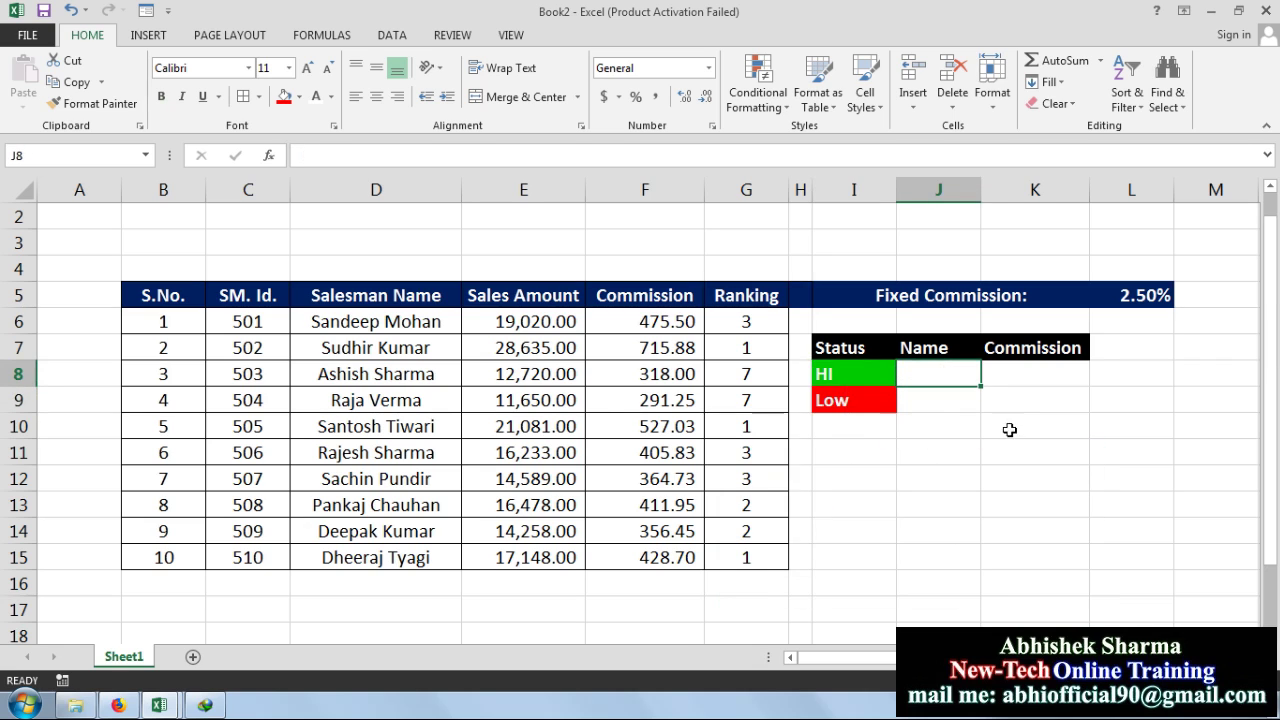
Widen columns J and K to give the Name and Commission headings more room.
{"action": "left_click_drag", "start_coordinate": [981, 190], "coordinate": [1016, 190]}
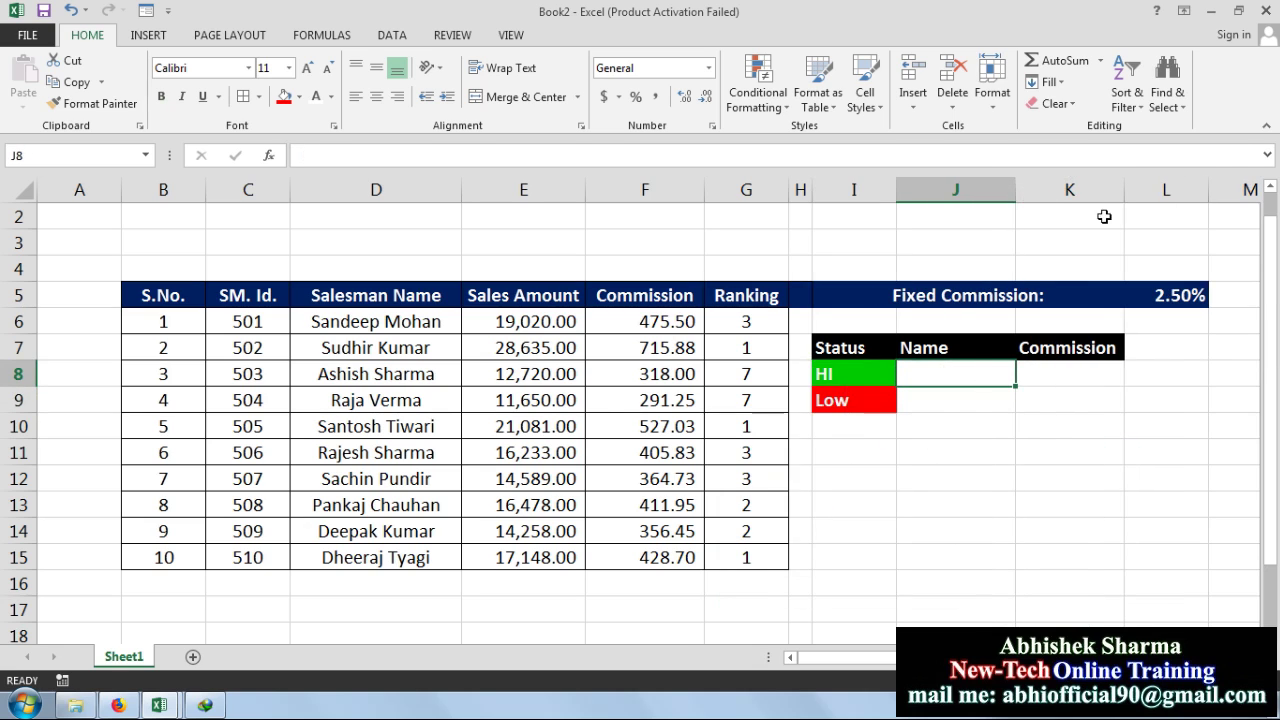
{"action": "left_click_drag", "start_coordinate": [1124, 190], "coordinate": [1143, 190]}
{"action": "left_click", "coordinate": [1120, 503]}
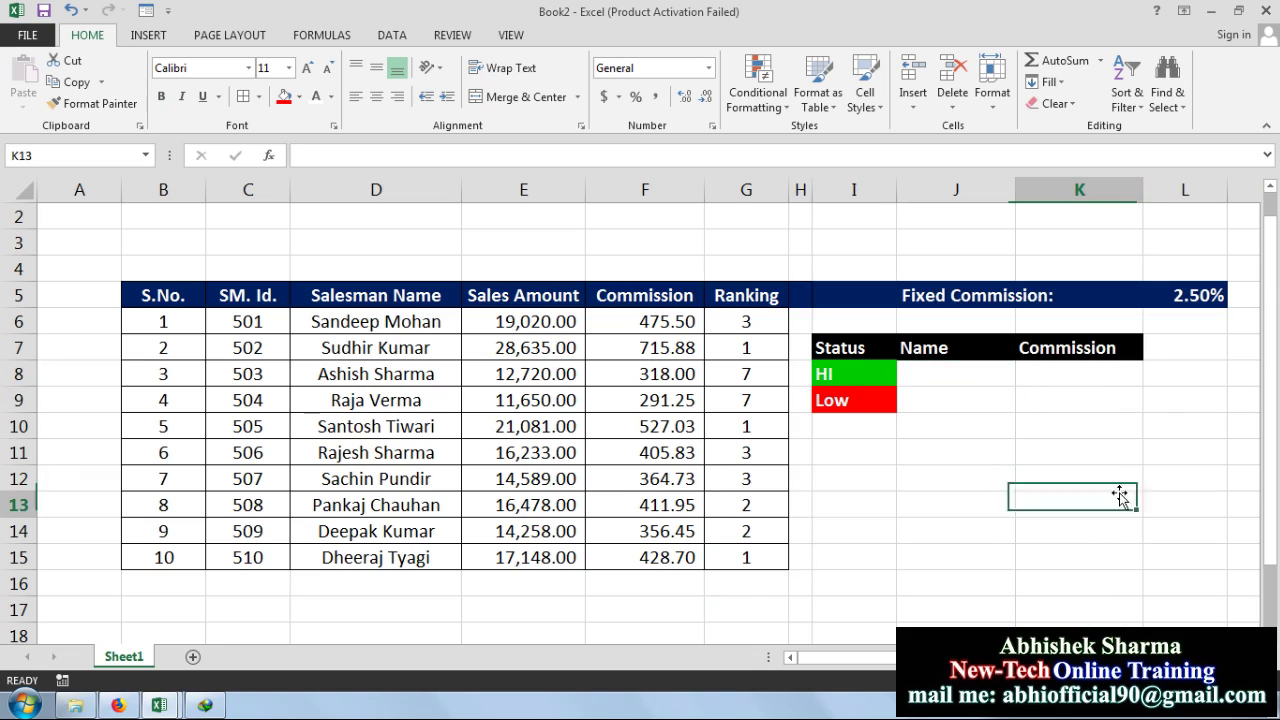
Enter =LARGE(F6:F15,1) in K8 to return the highest commission for the HI row.
{"action": "left_click", "coordinate": [1095, 374]}
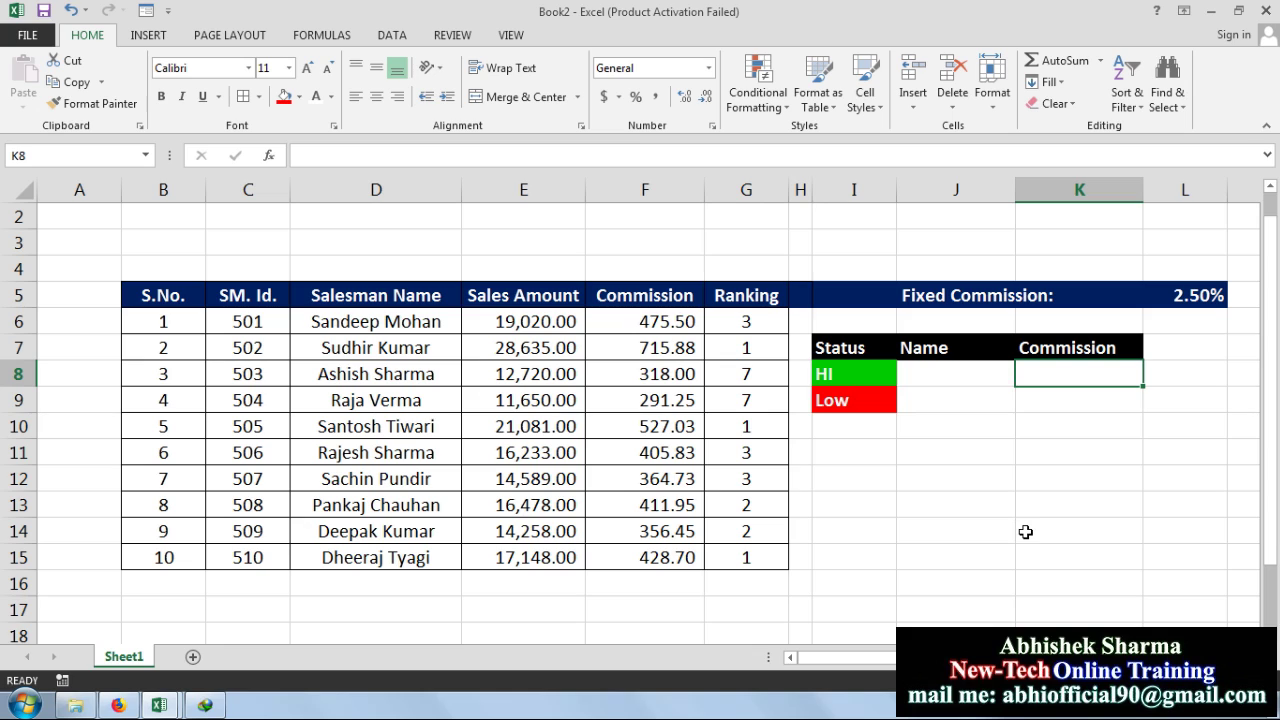
{"action": "type", "text": "=l"}
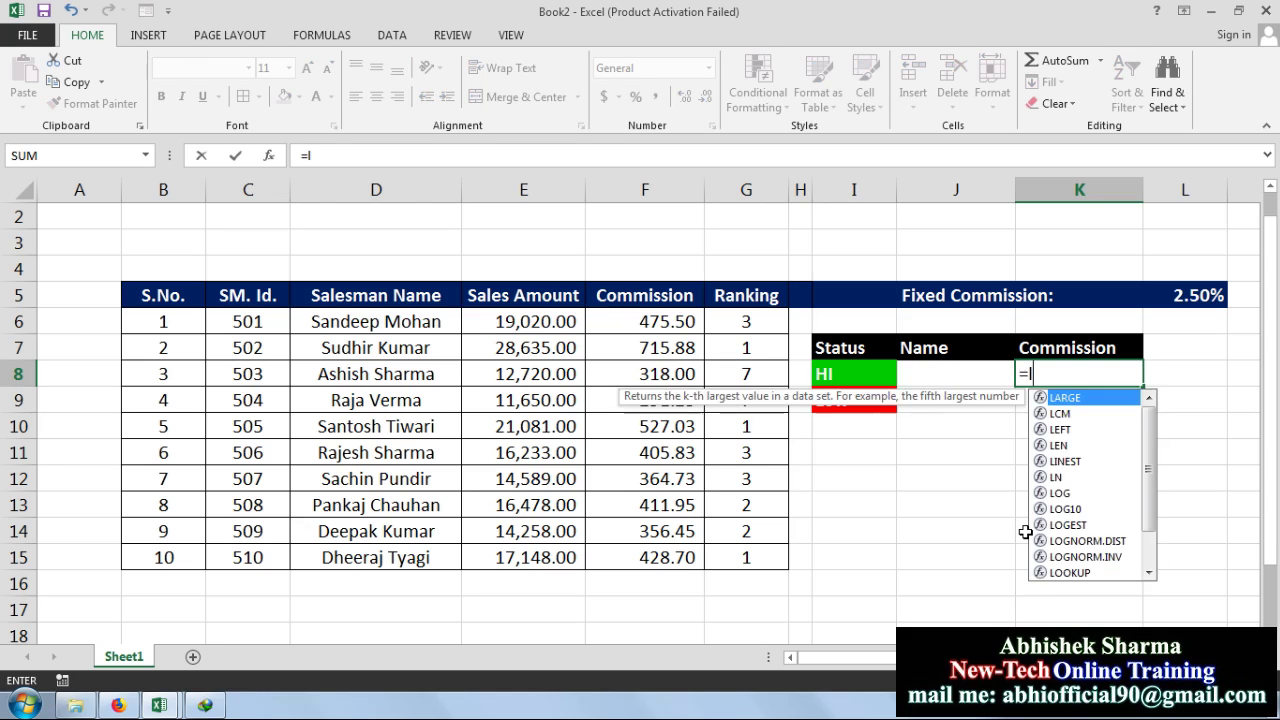
{"action": "type", "text": "arge"}
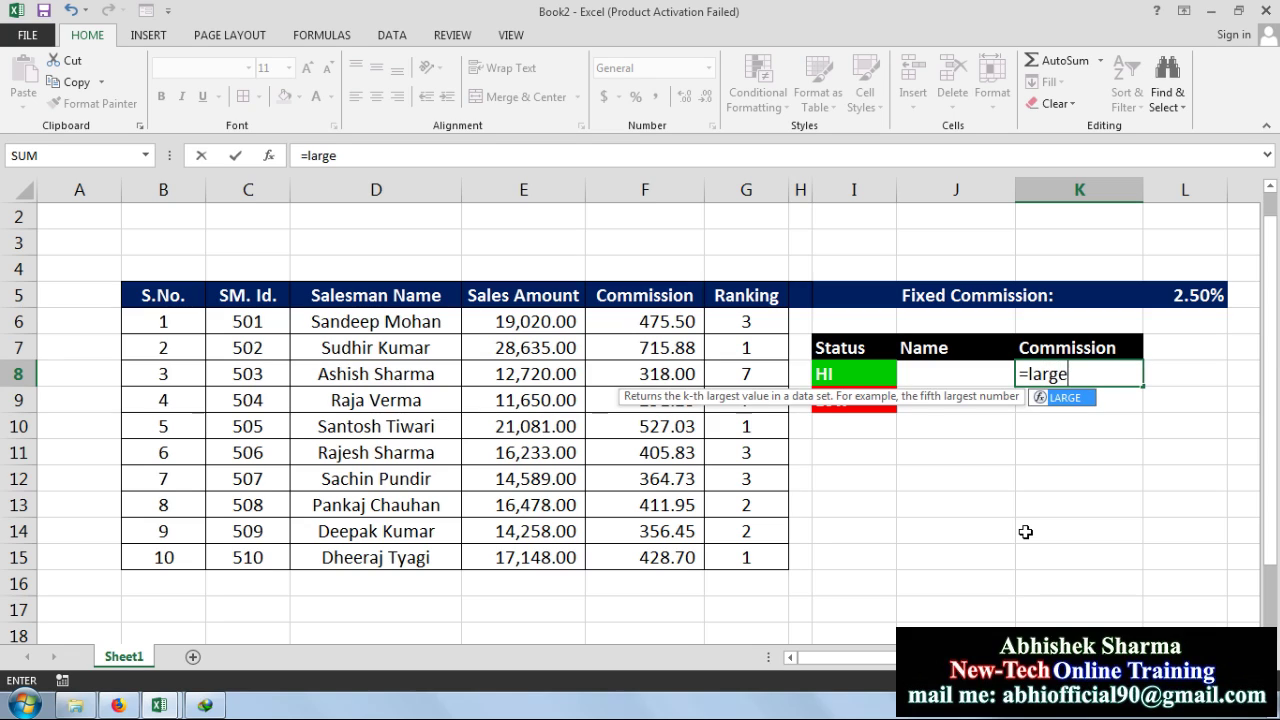
{"action": "type", "text": "("}
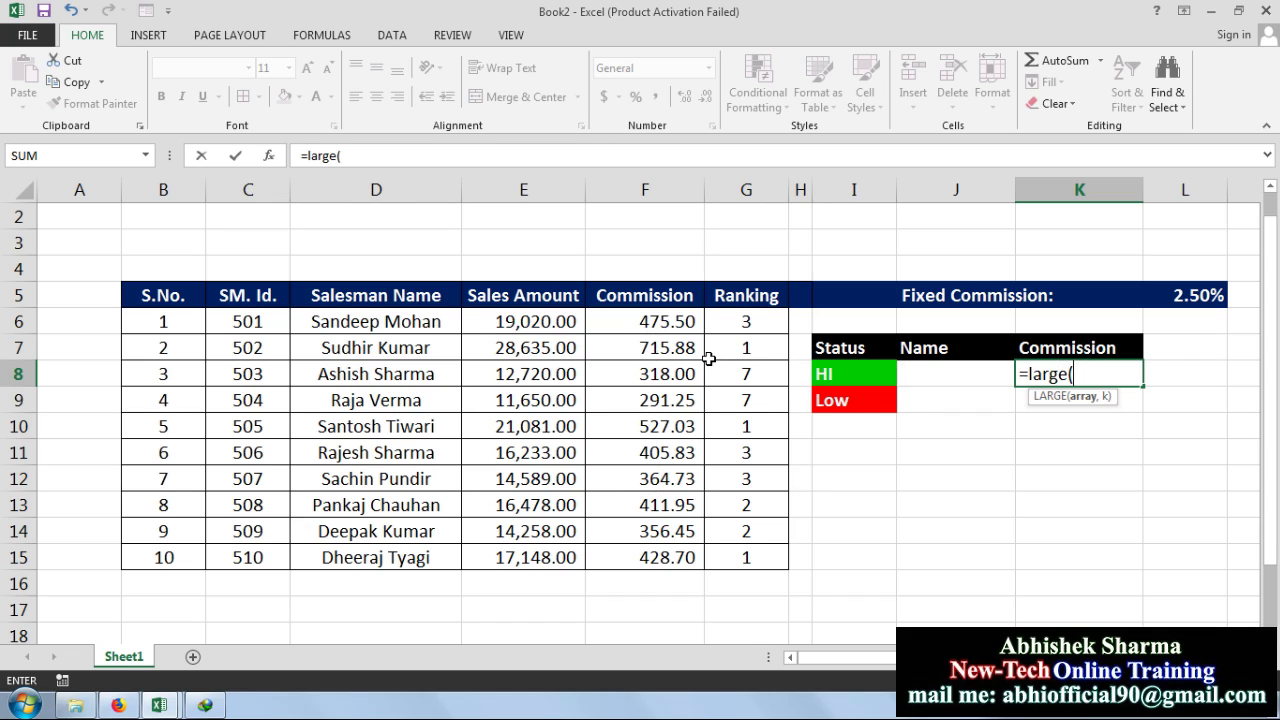
{"action": "left_click_drag", "start_coordinate": [668, 322], "coordinate": [674, 555]}
{"action": "type", "text": ","}
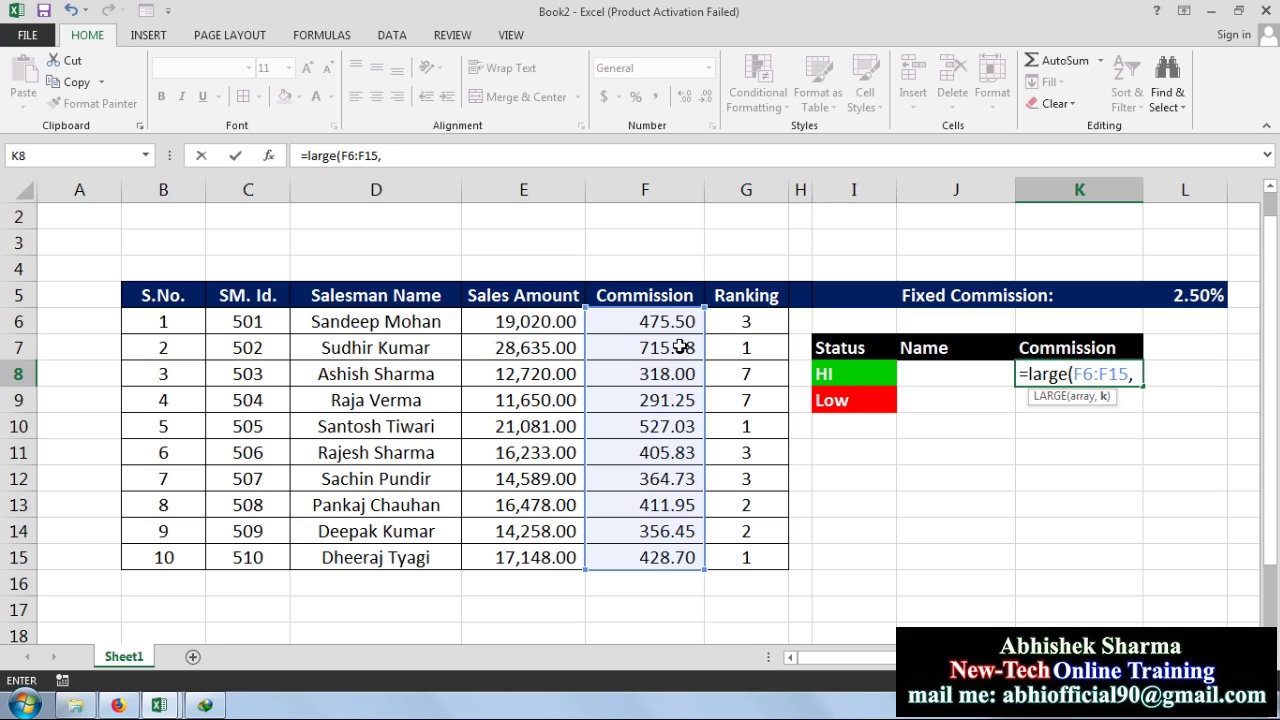
{"action": "type", "text": "1)"}
{"action": "key", "text": "Return"}
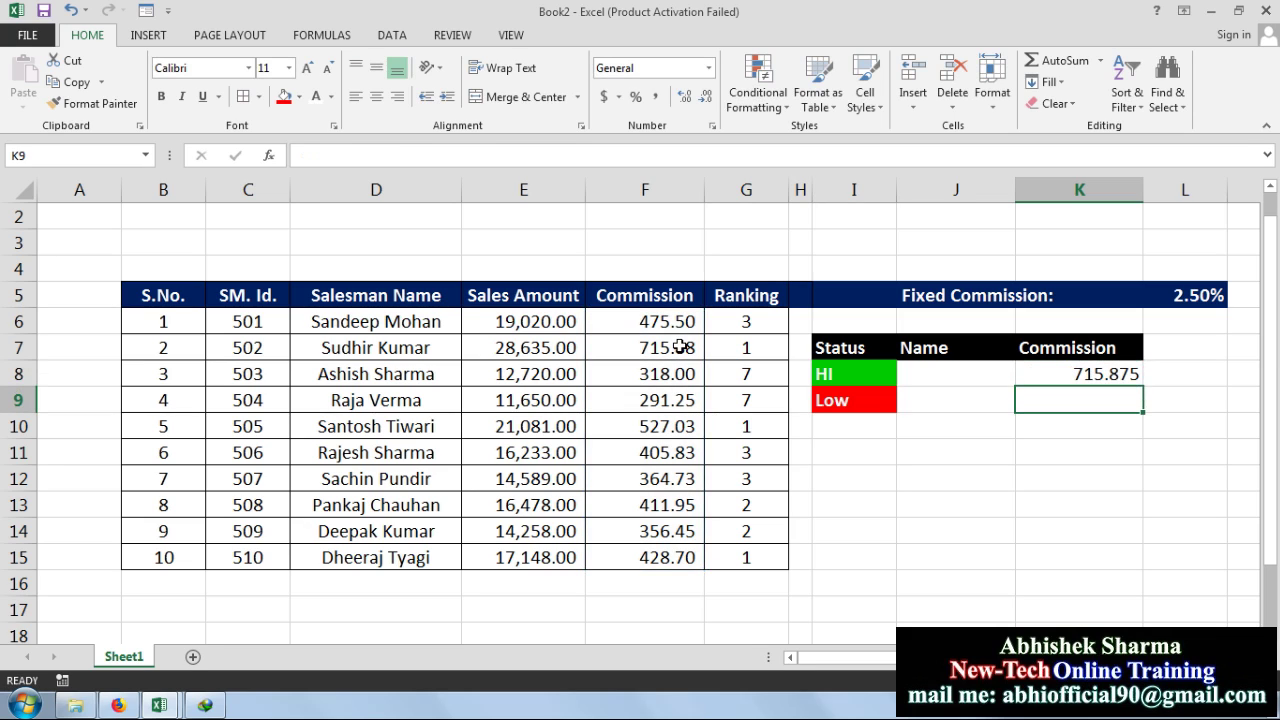
Test the HI commission formula by setting the sales amount in E7 to 31458 and checking K8.
{"action": "left_click", "coordinate": [1050, 379]}
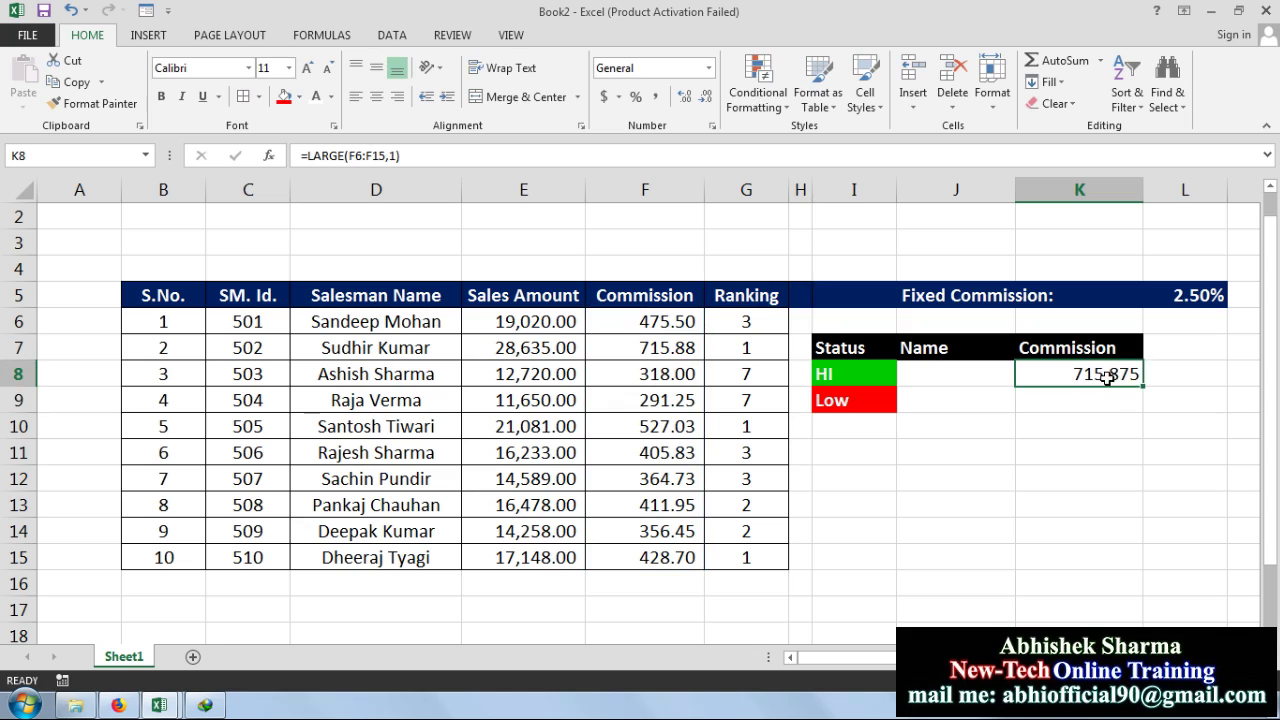
{"action": "left_click", "coordinate": [665, 350]}
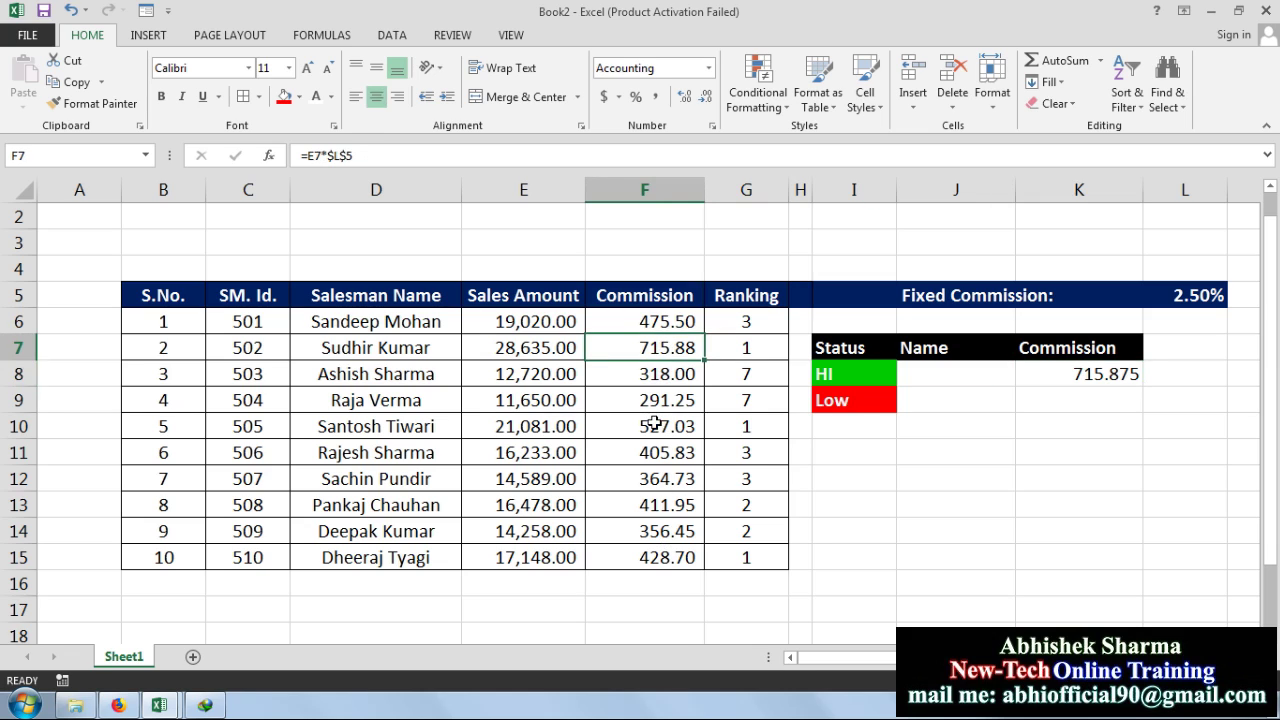
{"action": "left_click", "coordinate": [510, 349]}
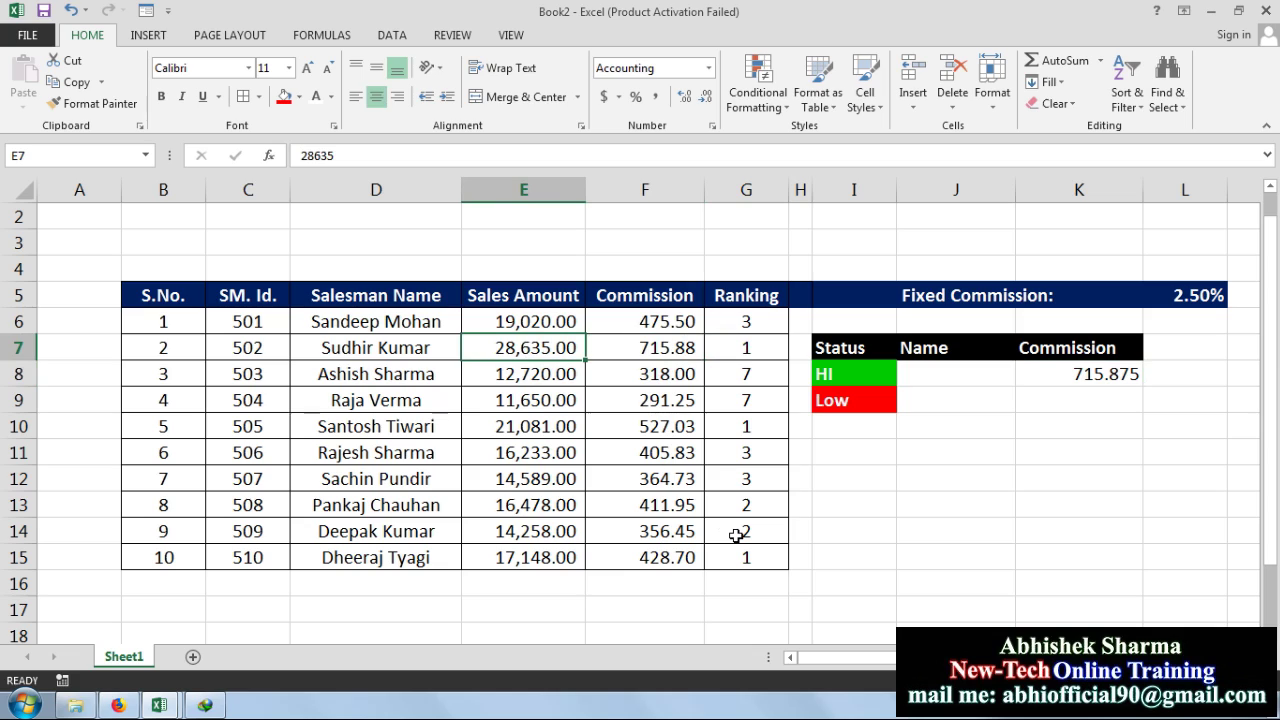
{"action": "type", "text": "3"}
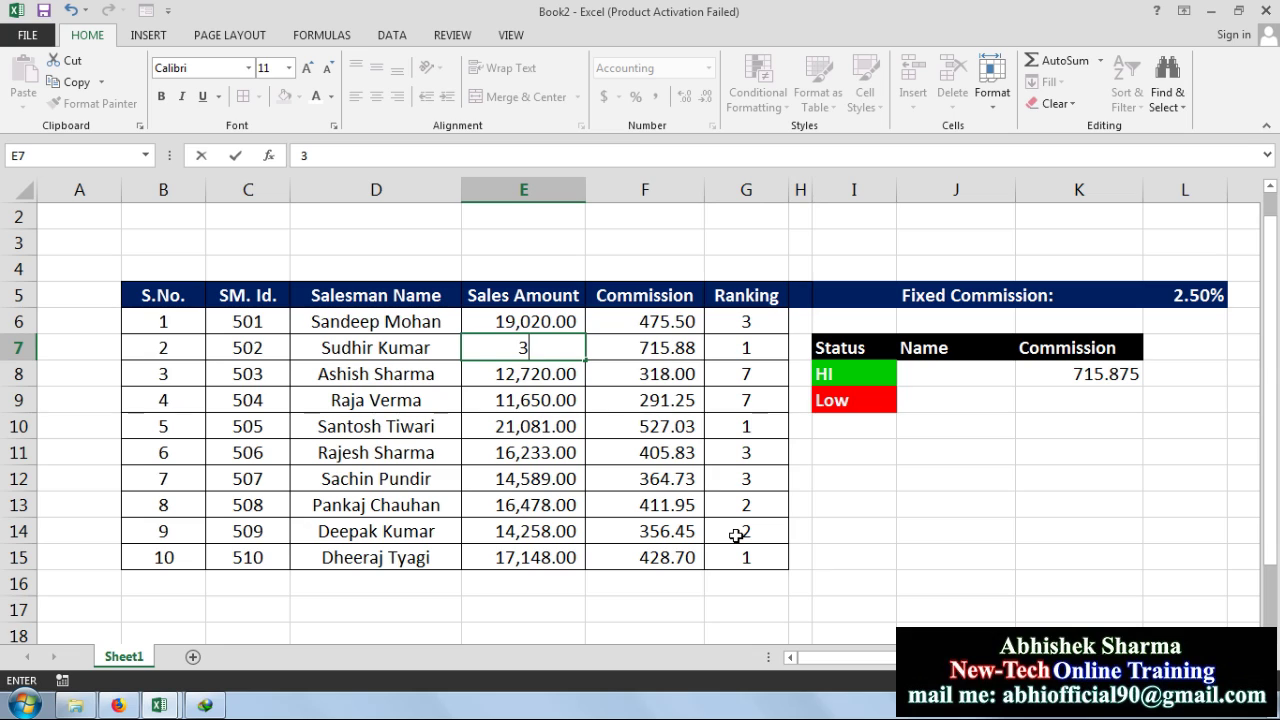
{"action": "type", "text": "1,458"}
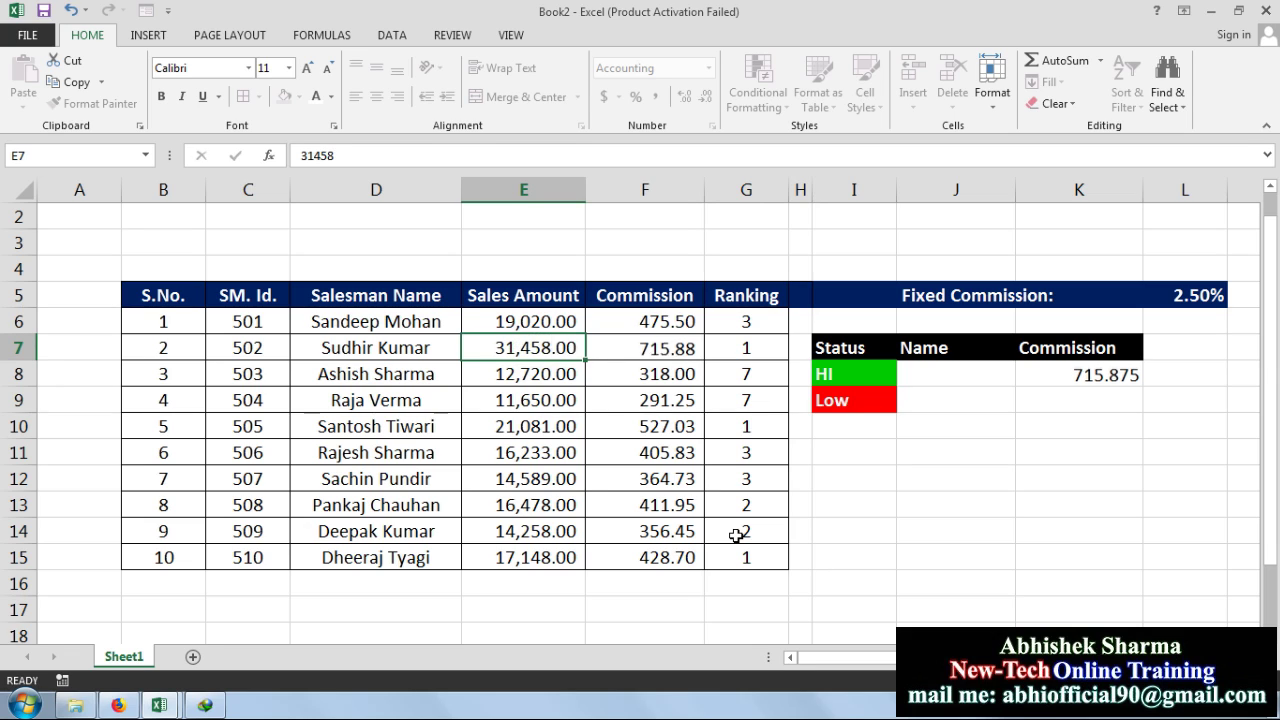
{"action": "key", "text": "Return"}
{"action": "left_click", "coordinate": [1085, 374]}
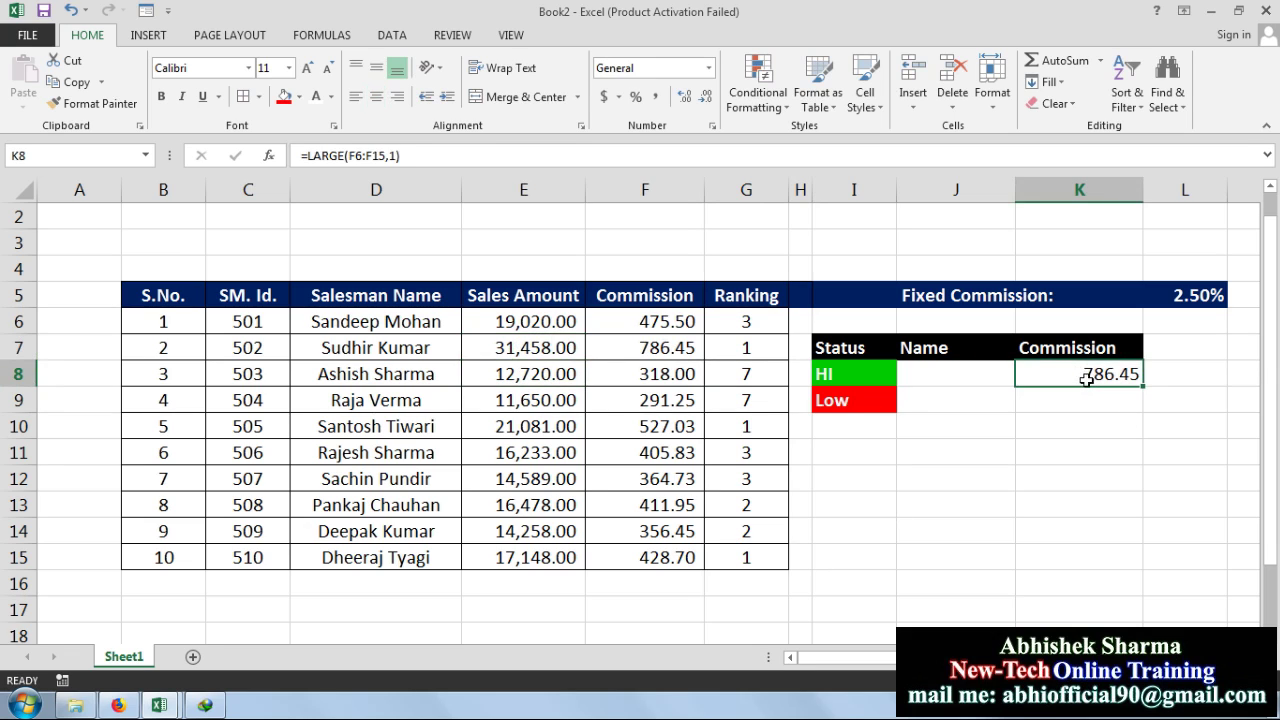
Set the sales amount in E7 to 11254 and compare K8 with the commission in F10.
{"action": "left_click", "coordinate": [520, 348]}
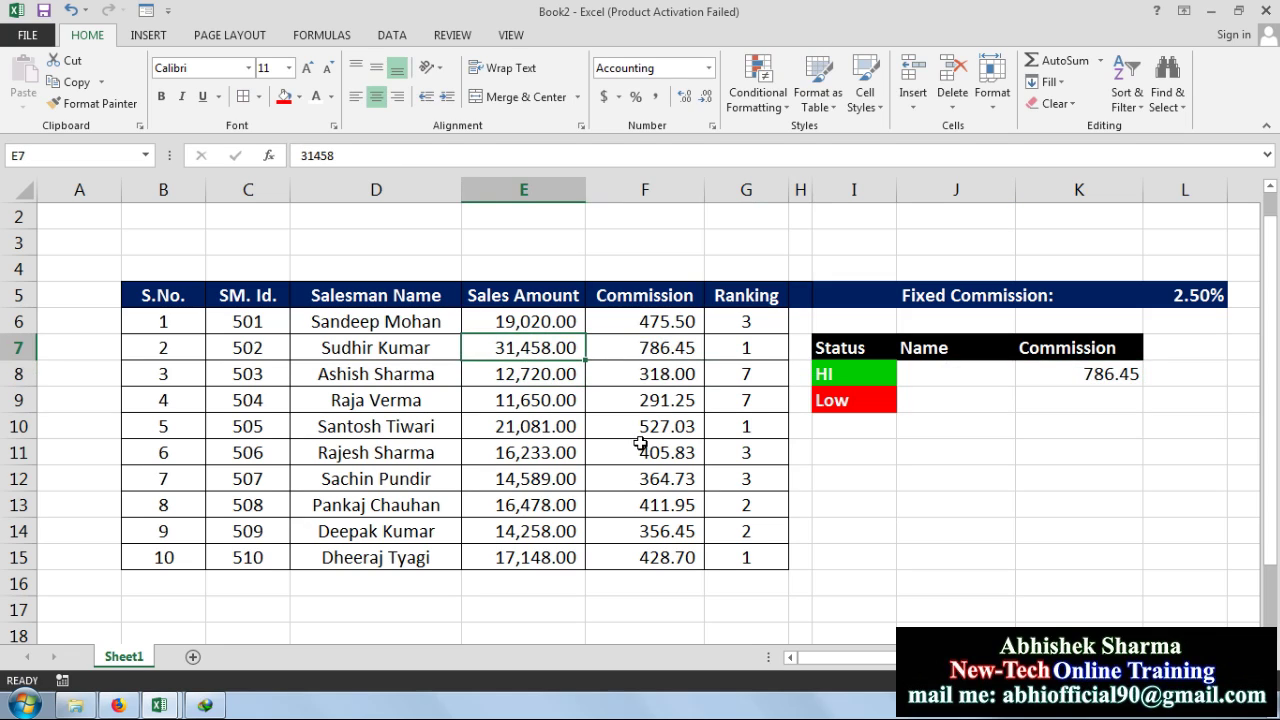
{"action": "type", "text": "11254"}
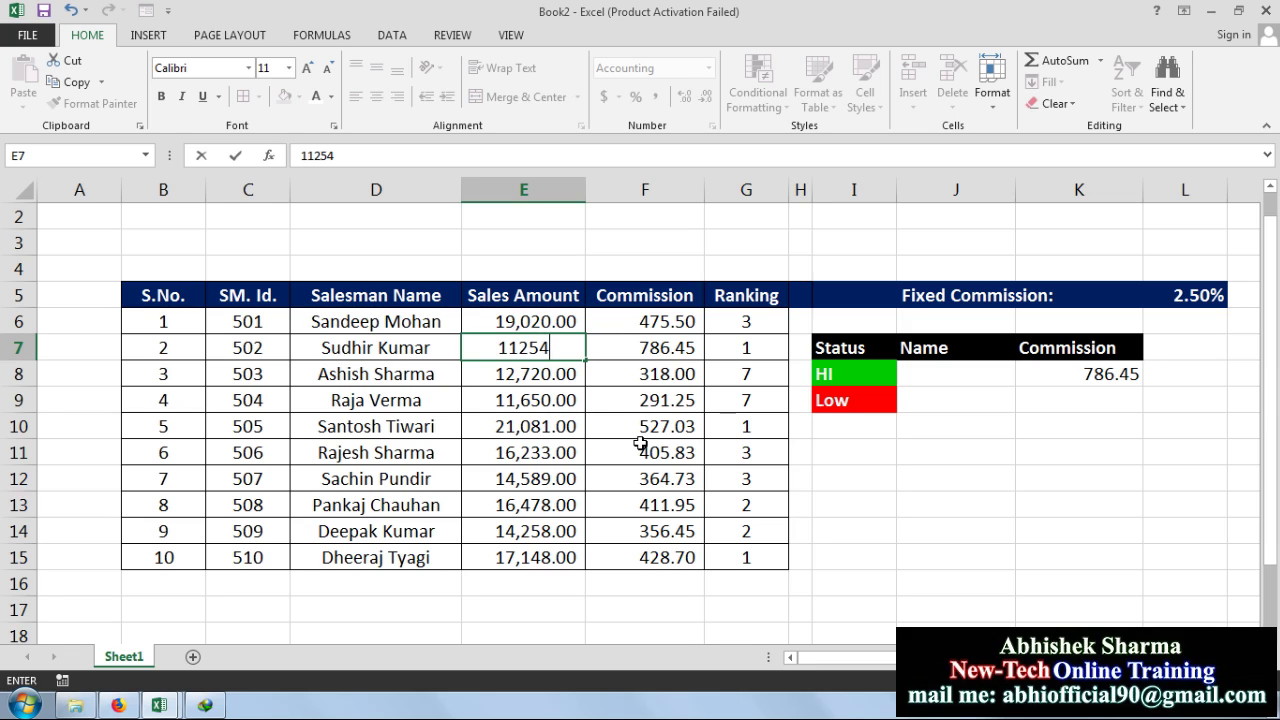
{"action": "key", "text": "Return"}
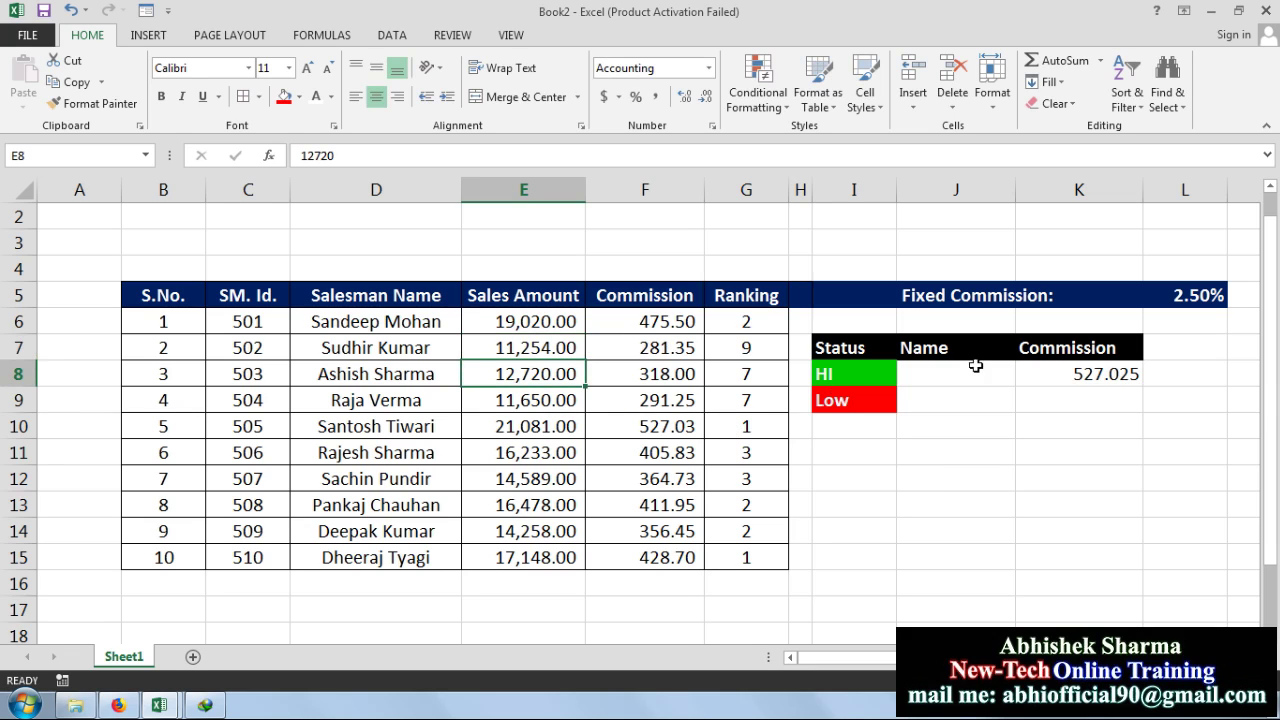
{"action": "left_click", "coordinate": [1059, 373]}
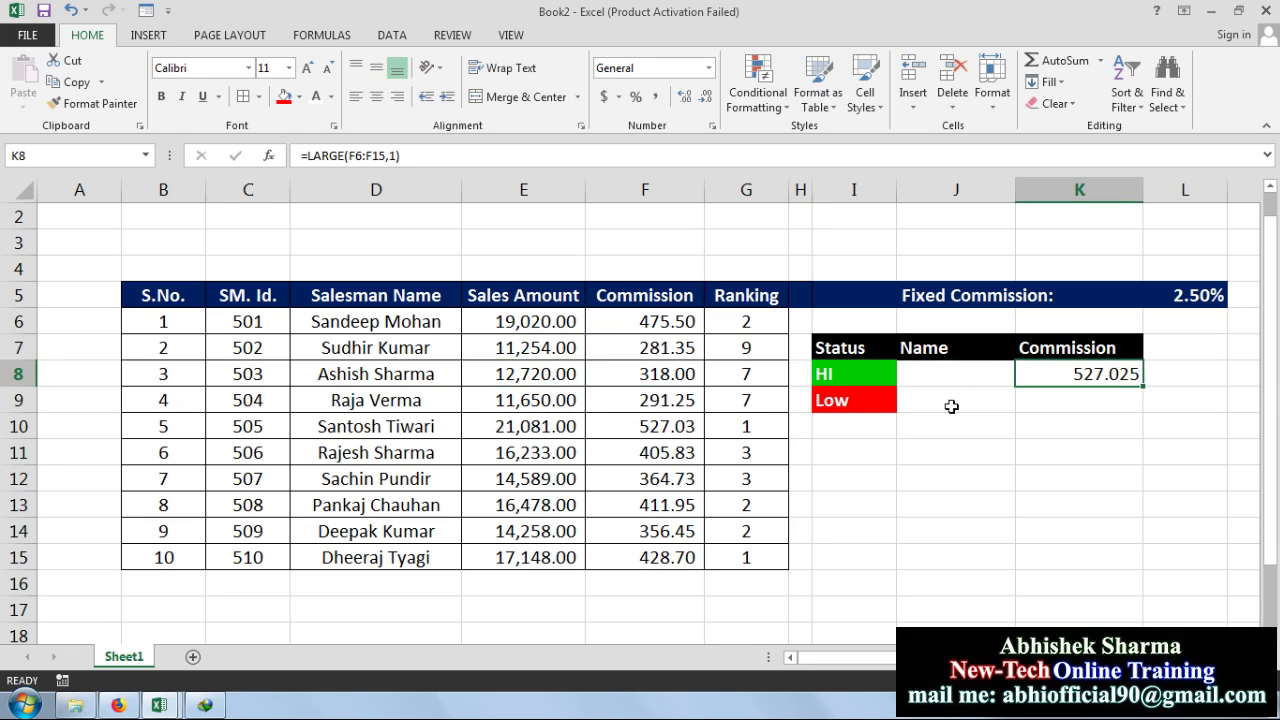
{"action": "left_click", "coordinate": [642, 429]}
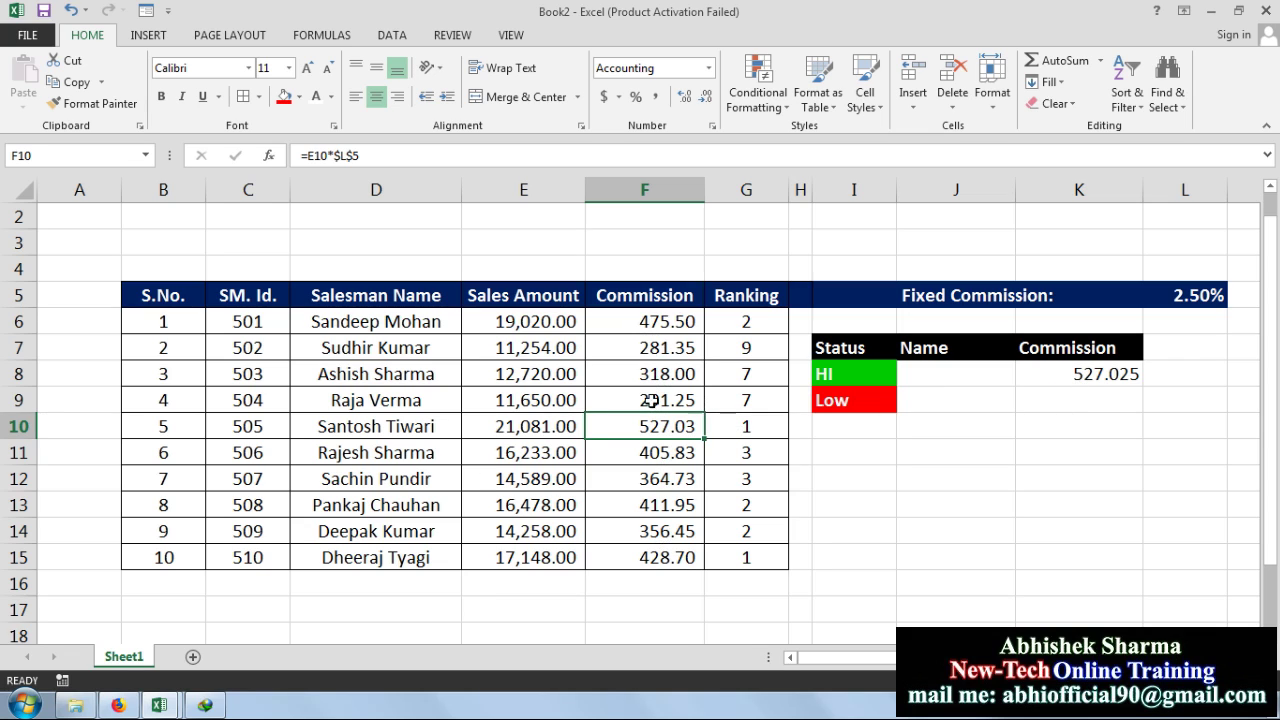
{"action": "left_click", "coordinate": [1076, 377]}
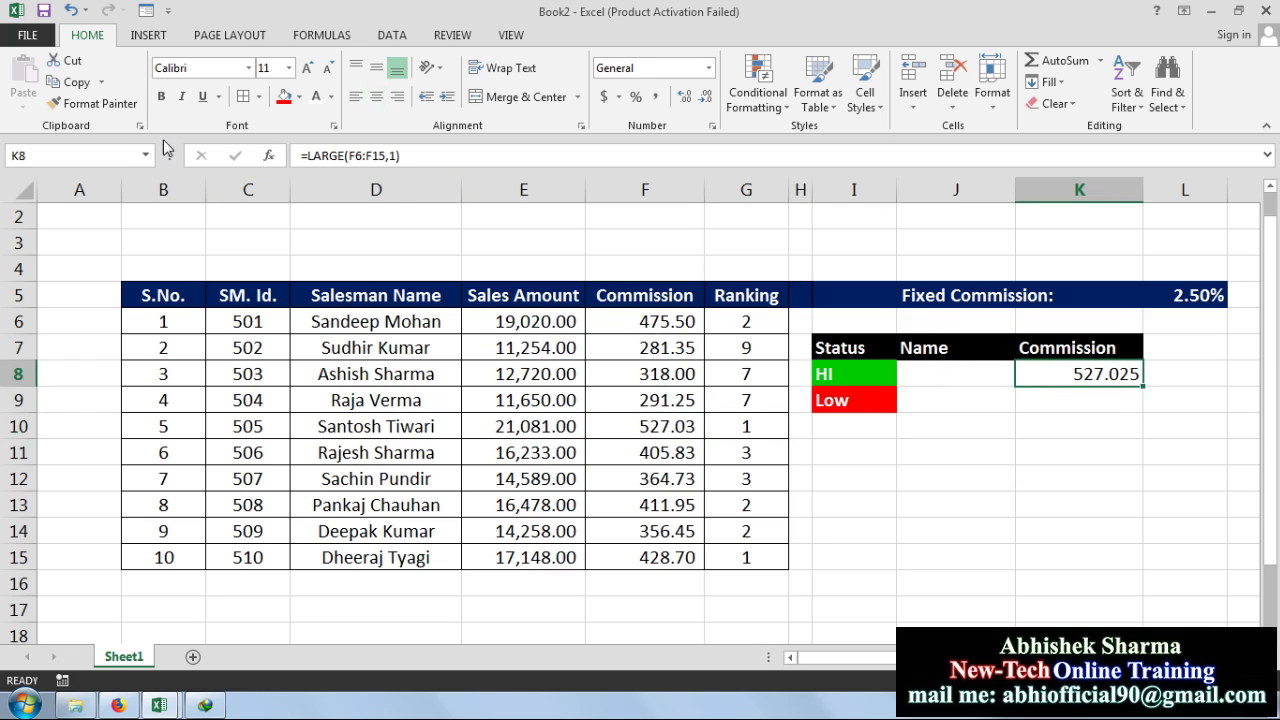
Undo both test changes to the sales amount in E7.
{"action": "left_click", "coordinate": [71, 11]}
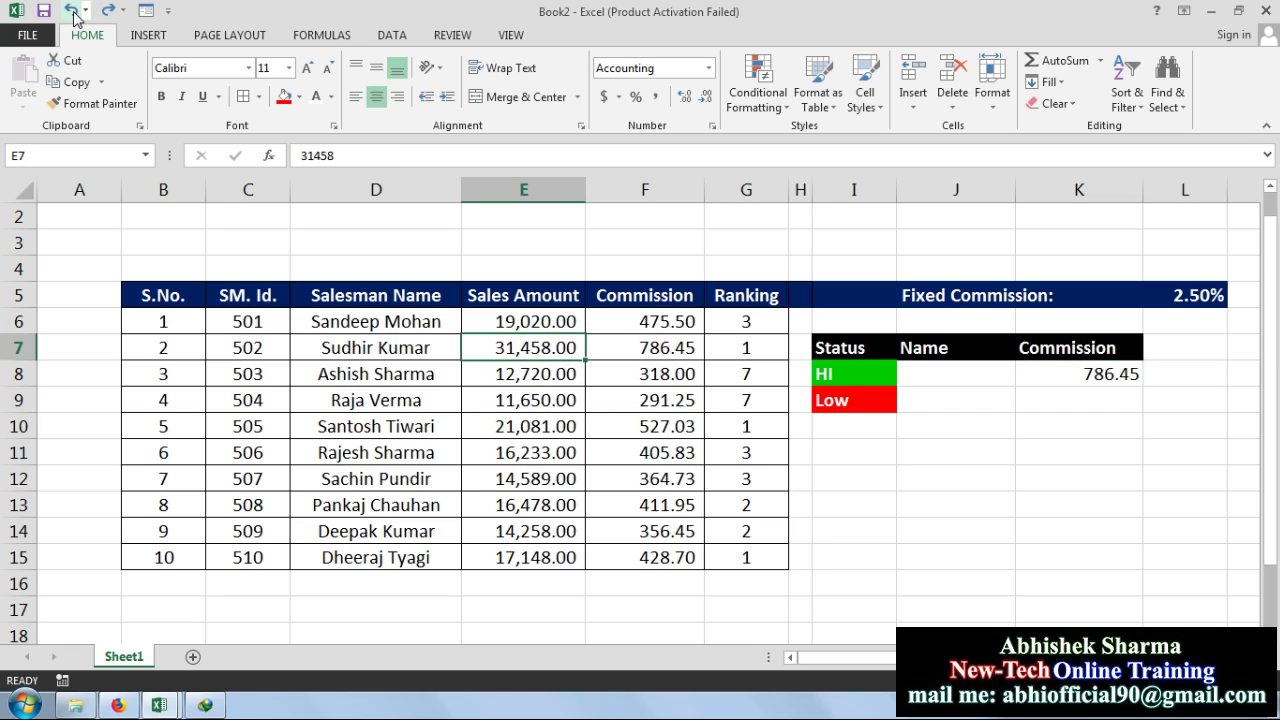
{"action": "left_click", "coordinate": [74, 13]}
{"action": "left_click", "coordinate": [74, 13]}
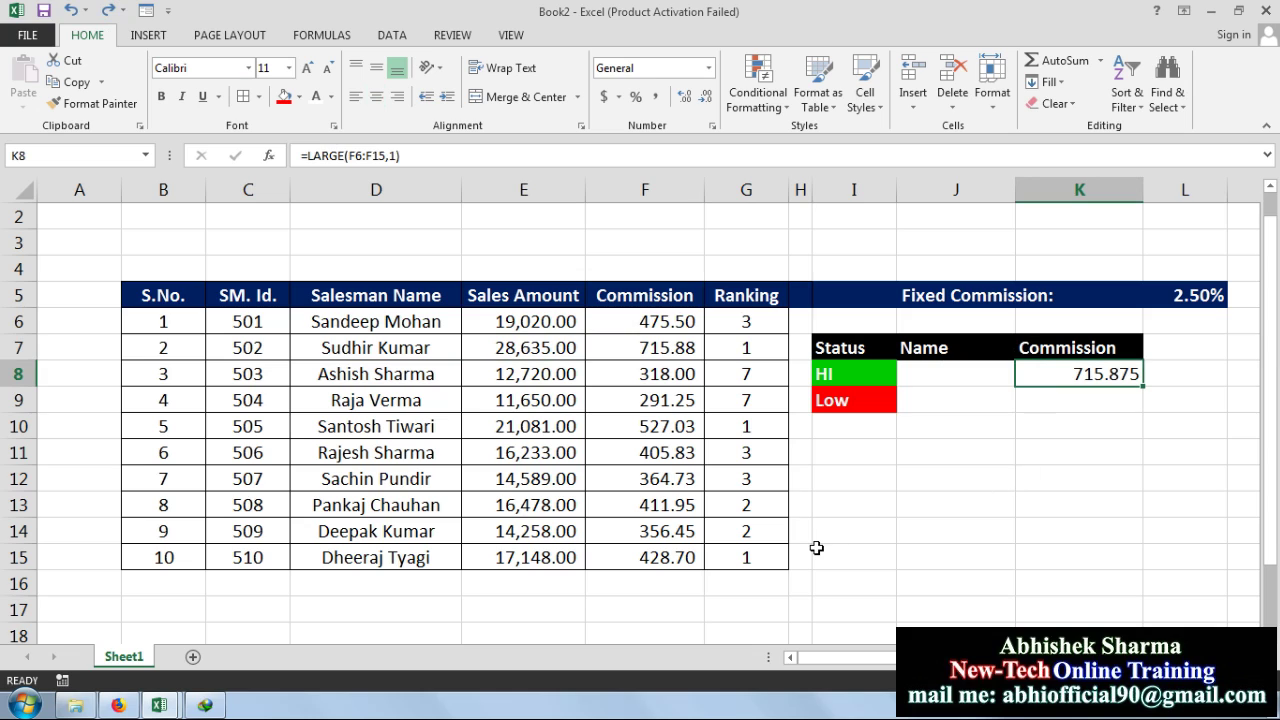
Clear K8 and re-enter the highest-commission formula =LARGE(F6:F15,1).
{"action": "key", "text": "Delete"}
{"action": "type", "text": "=l"}
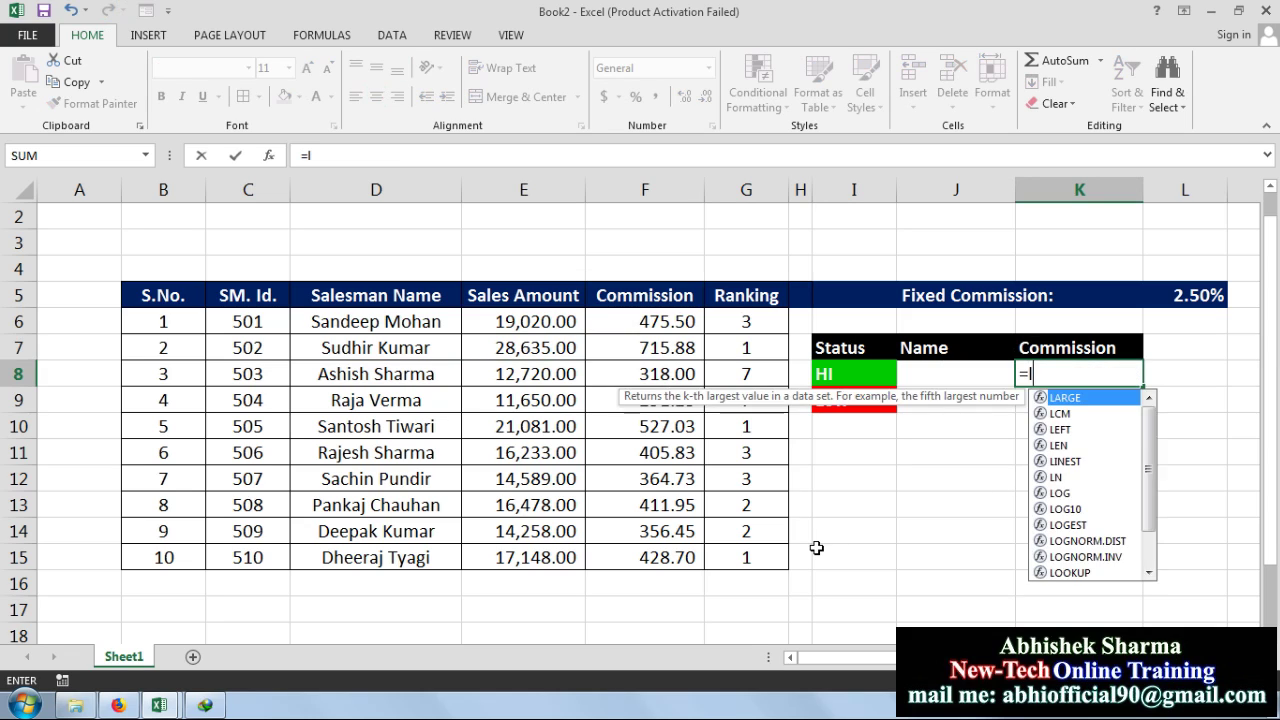
{"action": "type", "text": "arge"}
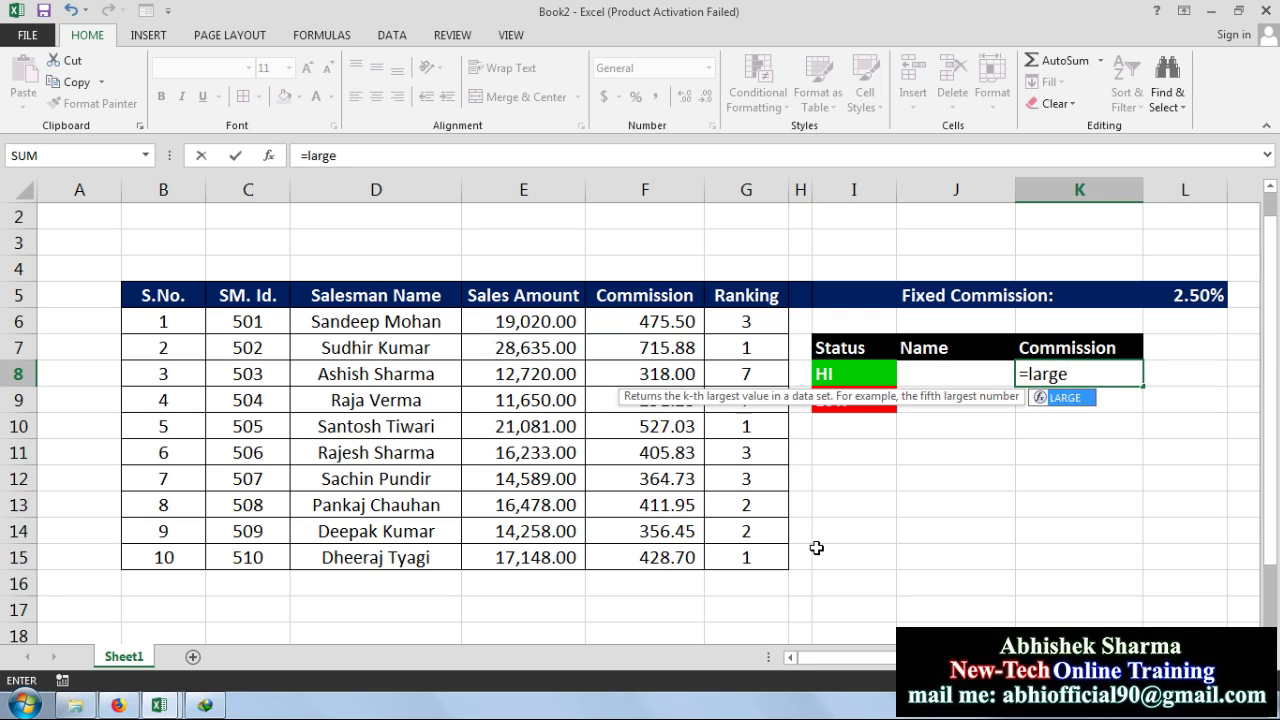
{"action": "type", "text": "("}
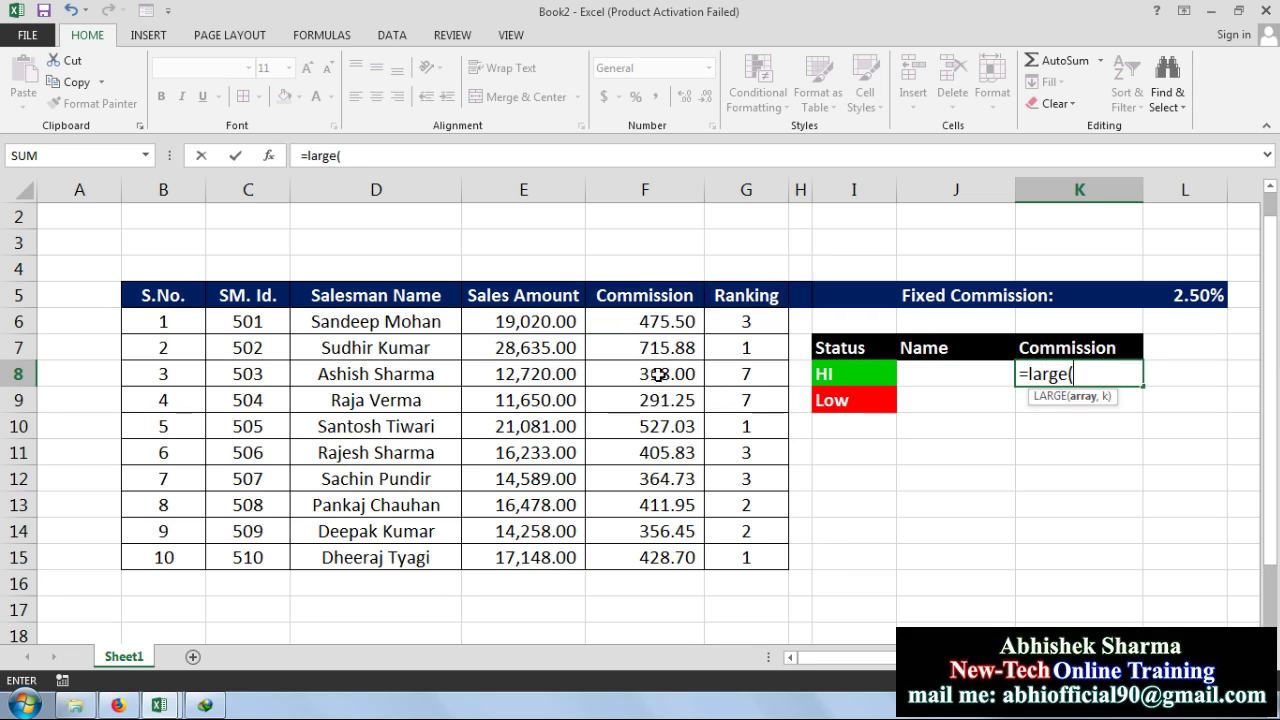
{"action": "left_click_drag", "start_coordinate": [646, 324], "coordinate": [655, 559]}
{"action": "type", "text": ","}
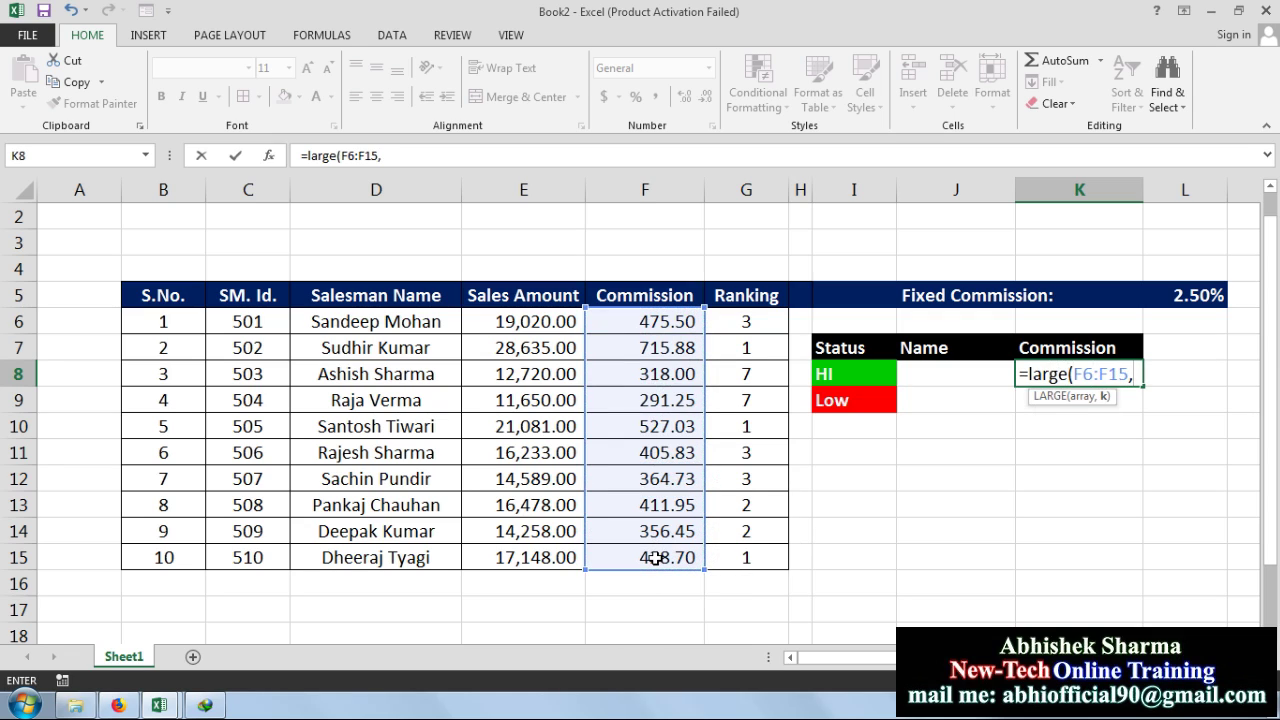
{"action": "type", "text": "1)"}
{"action": "key", "text": "Return"}
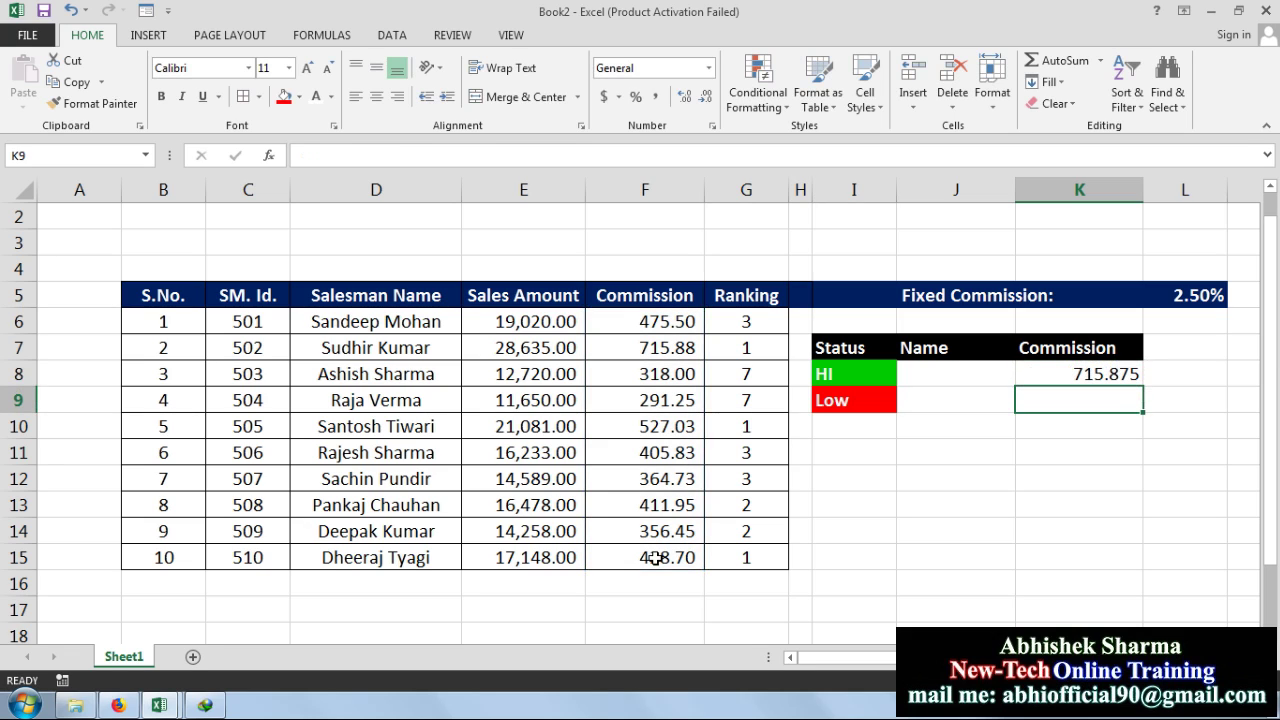
{"action": "left_click", "coordinate": [957, 380]}
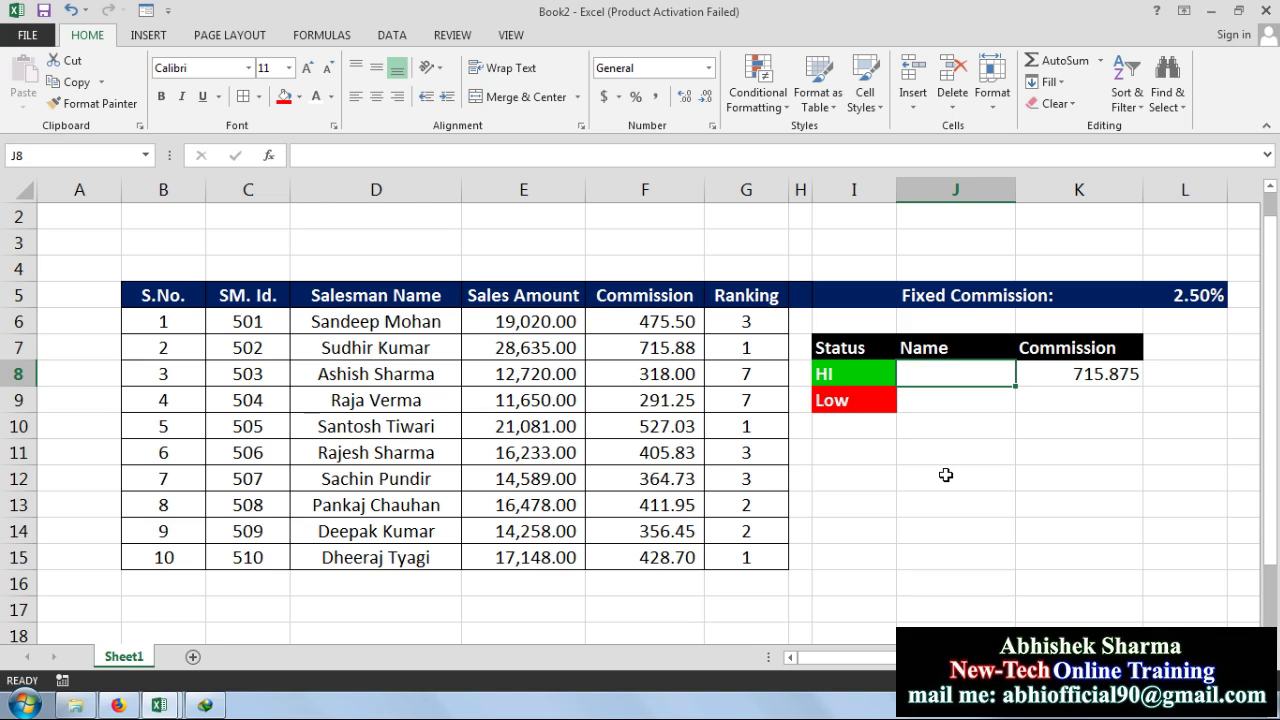
{"action": "type", "text": "="}
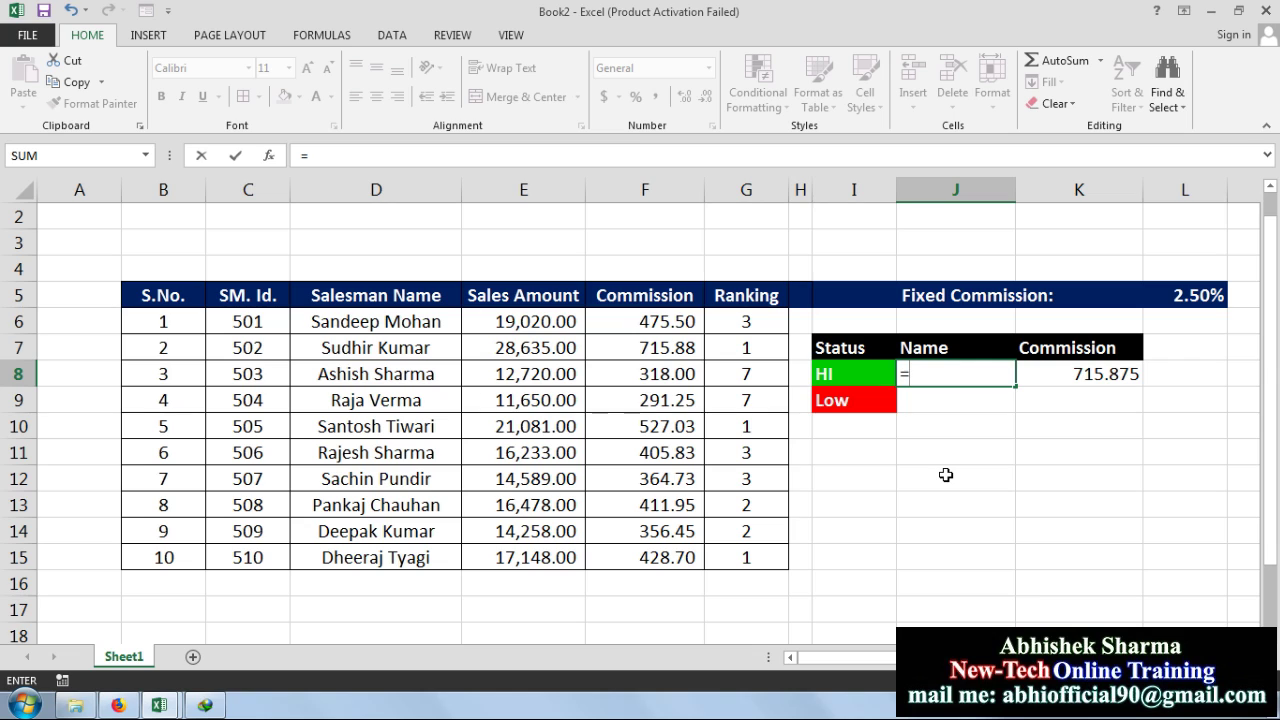
{"action": "type", "text": "index"}
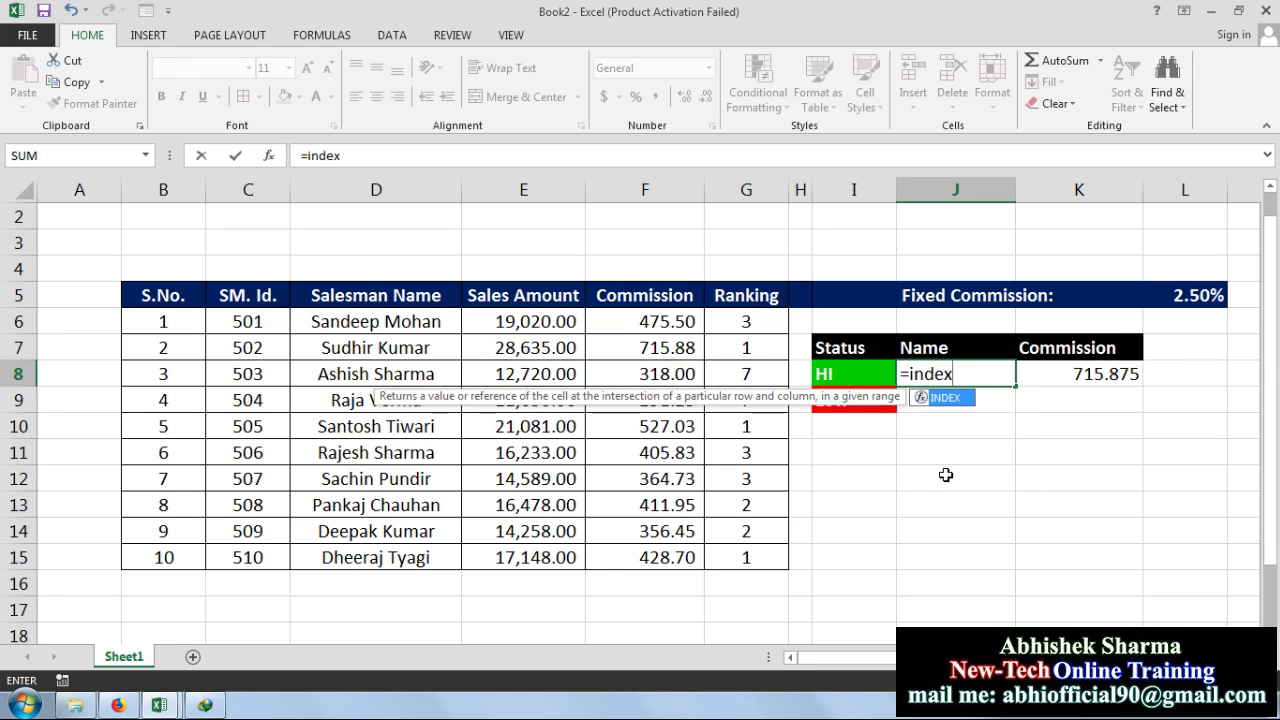
{"action": "type", "text": "("}
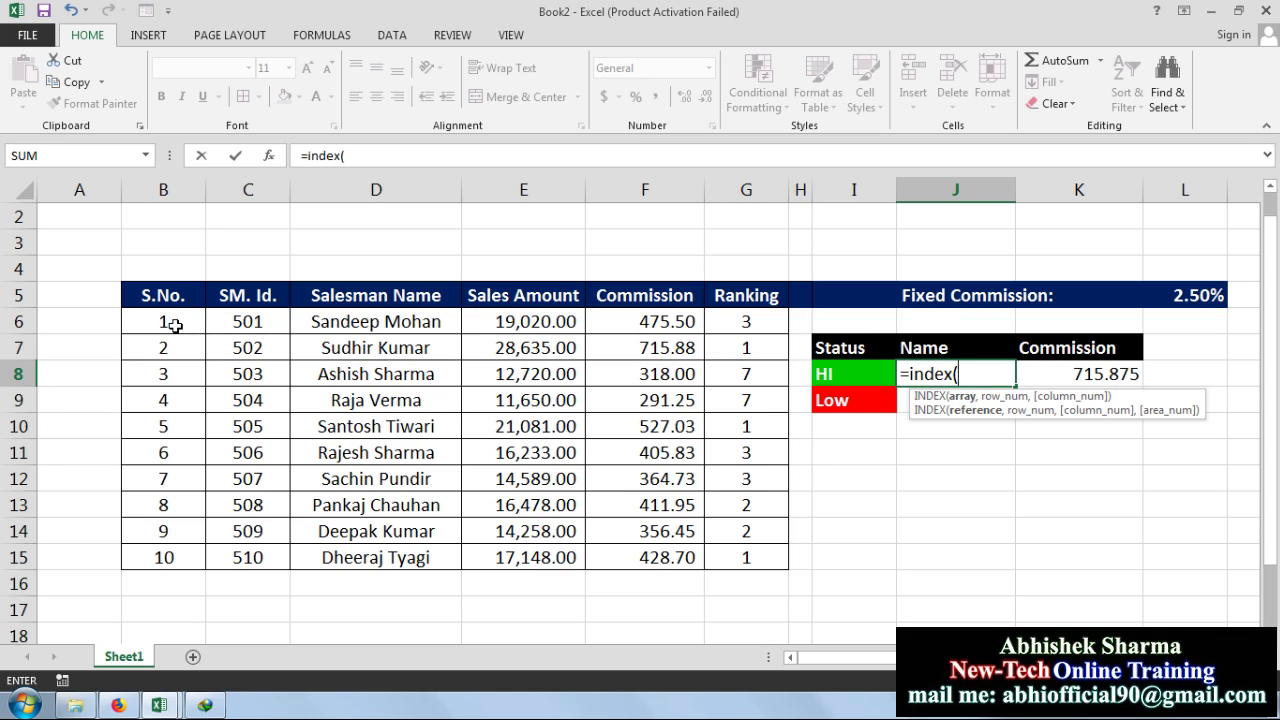
{"action": "left_click_drag", "start_coordinate": [175, 325], "coordinate": [736, 553]}
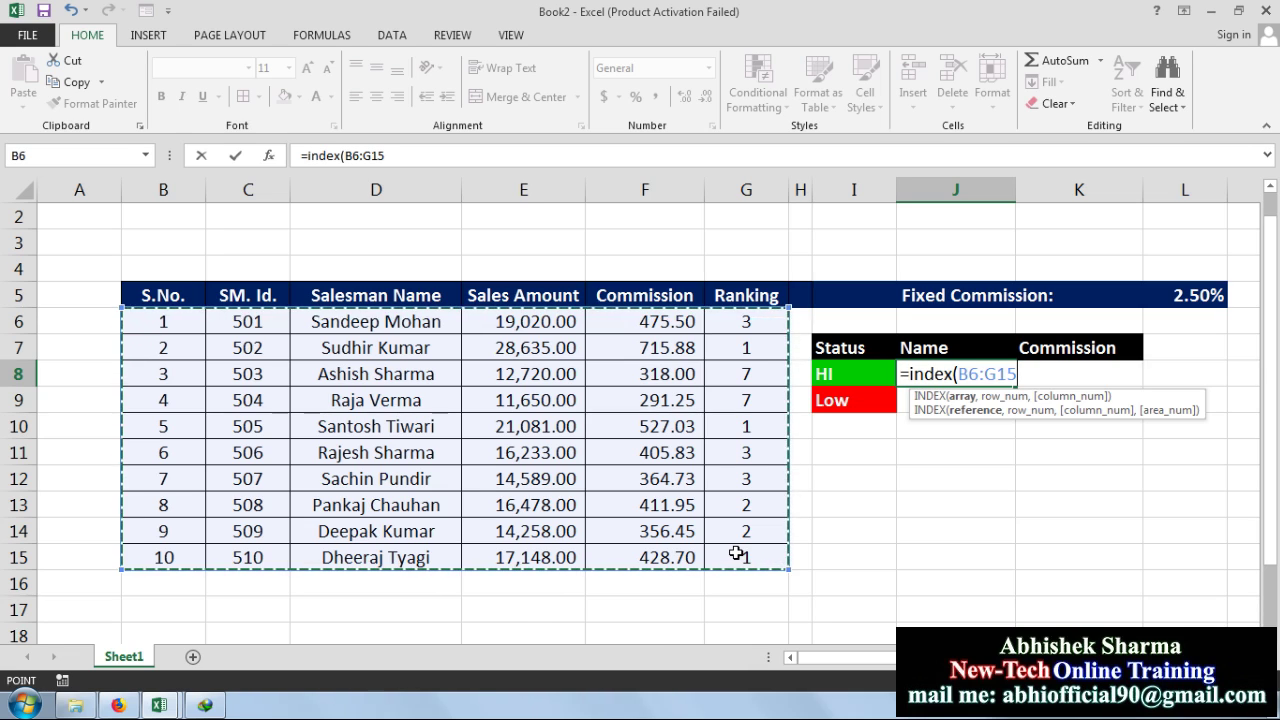
{"action": "type", "text": ","}
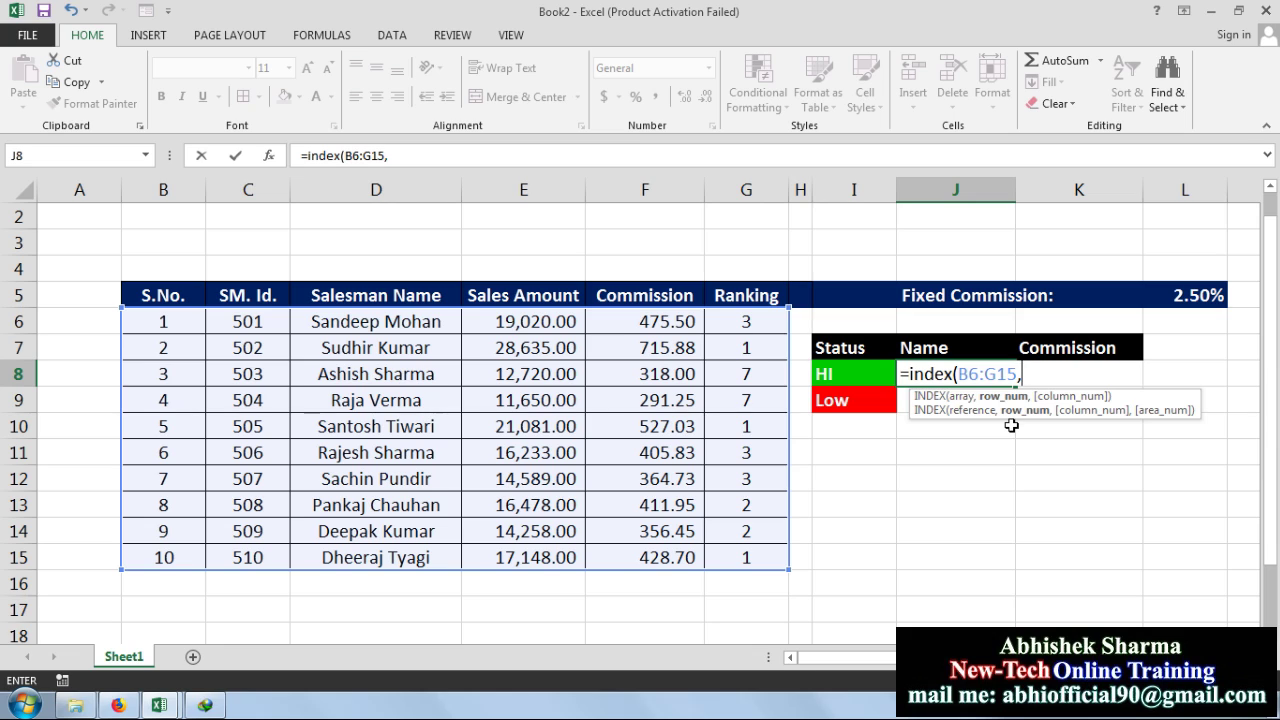
{"action": "type", "text": "m"}
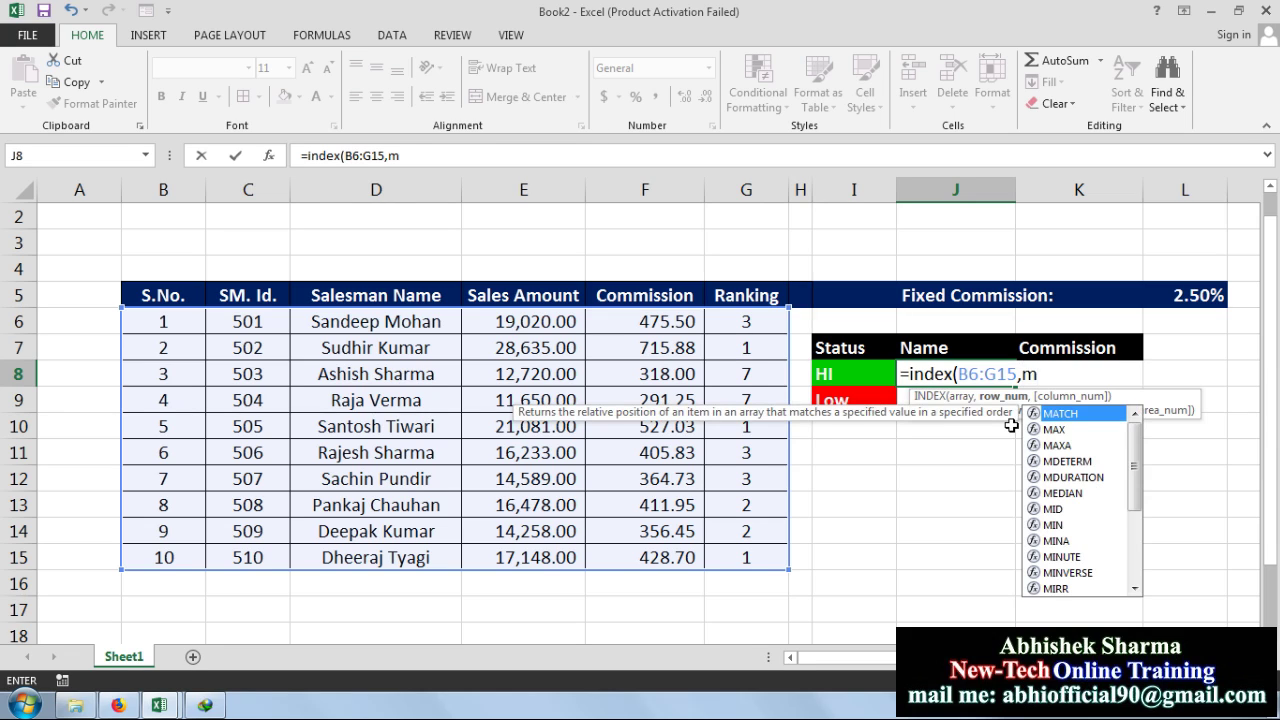
{"action": "type", "text": "atch"}
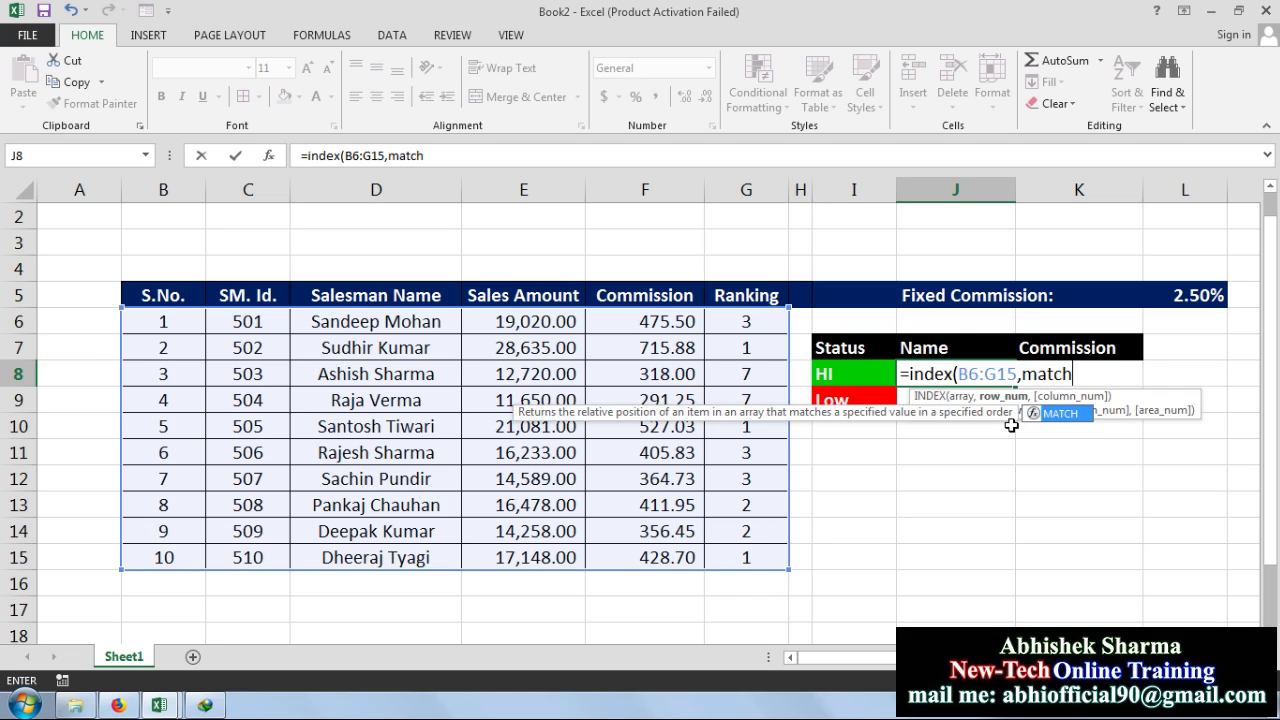
{"action": "type", "text": "("}
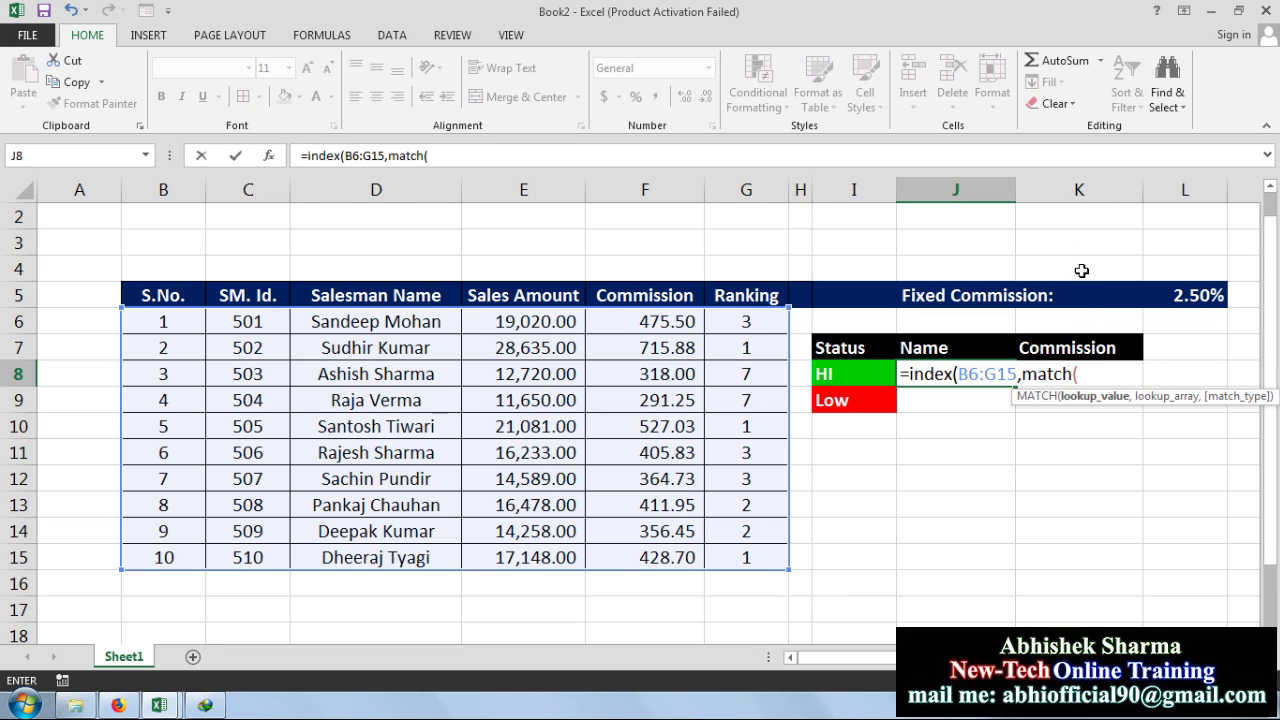
{"action": "left_click", "coordinate": [1080, 425]}
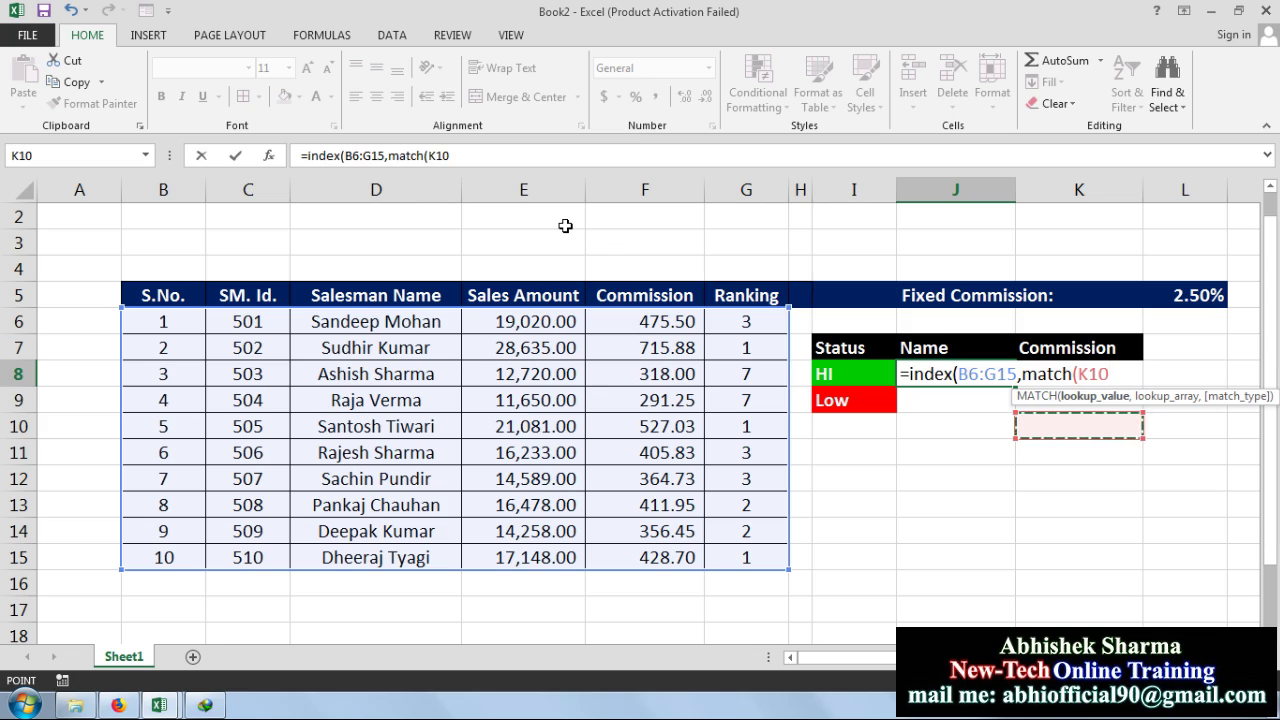
{"action": "key", "text": "Up"}
{"action": "key", "text": "Up"}
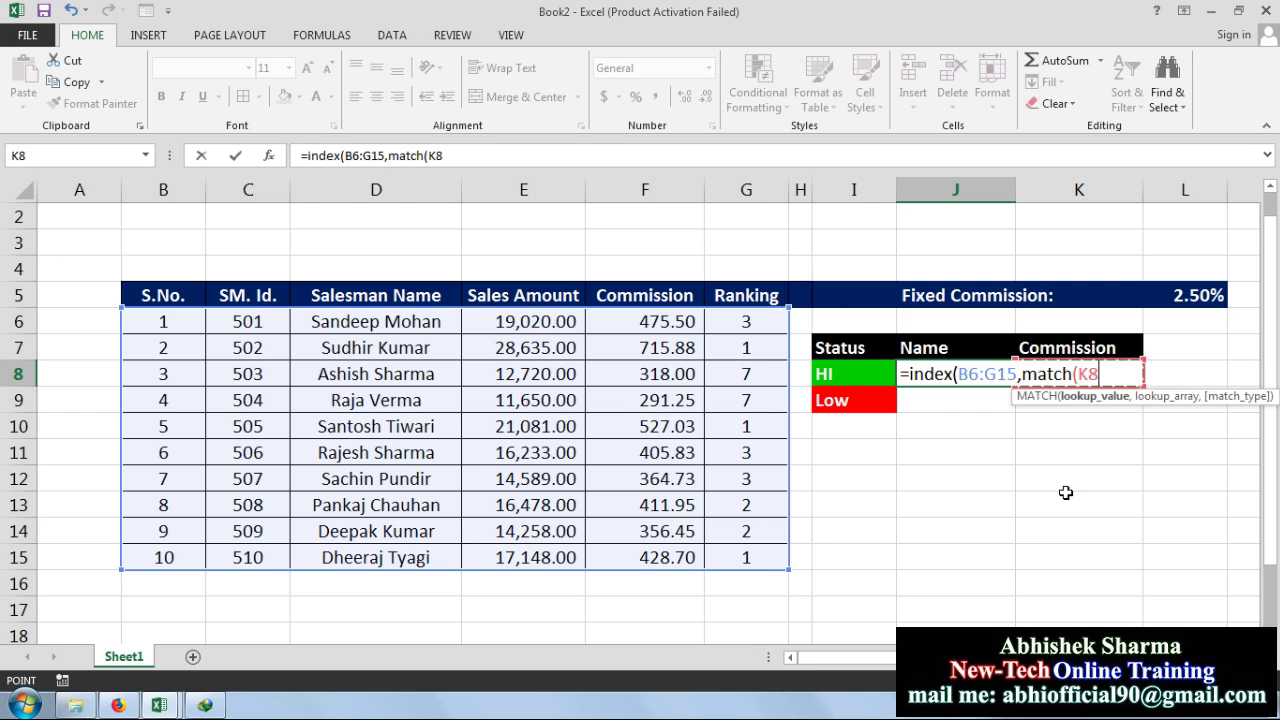
{"action": "type", "text": ","}
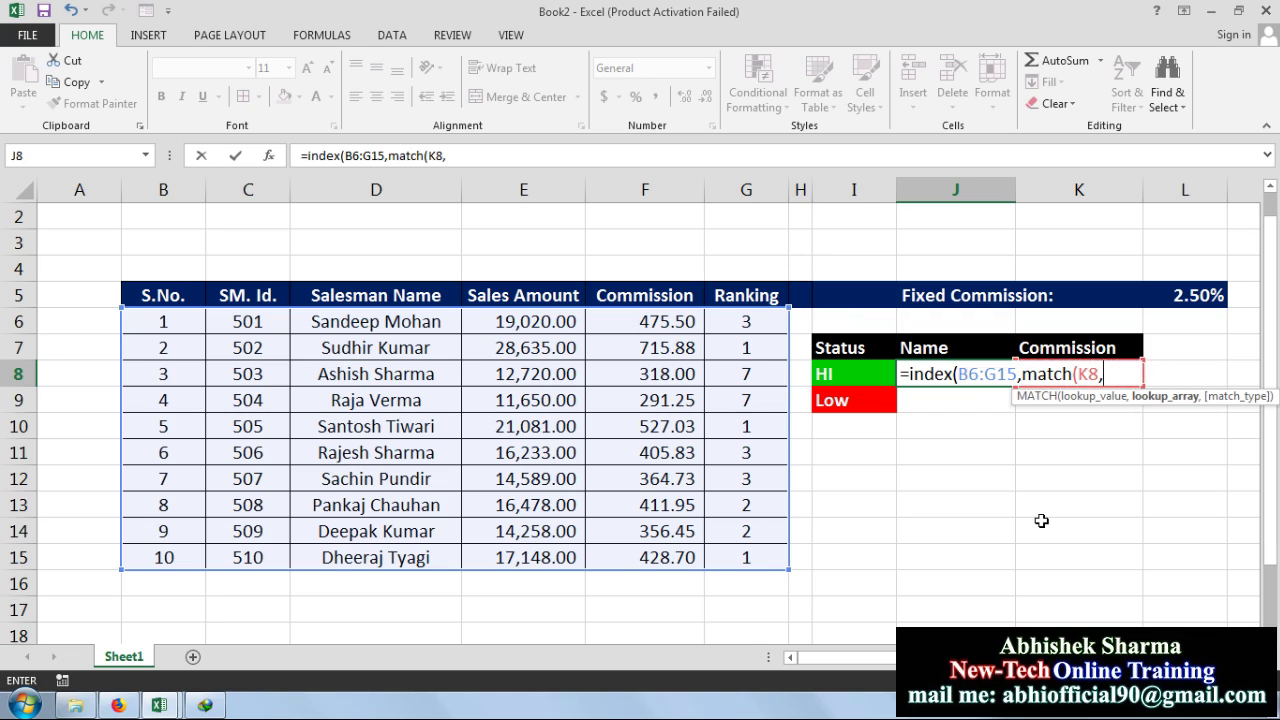
{"action": "key", "text": "BackSpace"}
{"action": "key", "text": "BackSpace"}
{"action": "key", "text": "BackSpace"}
{"action": "key", "text": "BackSpace"}
{"action": "key", "text": "BackSpace"}
{"action": "key", "text": "BackSpace"}
{"action": "key", "text": "BackSpace"}
{"action": "key", "text": "BackSpace"}
{"action": "key", "text": "BackSpace"}
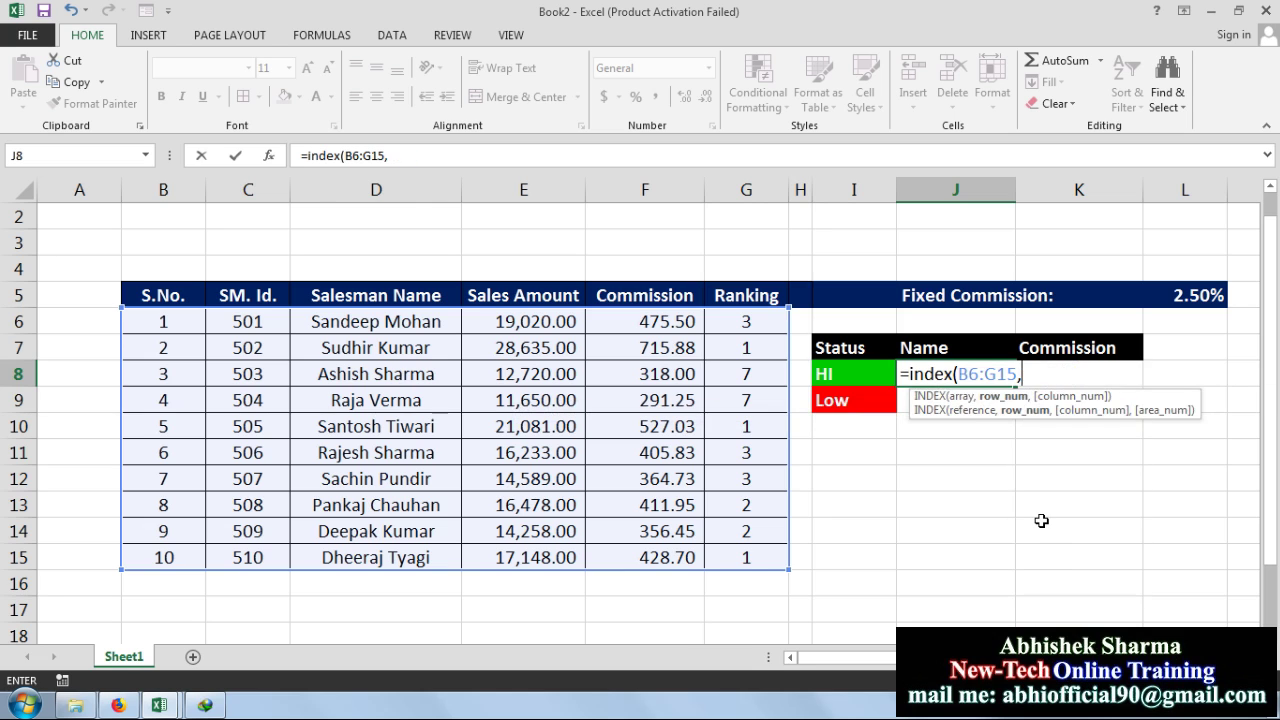
{"action": "key", "text": "BackSpace"}
{"action": "key", "text": "BackSpace"}
{"action": "key", "text": "BackSpace"}
{"action": "key", "text": "BackSpace"}
{"action": "key", "text": "BackSpace"}
{"action": "key", "text": "BackSpace"}
{"action": "key", "text": "BackSpace"}
{"action": "key", "text": "BackSpace"}
{"action": "key", "text": "BackSpace"}
{"action": "key", "text": "Escape"}
{"action": "left_click", "coordinate": [1041, 520]}
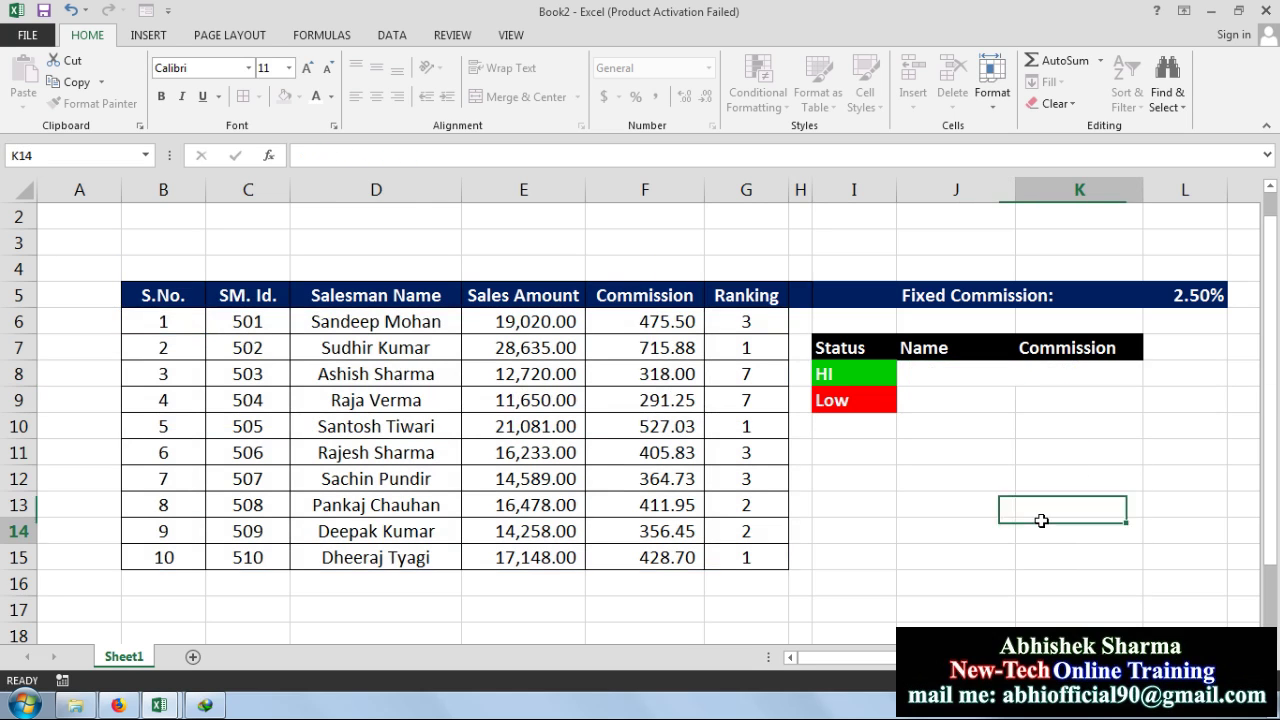
Move the highest-commission formula from K8 to L13.
{"action": "left_click", "coordinate": [1093, 374]}
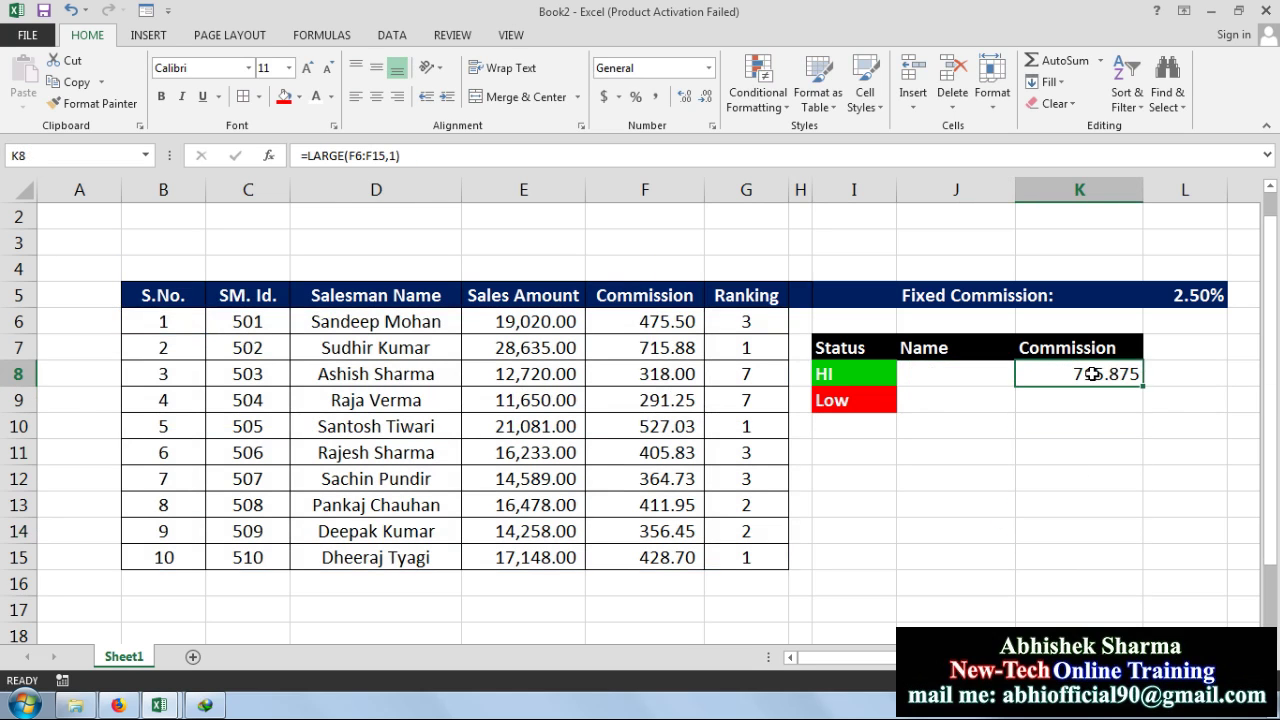
{"action": "left_click", "coordinate": [72, 81]}
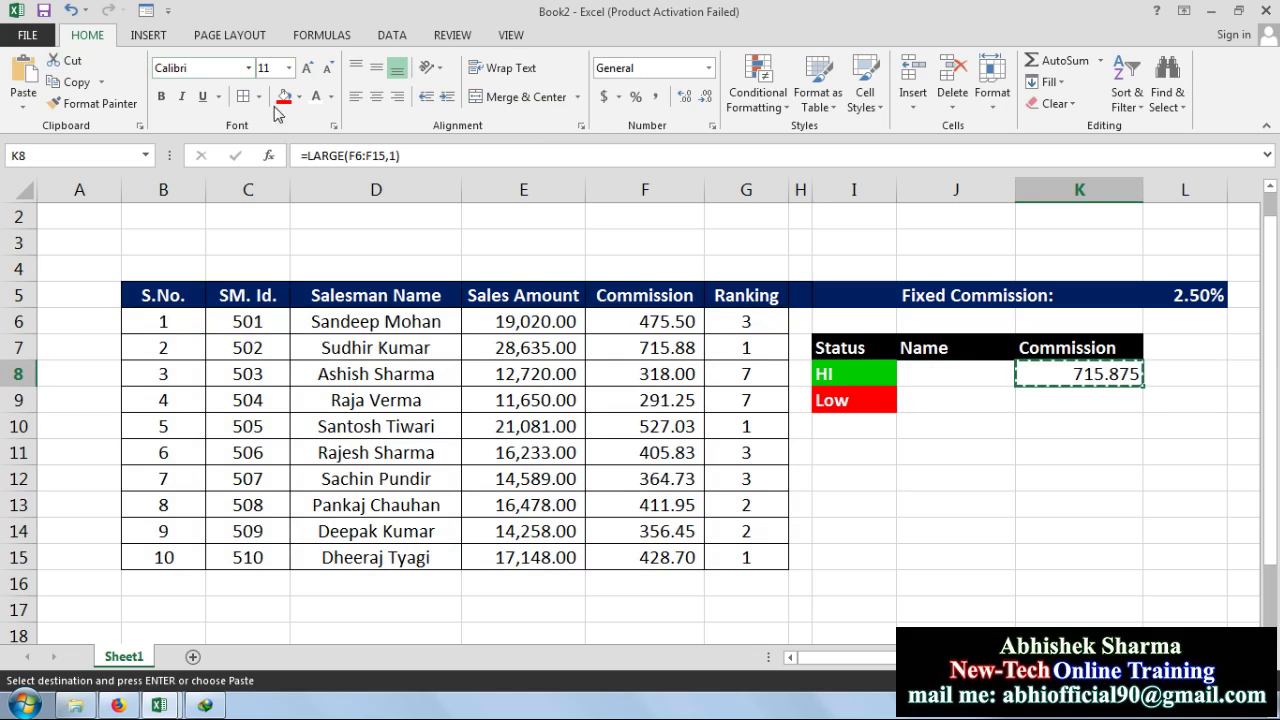
{"action": "left_click", "coordinate": [1166, 504]}
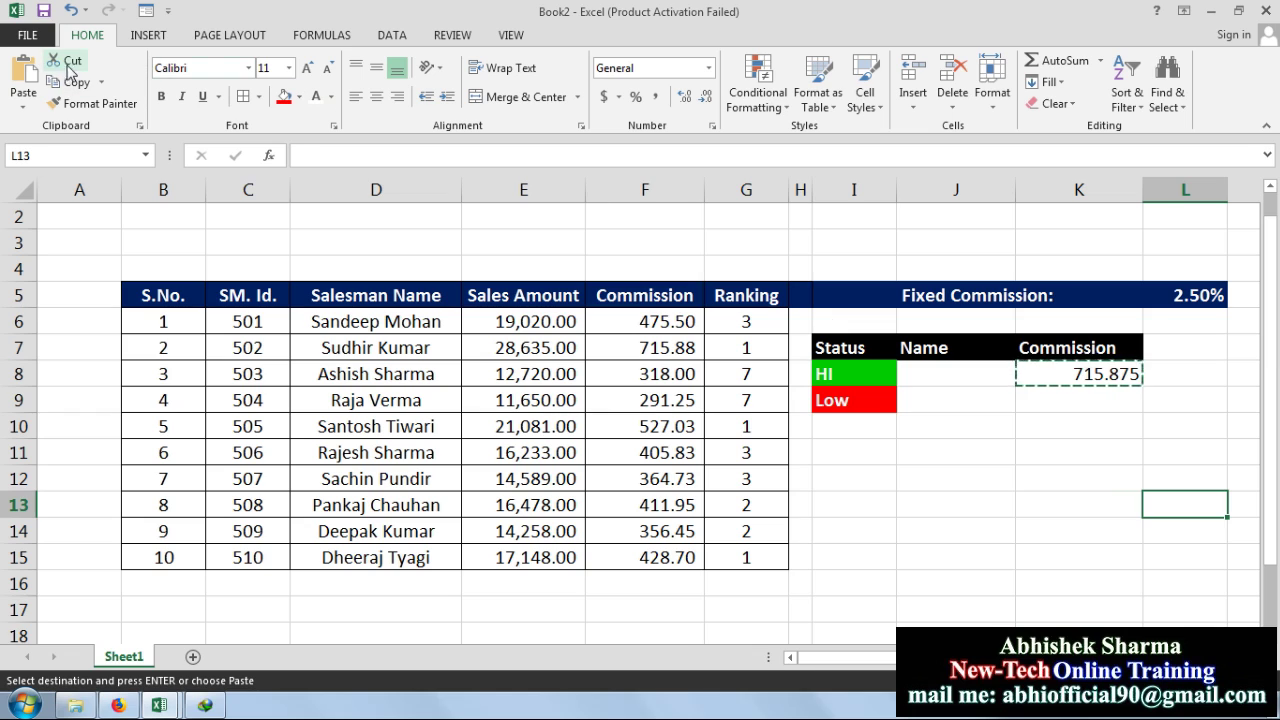
{"action": "left_click", "coordinate": [23, 70]}
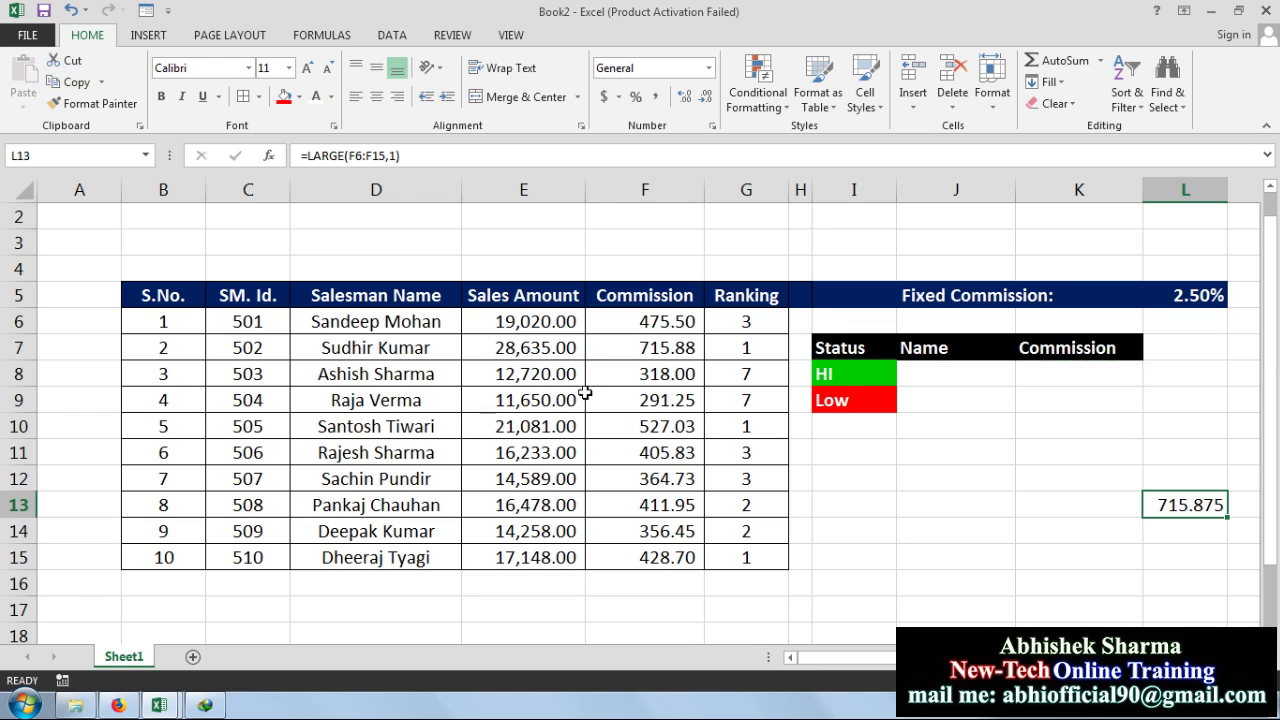
Start an INDEX formula in the HI row's Name cell J8 with B6:G15 as the array.
{"action": "left_click", "coordinate": [954, 375]}
{"action": "type", "text": "="}
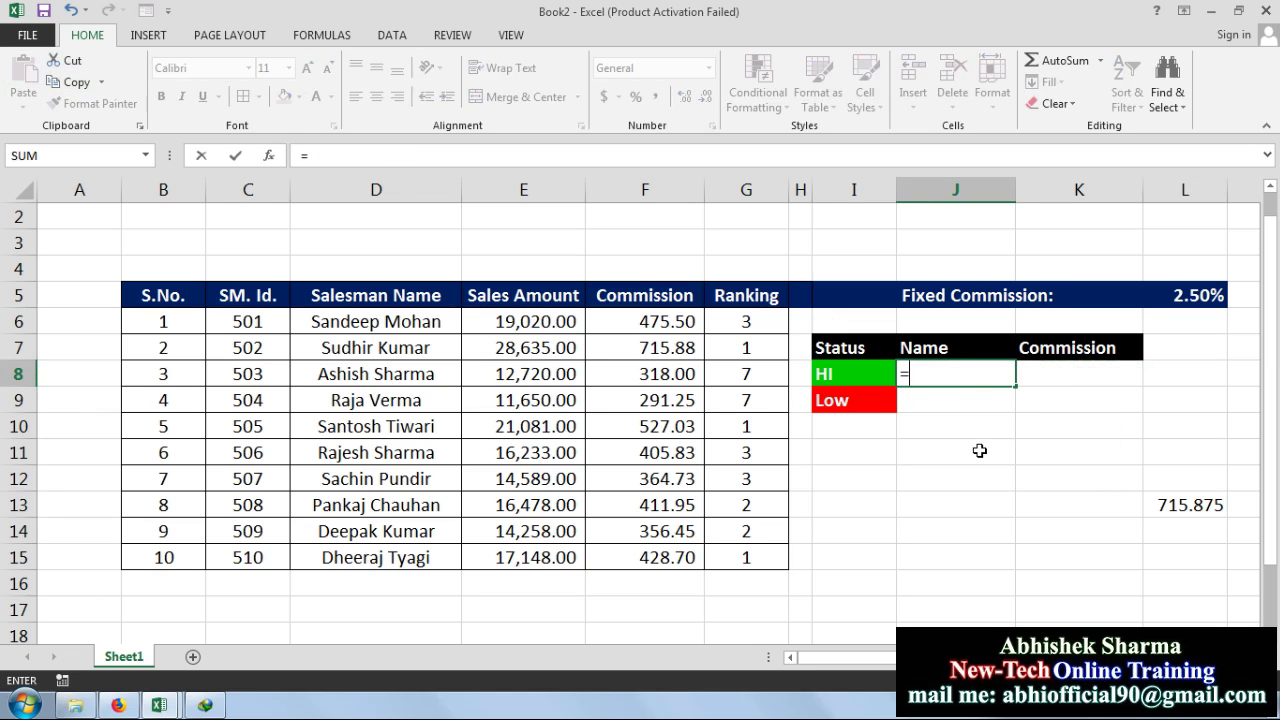
{"action": "type", "text": "index"}
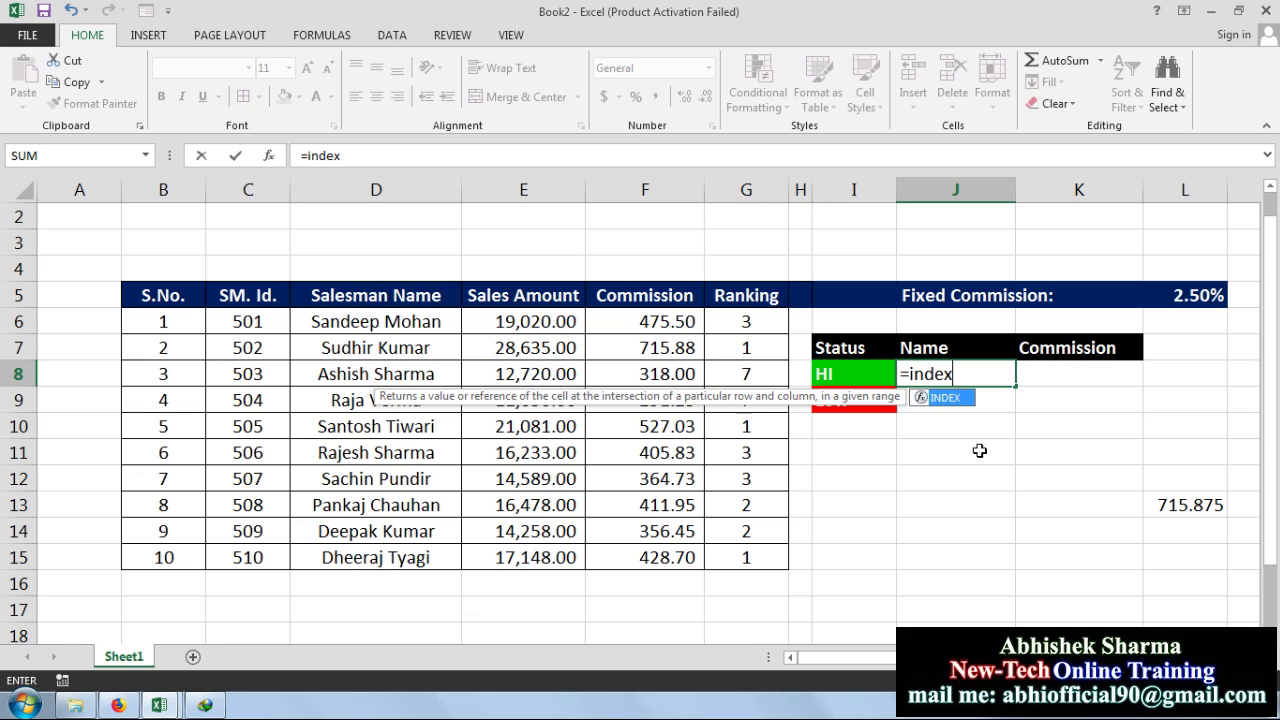
{"action": "type", "text": "("}
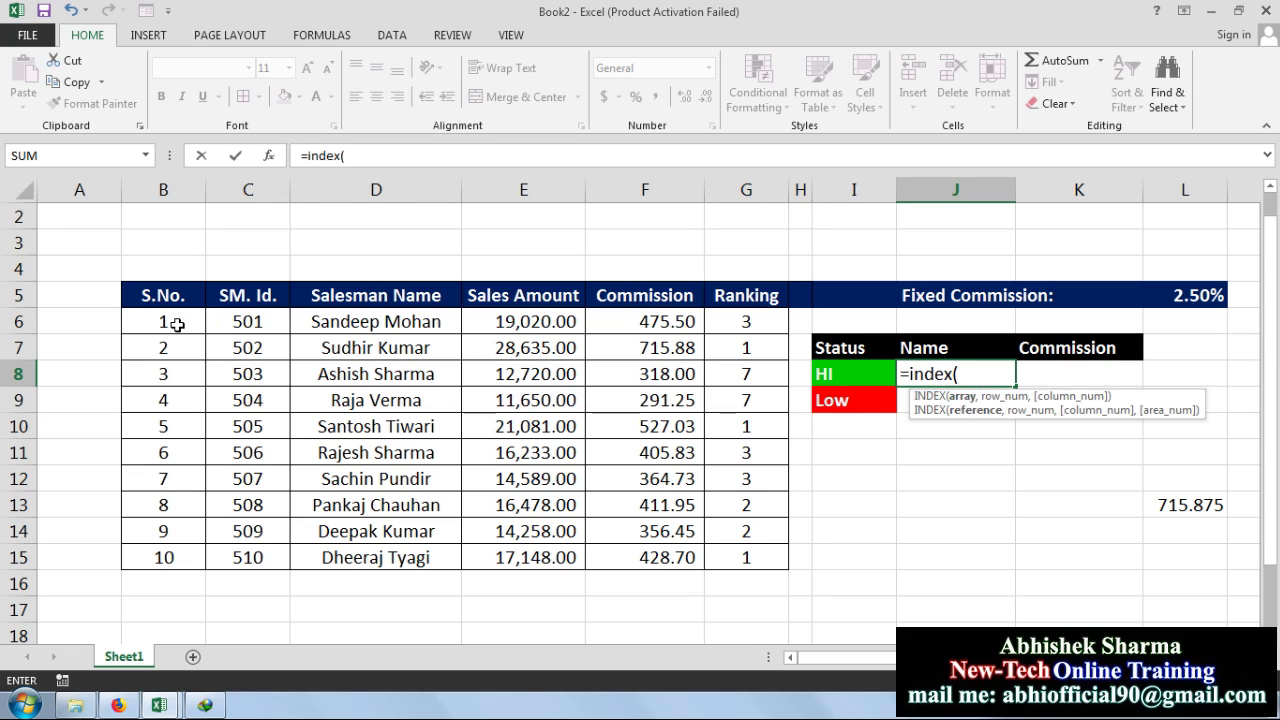
{"action": "left_click_drag", "start_coordinate": [177, 324], "coordinate": [735, 557]}
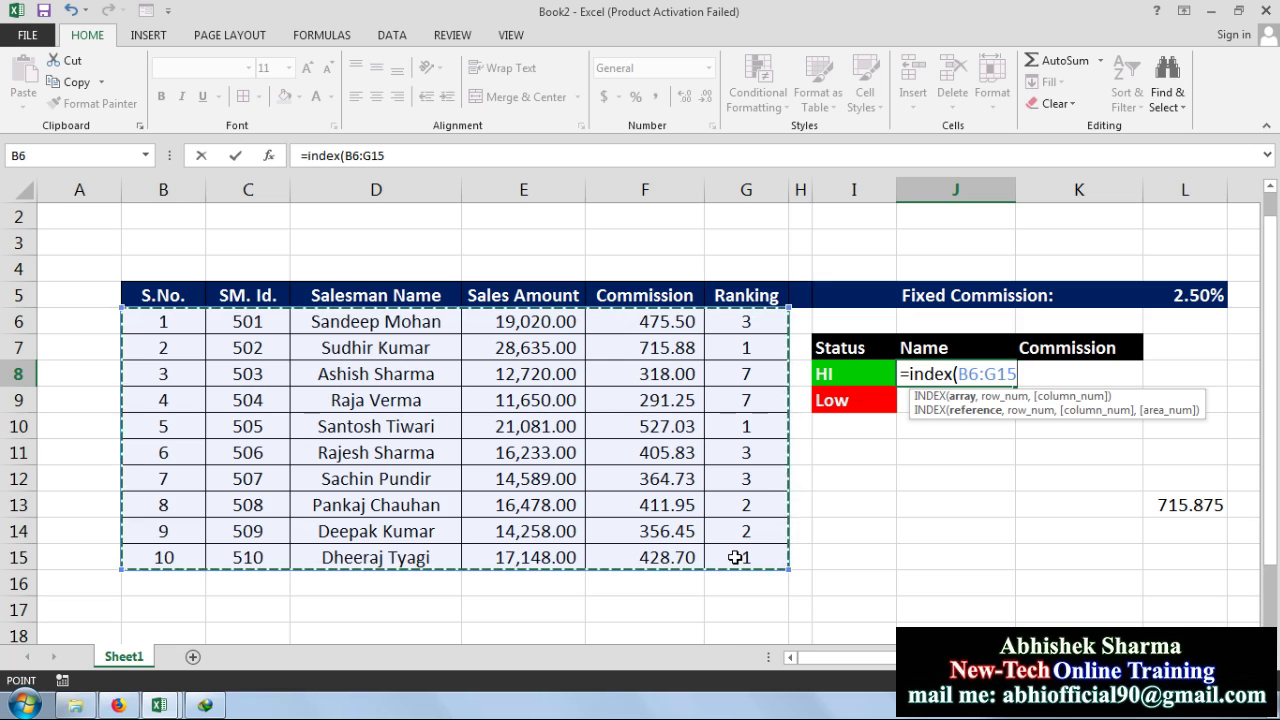
{"action": "type", "text": ","}
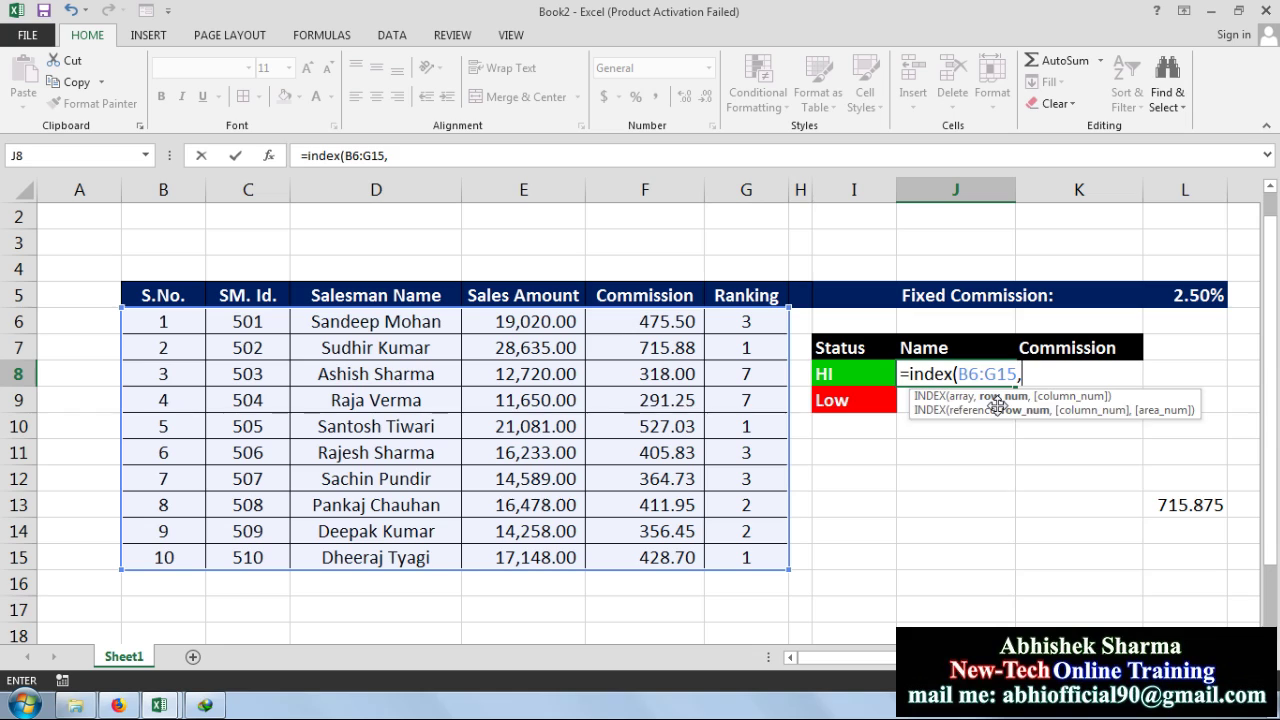
Add MATCH(L13,F6:F15,0) as the row number and complete the J8 INDEX formula with column number 3.
{"action": "type", "text": "match"}
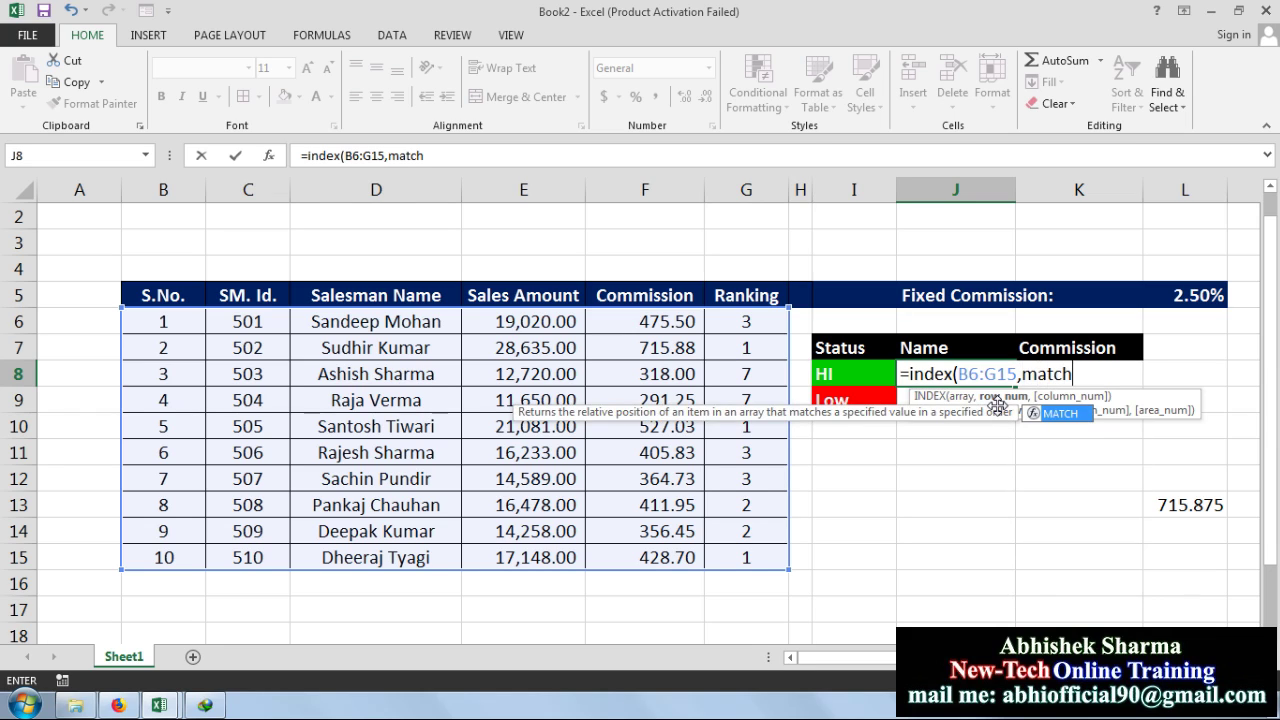
{"action": "type", "text": "("}
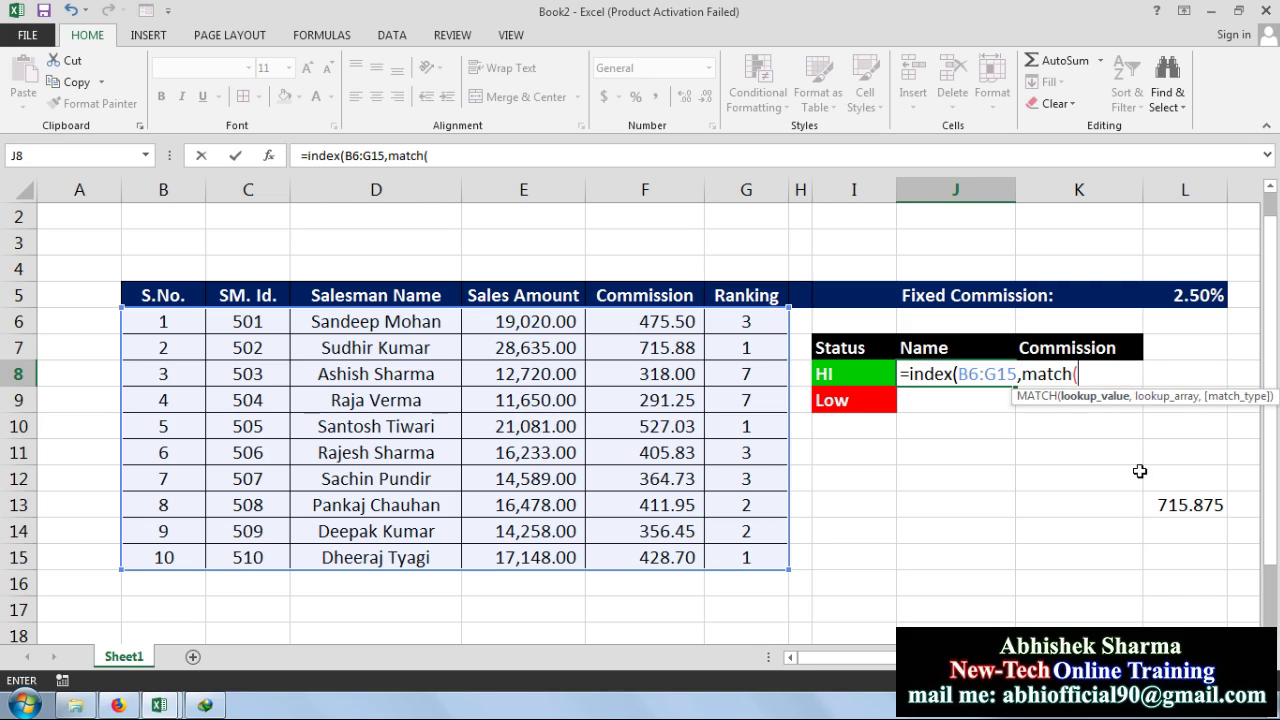
{"action": "left_click", "coordinate": [1177, 506]}
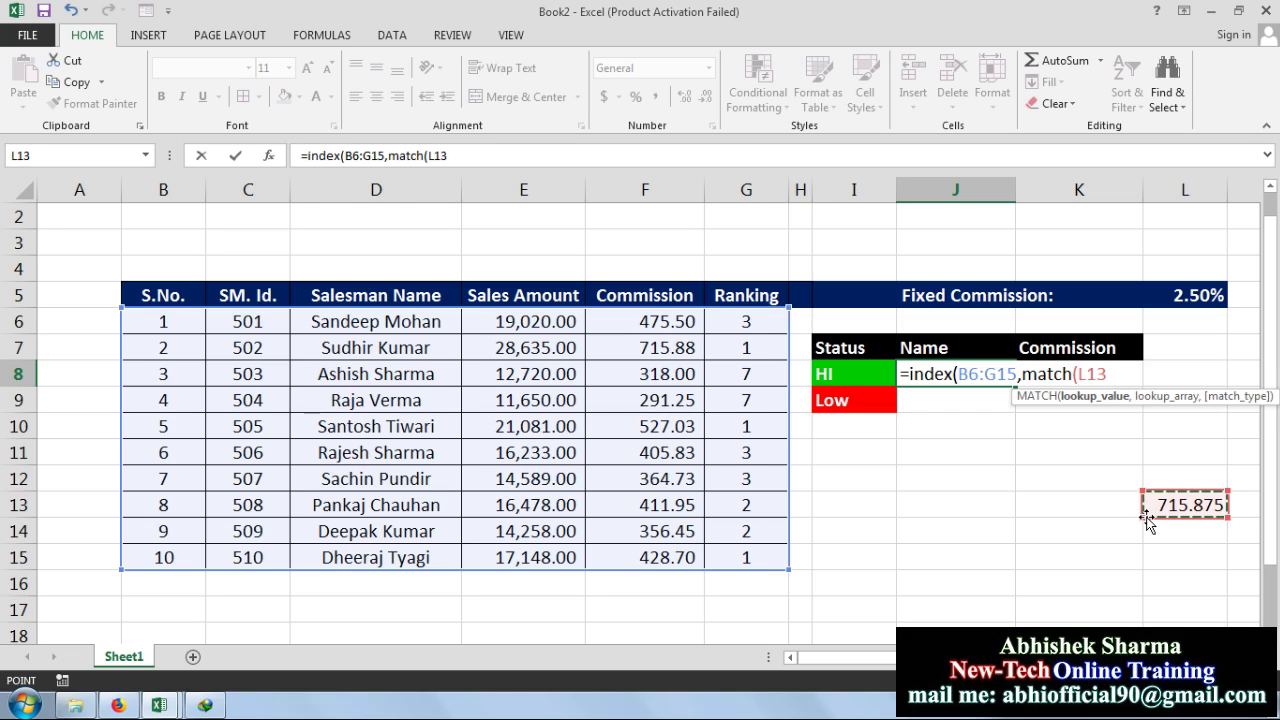
{"action": "type", "text": ","}
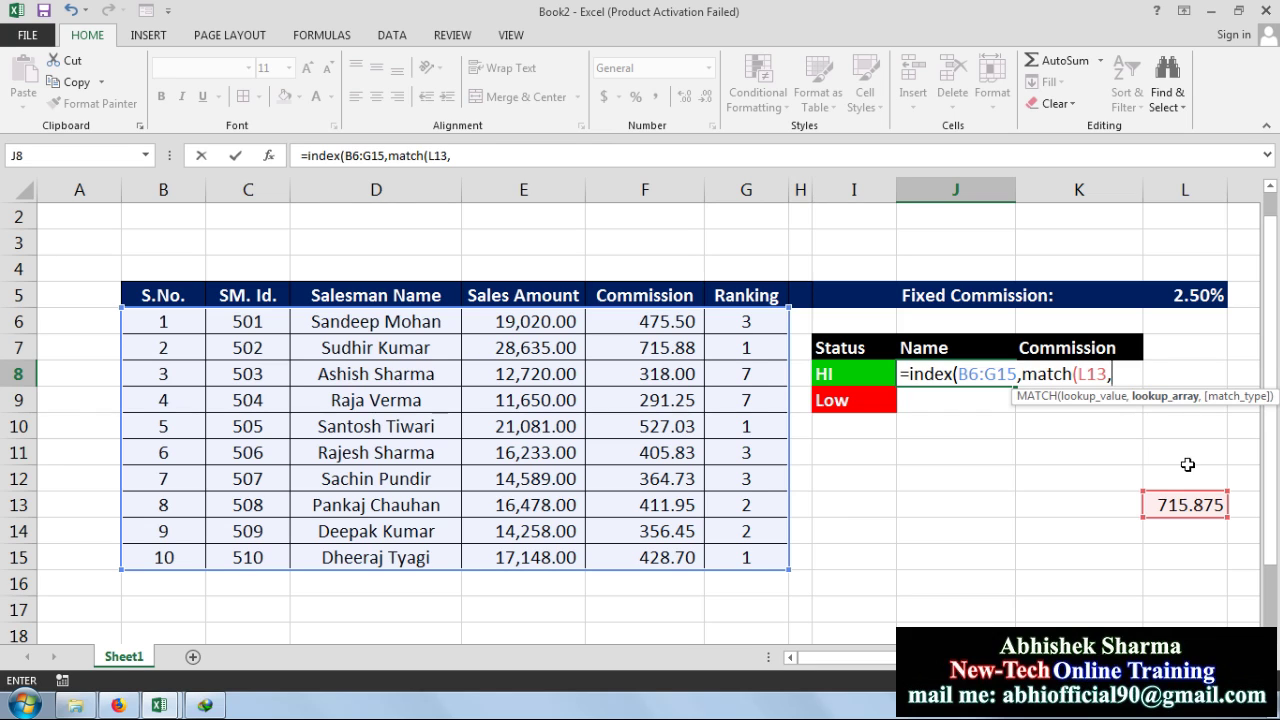
{"action": "left_click_drag", "start_coordinate": [641, 319], "coordinate": [643, 559]}
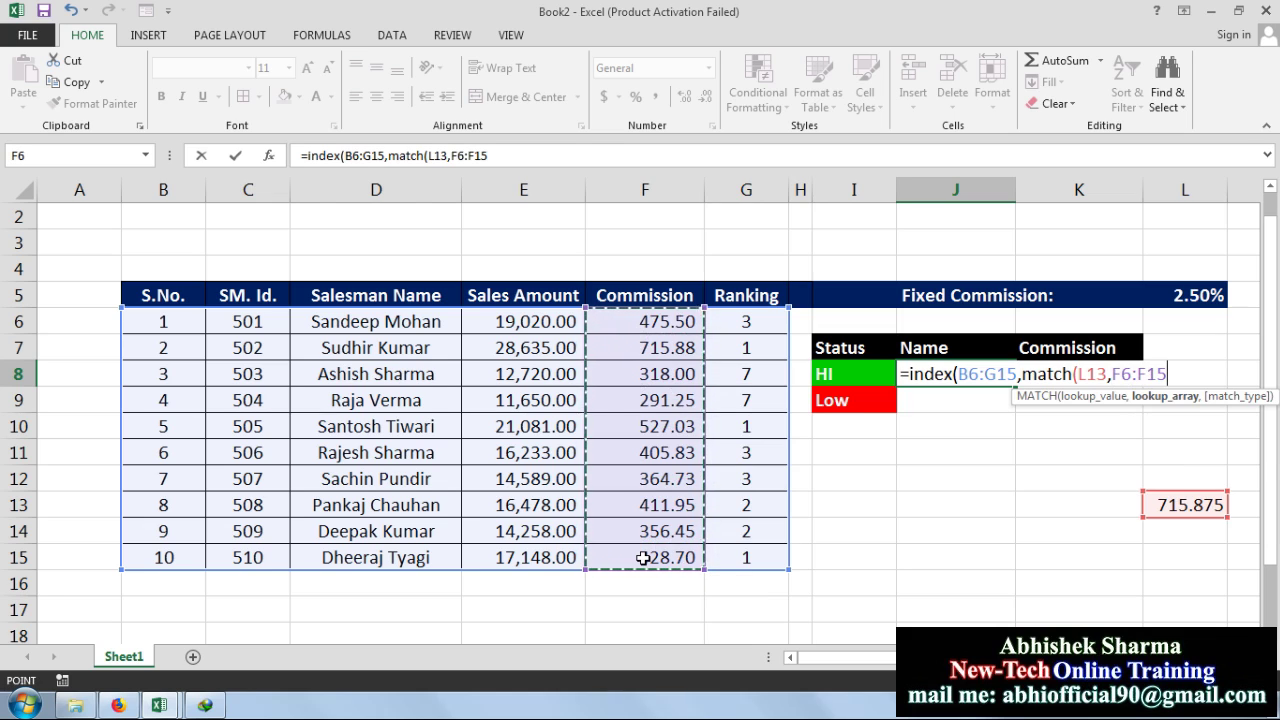
{"action": "type", "text": ","}
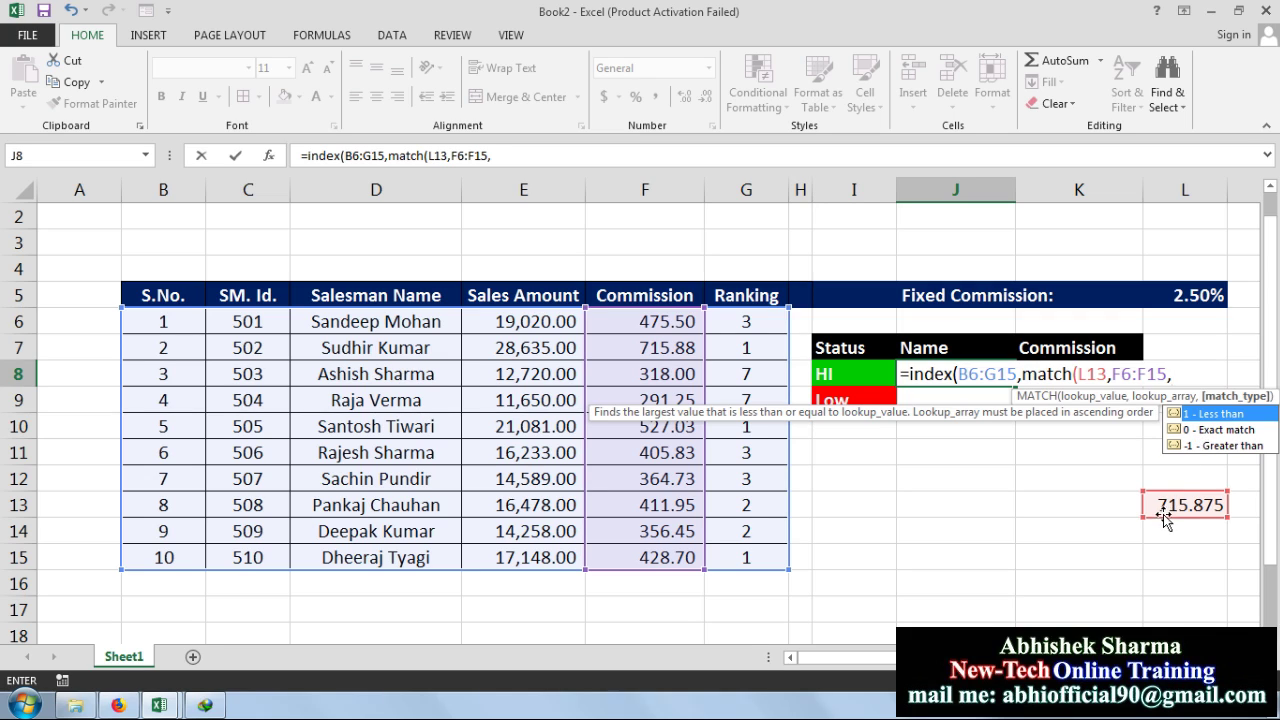
{"action": "type", "text": "0"}
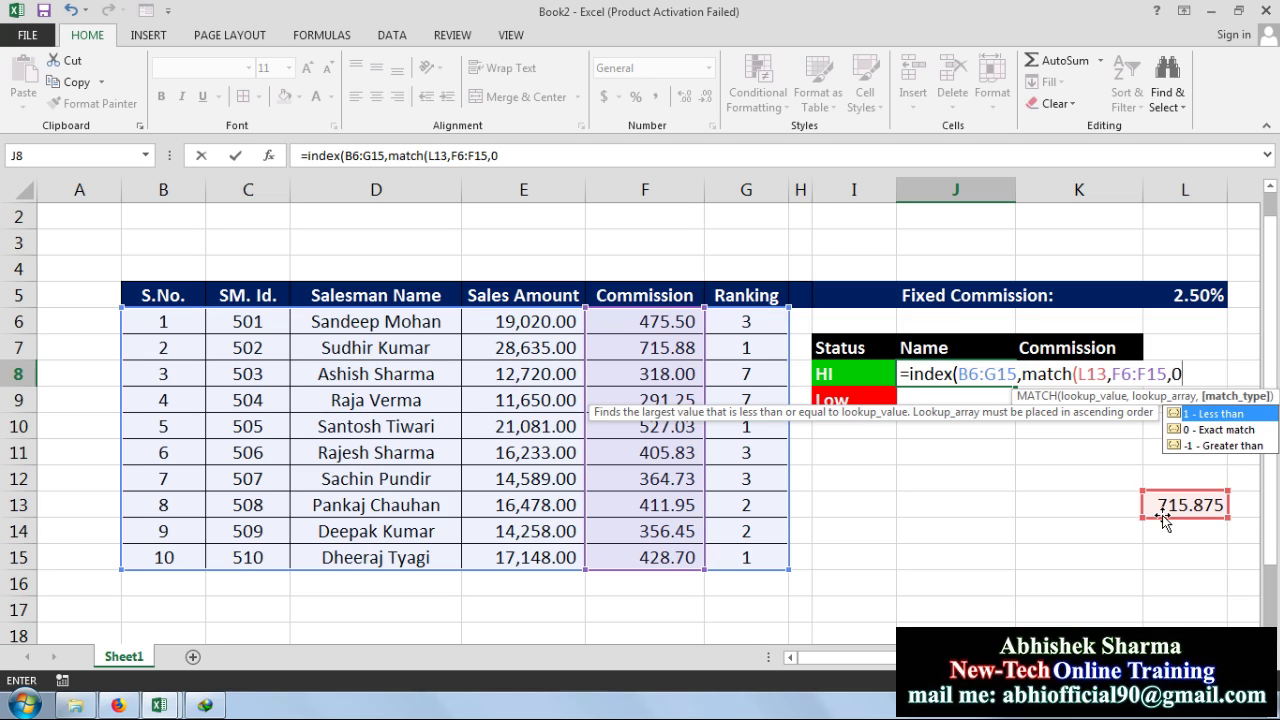
{"action": "type", "text": ")"}
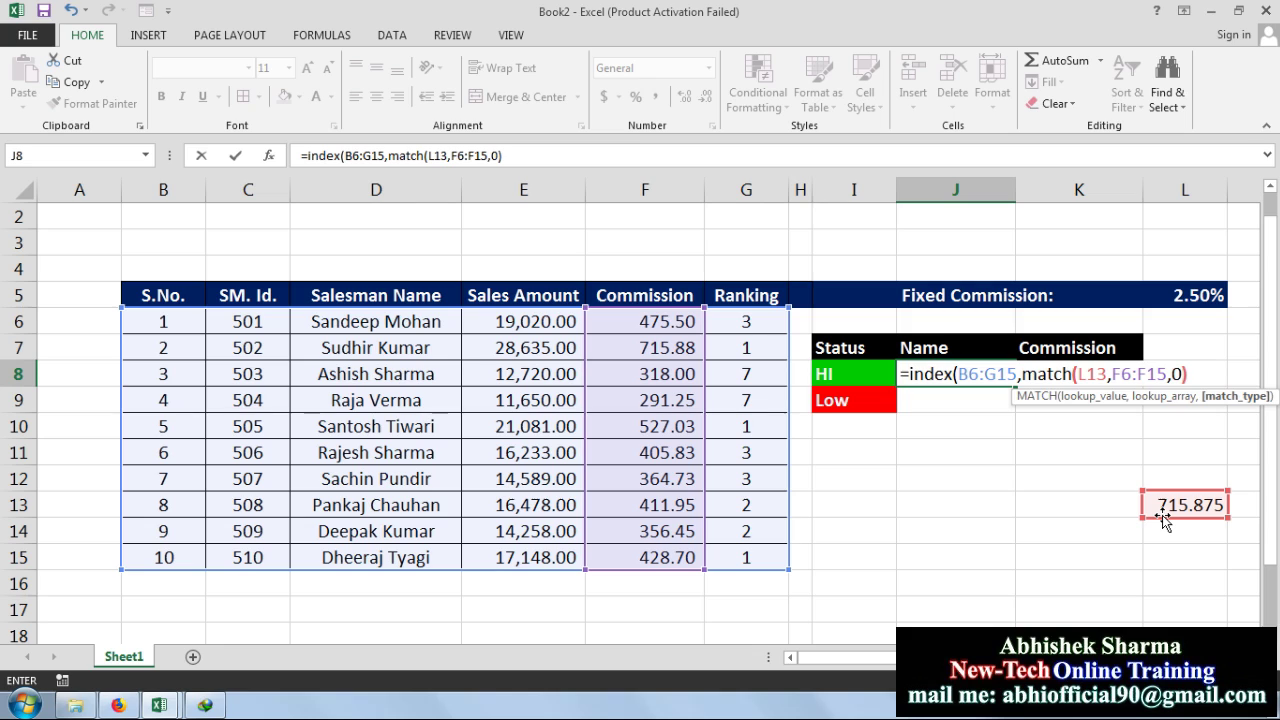
{"action": "type", "text": ",3)"}
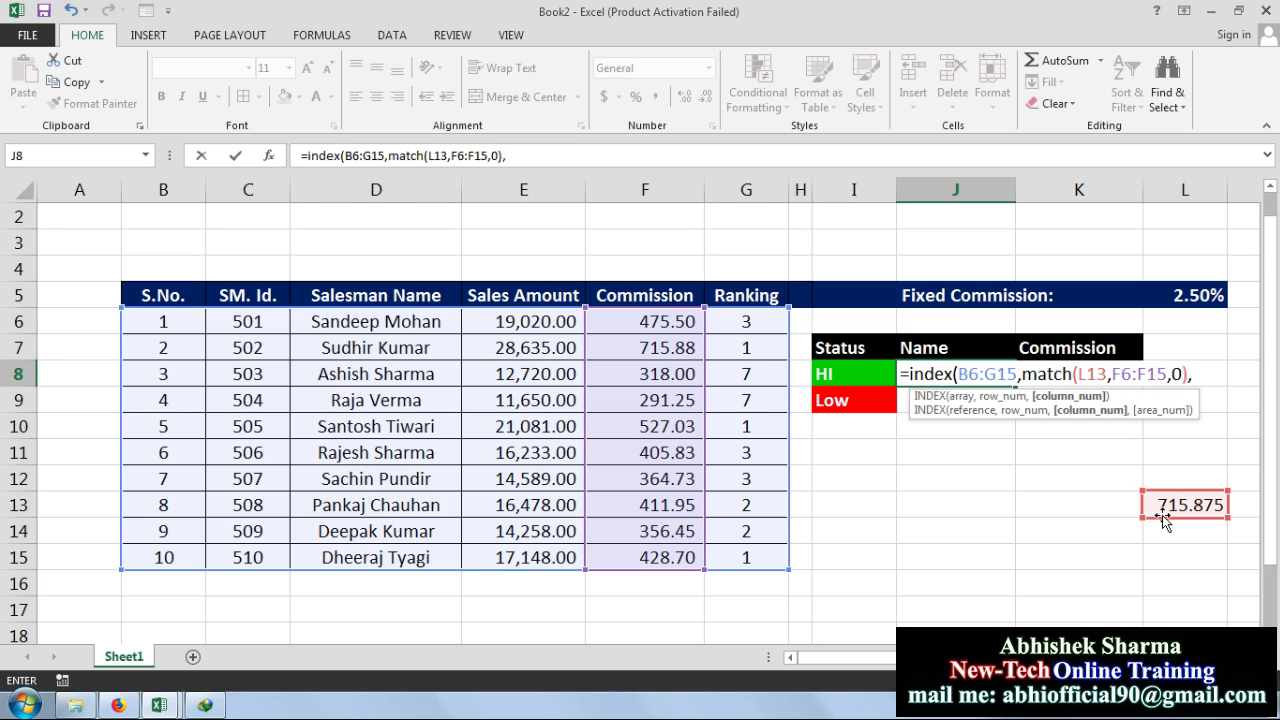
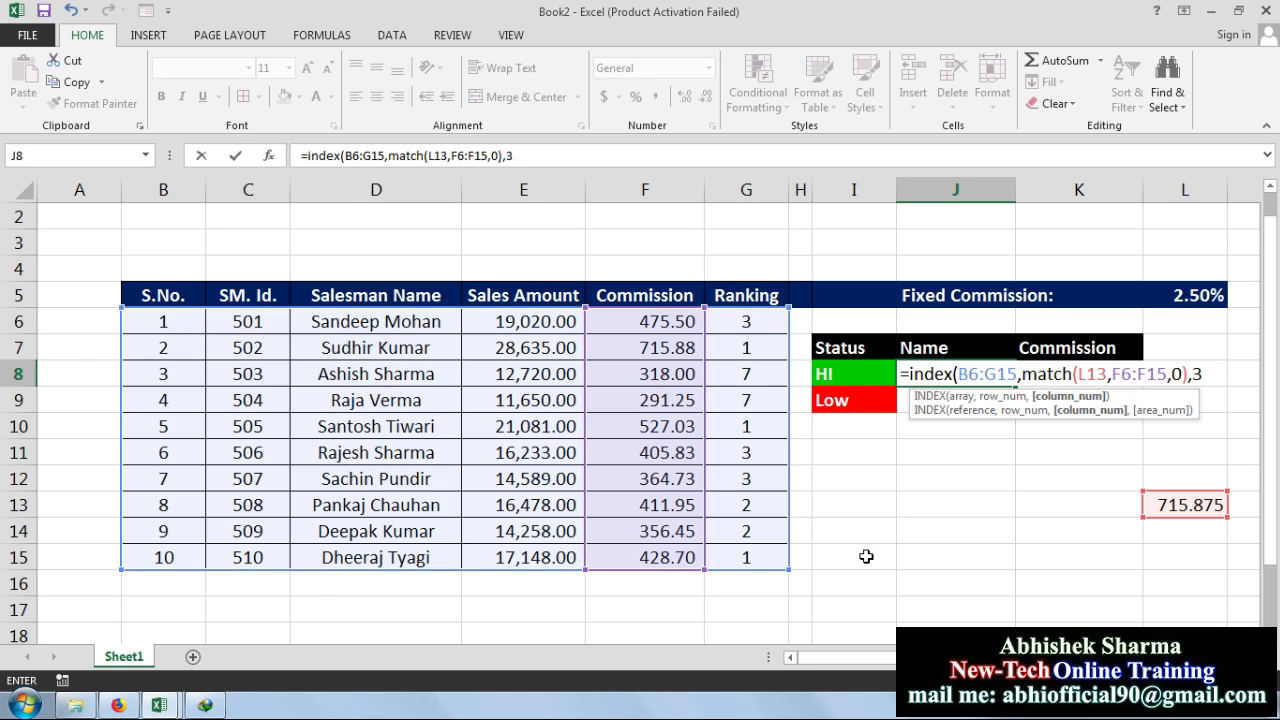
{"action": "type", "text": ")"}
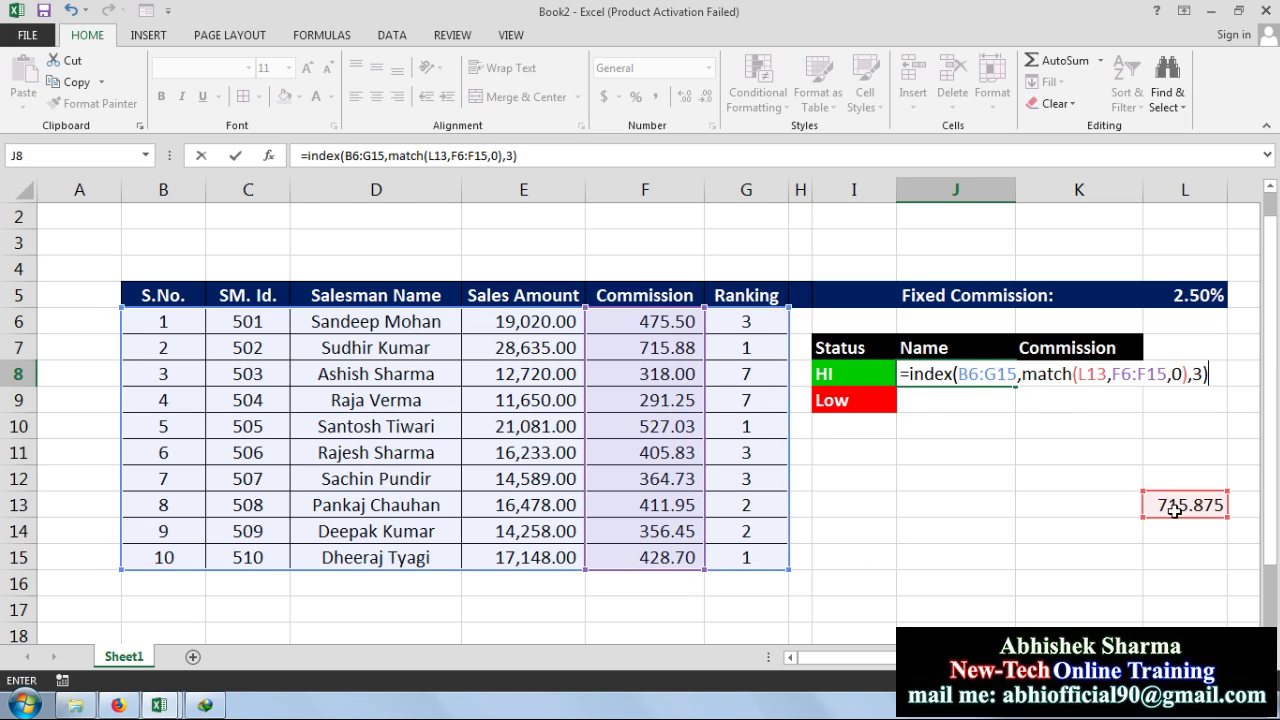
{"action": "key", "text": "Return"}
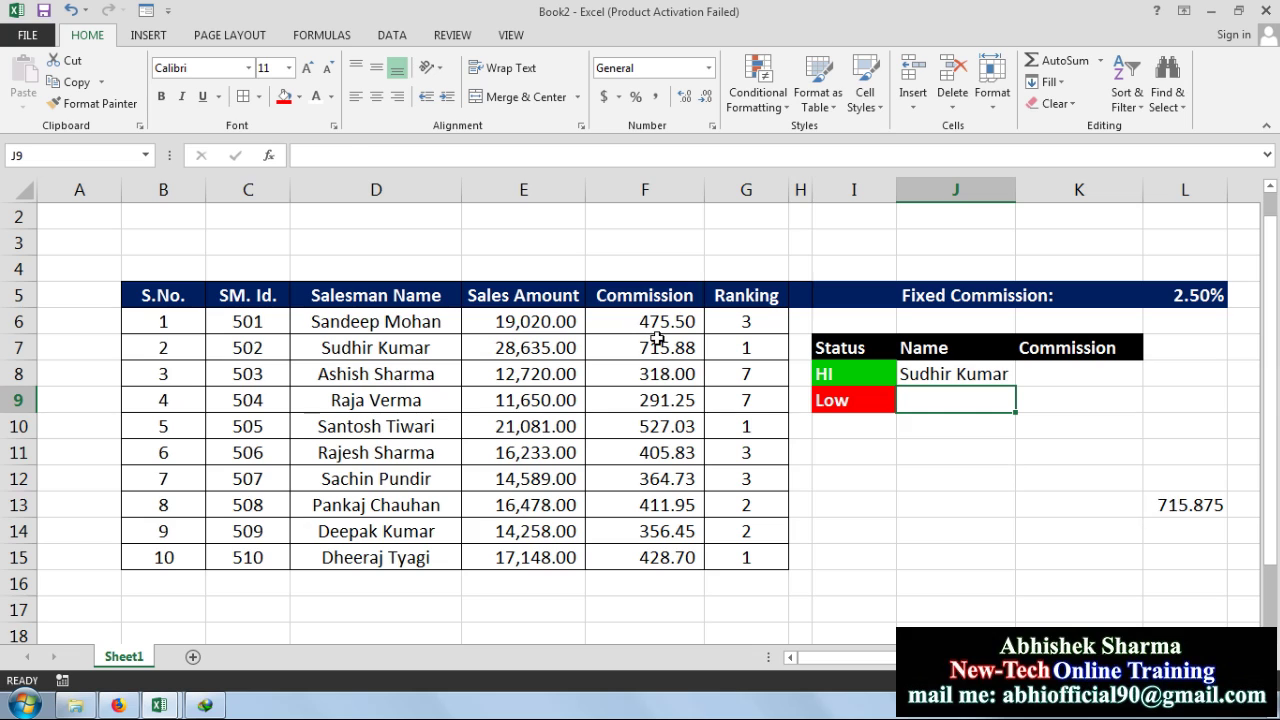
Move the highest-commission formula from L13 to the HI row's Commission cell K8.
{"action": "left_click_drag", "start_coordinate": [668, 348], "coordinate": [428, 348]}
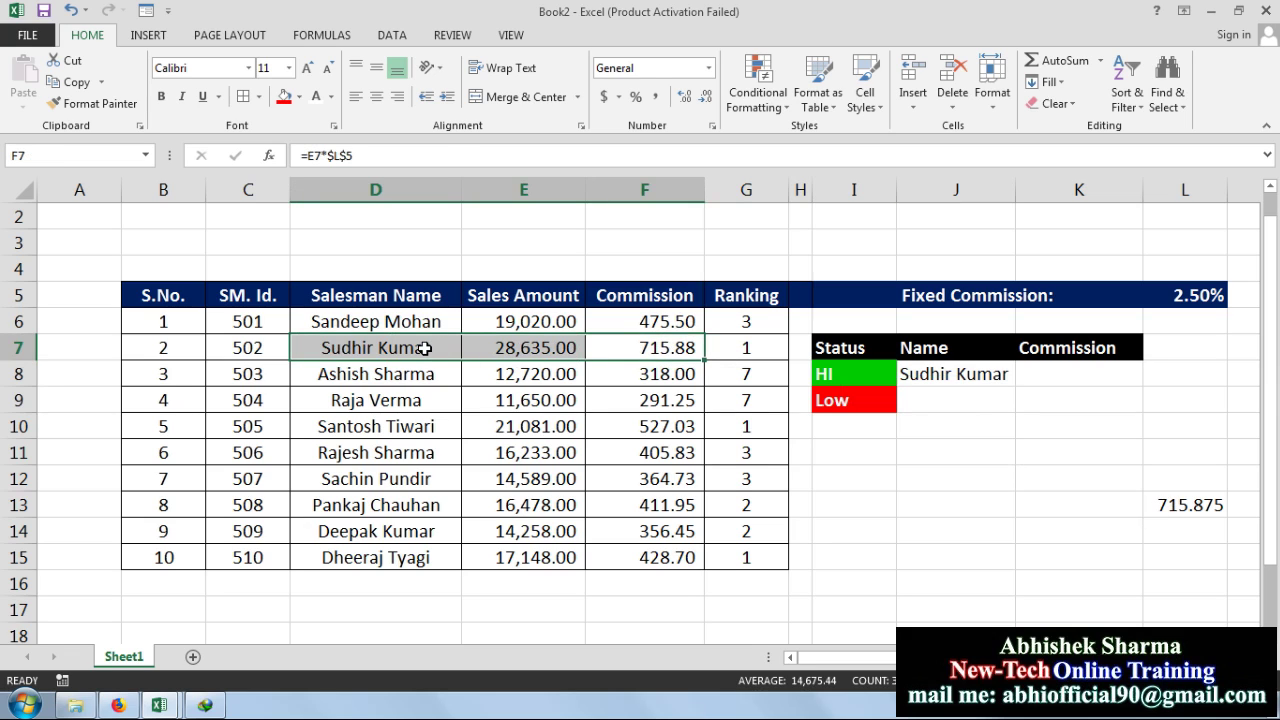
{"action": "left_click", "coordinate": [1190, 505]}
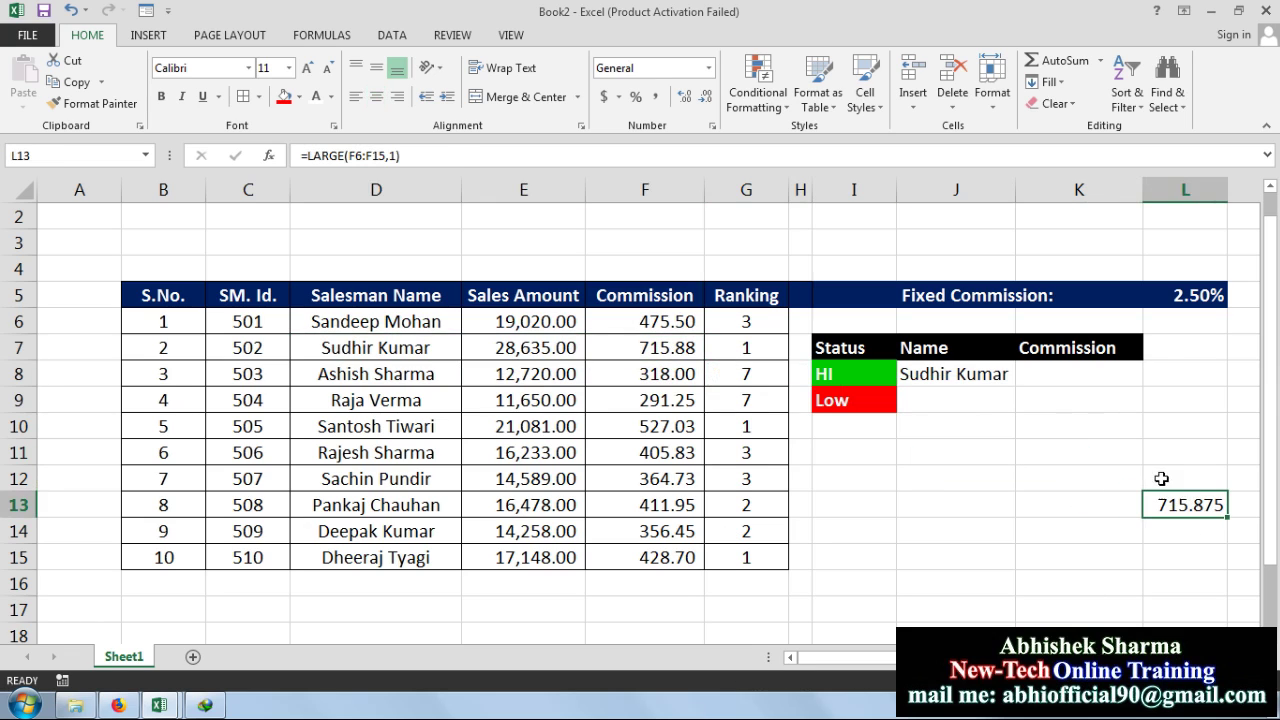
{"action": "left_click", "coordinate": [90, 81]}
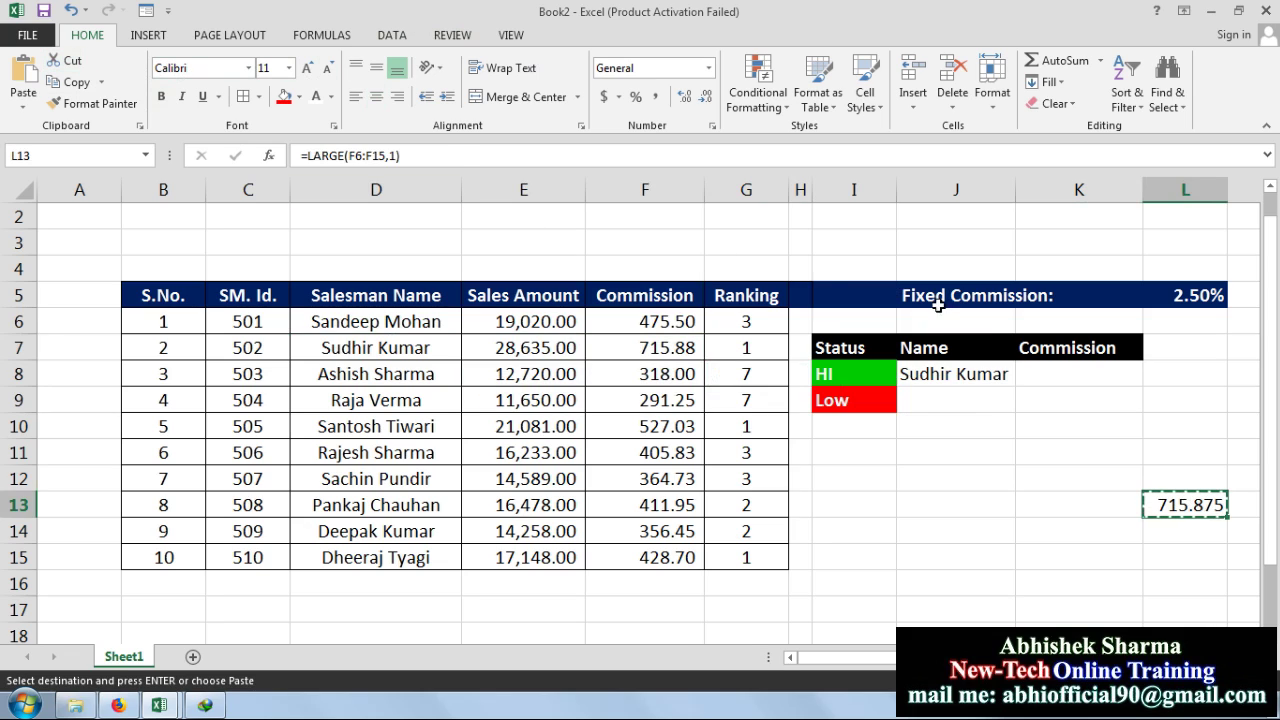
{"action": "left_click", "coordinate": [1073, 376]}
{"action": "left_click", "coordinate": [24, 78]}
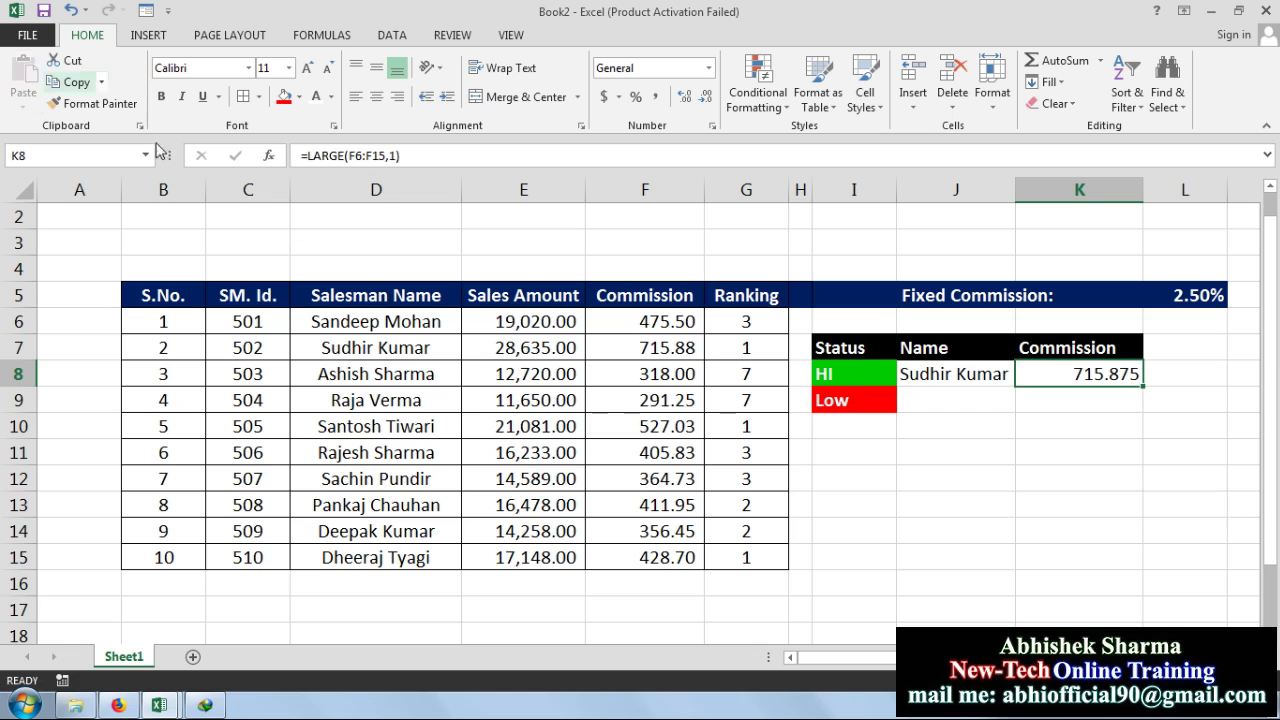
{"action": "left_click", "coordinate": [1052, 442]}
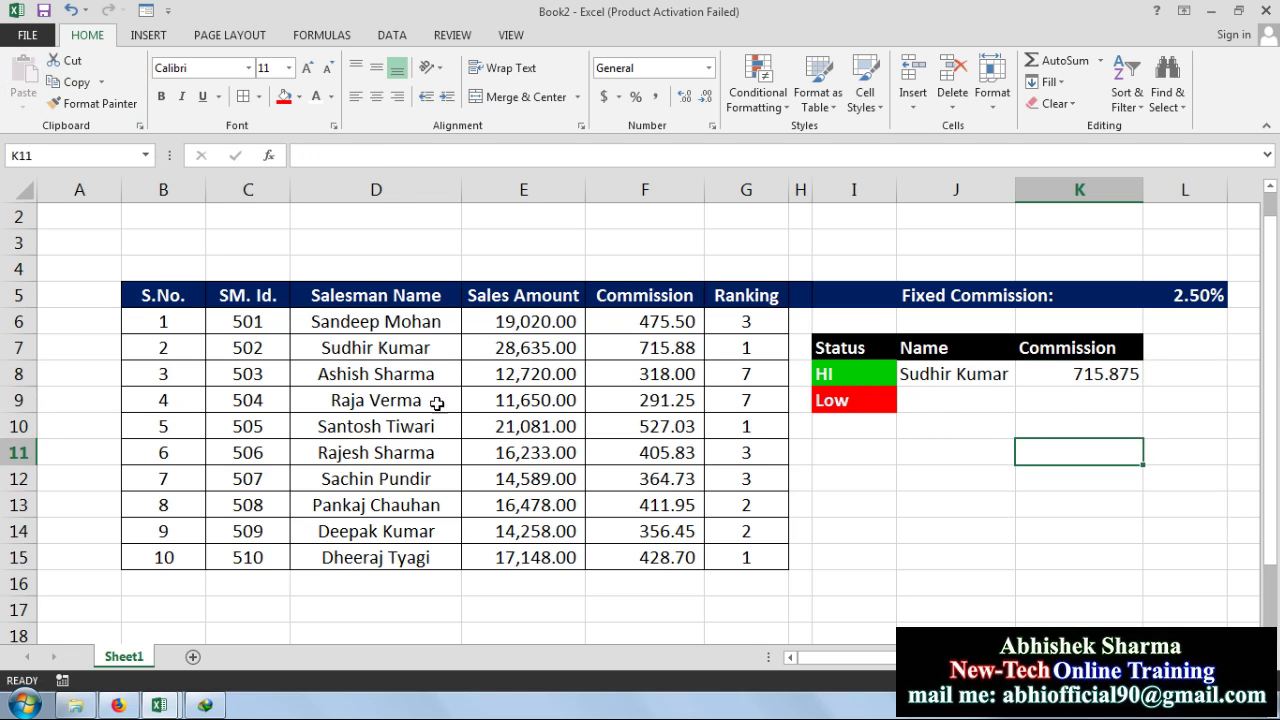
Try sales amounts of 19999 and 98984 for the first salesman in E6 to test the highest-commission lookup.
{"action": "left_click", "coordinate": [531, 333]}
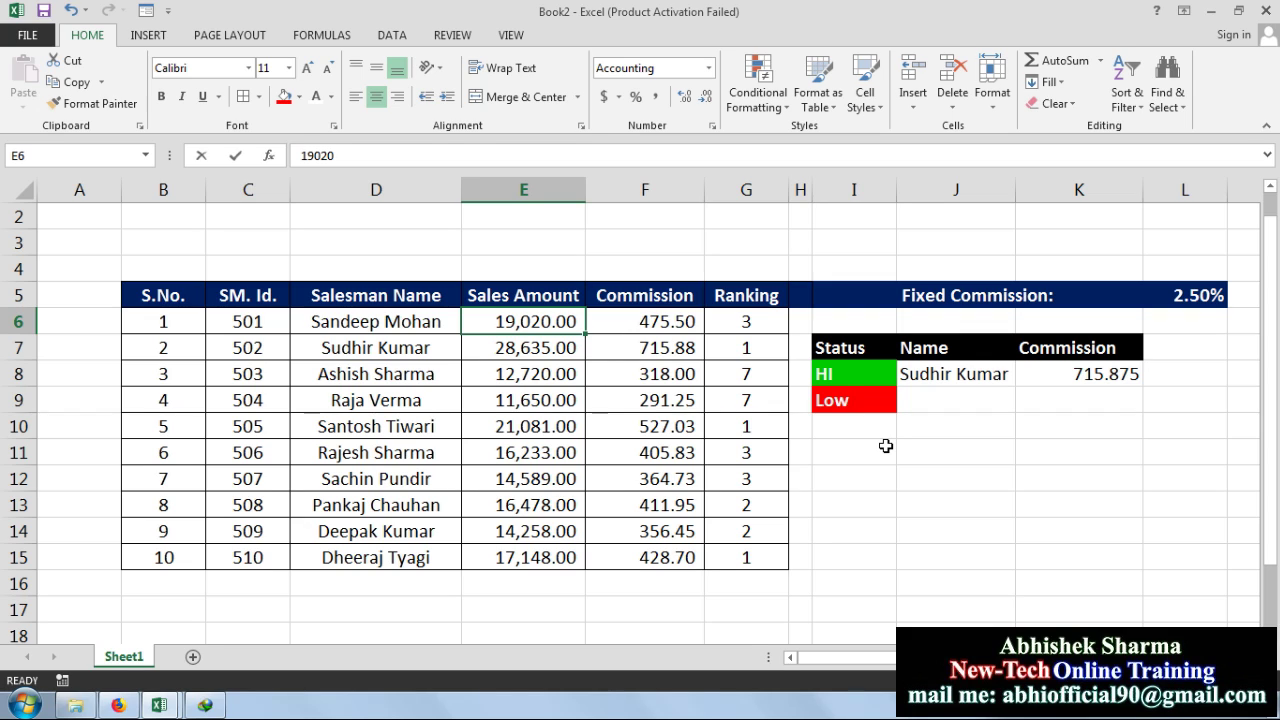
{"action": "type", "text": "19,9999"}
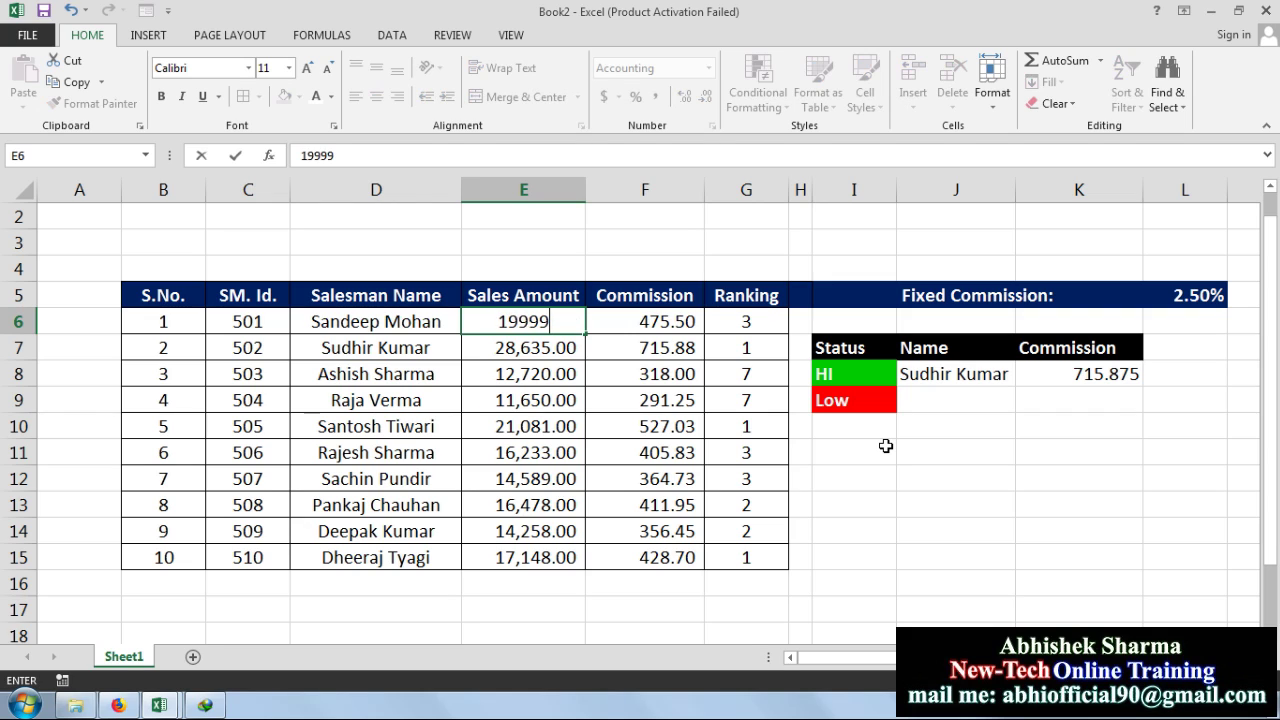
{"action": "key", "text": "Return"}
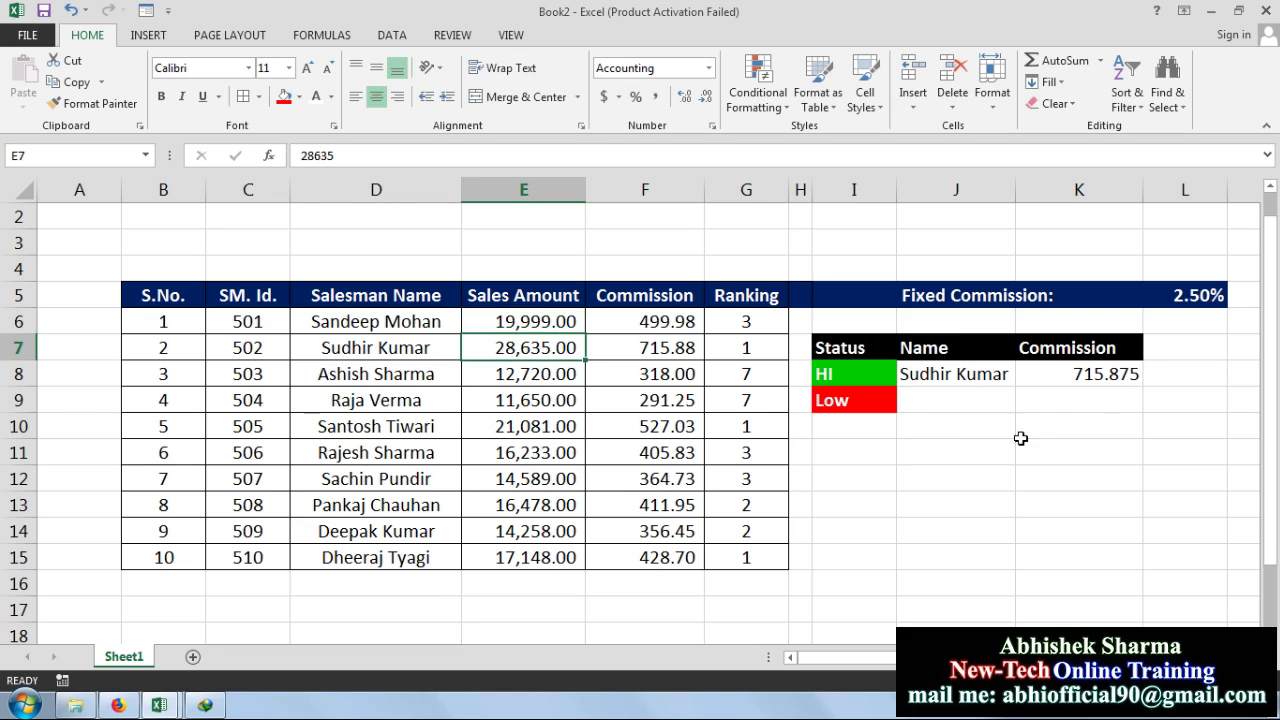
{"action": "left_click", "coordinate": [530, 319]}
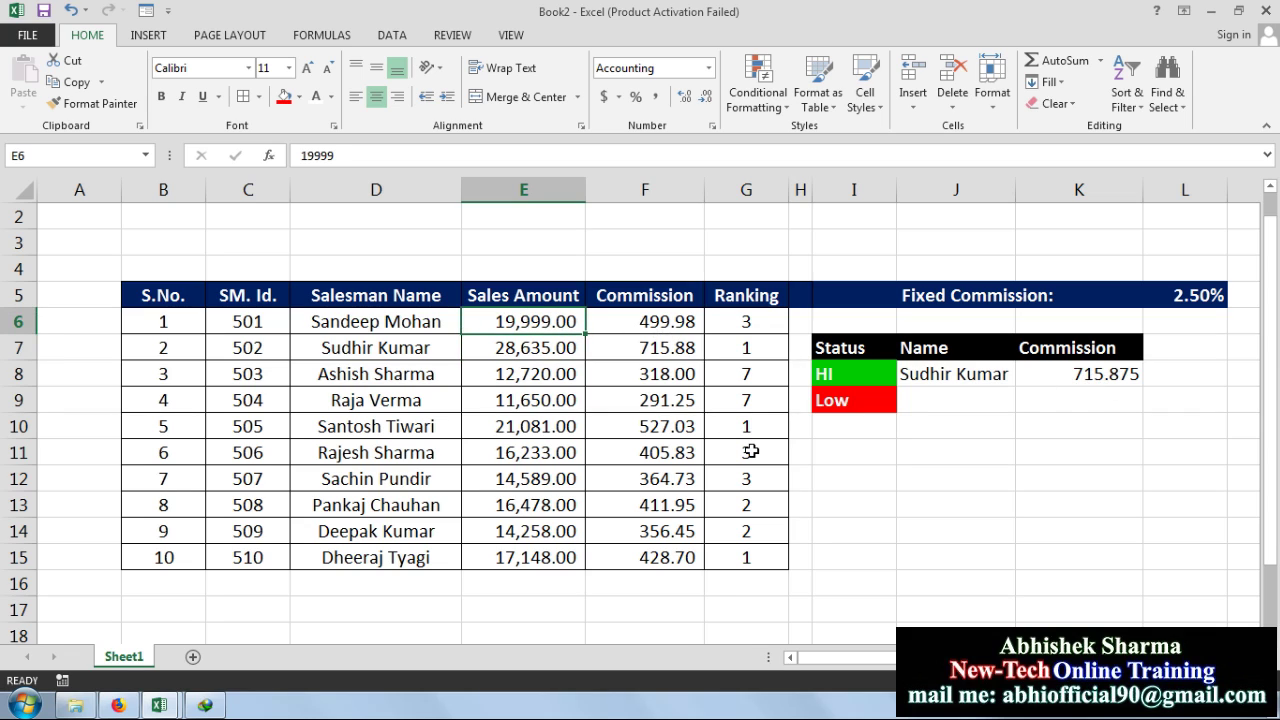
{"action": "type", "text": "98"}
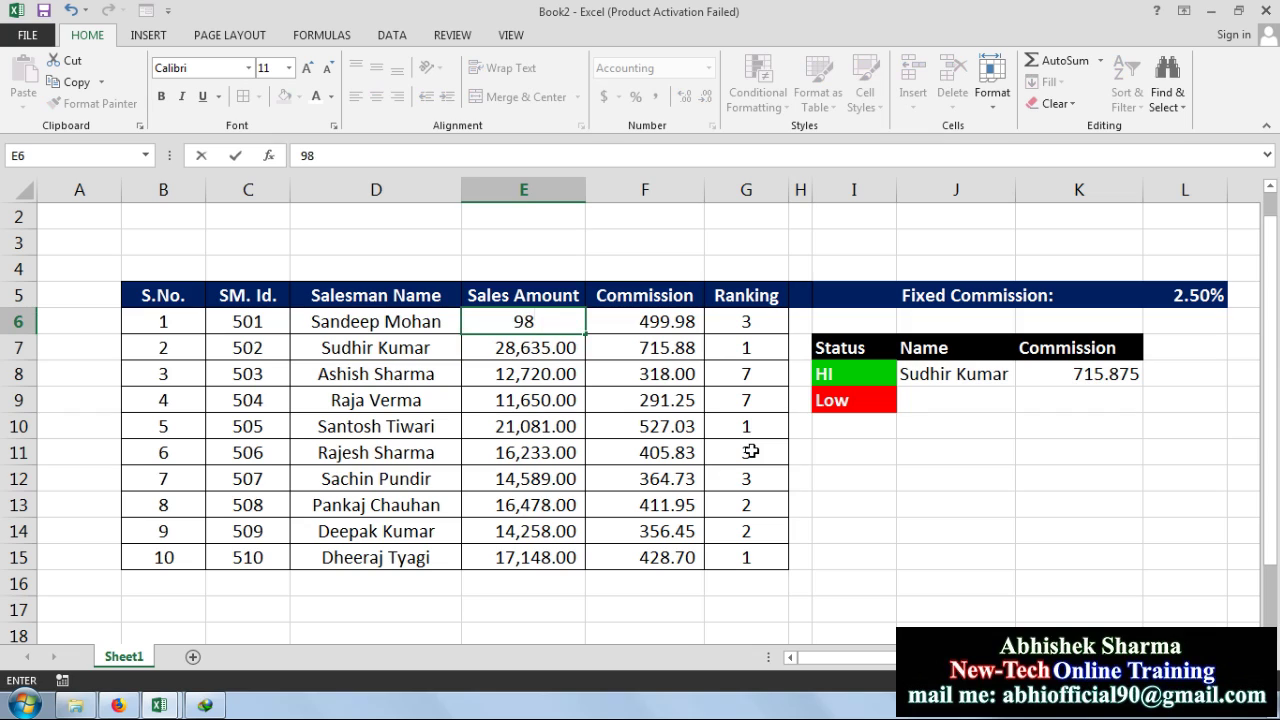
{"action": "type", "text": ",98"}
{"action": "type", "text": "4"}
{"action": "key", "text": "Return"}
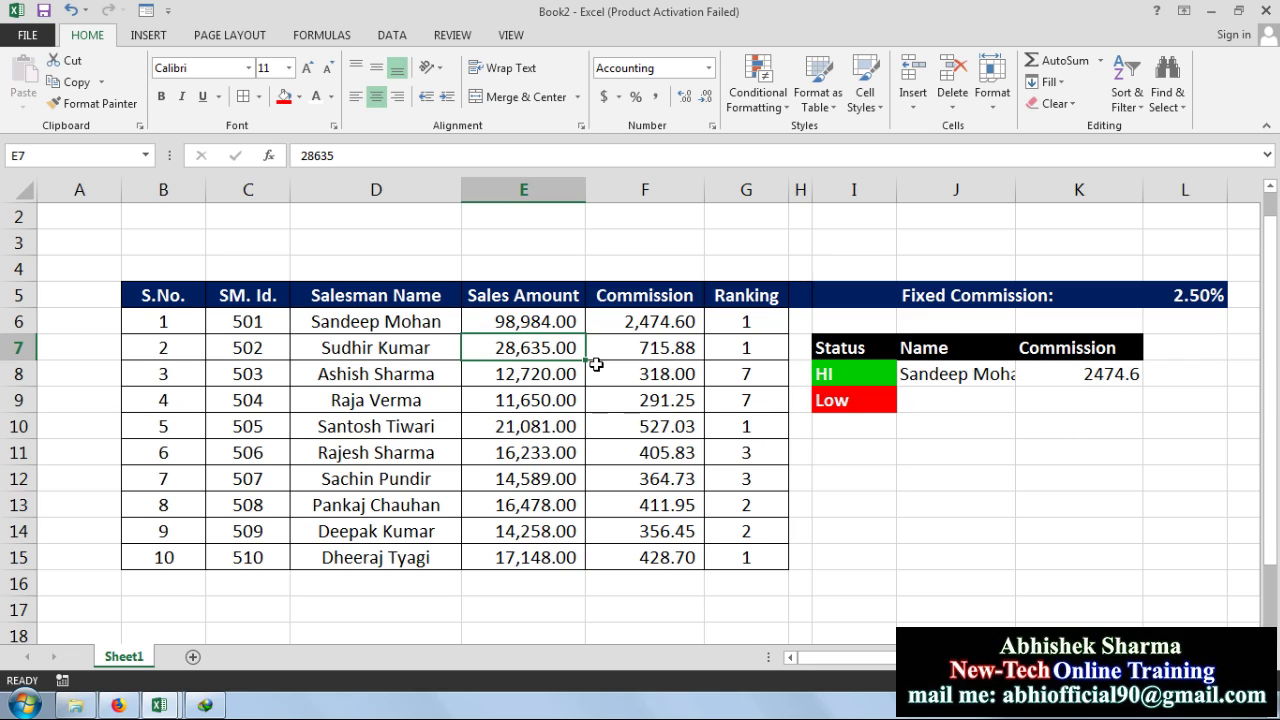
Widen column J to fit the full salesman name in the HI row.
{"action": "left_click_drag", "start_coordinate": [1016, 190], "coordinate": [1047, 190]}
{"action": "left_click", "coordinate": [1128, 376]}
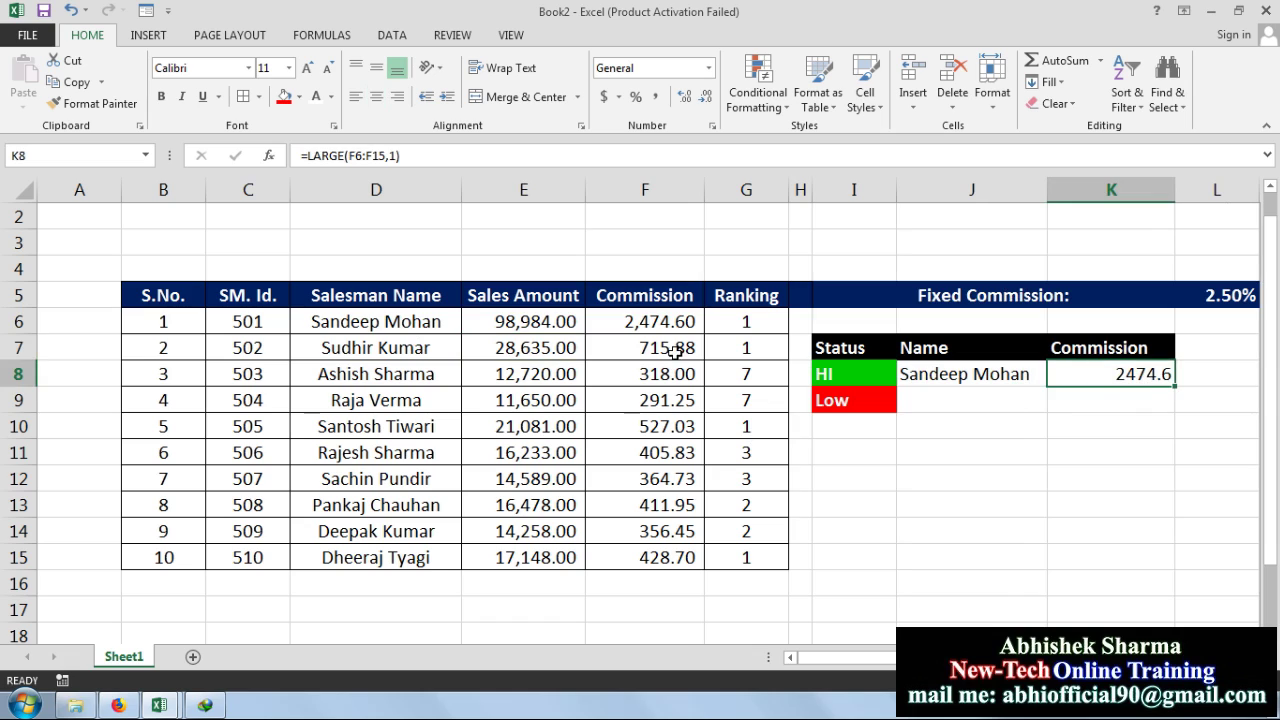
Set the first two salesmen's sales amounts to 24589 in E6 and 16584 in E7.
{"action": "left_click", "coordinate": [503, 326]}
{"action": "type", "text": "24589"}
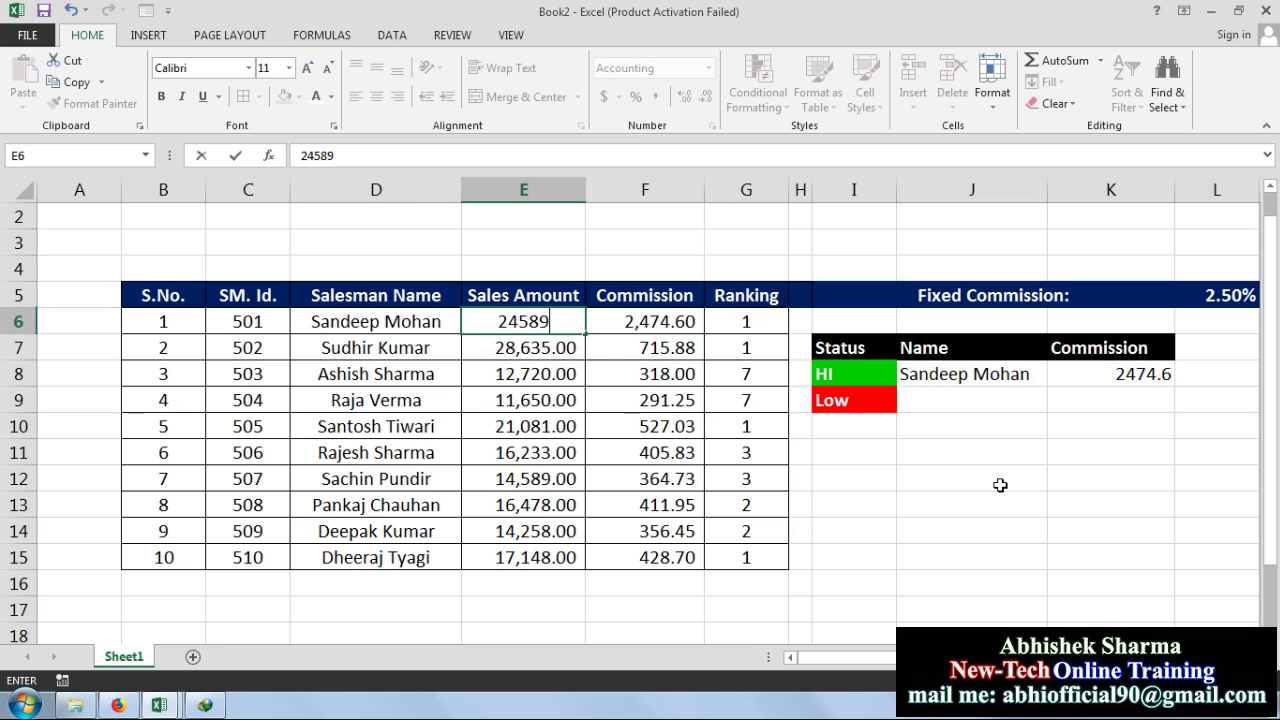
{"action": "key", "text": "Return"}
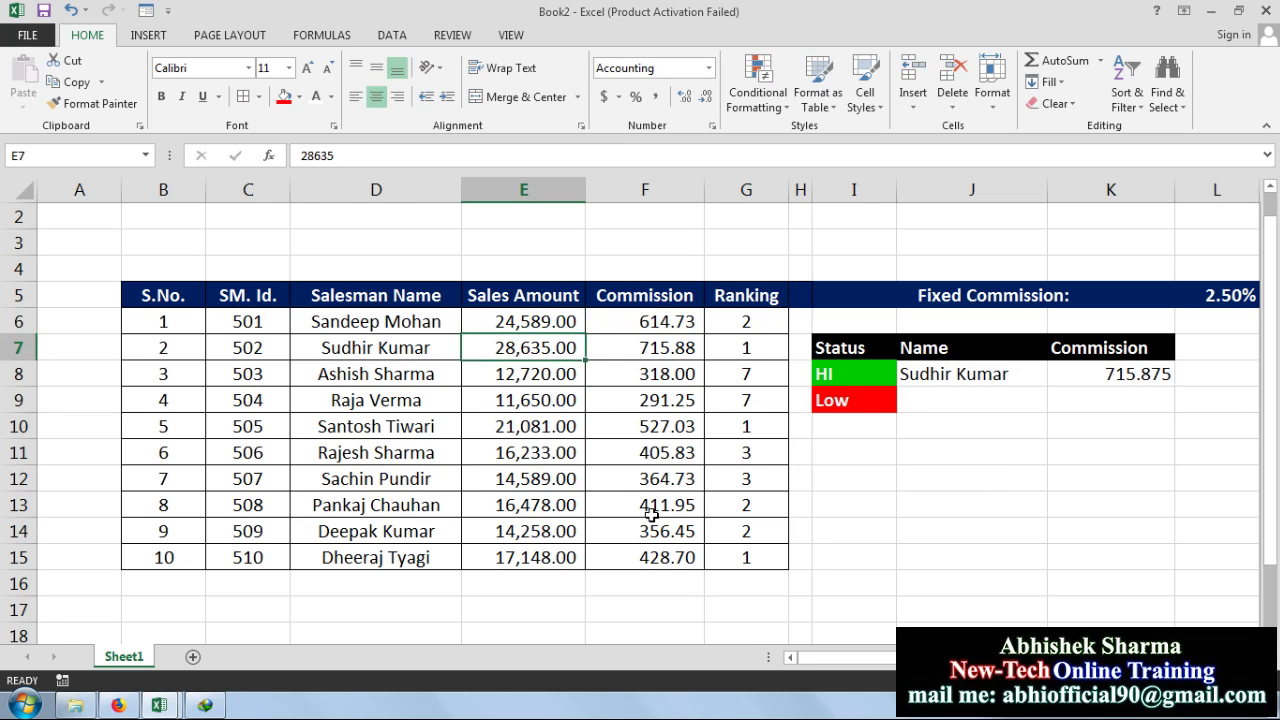
{"action": "type", "text": "16584"}
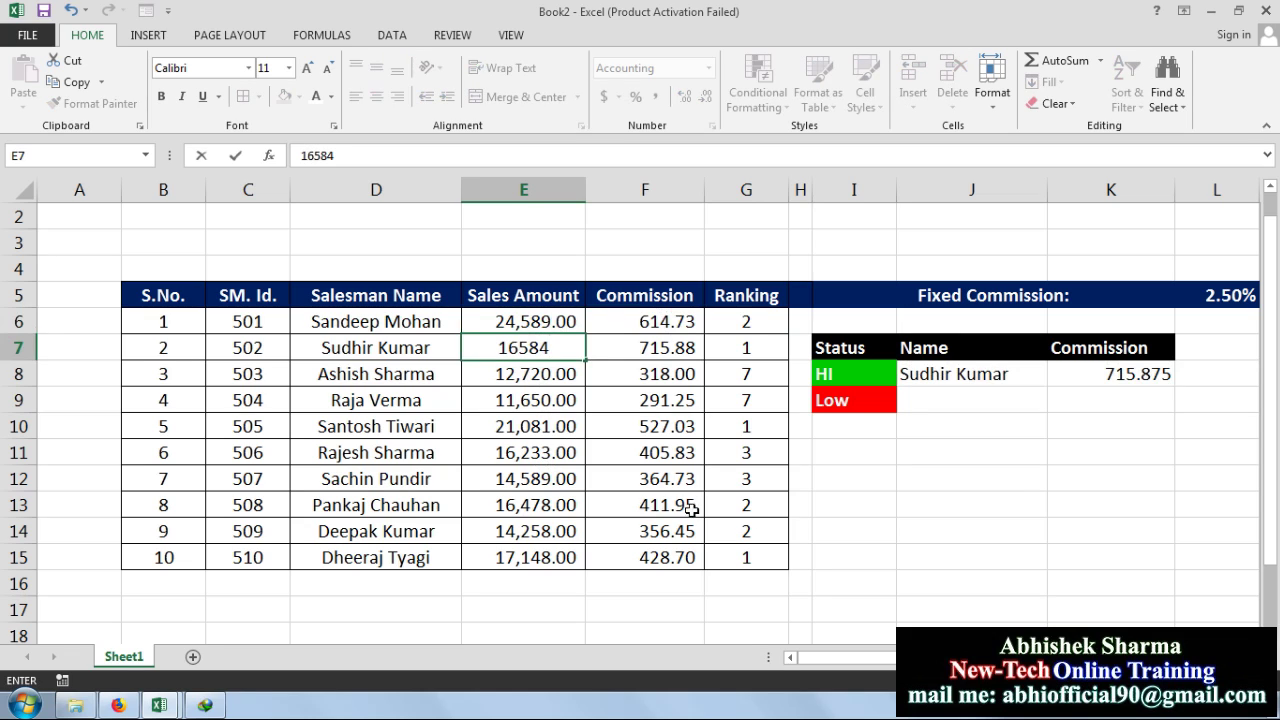
{"action": "left_click", "coordinate": [863, 534]}
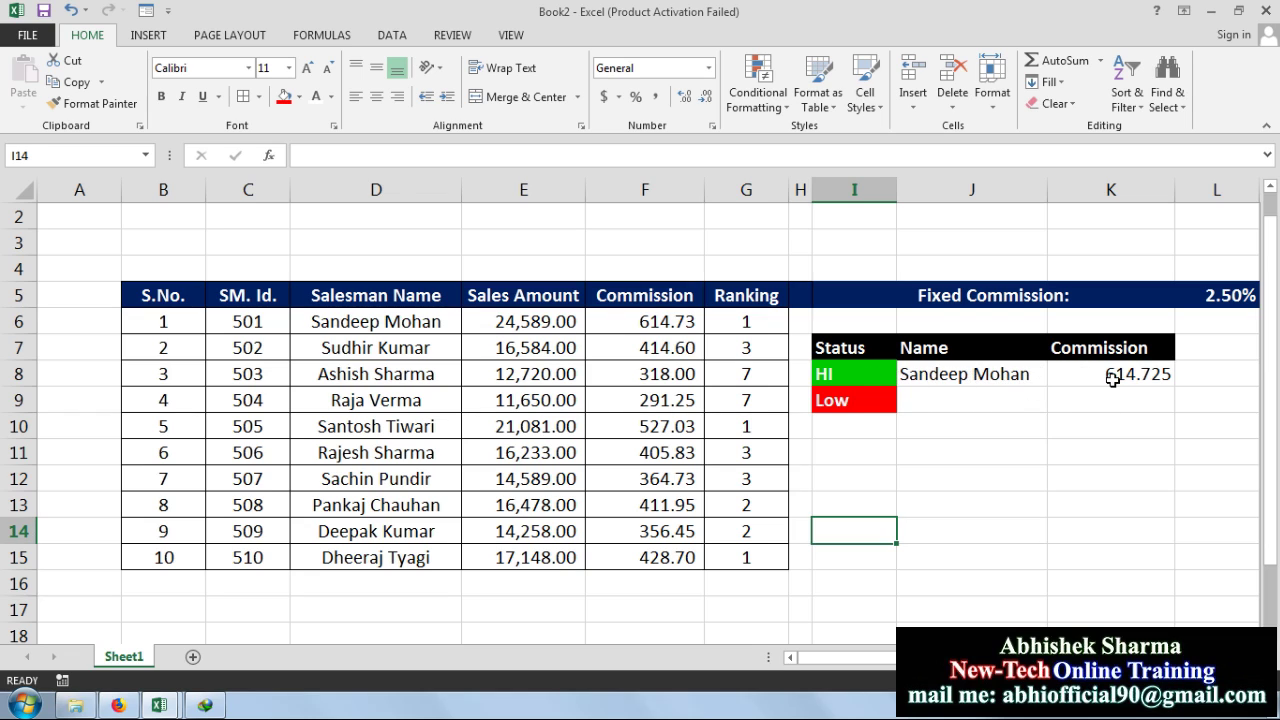
Enter the lowest-commission formula =MINA(F6:F15) in the Low row's Commission cell K9 and compare it with the formula in K8.
{"action": "left_click", "coordinate": [978, 404]}
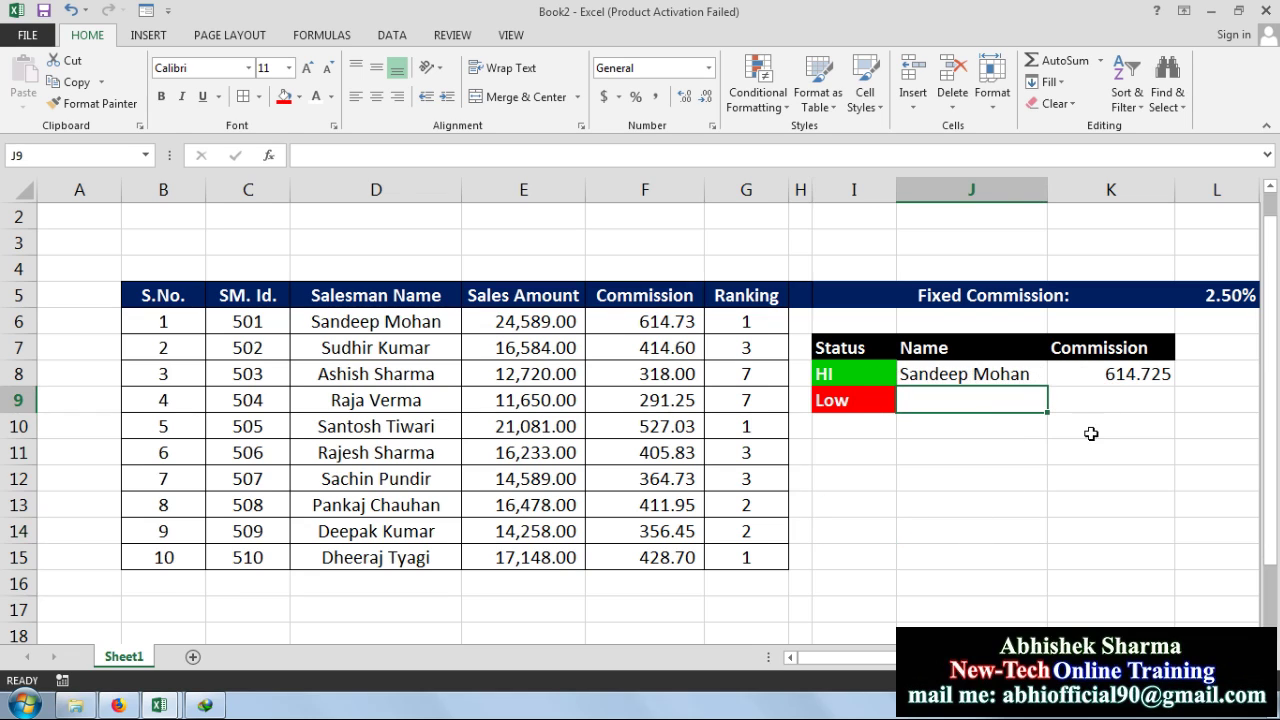
{"action": "left_click", "coordinate": [1114, 405]}
{"action": "left_click", "coordinate": [1120, 376]}
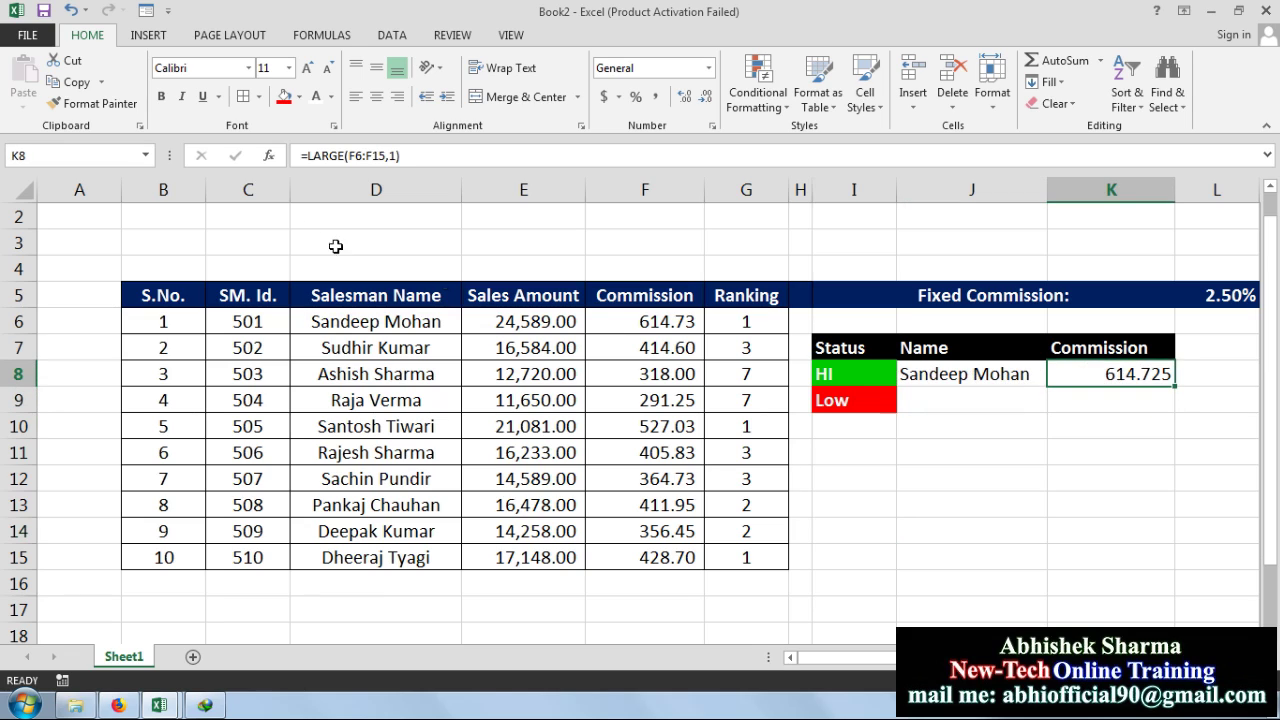
{"action": "left_click", "coordinate": [1100, 396]}
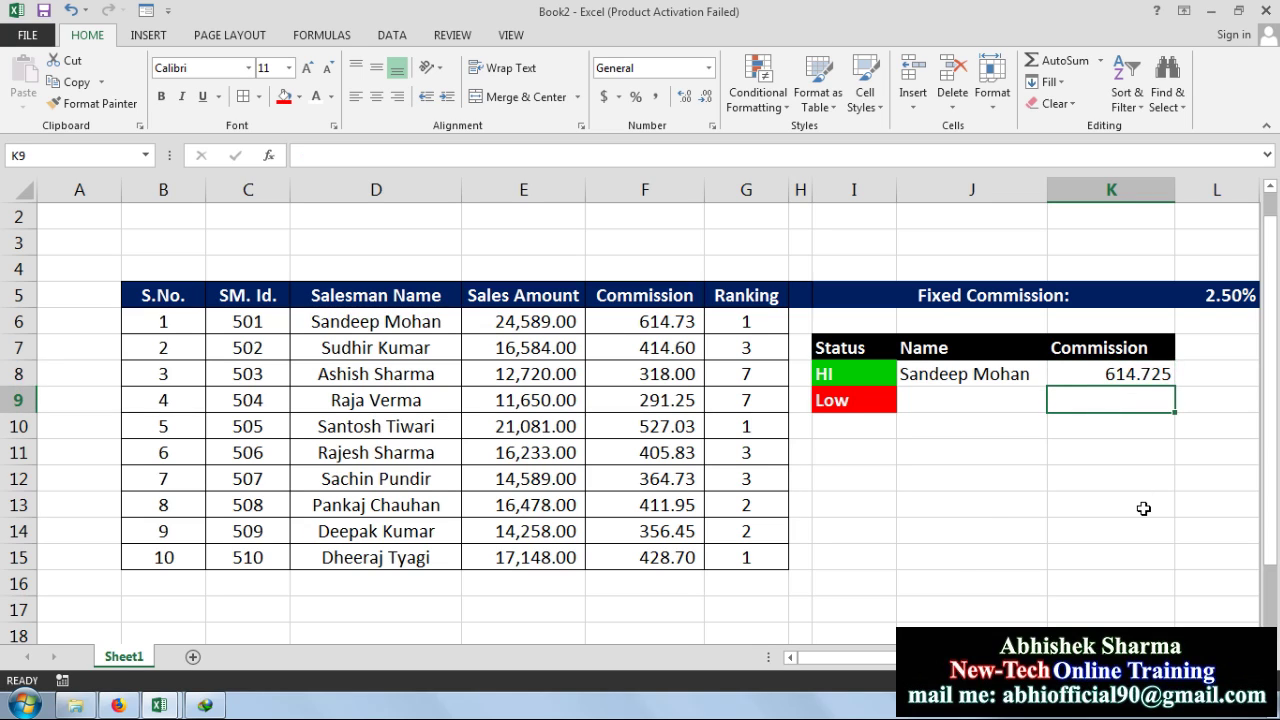
{"action": "type", "text": "=mina"}
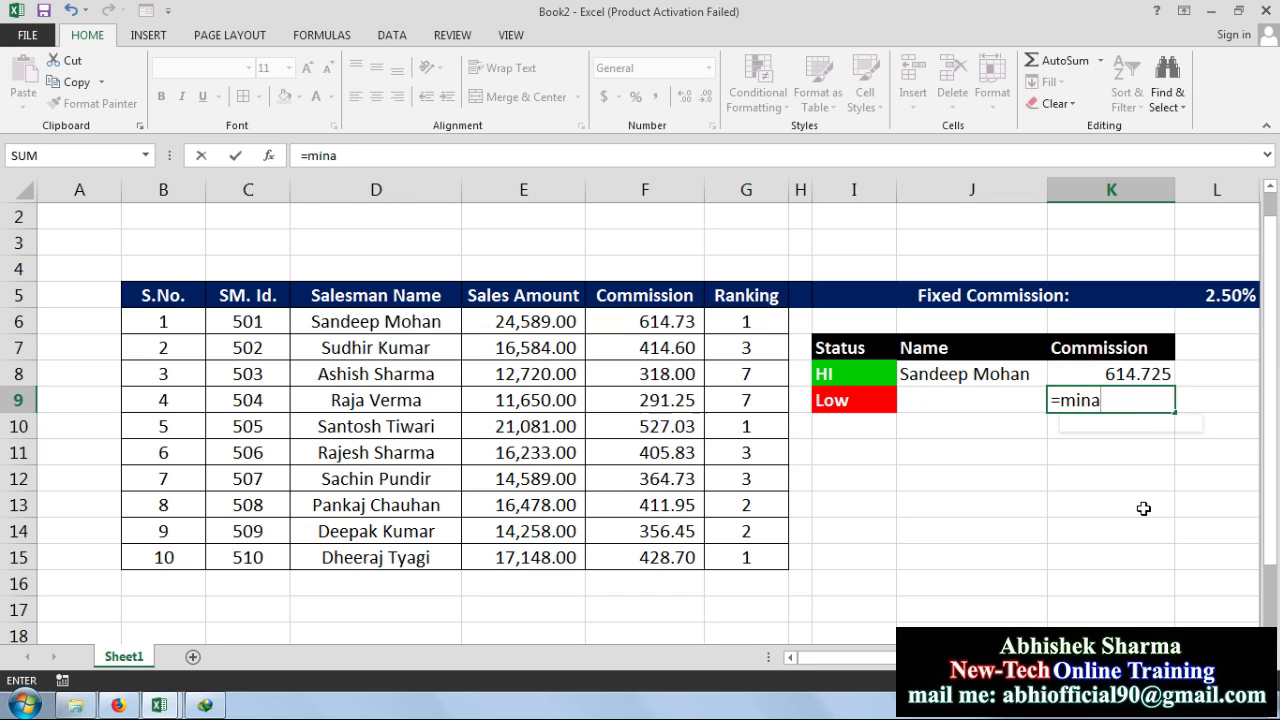
{"action": "type", "text": "("}
{"action": "left_click_drag", "start_coordinate": [684, 321], "coordinate": [688, 553]}
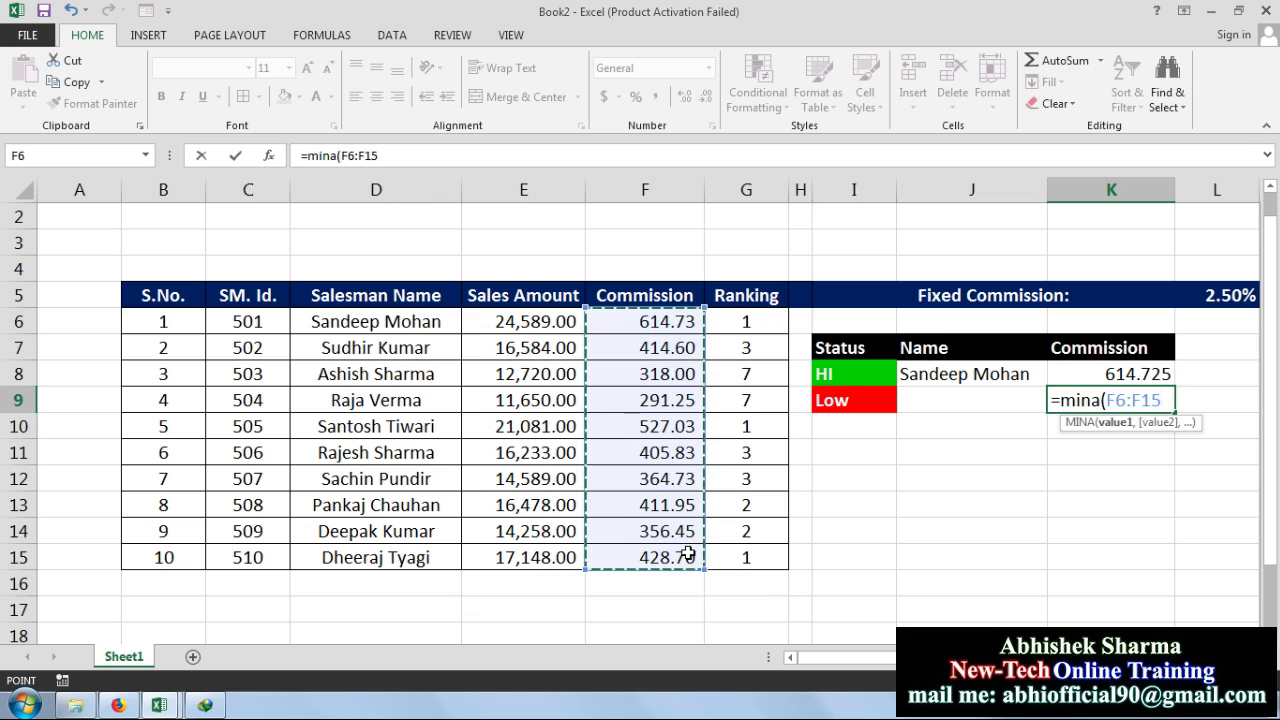
{"action": "type", "text": ")"}
{"action": "key", "text": "Return"}
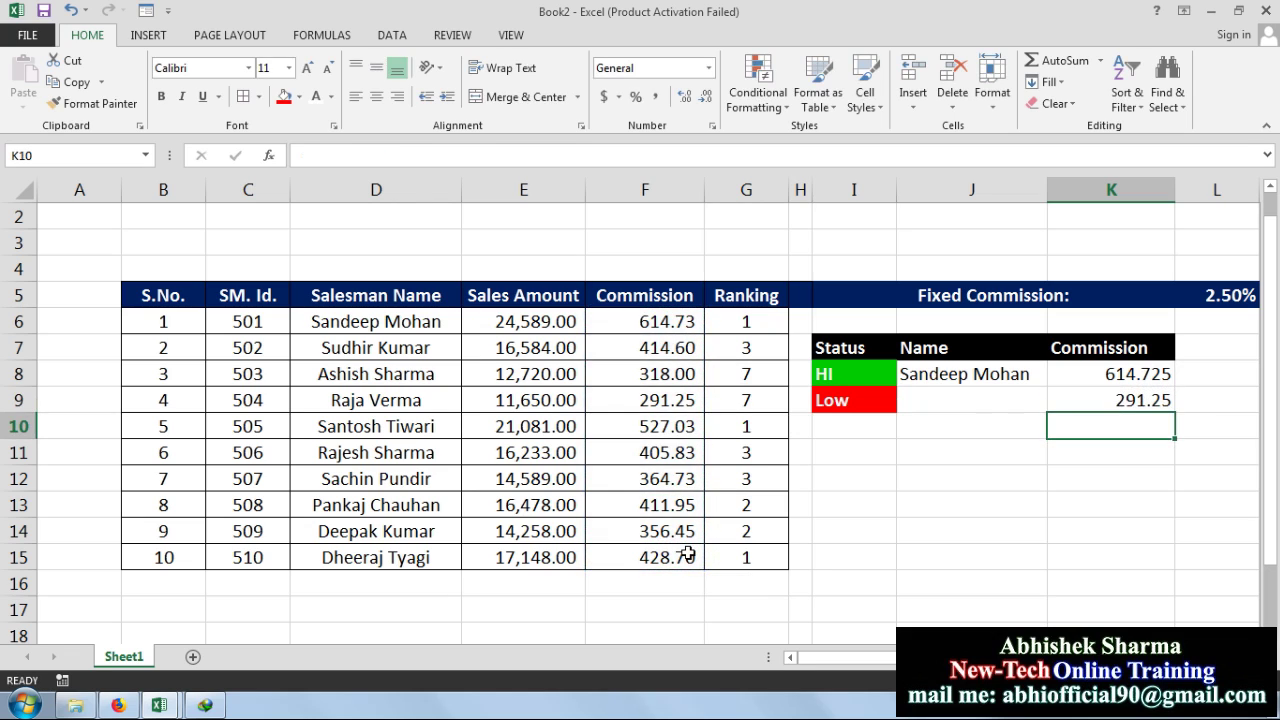
{"action": "left_click", "coordinate": [1108, 406]}
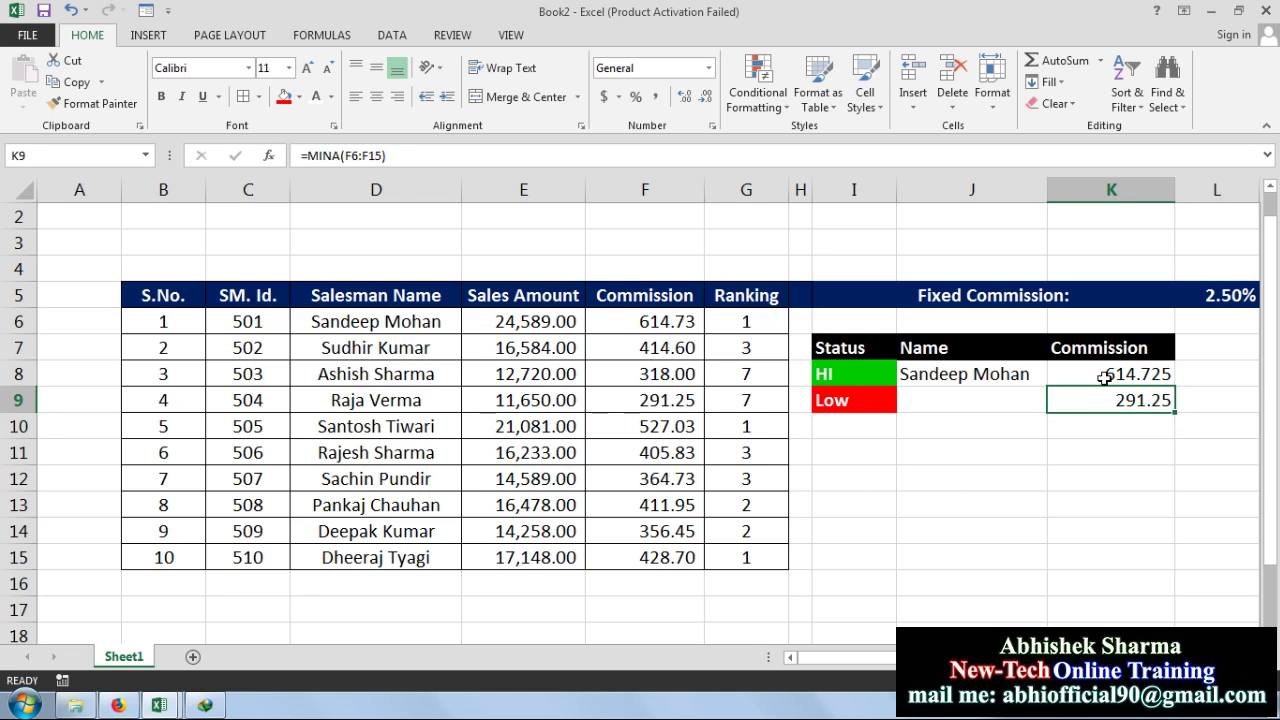
{"action": "left_click", "coordinate": [1100, 377]}
{"action": "left_click", "coordinate": [1098, 403]}
{"action": "left_click", "coordinate": [1060, 374]}
{"action": "left_click", "coordinate": [1078, 403]}
Start an INDEX formula in the Low row's Name cell J9 with B6:G15 as the array.
{"action": "left_click", "coordinate": [956, 402]}
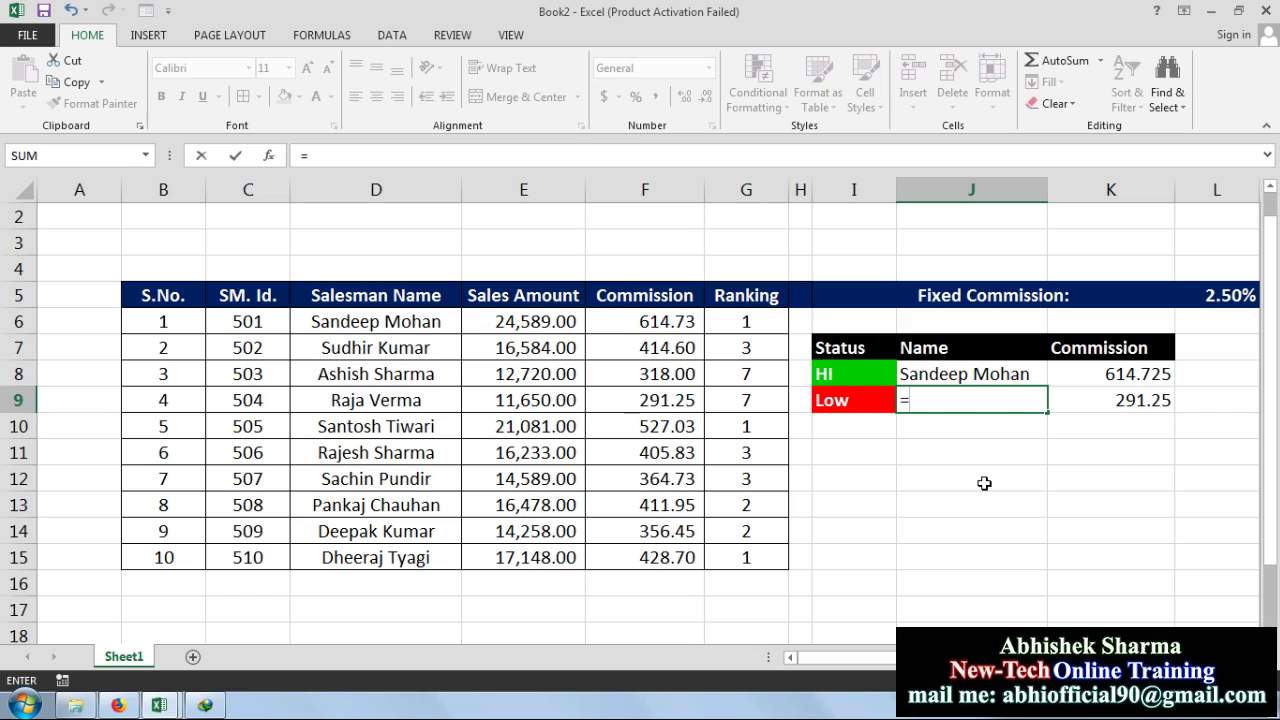
{"action": "type", "text": "index"}
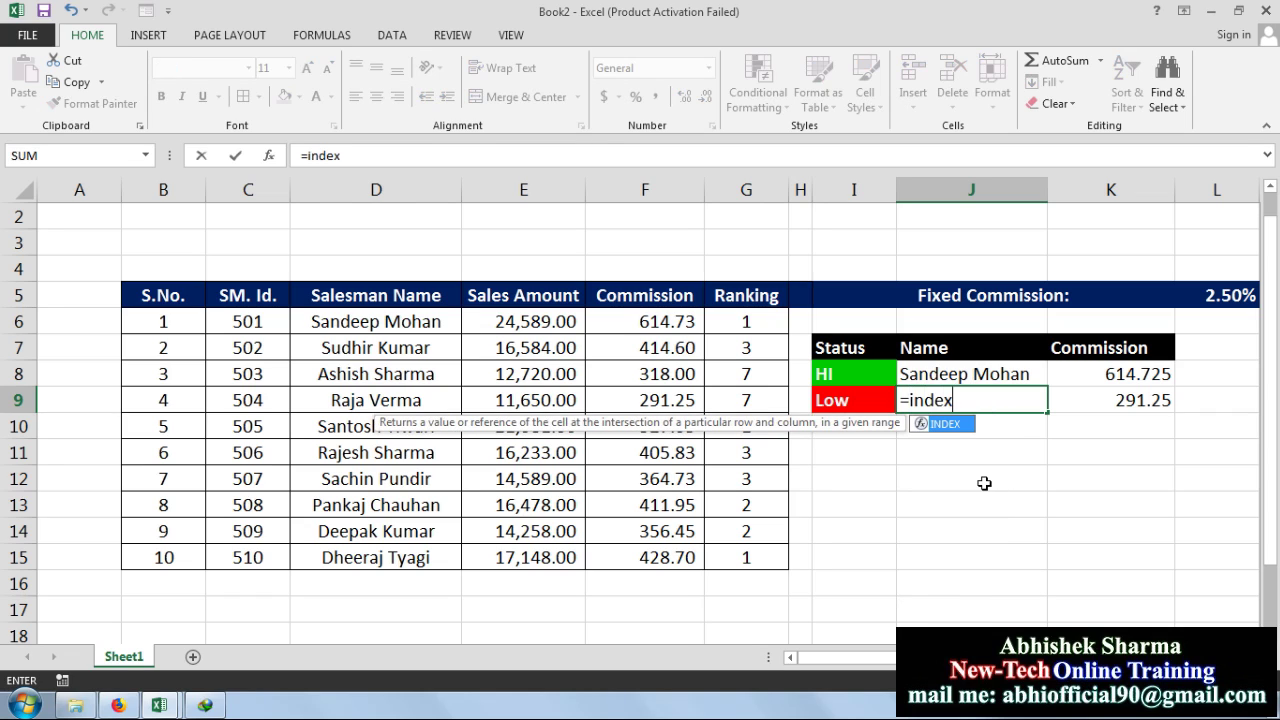
{"action": "type", "text": "("}
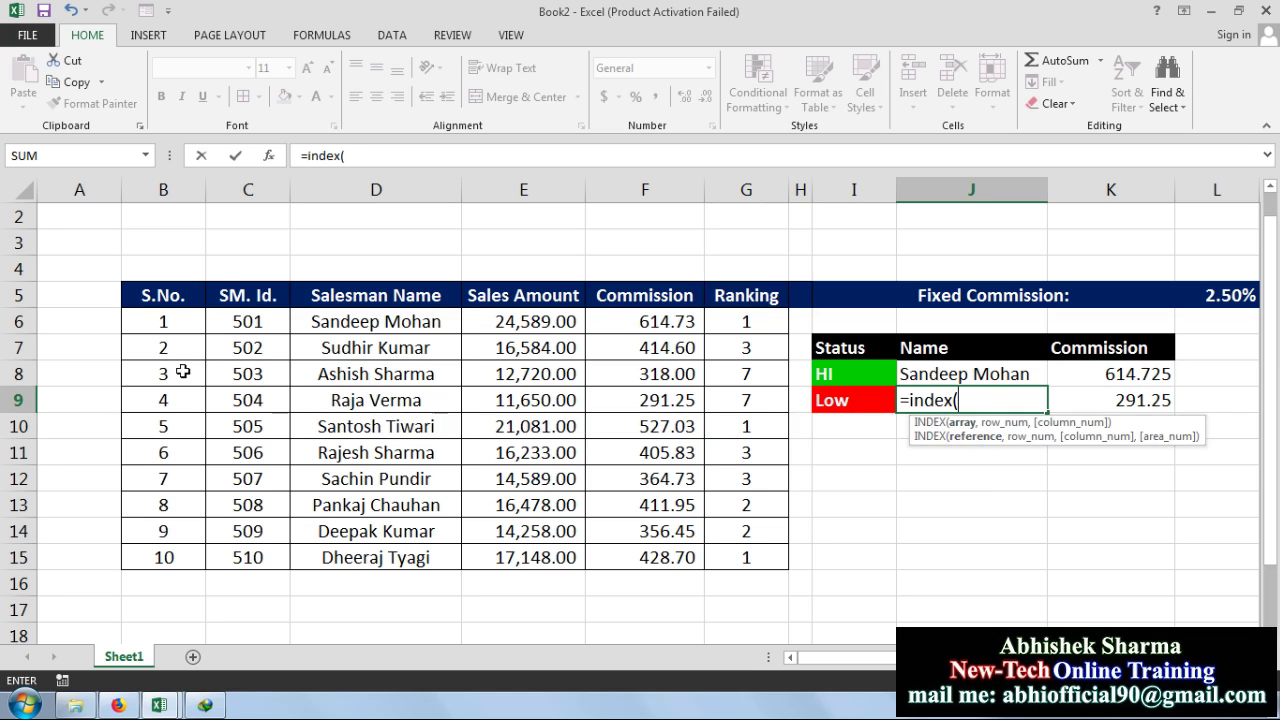
{"action": "left_click_drag", "start_coordinate": [165, 321], "coordinate": [726, 548]}
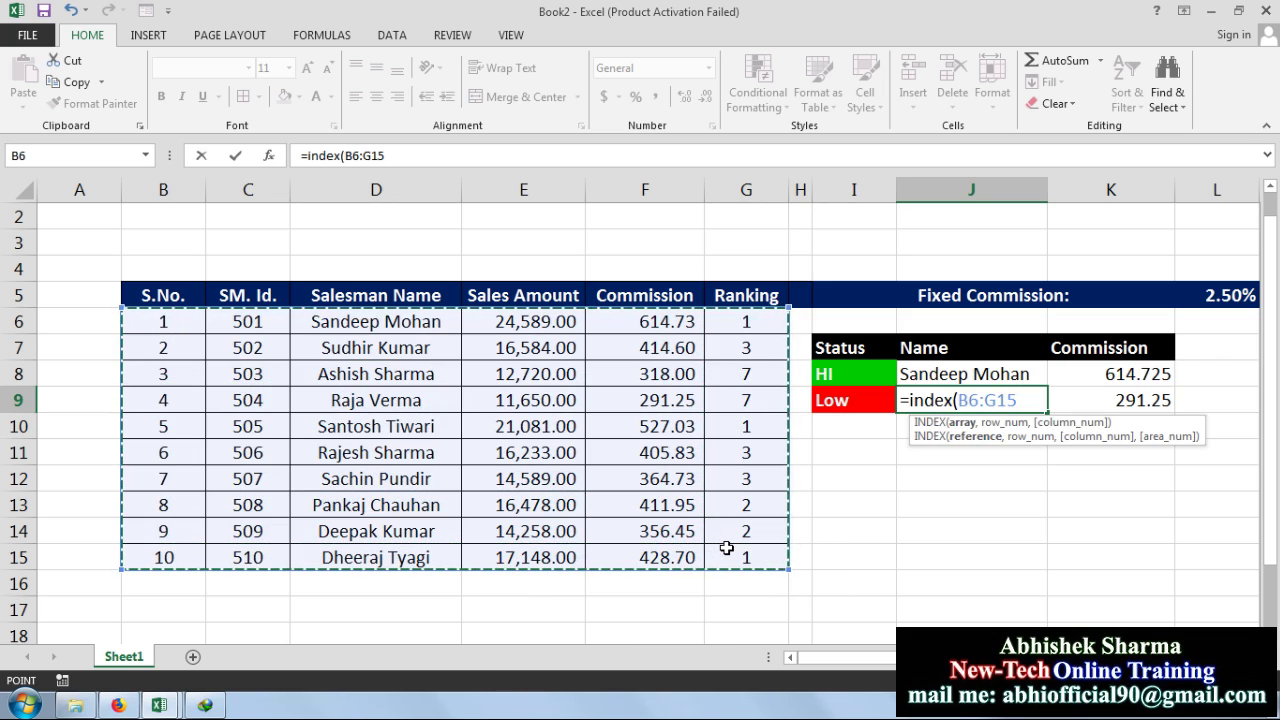
{"action": "type", "text": ","}
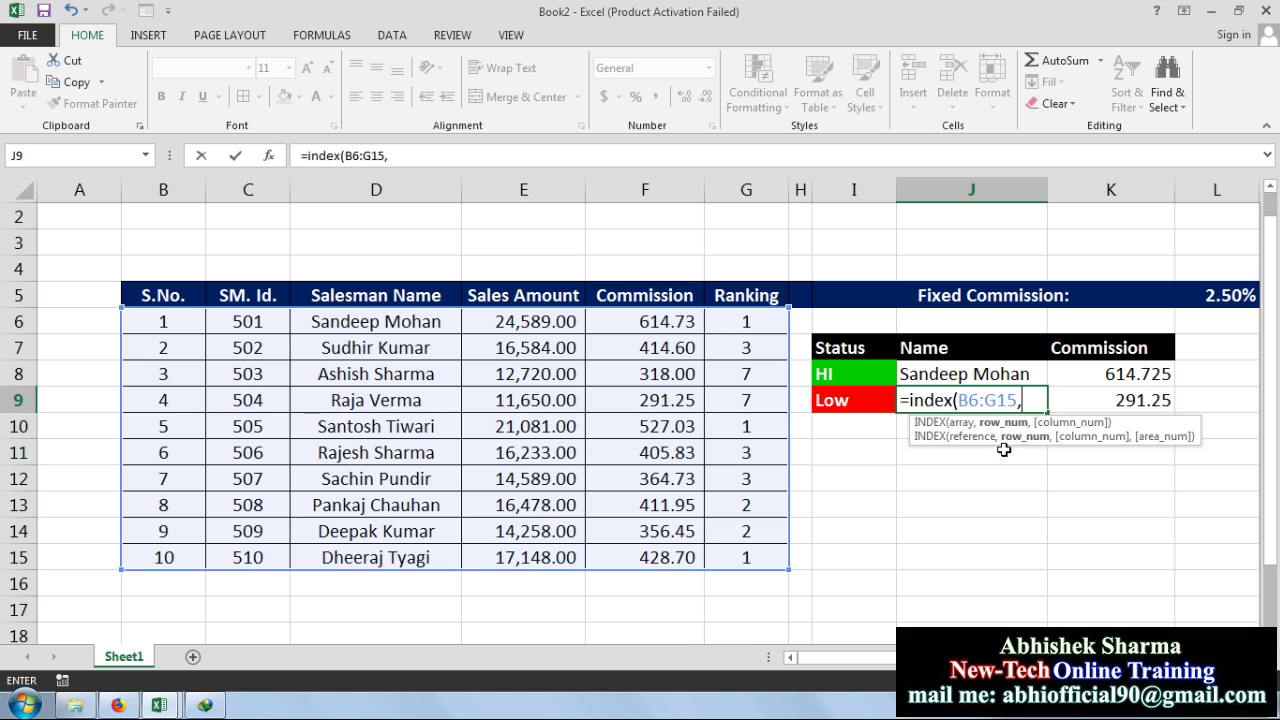
Nest a MATCH function as the row number in the J9 INDEX formula, with K9 as its lookup value.
{"action": "type", "text": "match"}
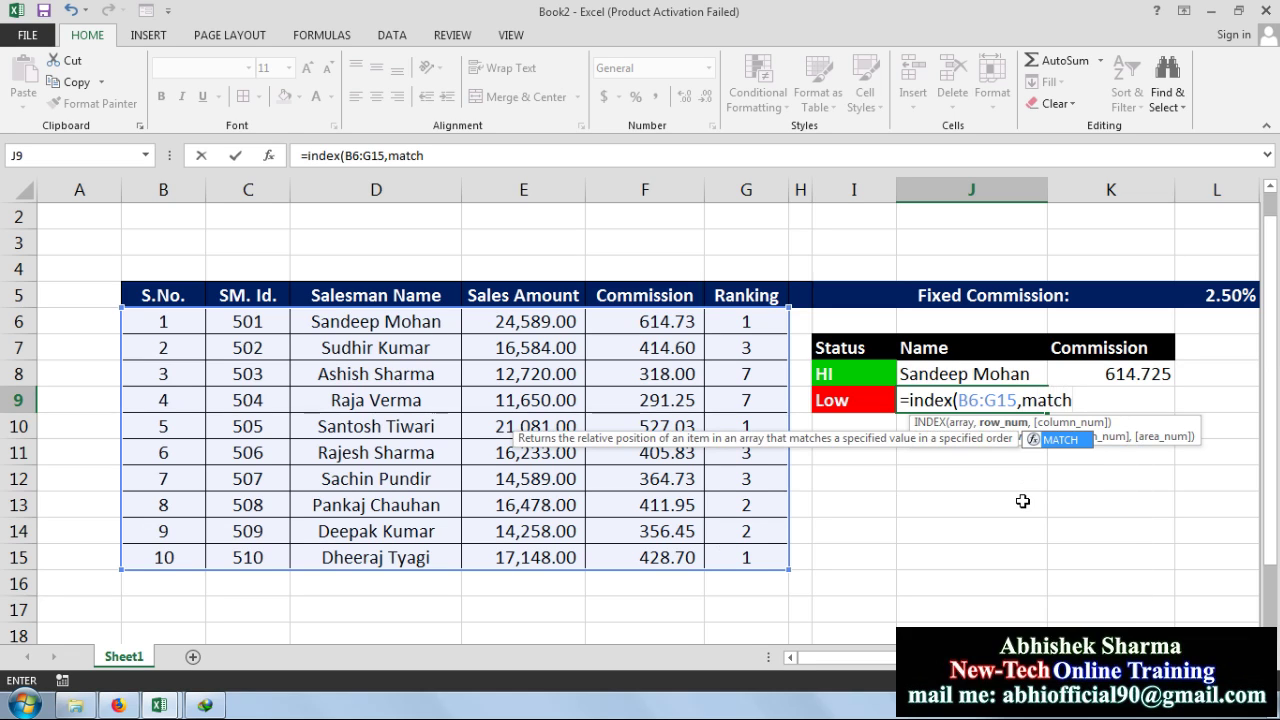
{"action": "type", "text": "("}
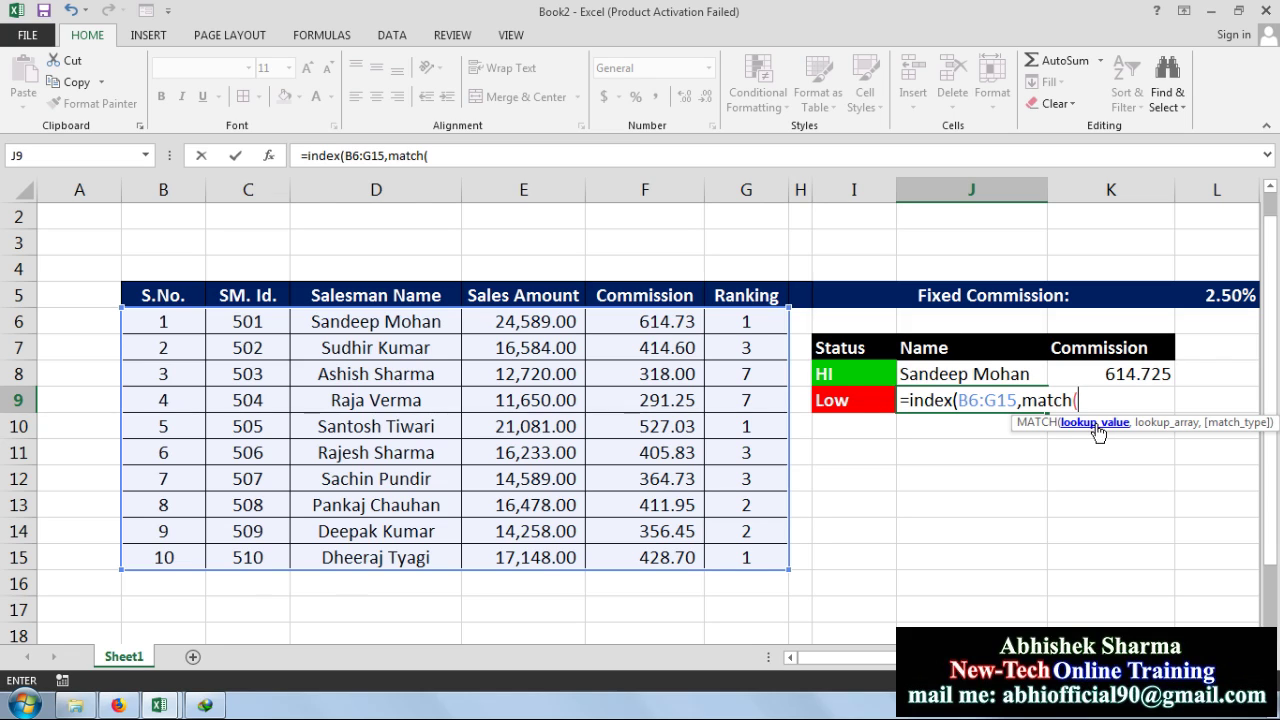
{"action": "left_click", "coordinate": [1100, 448]}
{"action": "key", "text": "Up"}
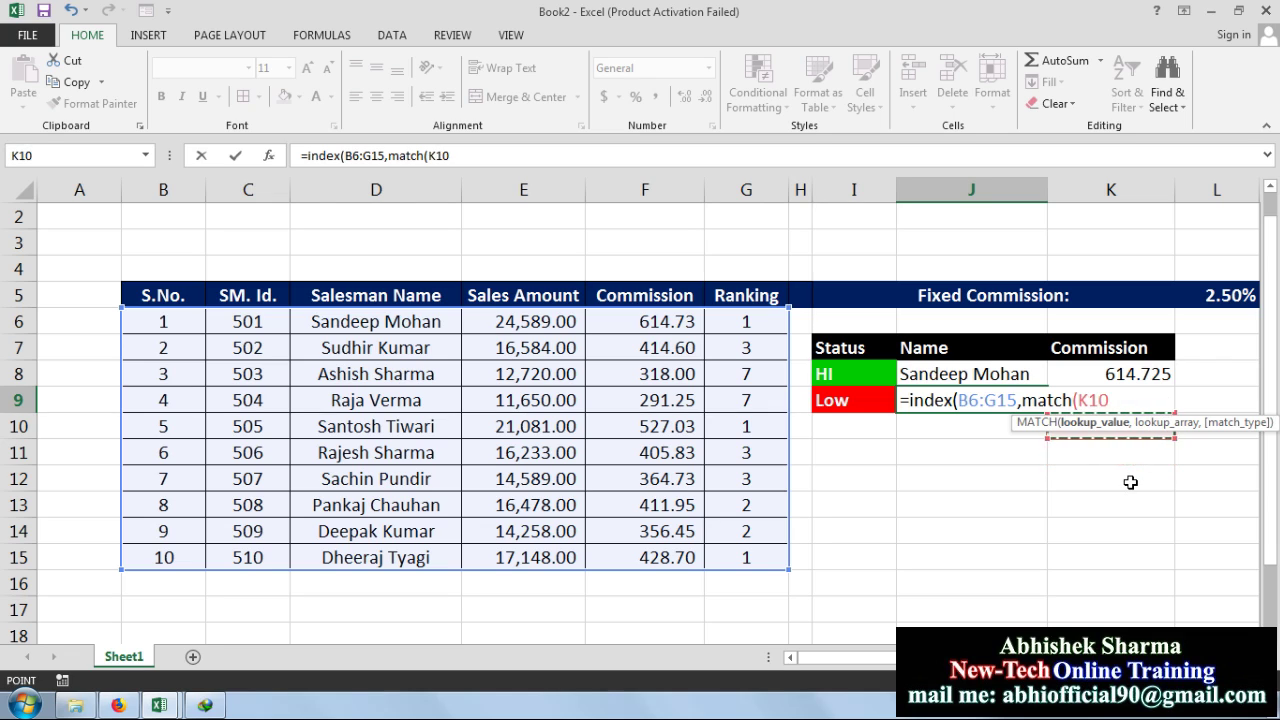
{"action": "key", "text": "Up"}
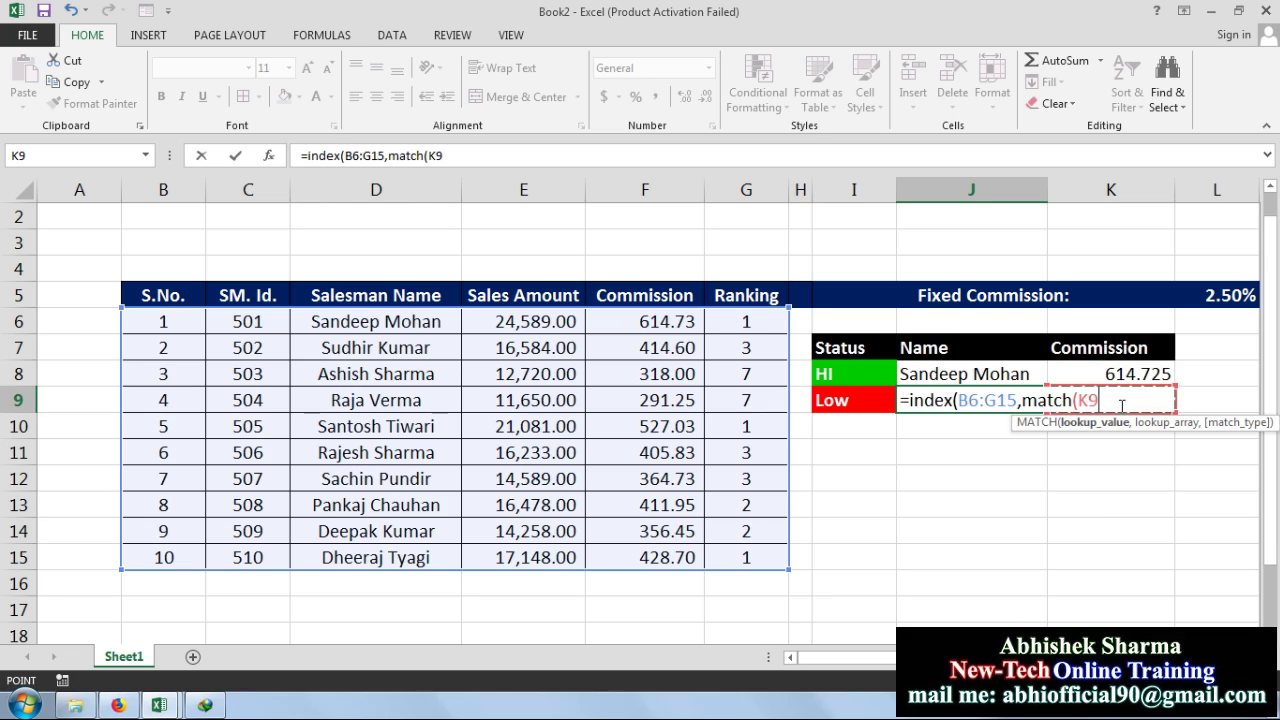
{"action": "type", "text": ","}
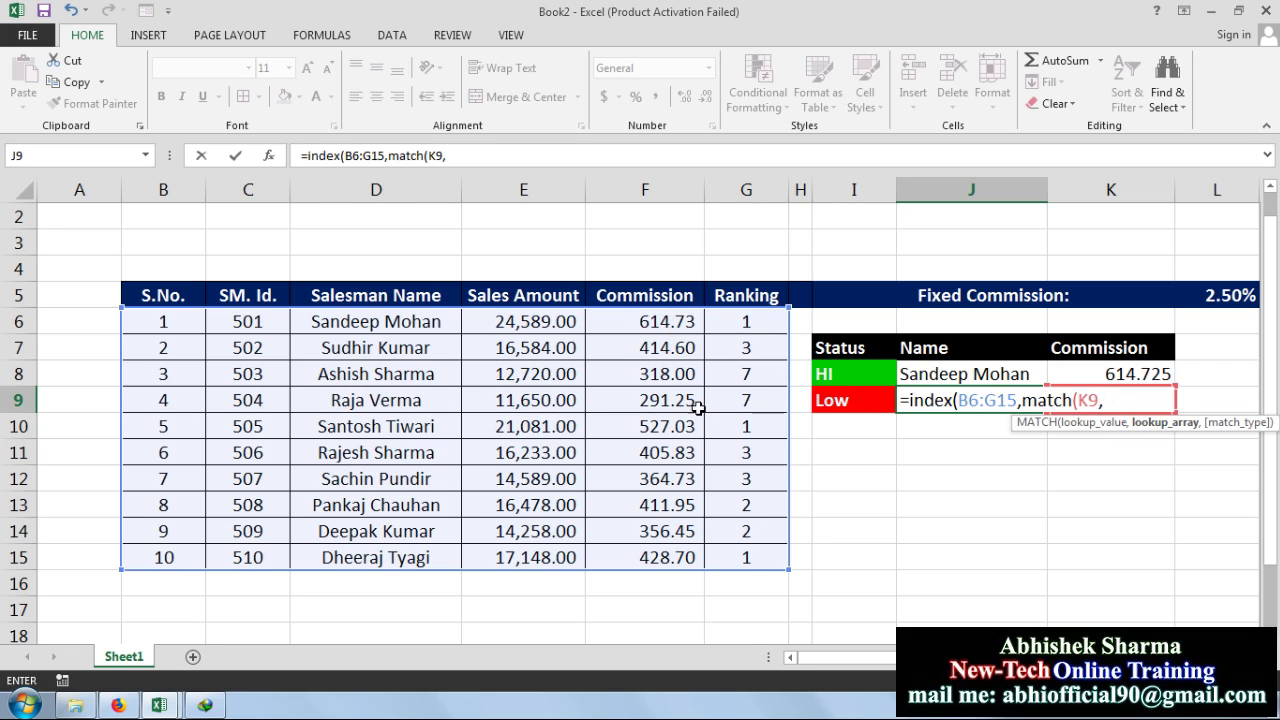
Complete the J9 formula with lookup array F6:F15, match type 0 and column number 3.
{"action": "left_click", "coordinate": [659, 330]}
{"action": "left_click_drag", "start_coordinate": [660, 350], "coordinate": [663, 557]}
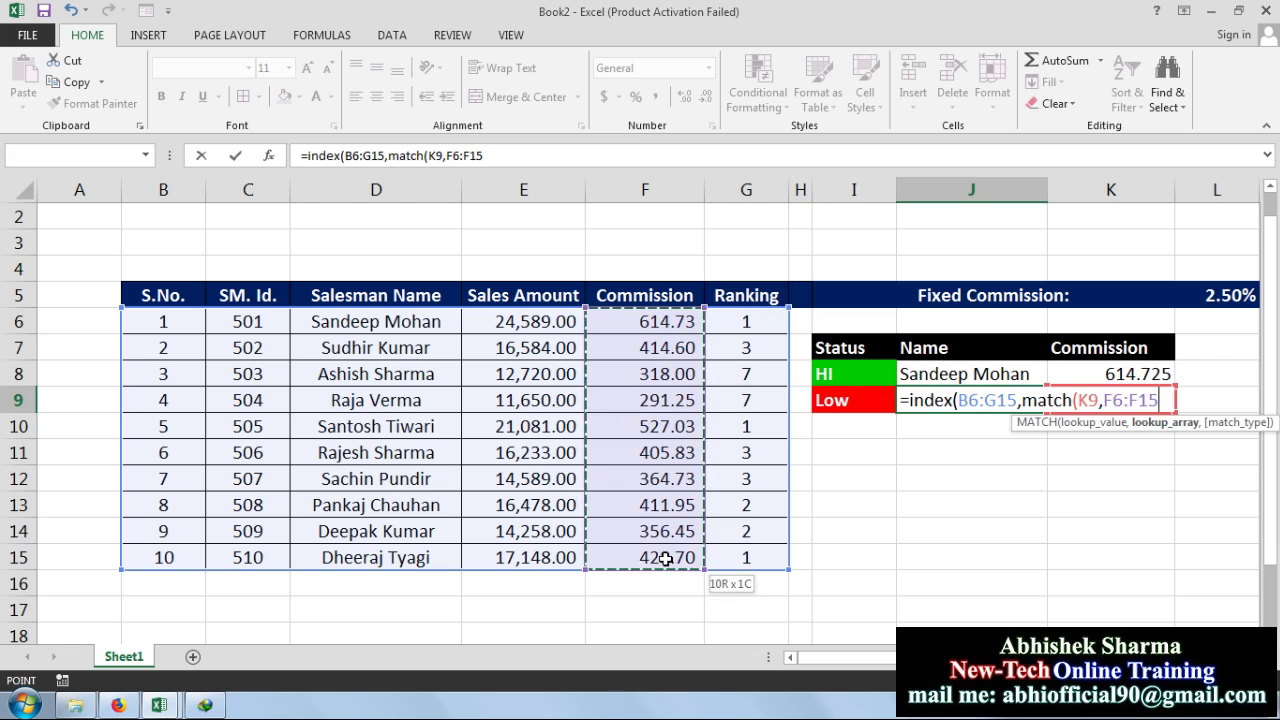
{"action": "type", "text": ","}
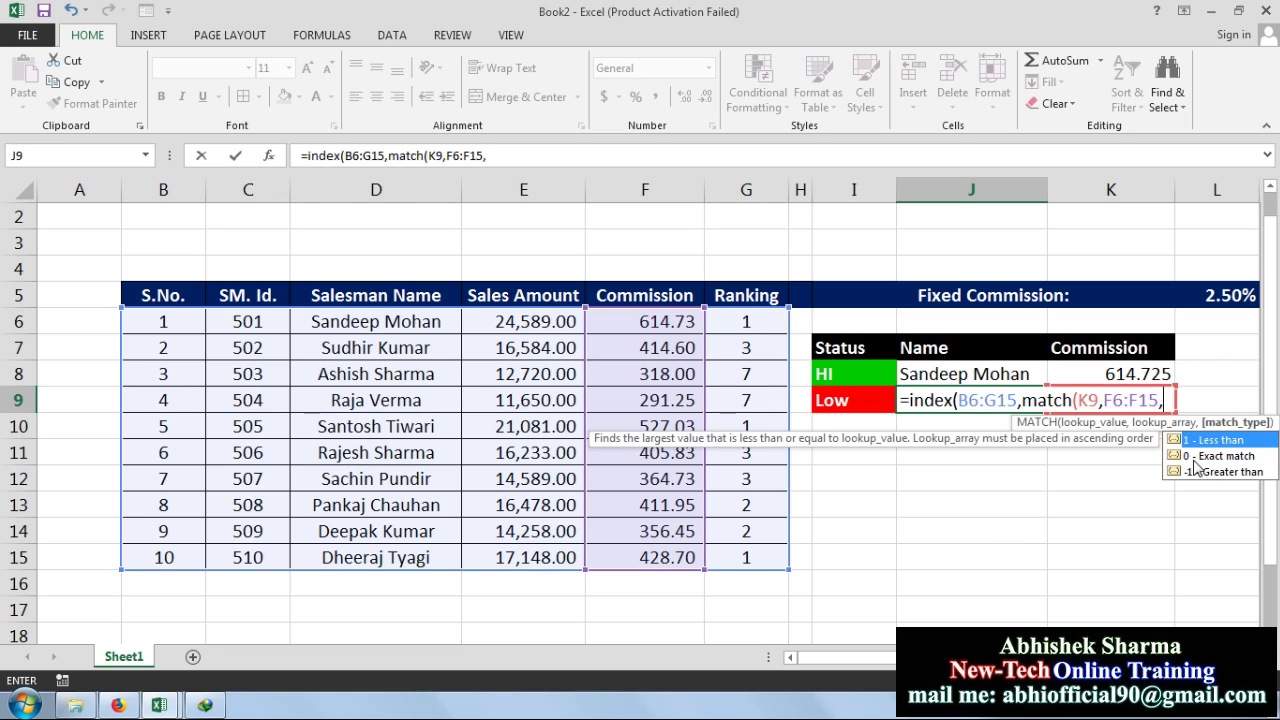
{"action": "type", "text": "0),"}
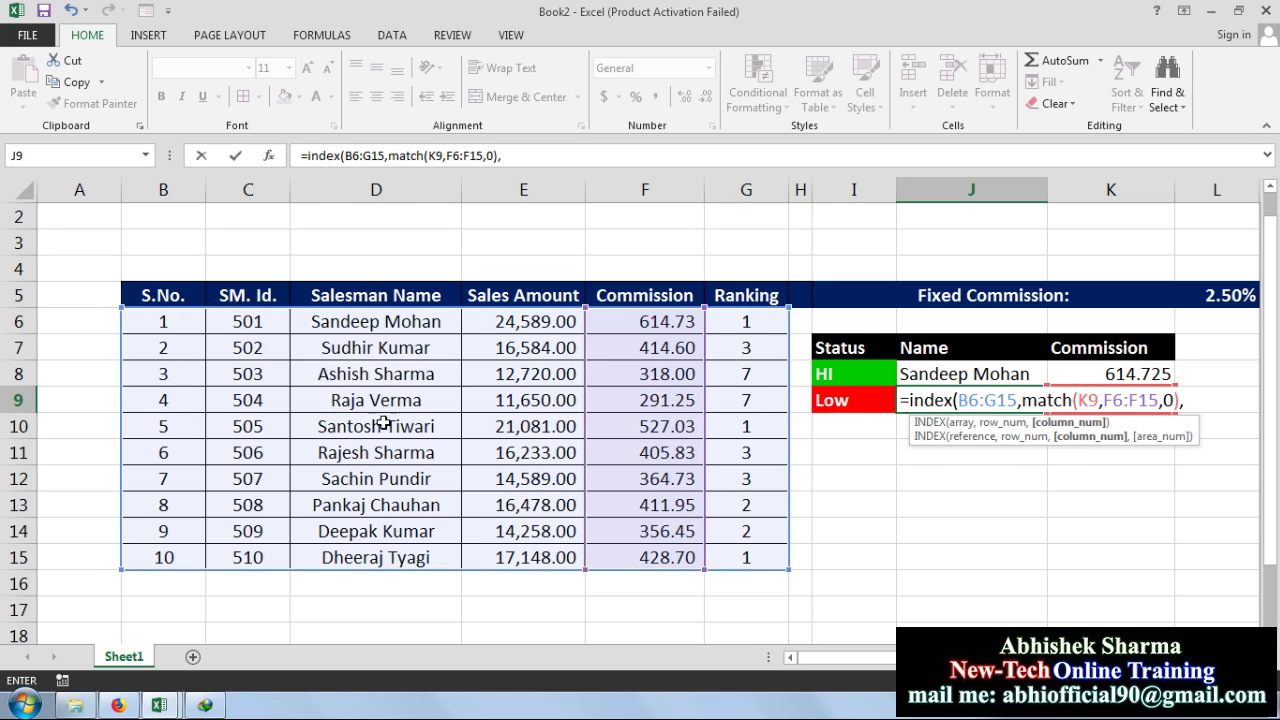
{"action": "type", "text": "3)"}
{"action": "key", "text": "Return"}
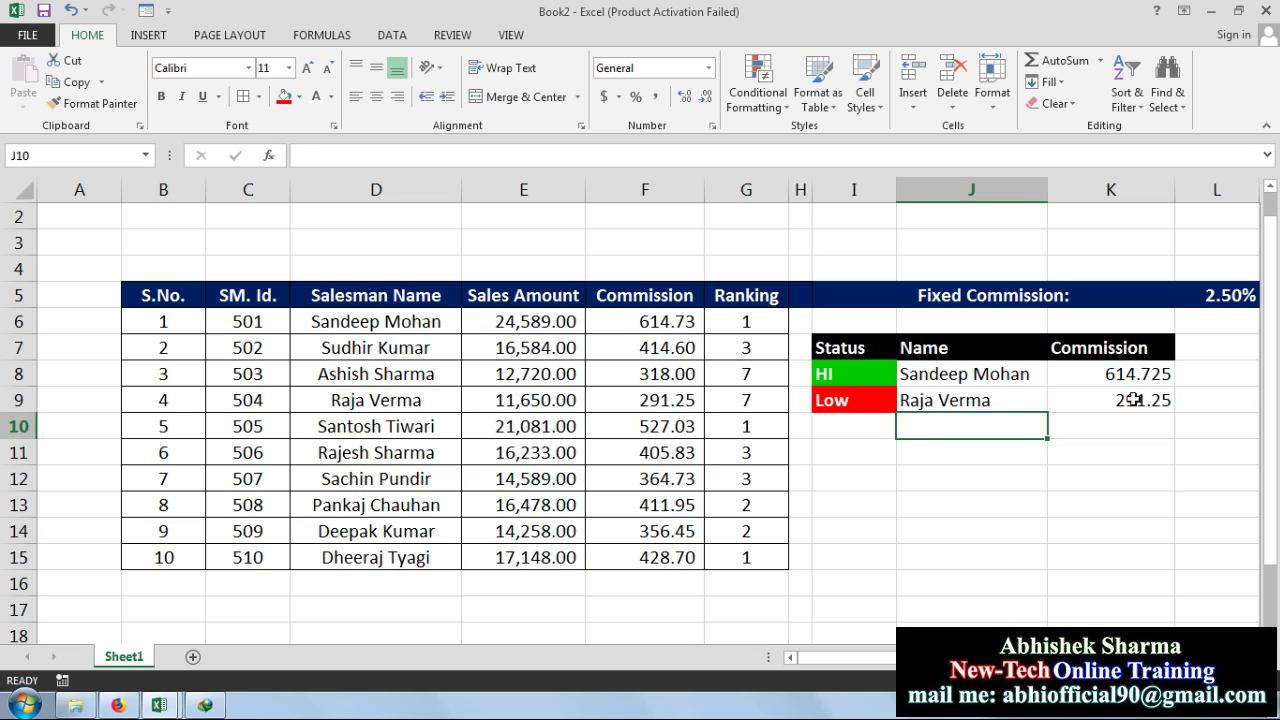
Compare the Low row's result with row 9 of the sales table and set the sales amount in E9 to 13,650.
{"action": "left_click_drag", "start_coordinate": [1133, 399], "coordinate": [1005, 400]}
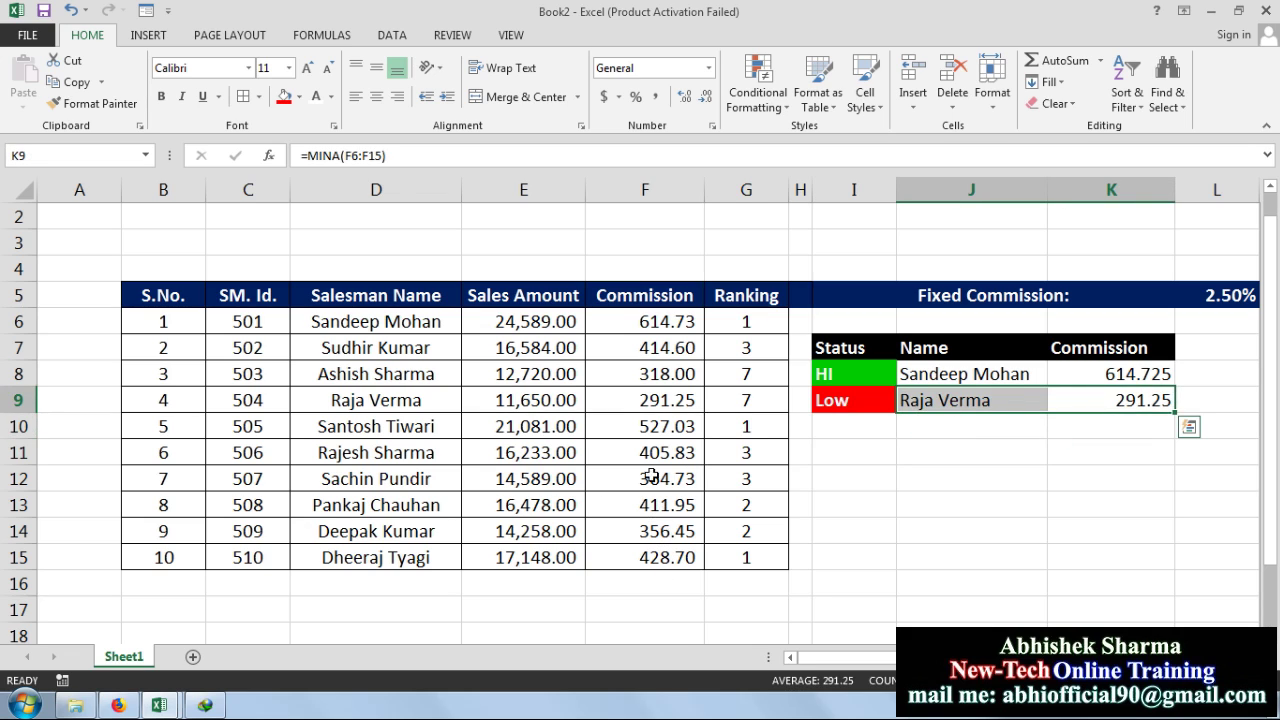
{"action": "left_click_drag", "start_coordinate": [398, 401], "coordinate": [680, 403]}
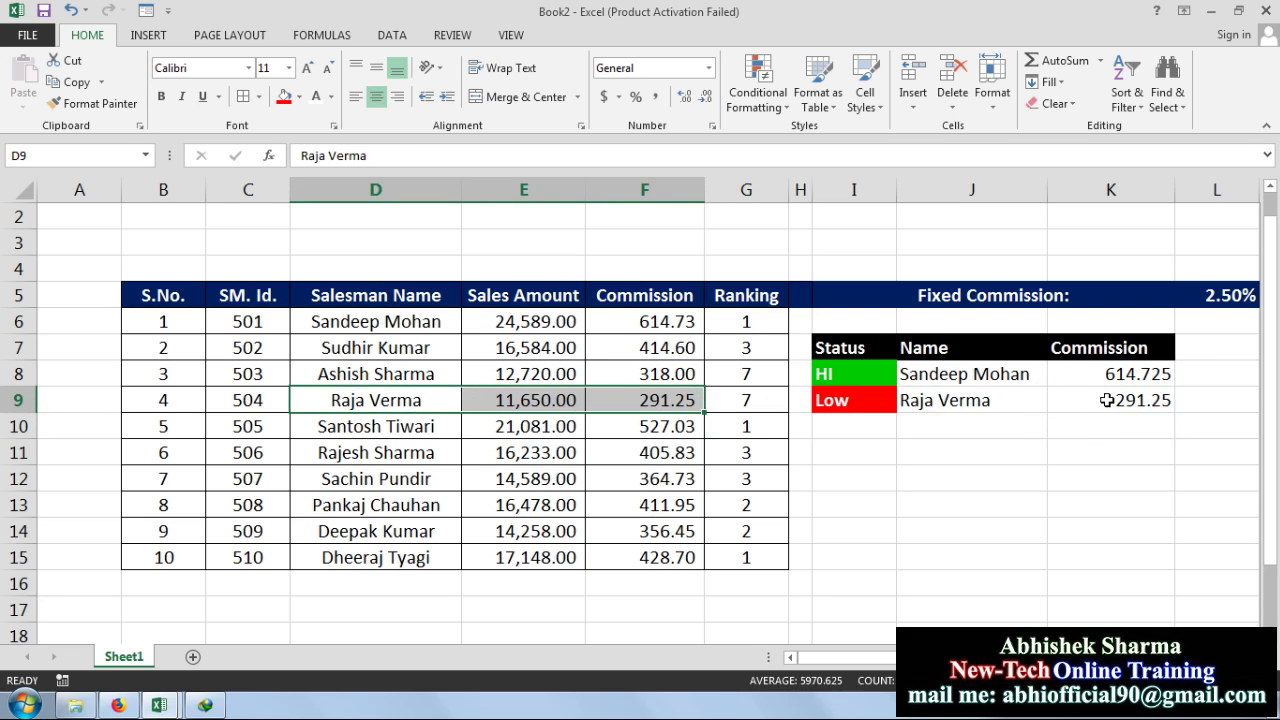
{"action": "left_click", "coordinate": [514, 401]}
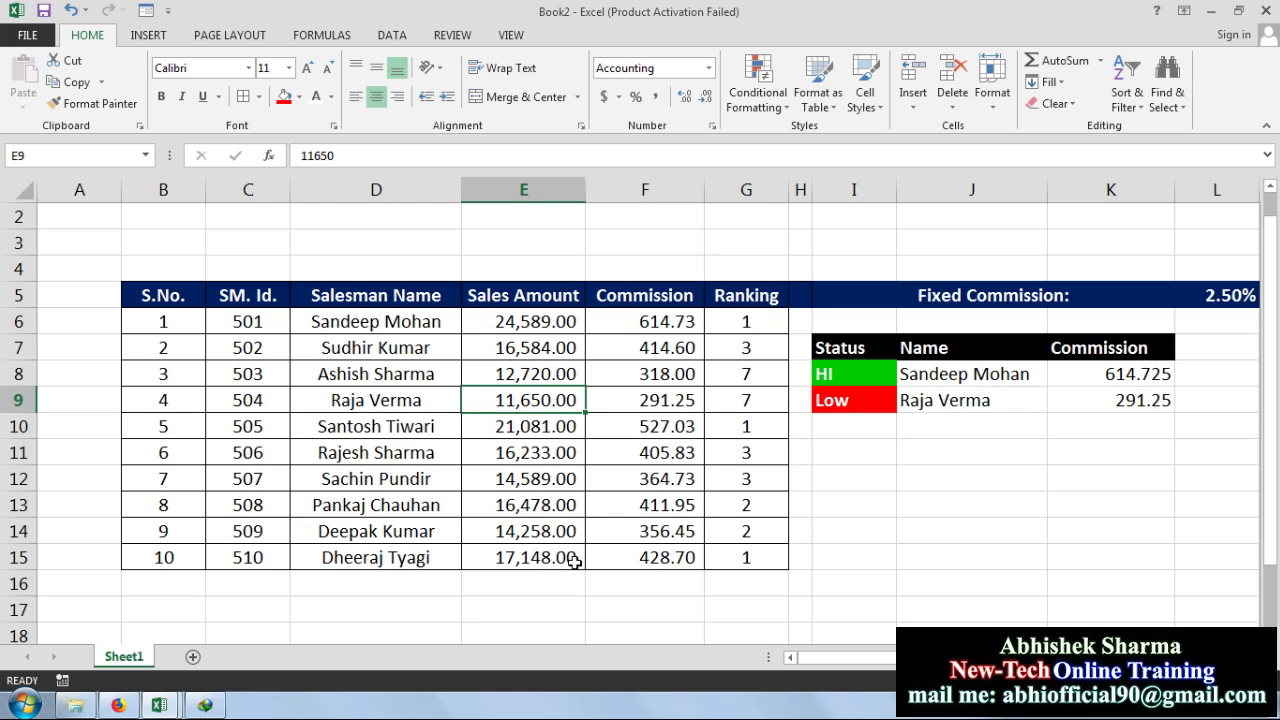
{"action": "type", "text": "13"}
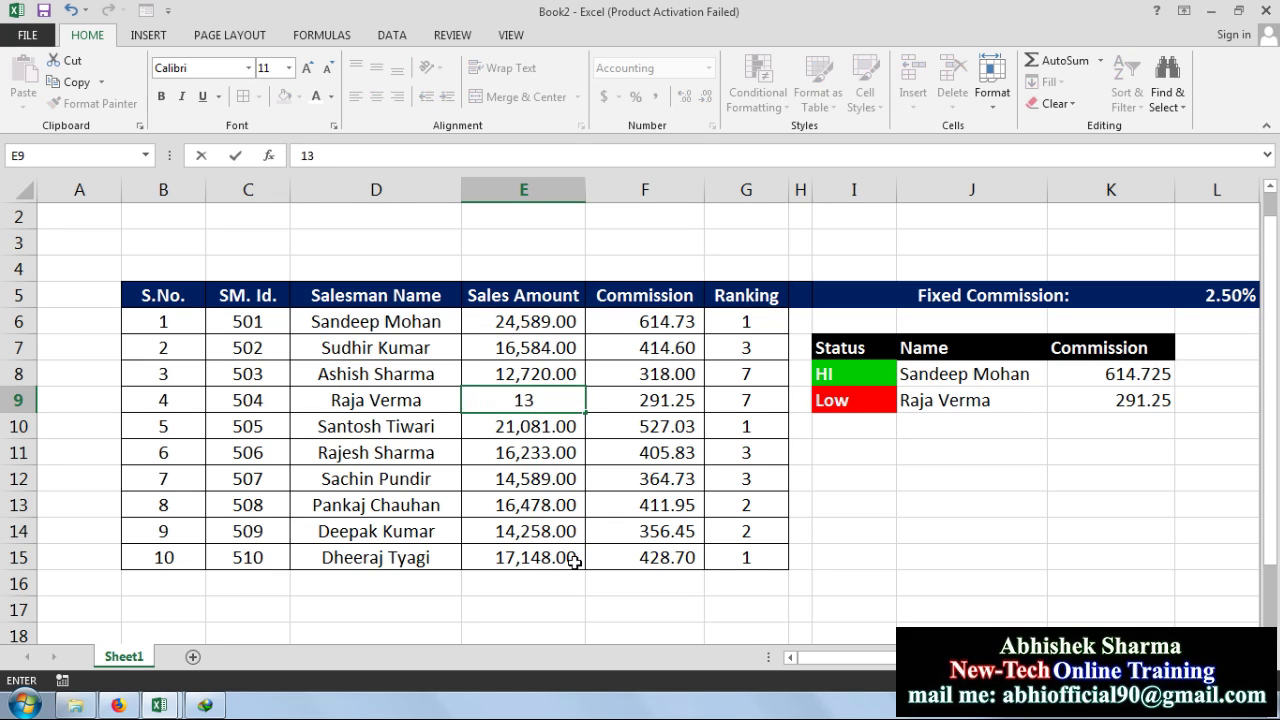
{"action": "type", "text": ",650"}
{"action": "key", "text": "Return"}
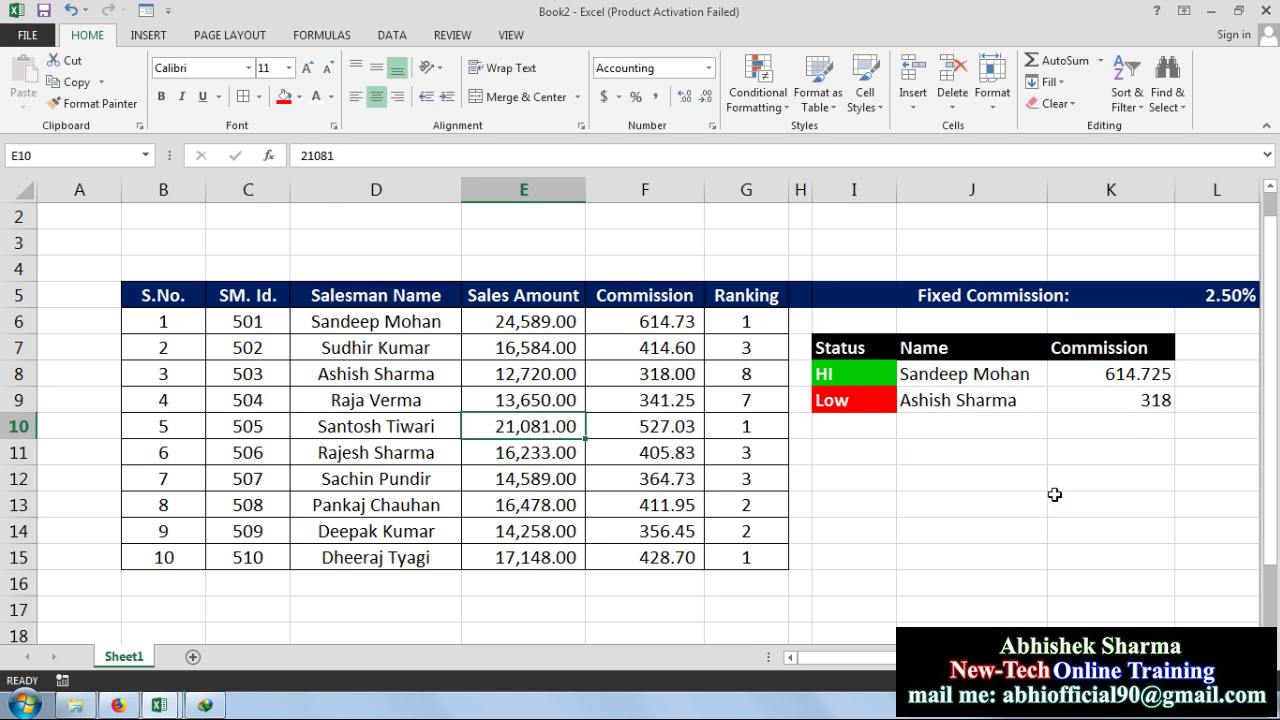
Apply cell borders to the Status, Name and Commission table in I7:K9.
{"action": "left_click_drag", "start_coordinate": [870, 345], "coordinate": [1080, 398]}
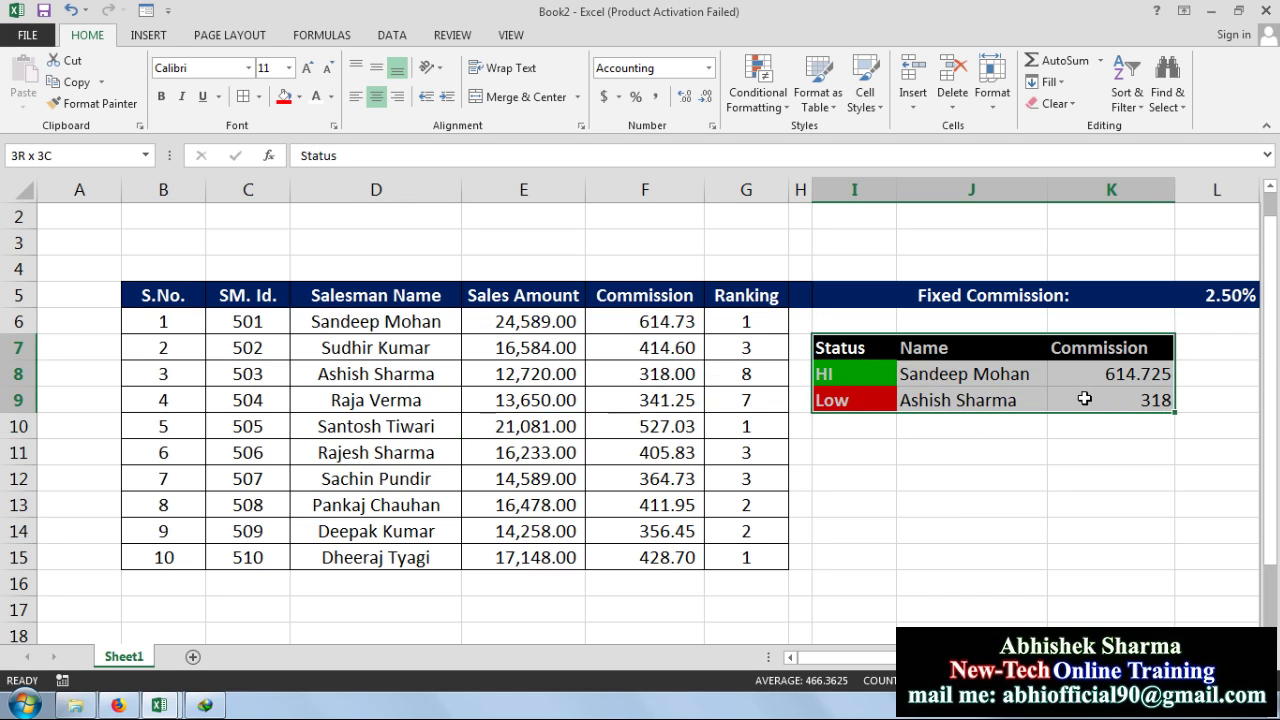
{"action": "left_click", "coordinate": [242, 98]}
{"action": "left_click", "coordinate": [915, 525]}
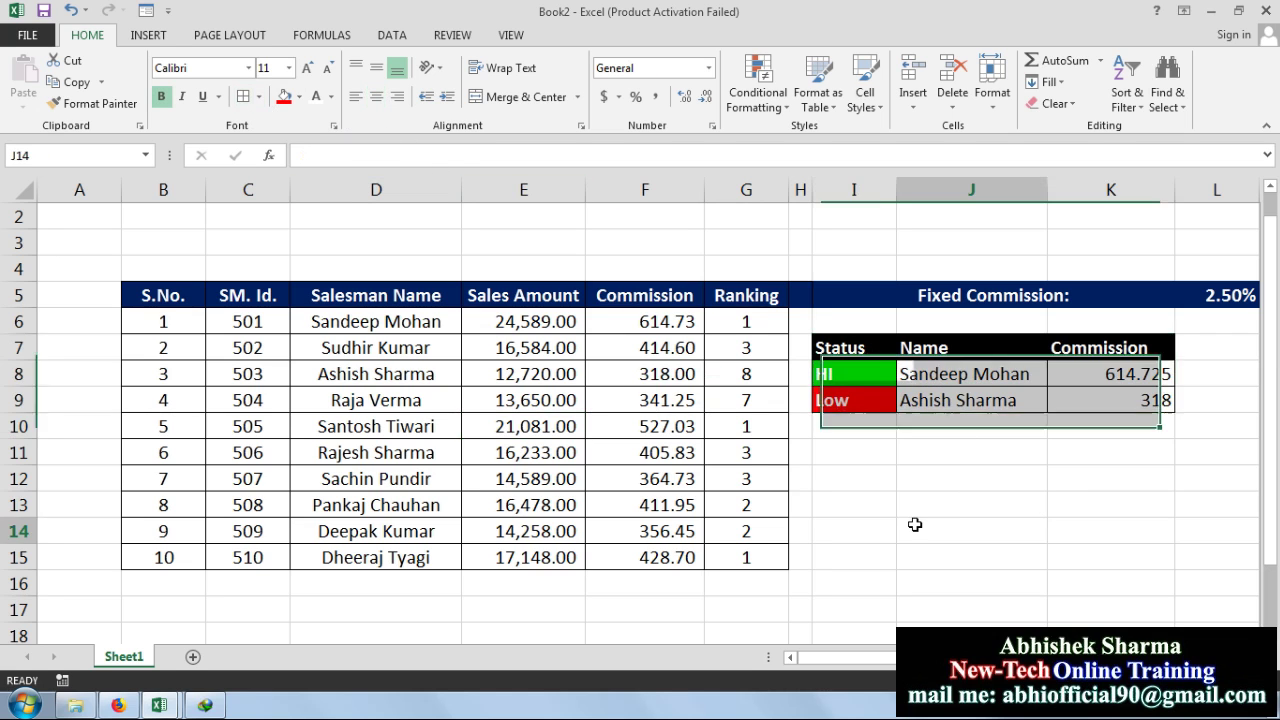
Narrow the empty column A to about half its width.
{"action": "scroll", "coordinate": [892, 563], "scroll_direction": "up", "scroll_amount": 1}
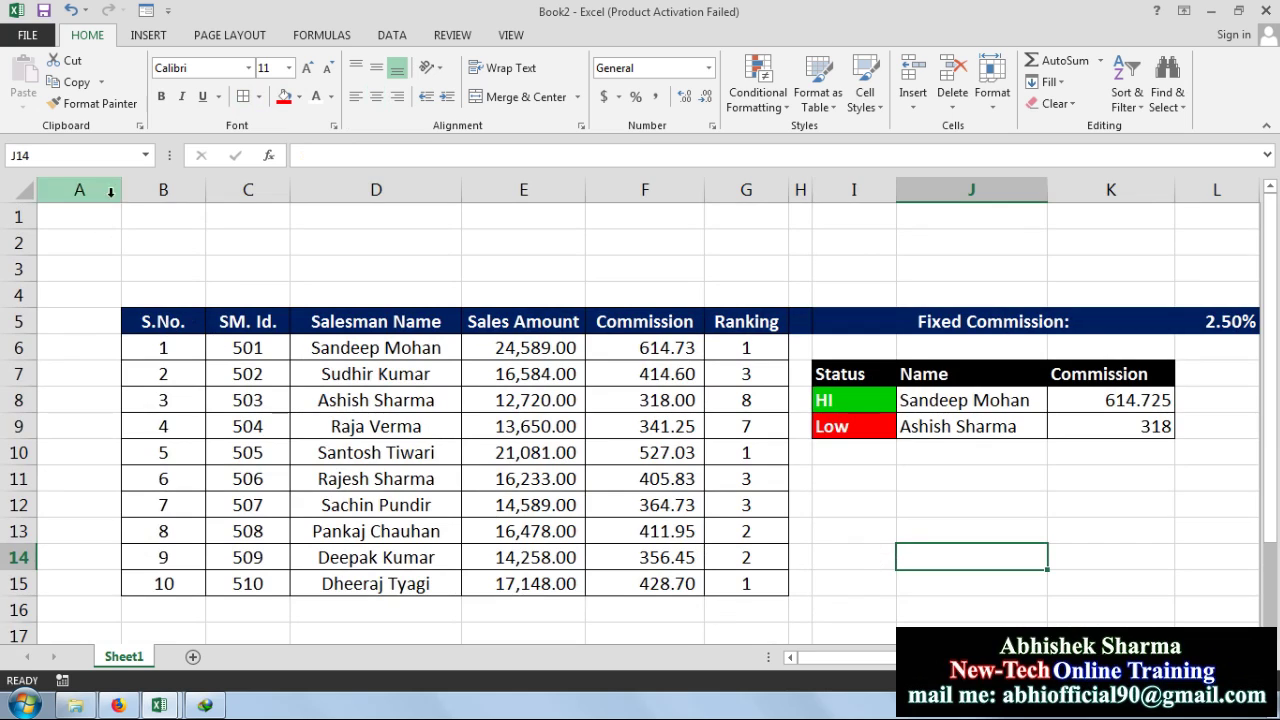
{"action": "left_click_drag", "start_coordinate": [121, 196], "coordinate": [75, 198]}
{"action": "left_click", "coordinate": [1062, 500]}
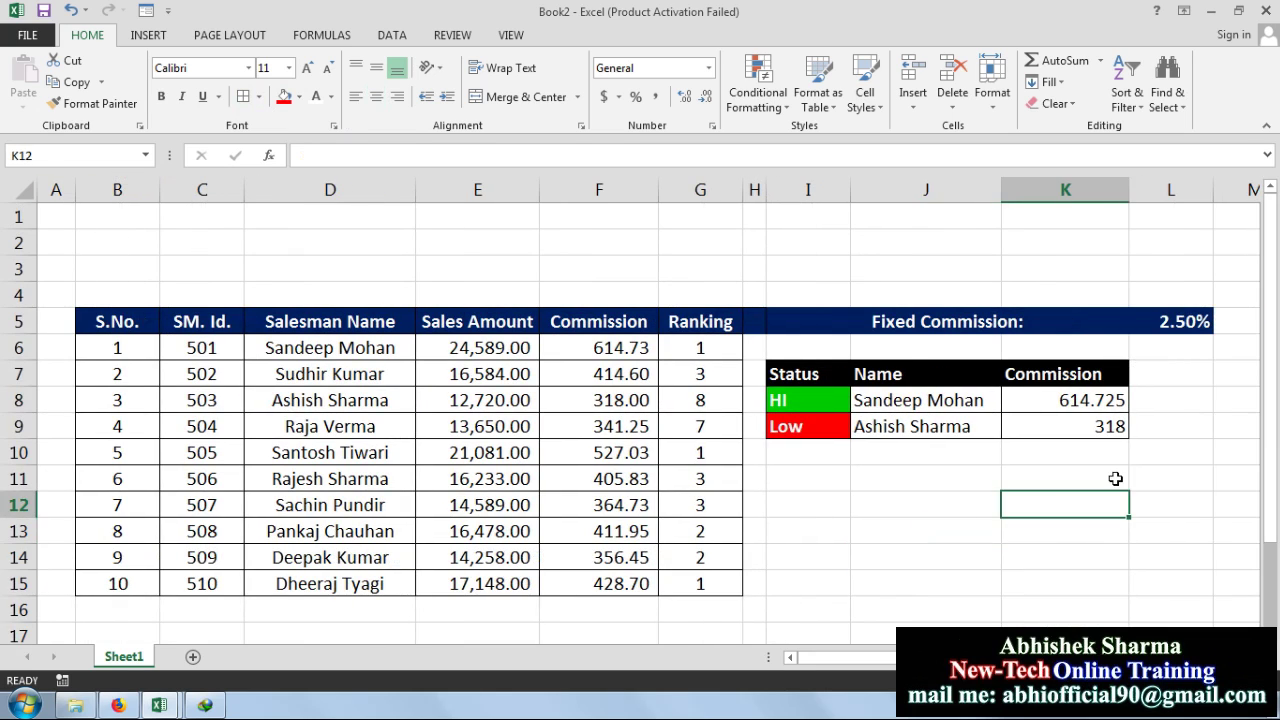
Merge and center the cells B2:L3 above the tables.
{"action": "left_click_drag", "start_coordinate": [137, 236], "coordinate": [1045, 274]}
{"action": "scroll", "coordinate": [640, 400], "scroll_direction": "left", "scroll_amount": 2}
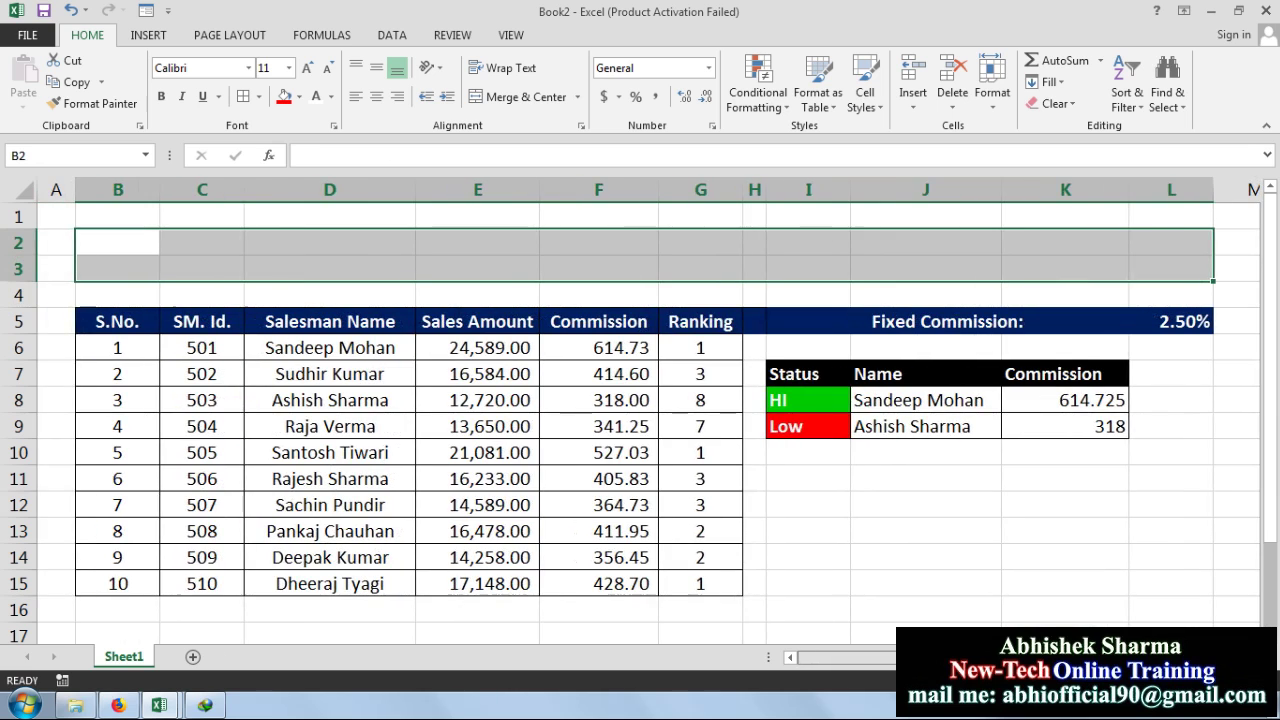
{"action": "left_click", "coordinate": [520, 97]}
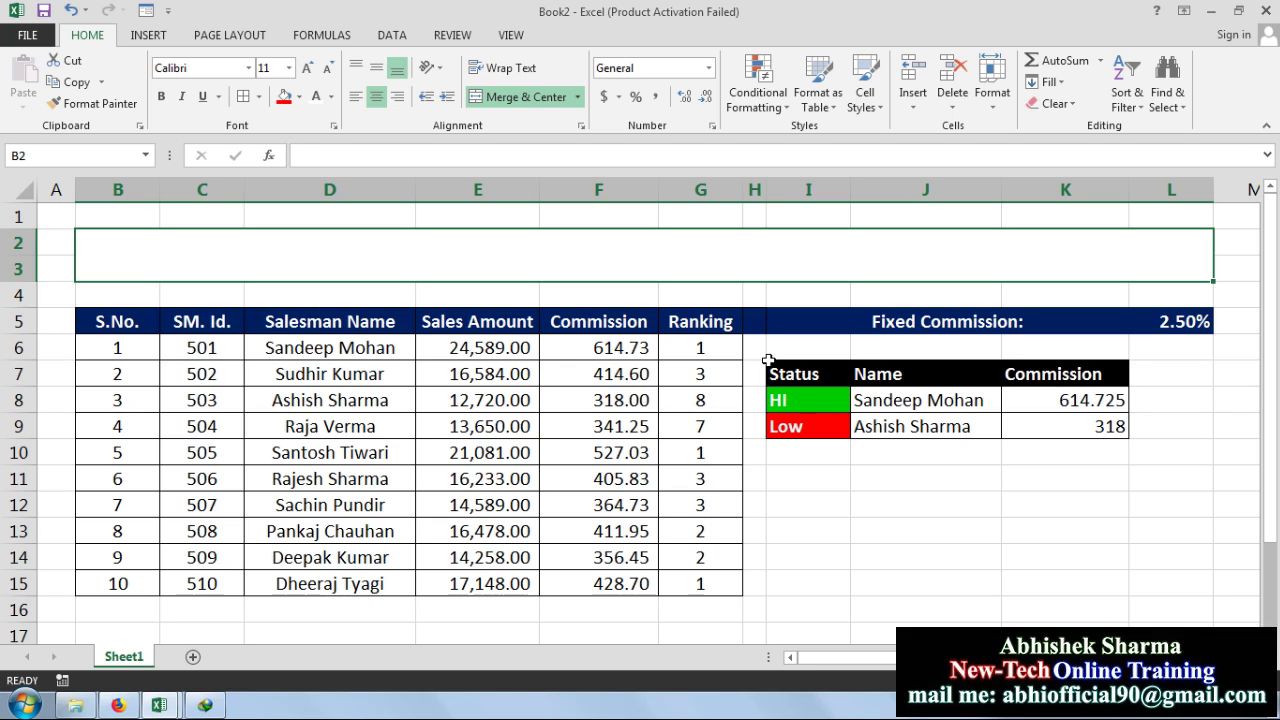
Enter the title "Salesman Commission caluculation" in the merged cell B2.
{"action": "type", "text": "S"}
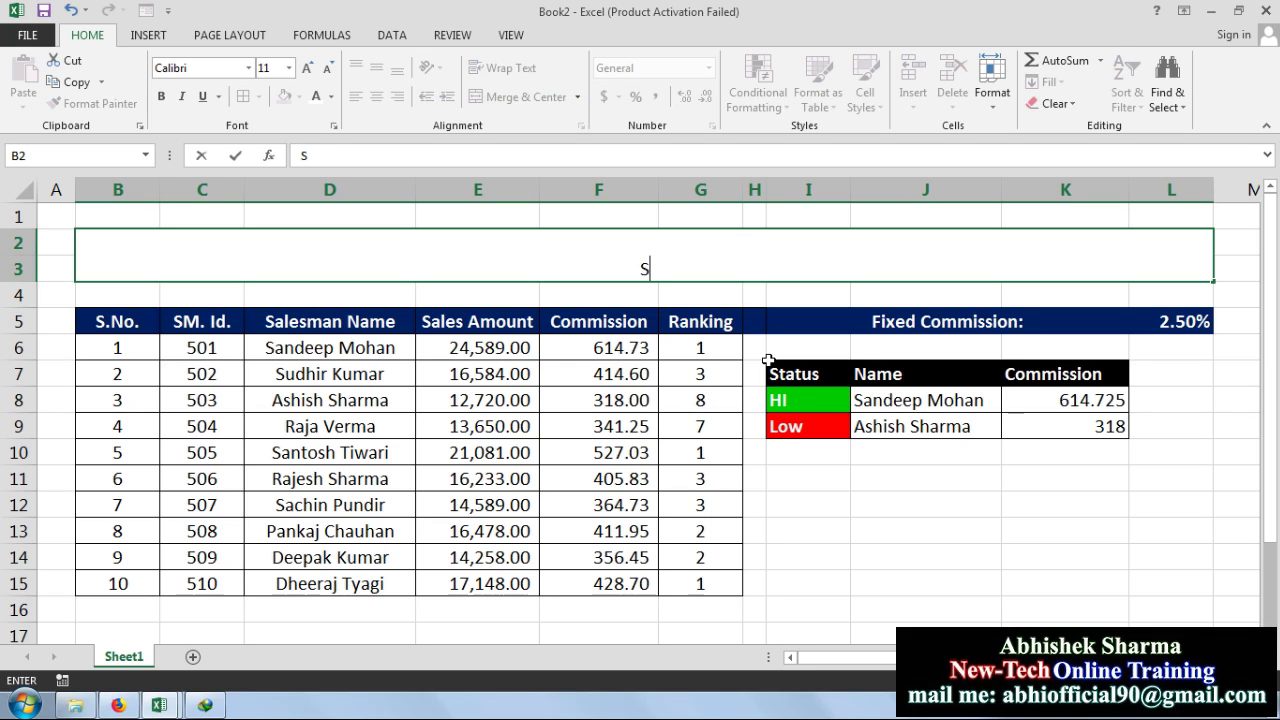
{"action": "type", "text": "alesman"}
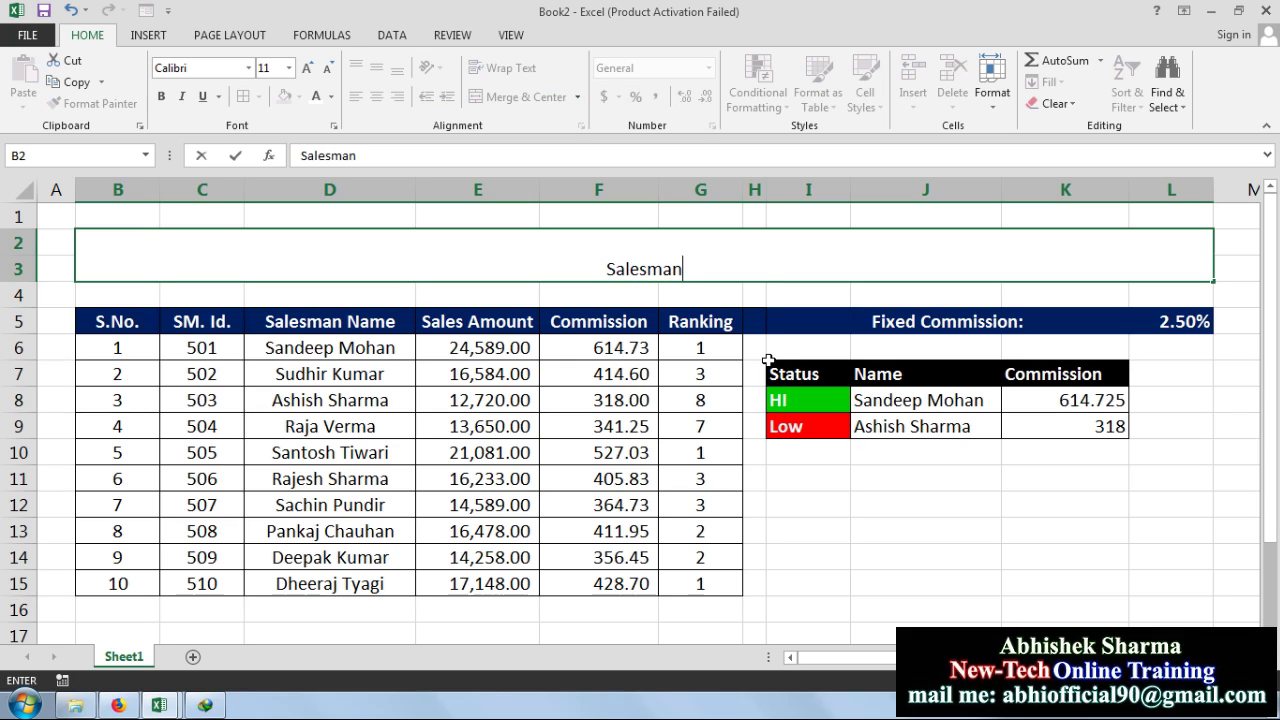
{"action": "type", "text": " Commm"}
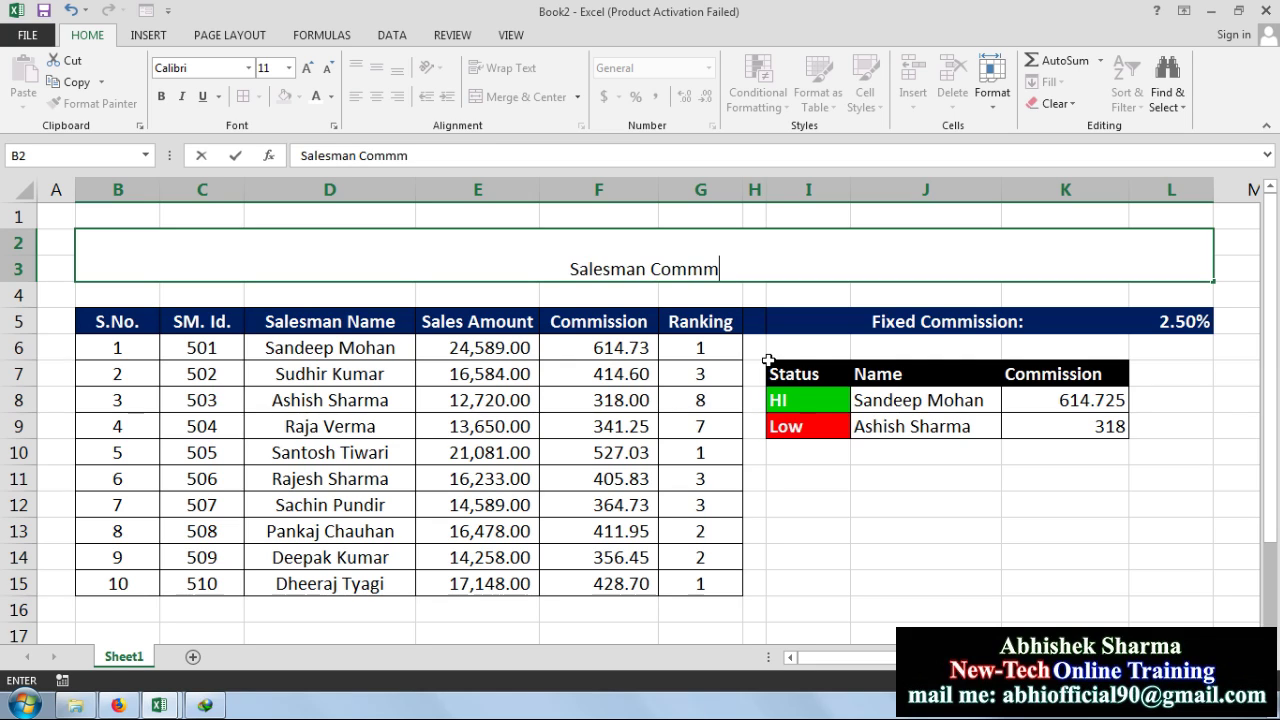
{"action": "key", "text": "BackSpace"}
{"action": "type", "text": "issi"}
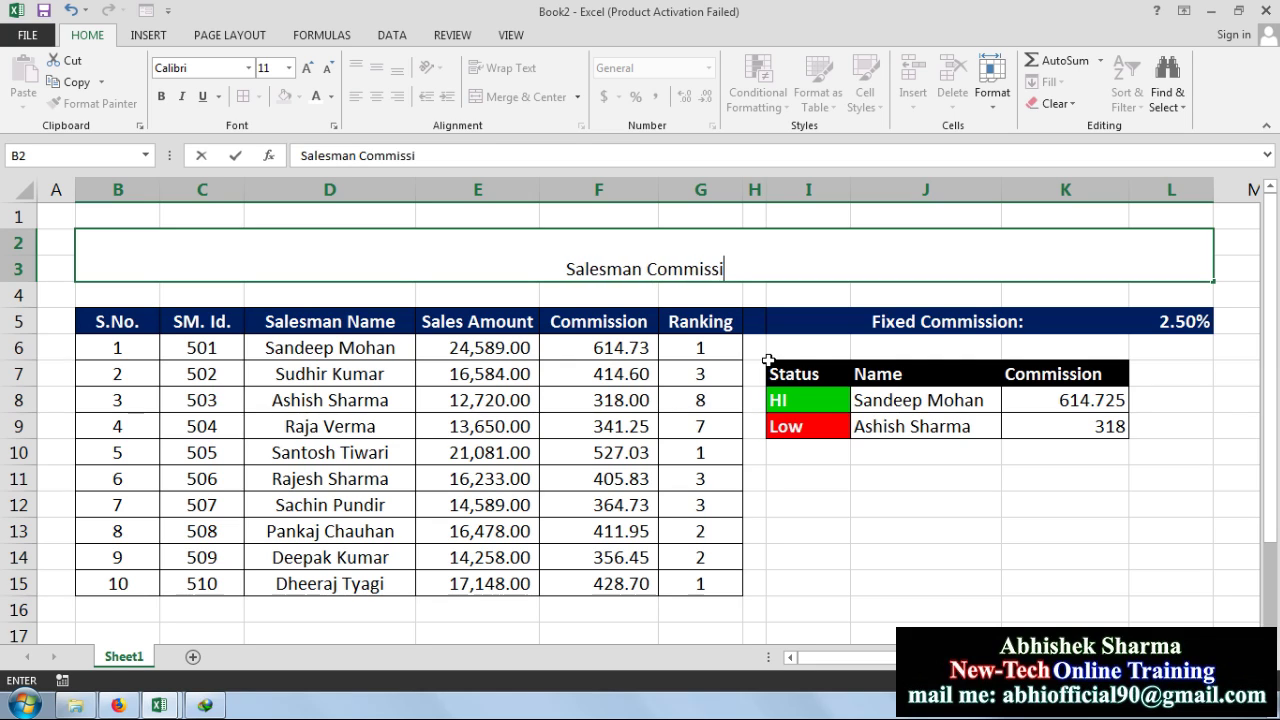
{"action": "type", "text": "on calu"}
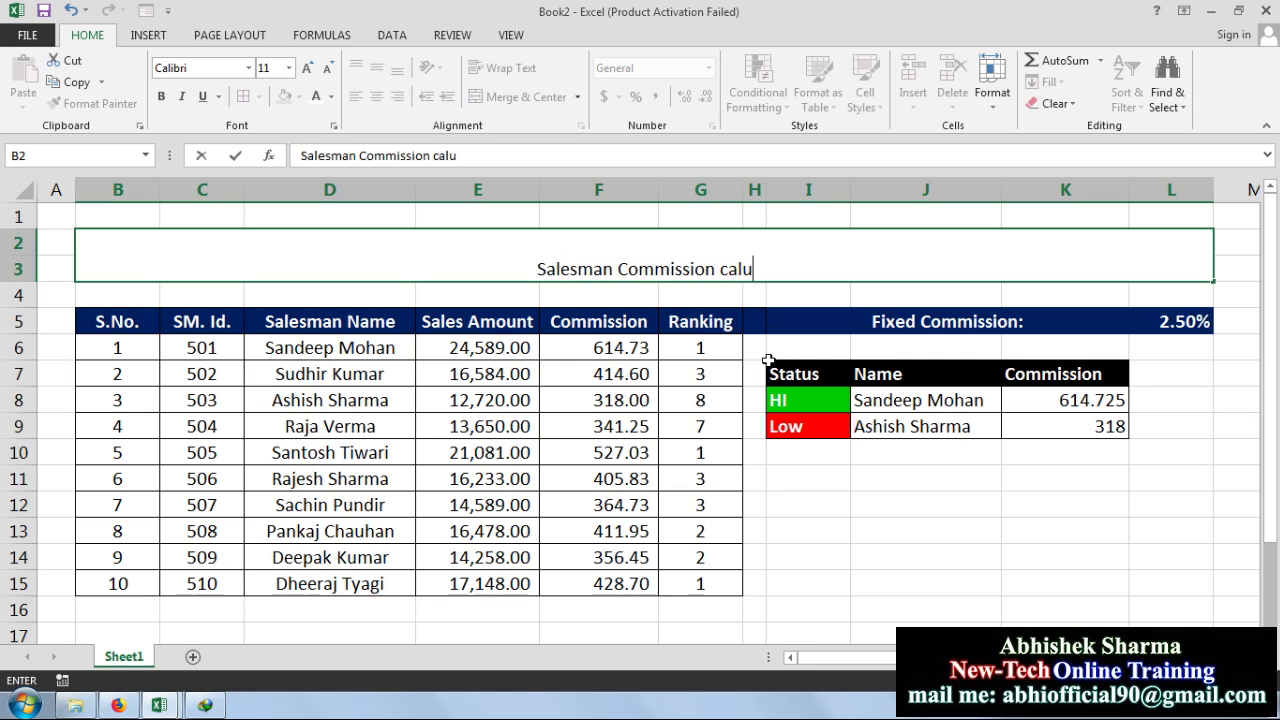
{"action": "type", "text": "c"}
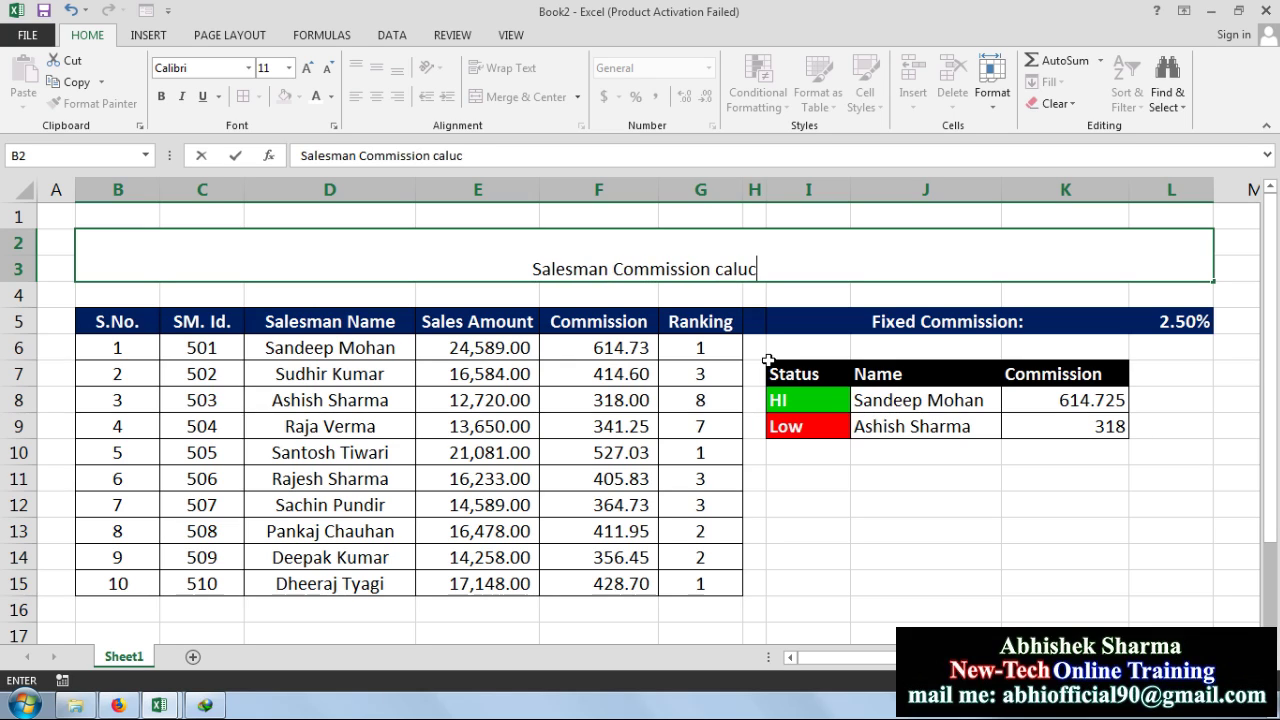
{"action": "type", "text": "ulation"}
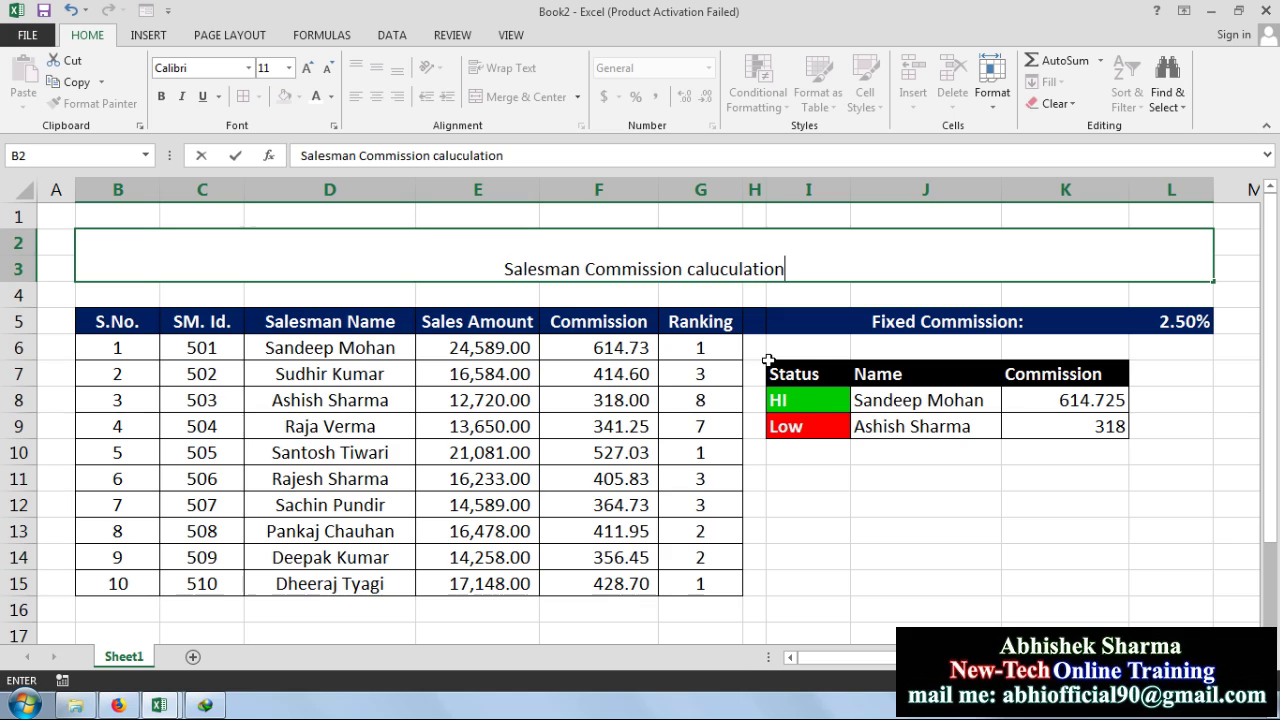
{"action": "left_click", "coordinate": [751, 368]}
Correct the last word of the title in B2 to "Calculation" with a capital C.
{"action": "left_click", "coordinate": [737, 269]}
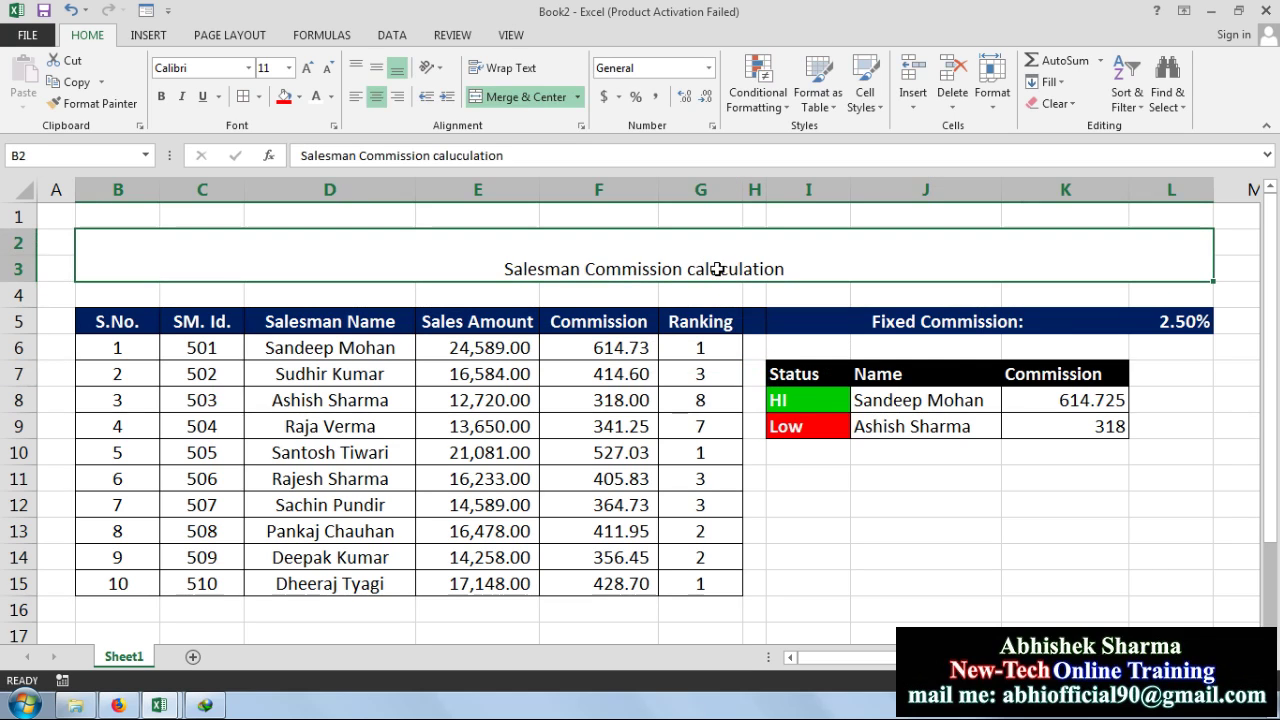
{"action": "double_click", "coordinate": [718, 268]}
{"action": "key", "text": "BackSpace"}
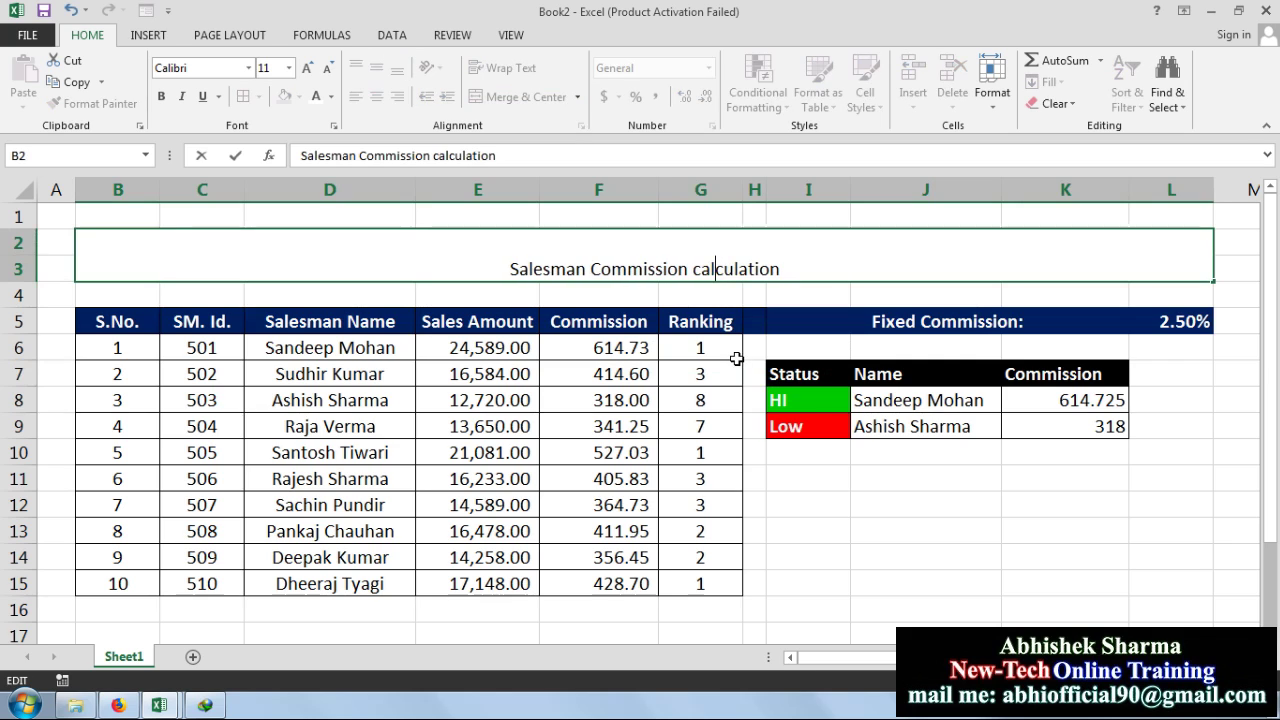
{"action": "left_click", "coordinate": [730, 420]}
{"action": "left_click", "coordinate": [707, 269]}
{"action": "double_click", "coordinate": [707, 269]}
{"action": "key", "text": "BackSpace"}
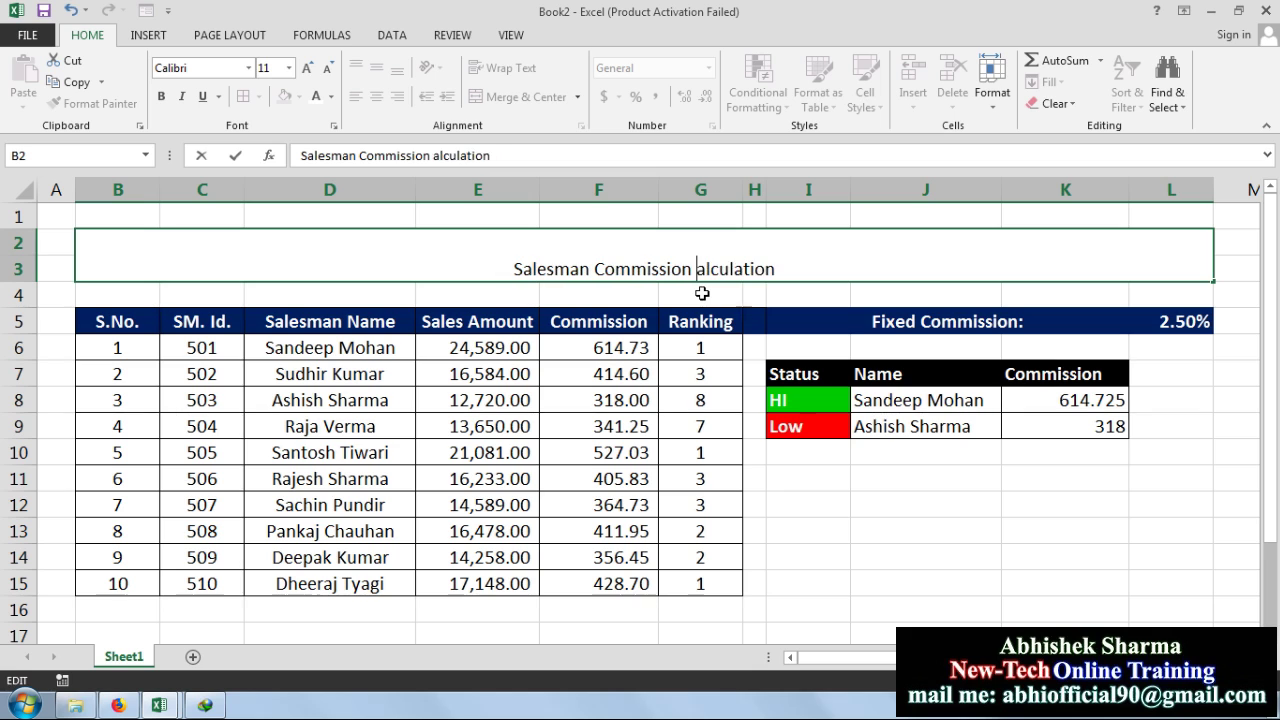
{"action": "type", "text": "C"}
{"action": "left_click", "coordinate": [686, 395]}
Middle-align the title in B2 vertically and format it in bold at font size 22.
{"action": "left_click", "coordinate": [707, 262]}
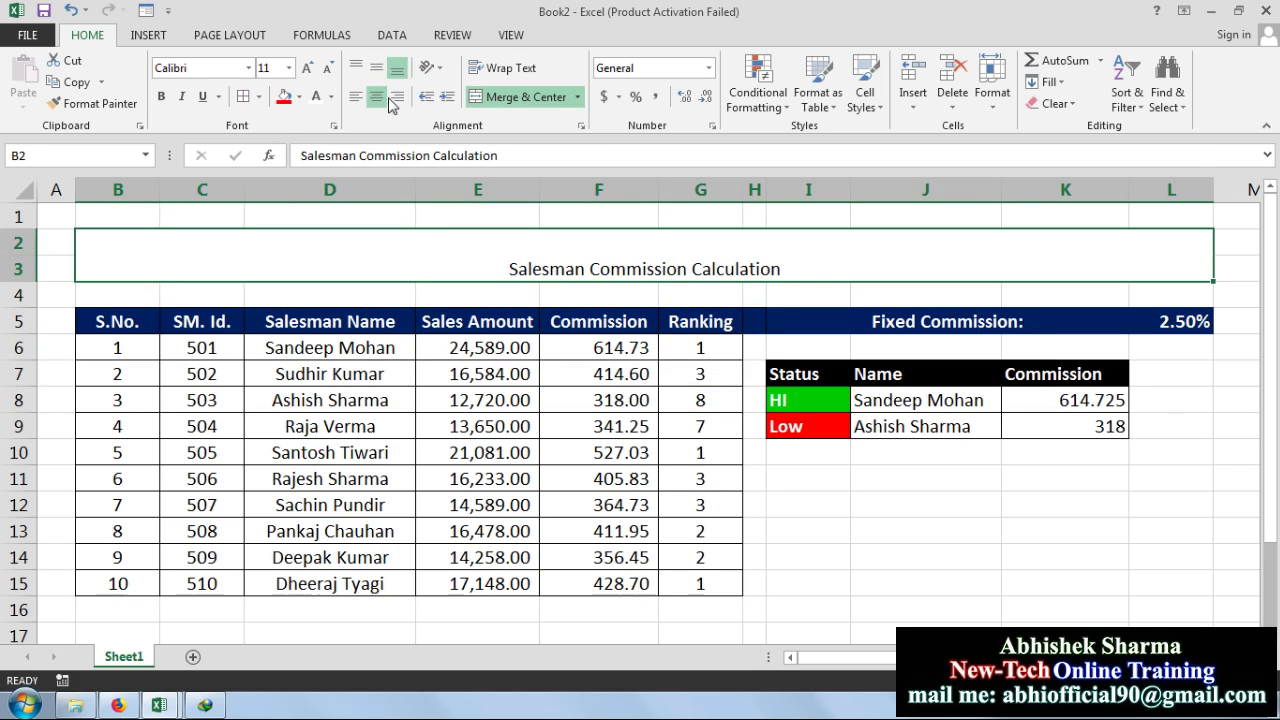
{"action": "left_click", "coordinate": [376, 67]}
{"action": "left_click", "coordinate": [307, 75]}
{"action": "left_click", "coordinate": [307, 75]}
{"action": "left_click", "coordinate": [307, 75]}
{"action": "left_click", "coordinate": [307, 75]}
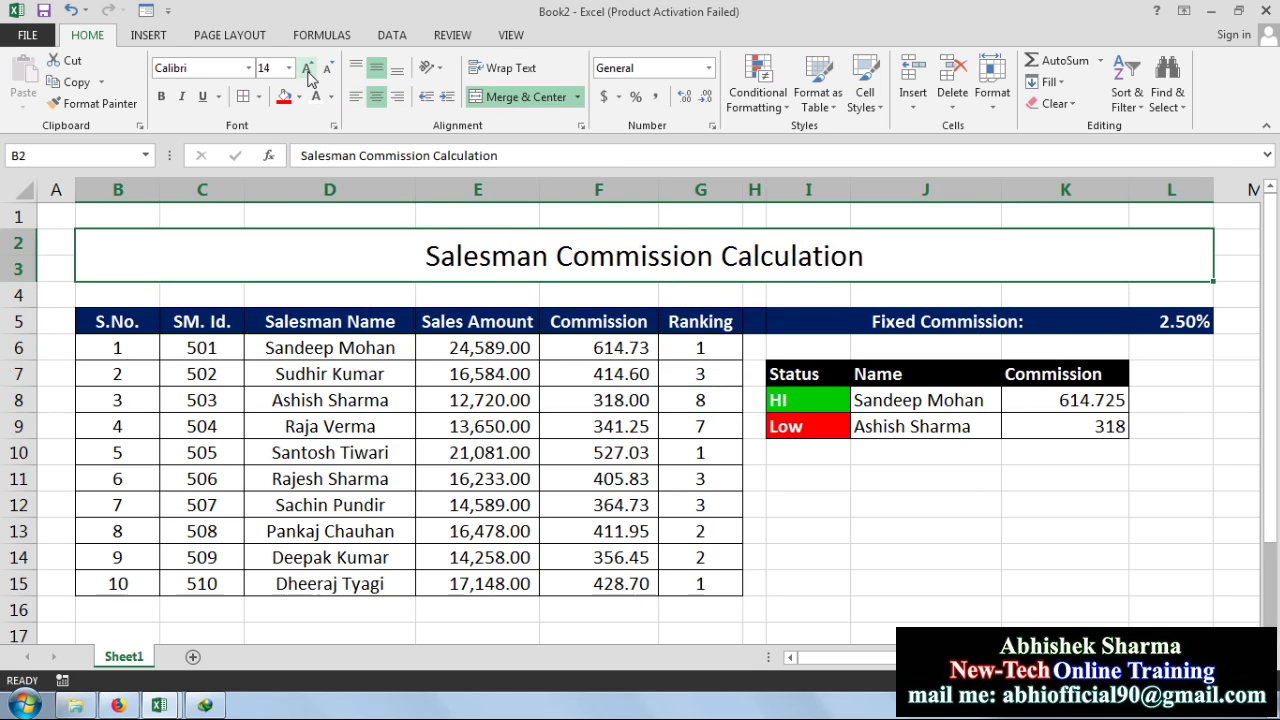
{"action": "left_click", "coordinate": [307, 75]}
{"action": "left_click", "coordinate": [307, 75]}
{"action": "left_click", "coordinate": [162, 97]}
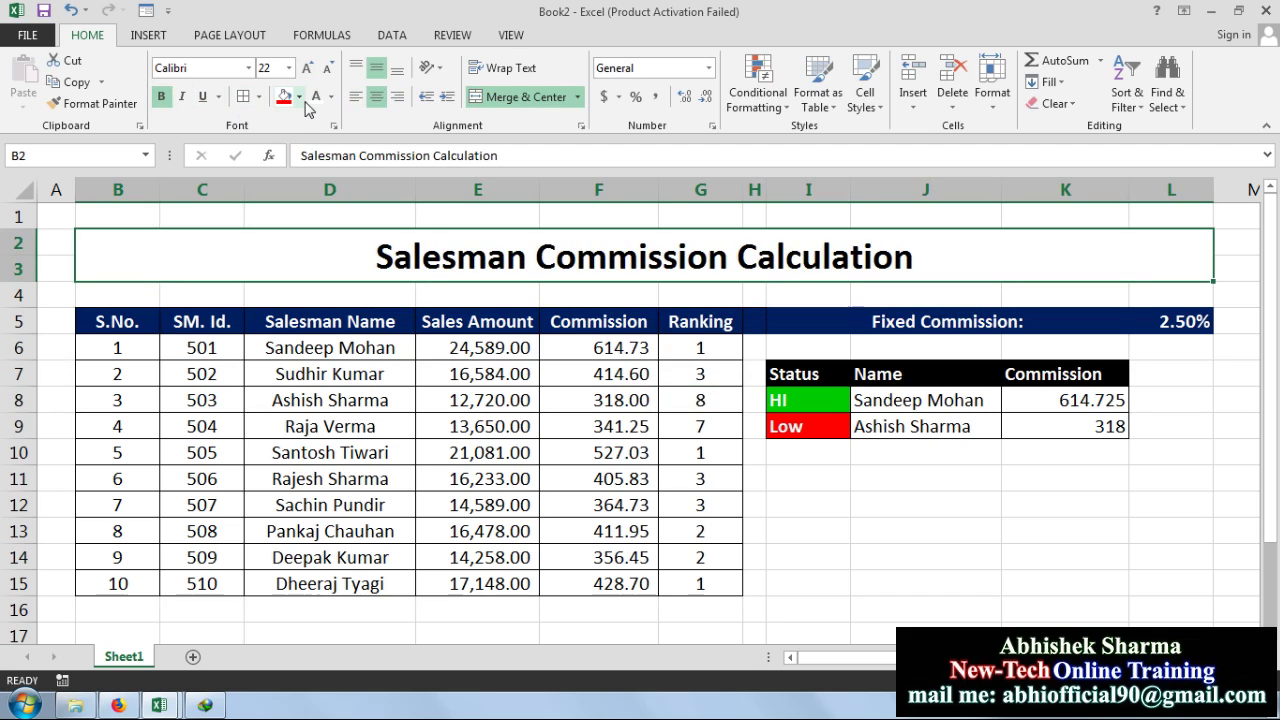
Give the title in B2 a black fill with white text and enlarge its font by one more size.
{"action": "left_click", "coordinate": [299, 97]}
{"action": "left_click", "coordinate": [299, 140]}
{"action": "left_click", "coordinate": [331, 97]}
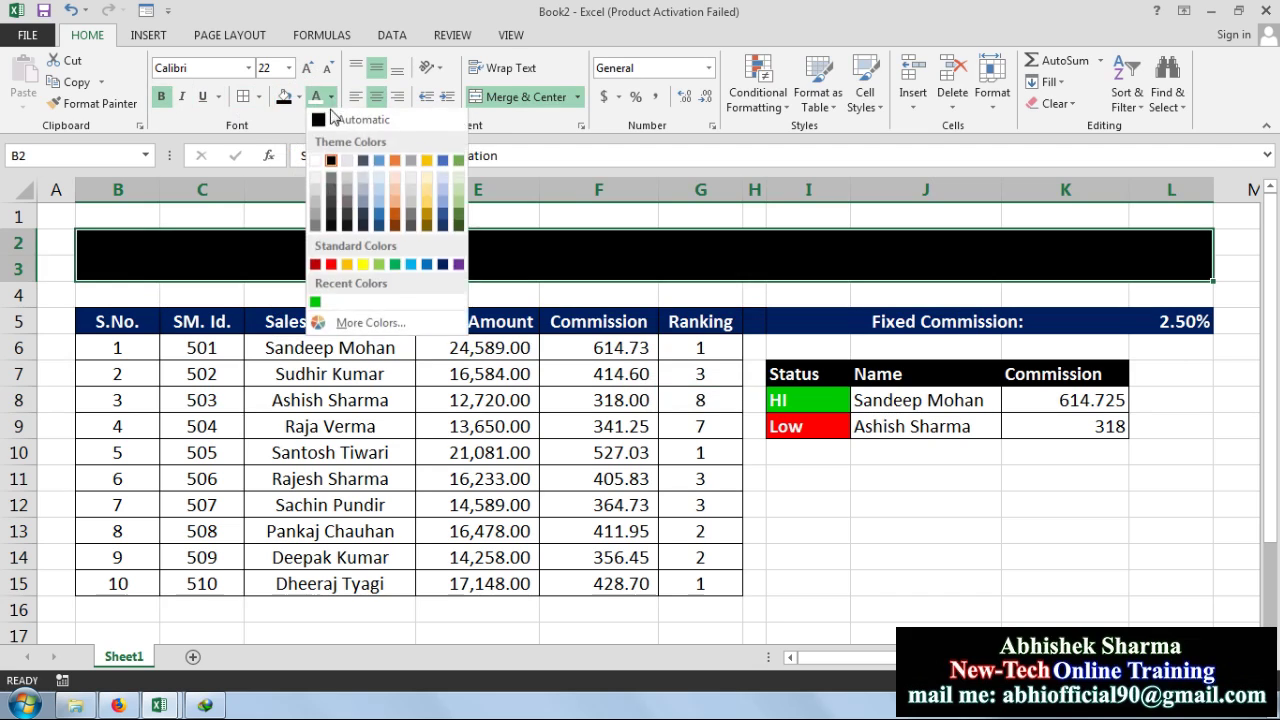
{"action": "left_click", "coordinate": [322, 159]}
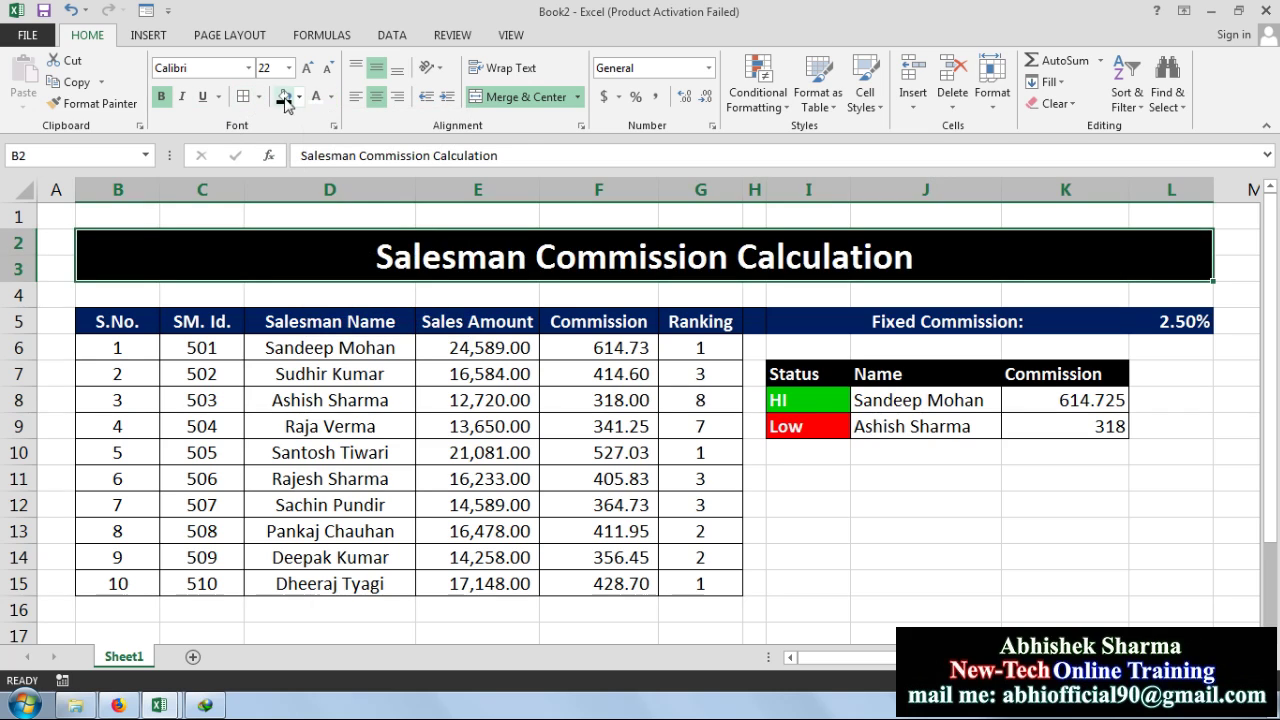
{"action": "left_click", "coordinate": [307, 68]}
{"action": "left_click", "coordinate": [912, 518]}
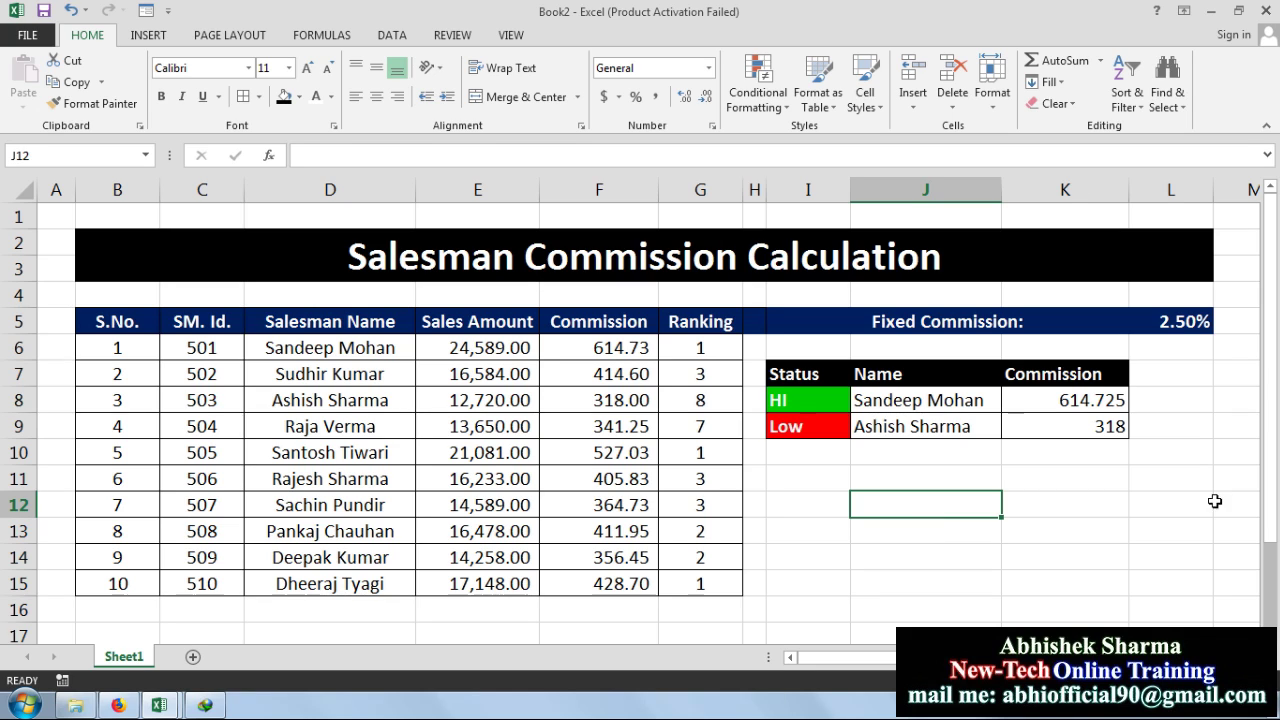
{"action": "right_click", "coordinate": [1077, 712]}
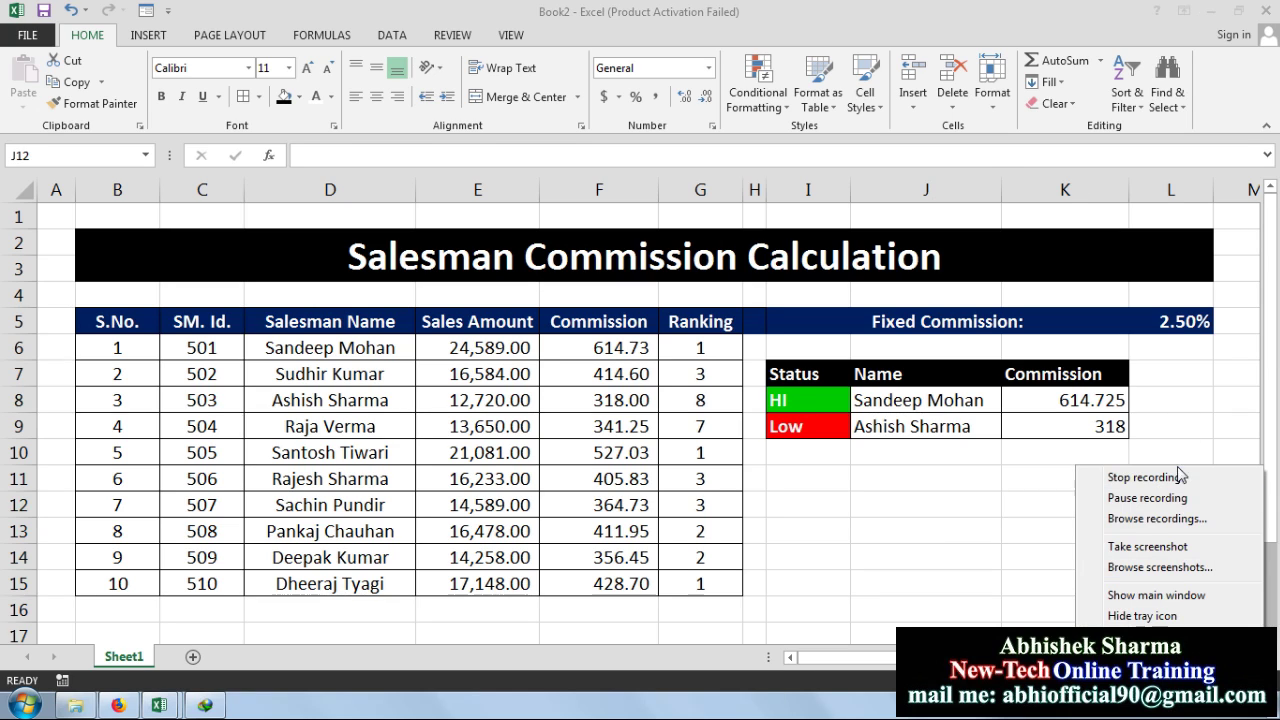